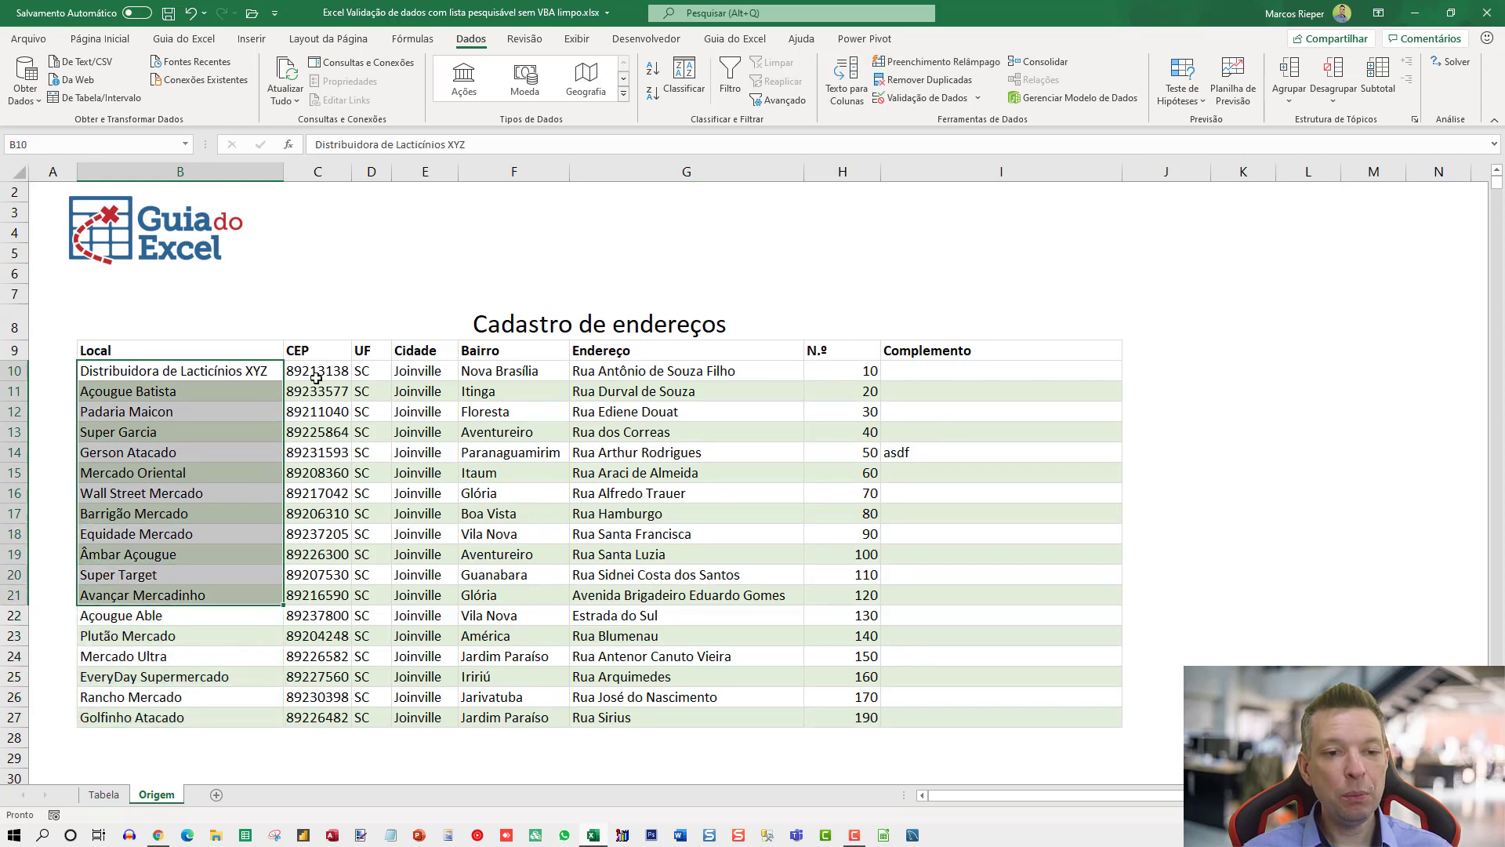
- Review the address records on the Origem sheet and the lookup layout on the Tabela sheet
drag(318, 370, 920, 713)
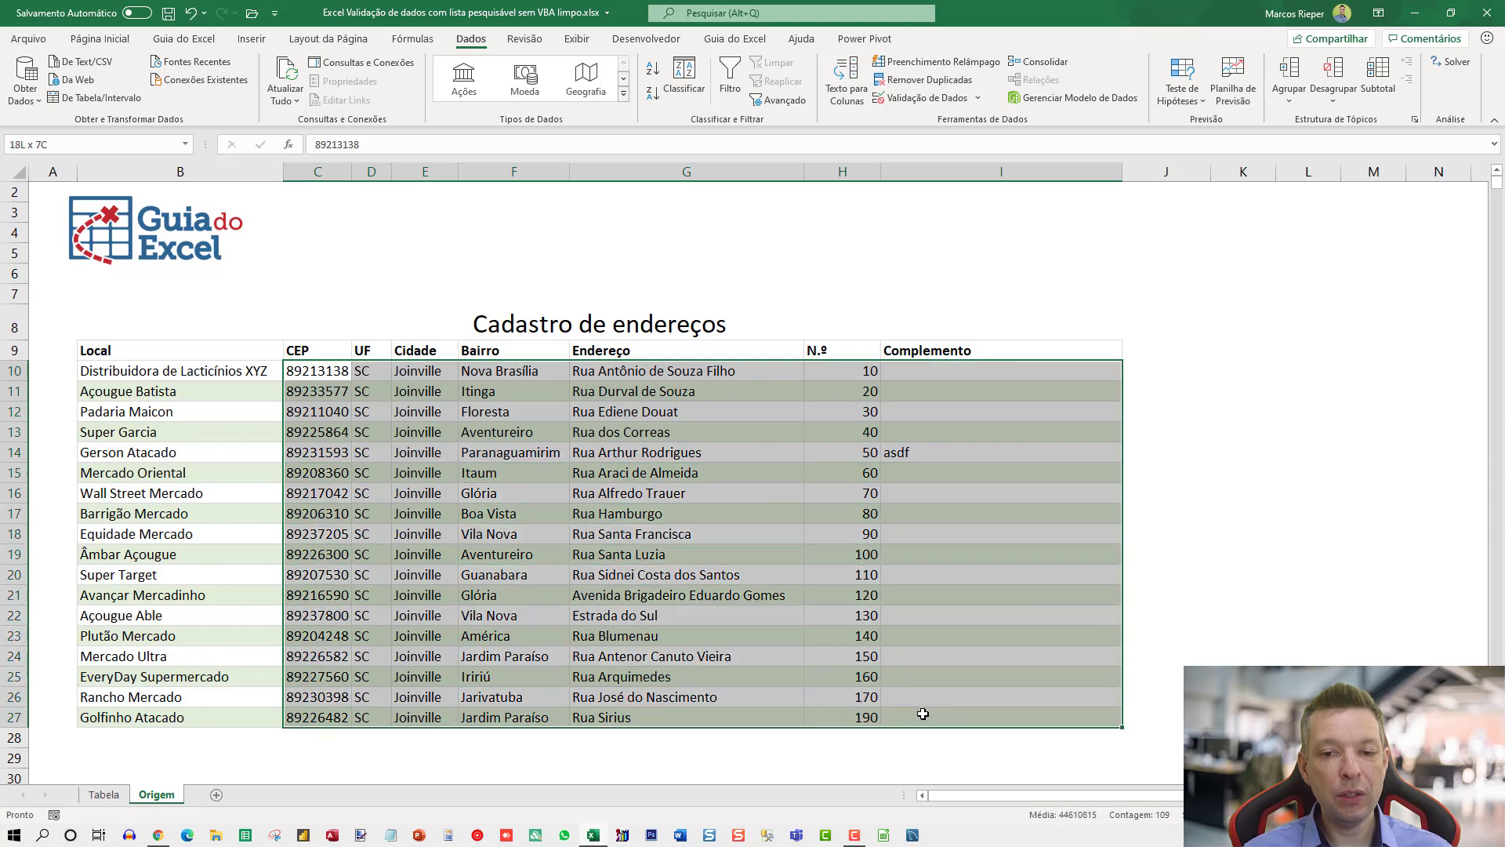
drag(168, 376, 159, 719)
click(107, 795)
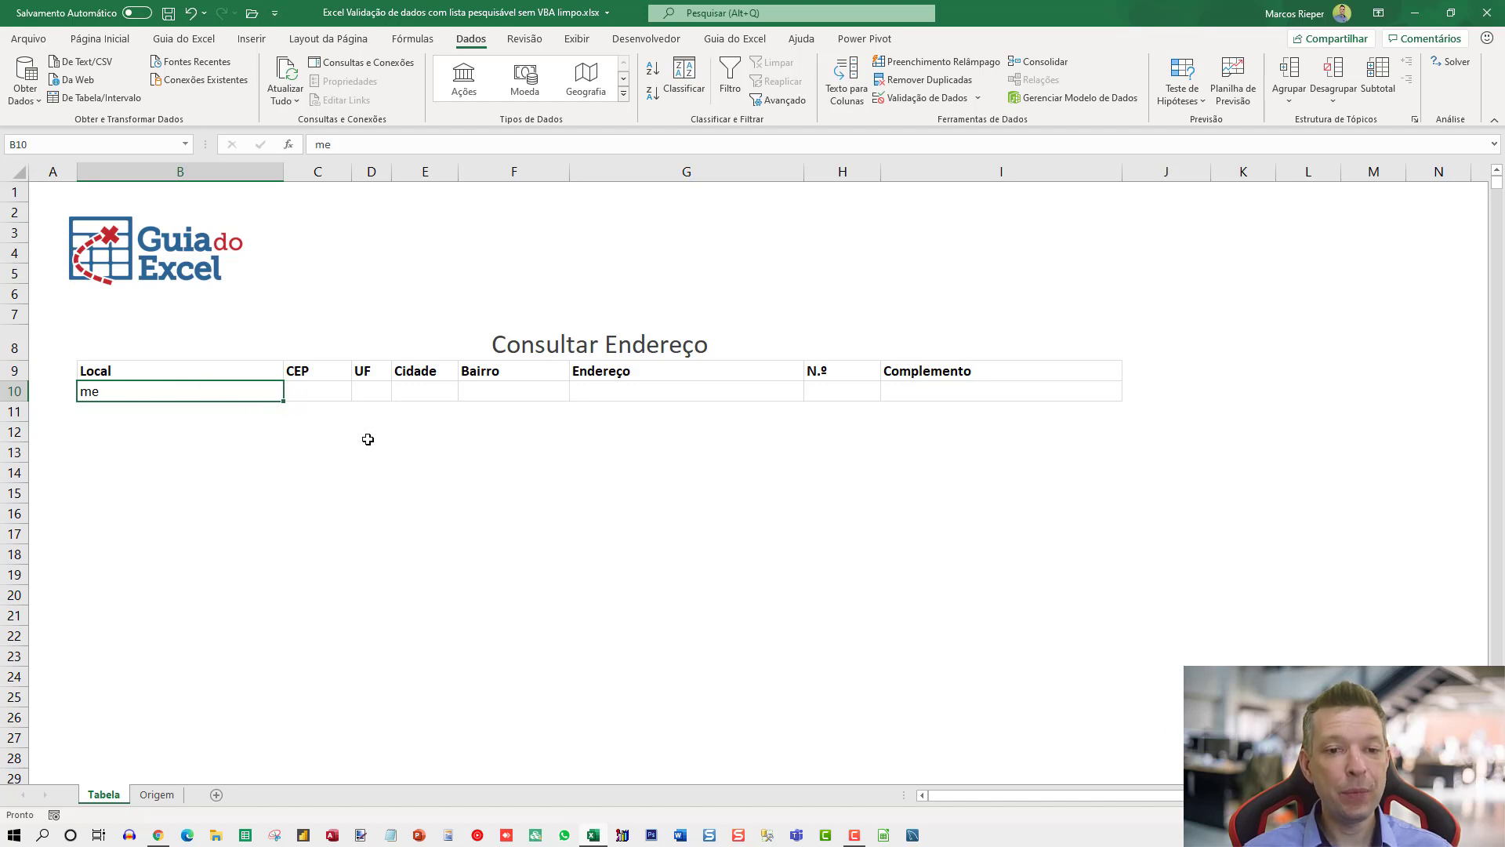
- Enter the label Pesquisar in cell K9 of the Origem sheet
click(161, 795)
click(1173, 370)
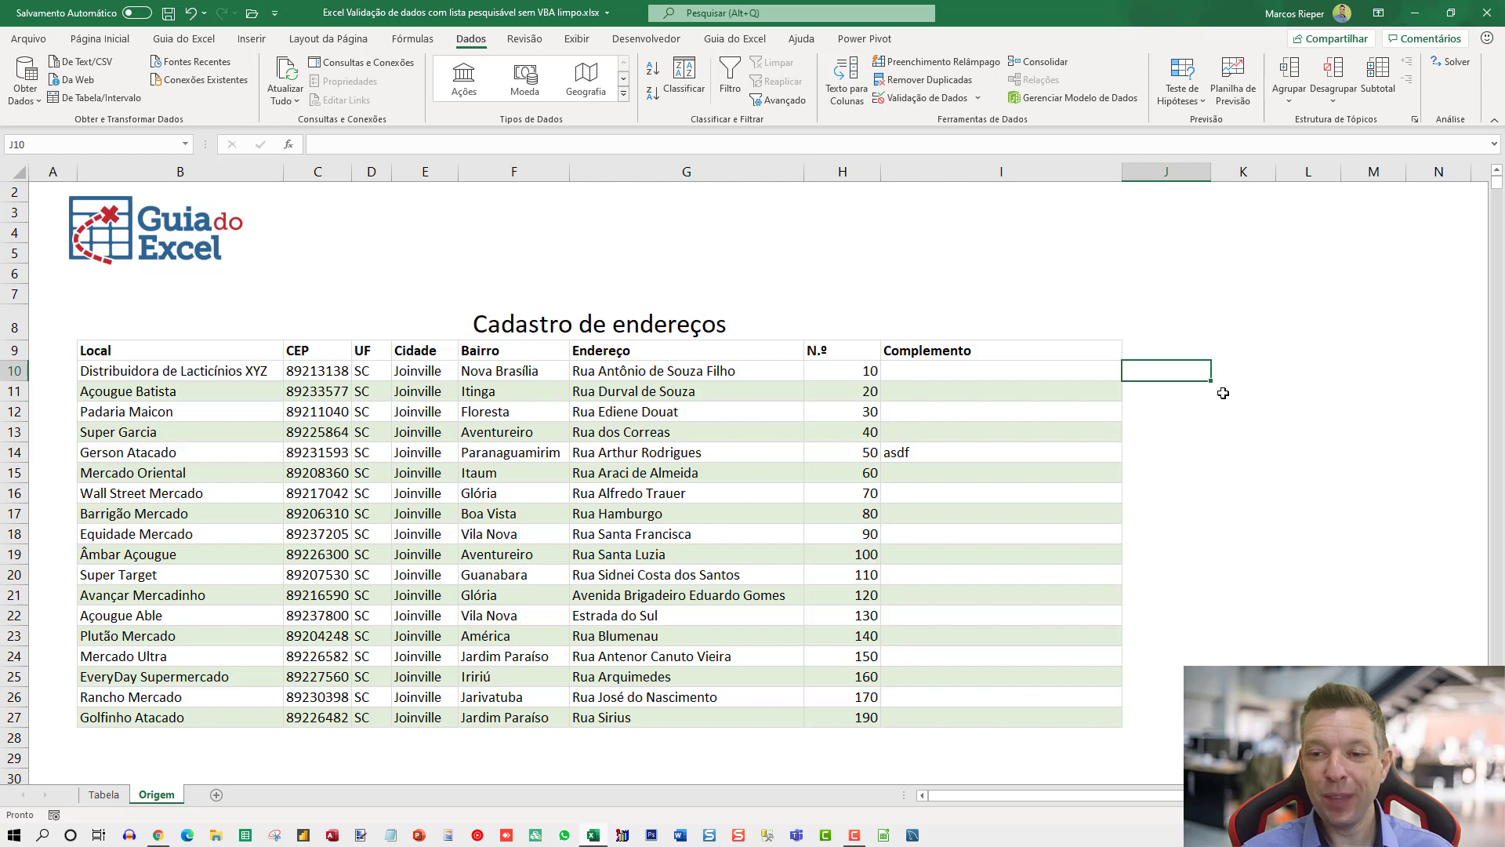
key(Right)
key(Up)
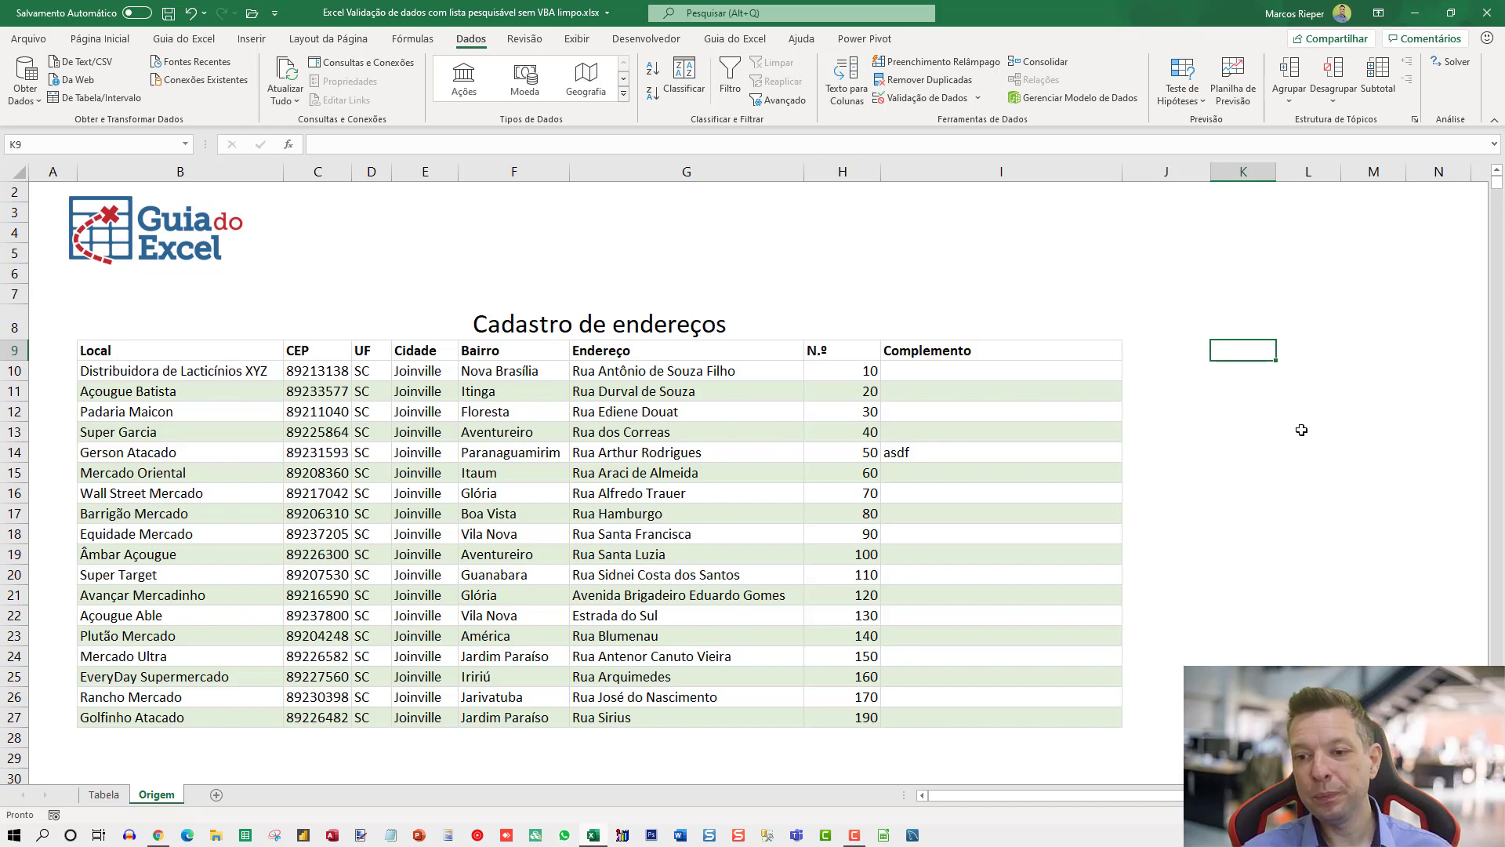
scroll(1314, 433, up, 4)
key(Right)
key(Right)
key(Right)
key(Right)
key(Right)
key(Right)
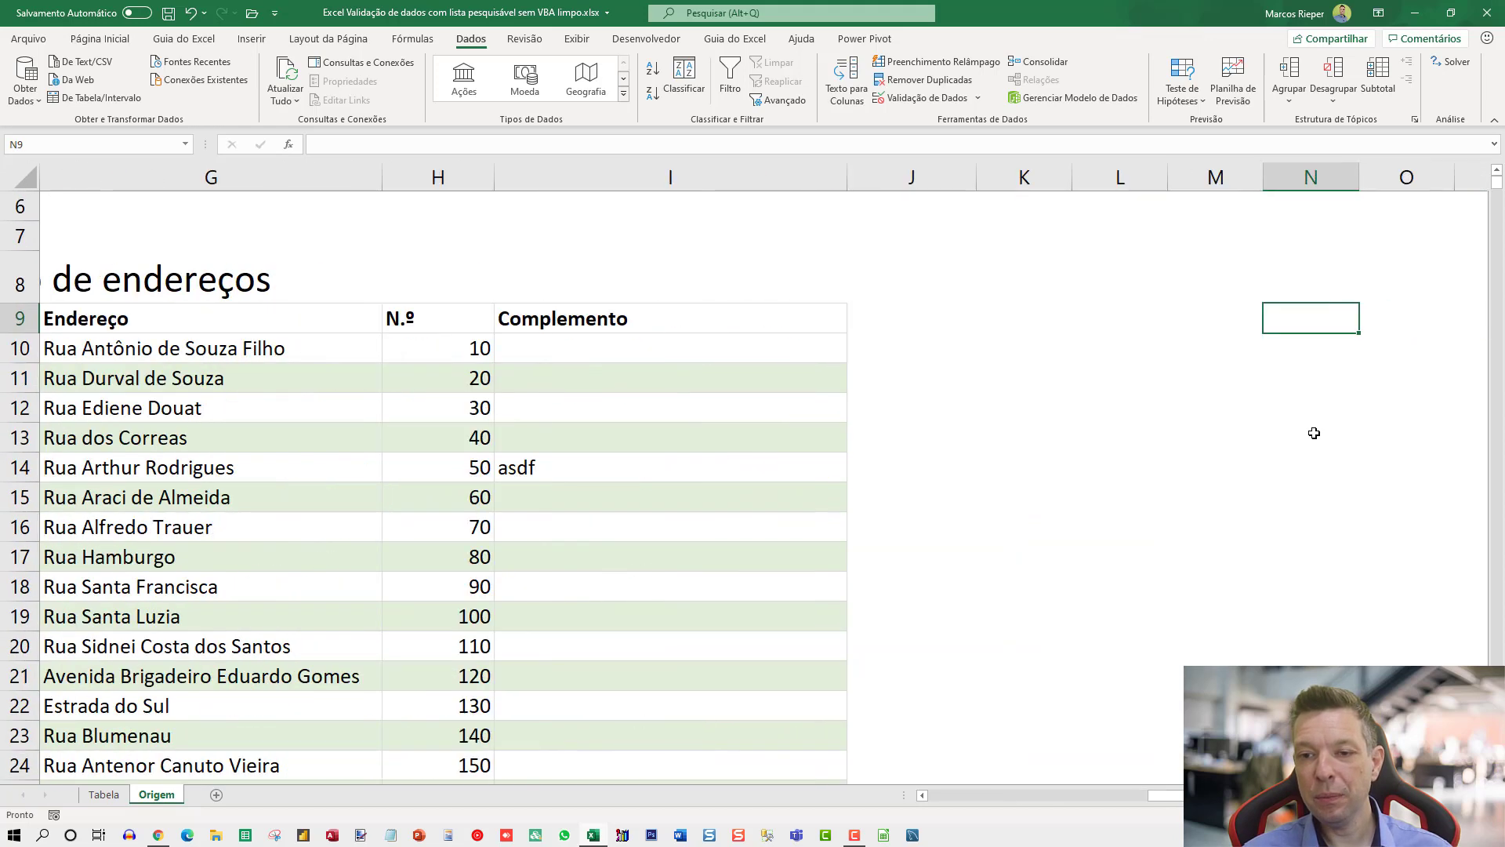
key(Left)
key(Left)
key(Left)
key(Left)
key(Left)
key(Left)
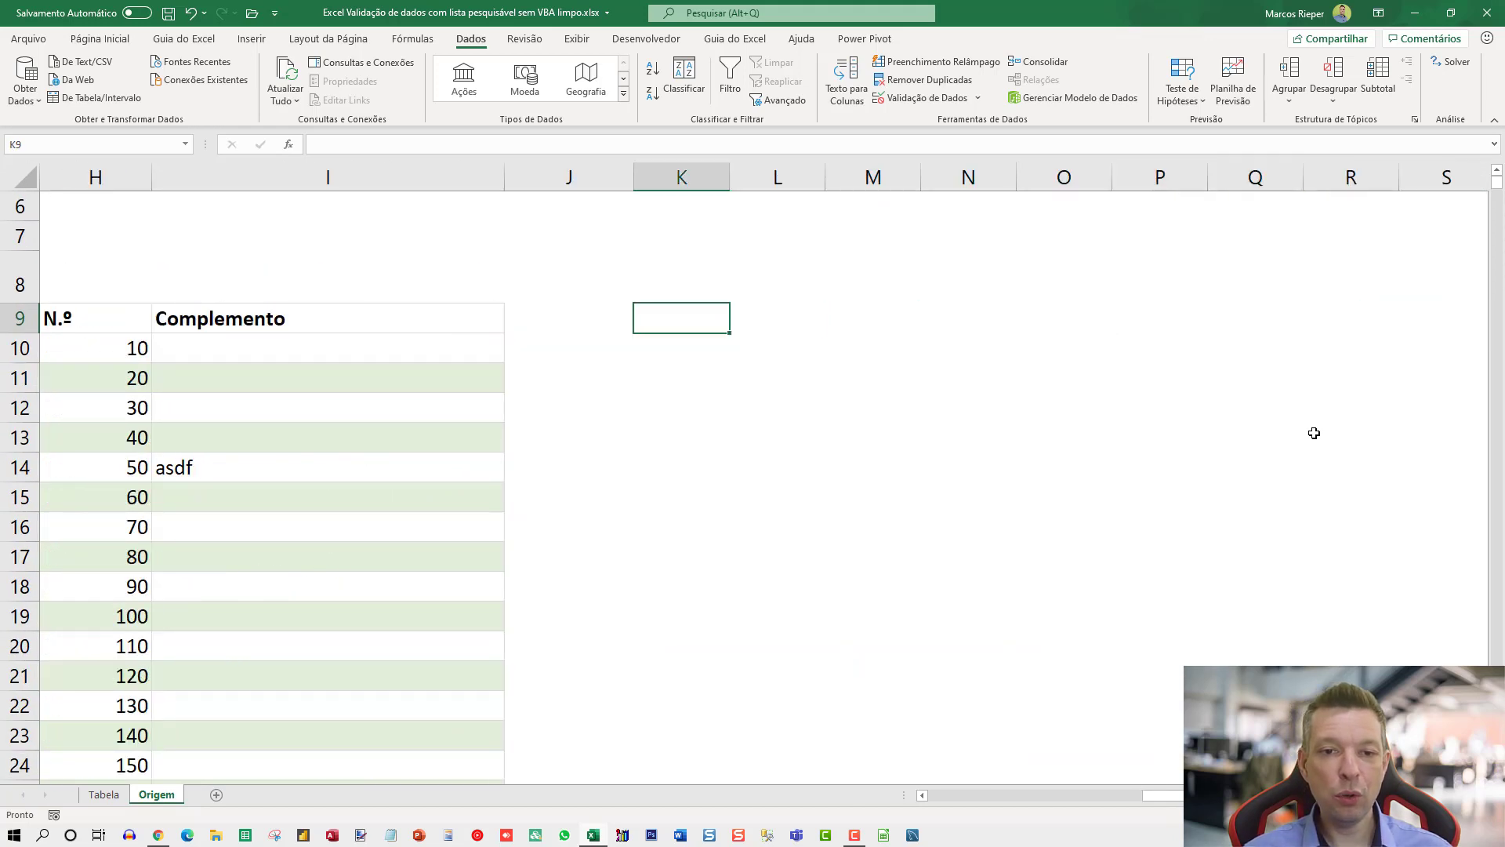
text(pes)
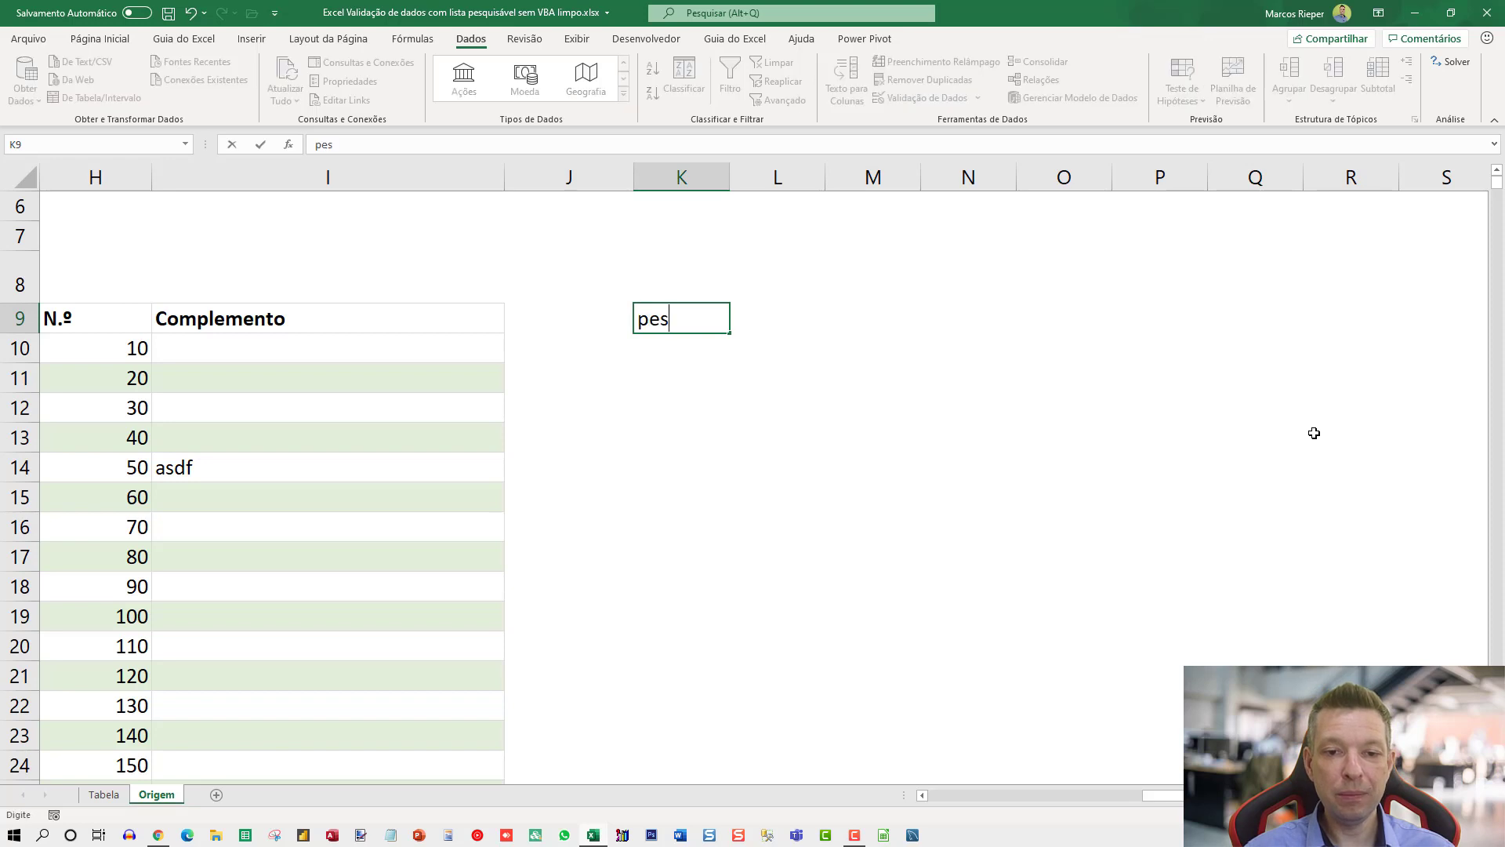
key(BackSpace)
key(BackSpace)
key(BackSpace)
text(Pesquisar)
key(Return)
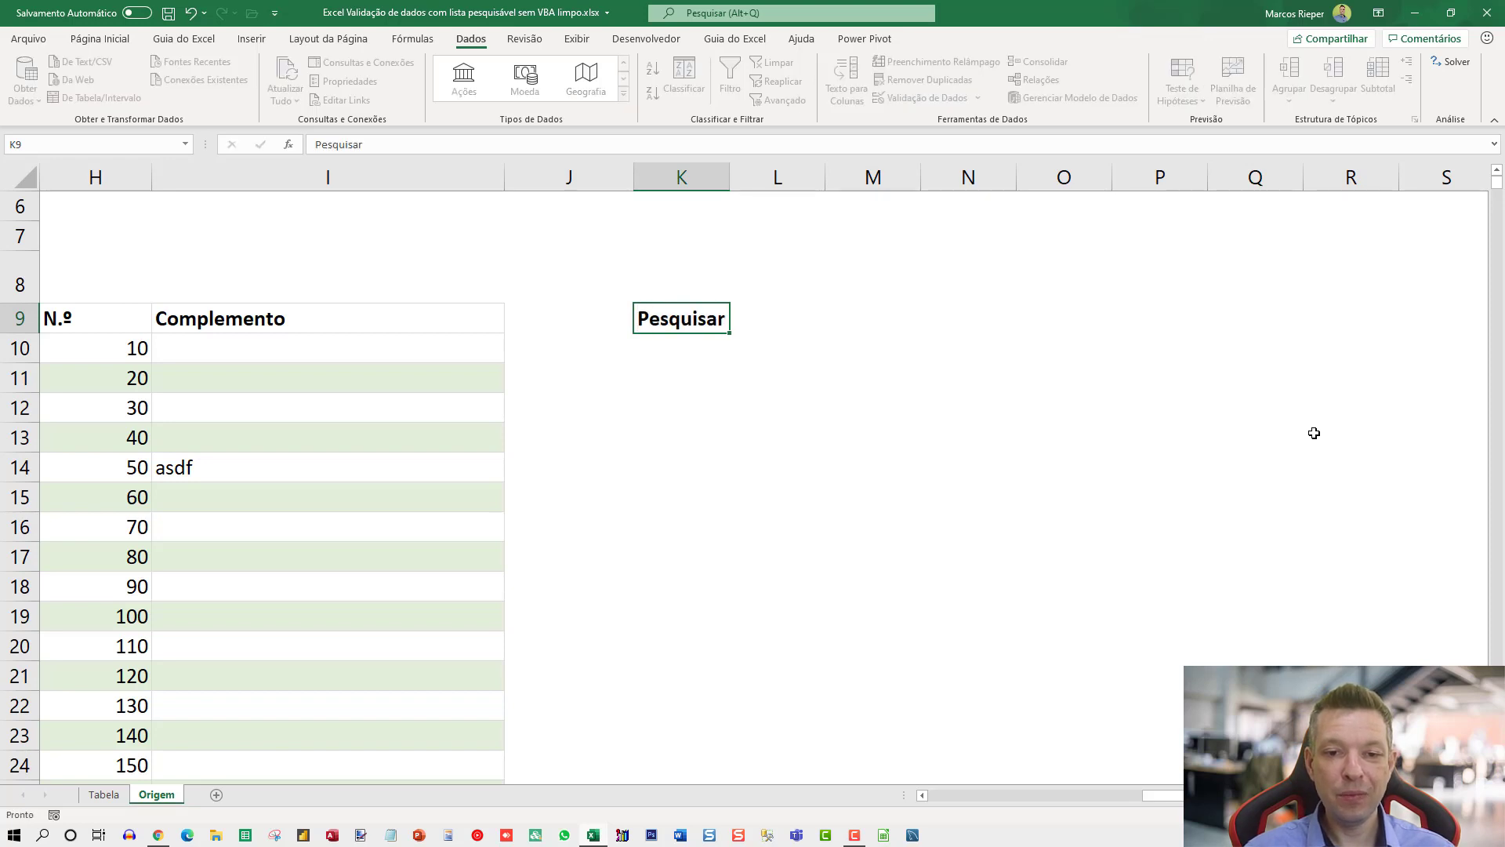
- Enter ME as the search term in L9, beside the Pesquisar label
key(Up)
key(Right)
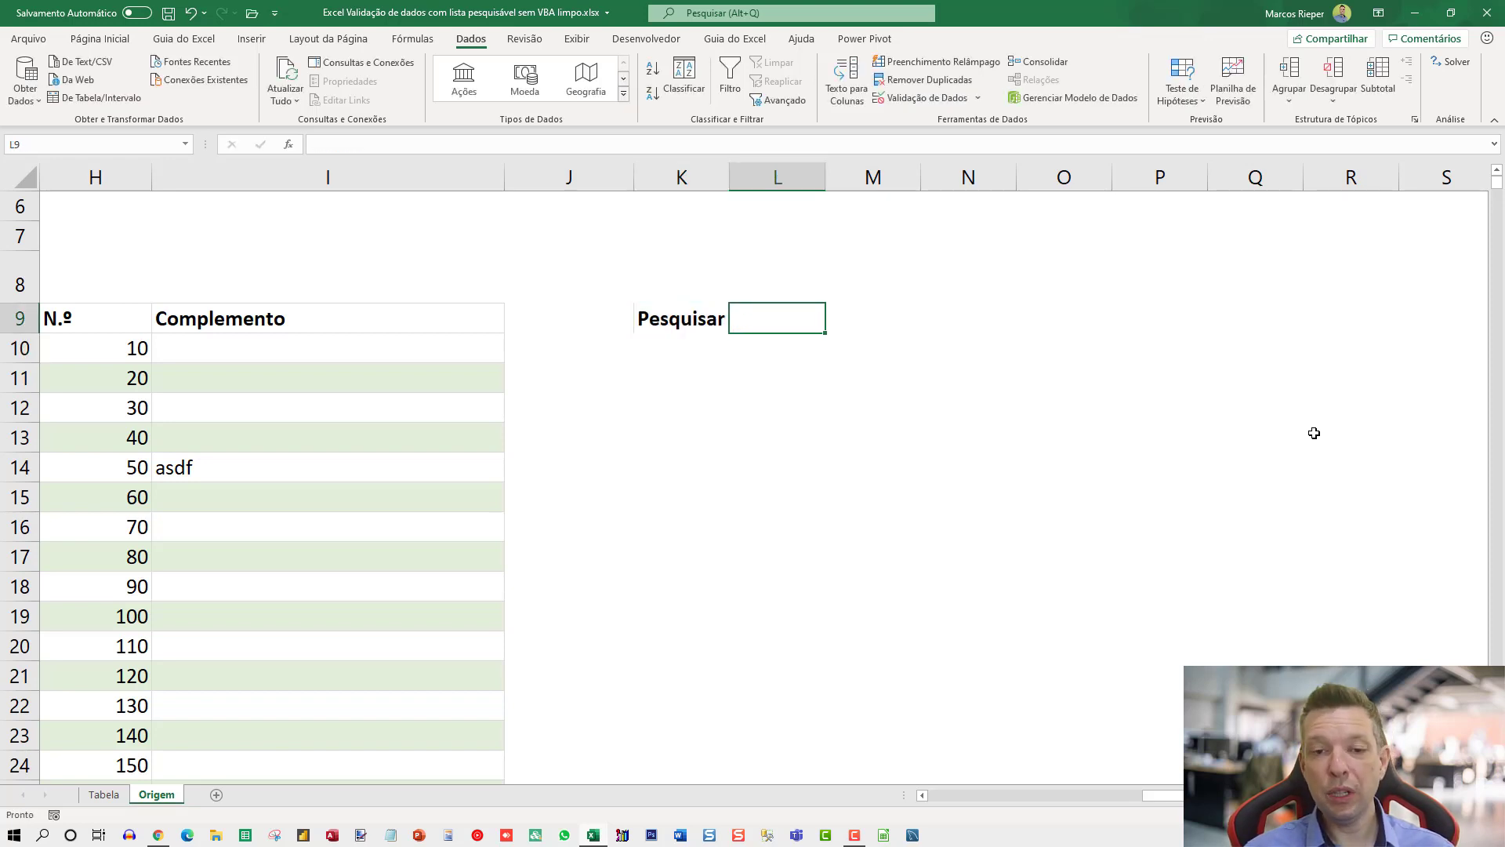
text(M)
key(BackSpace)
text(ME)
key(Return)
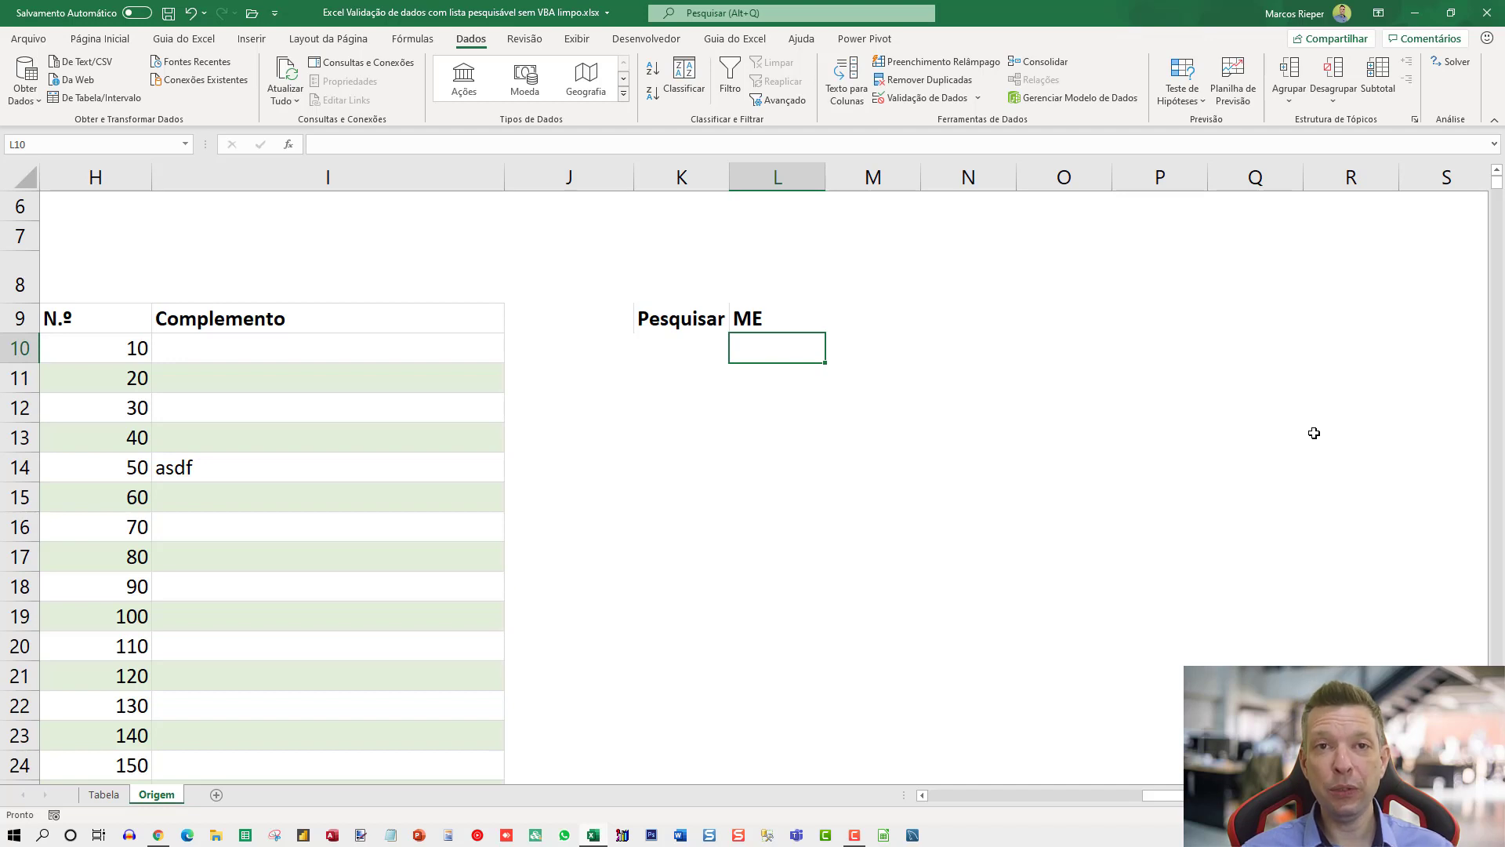
- Enter the formula =LOCALIZAR(L9;B10) in L10 to find the search term in the first Local name
text(=)
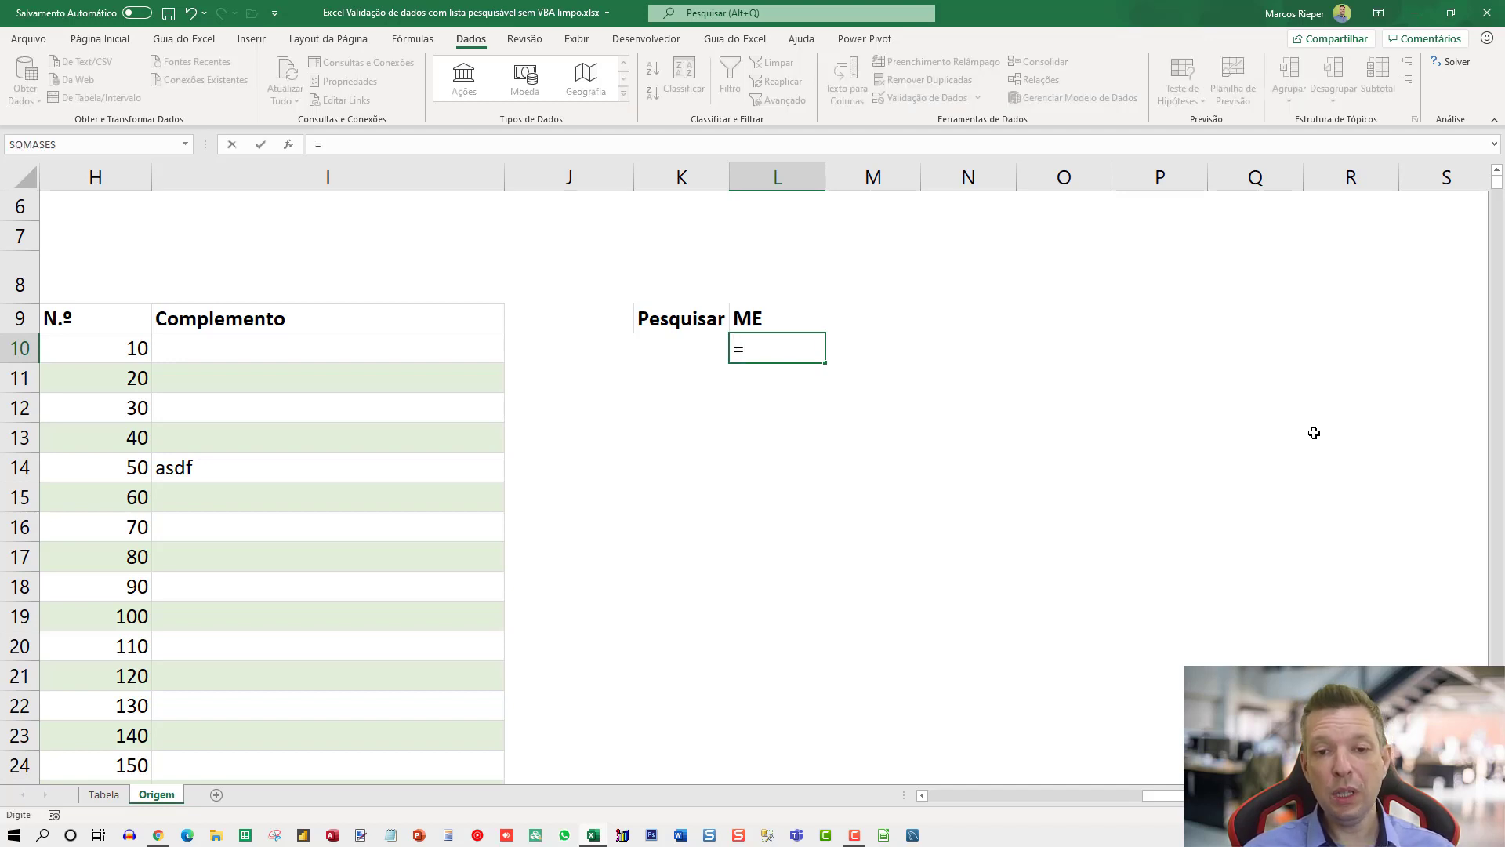
text(LOCALIZAR()
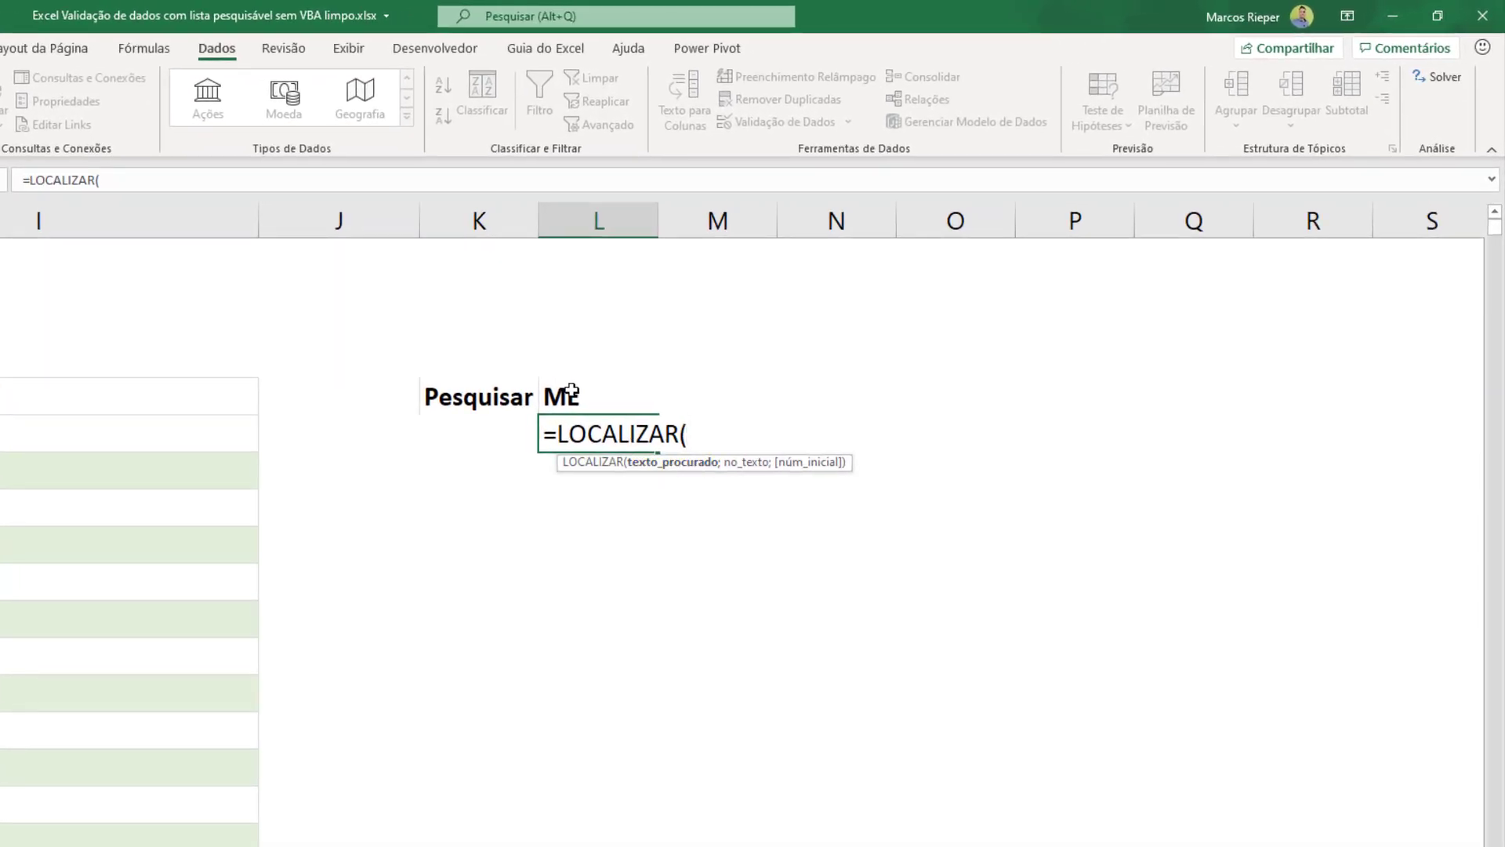
click(570, 391)
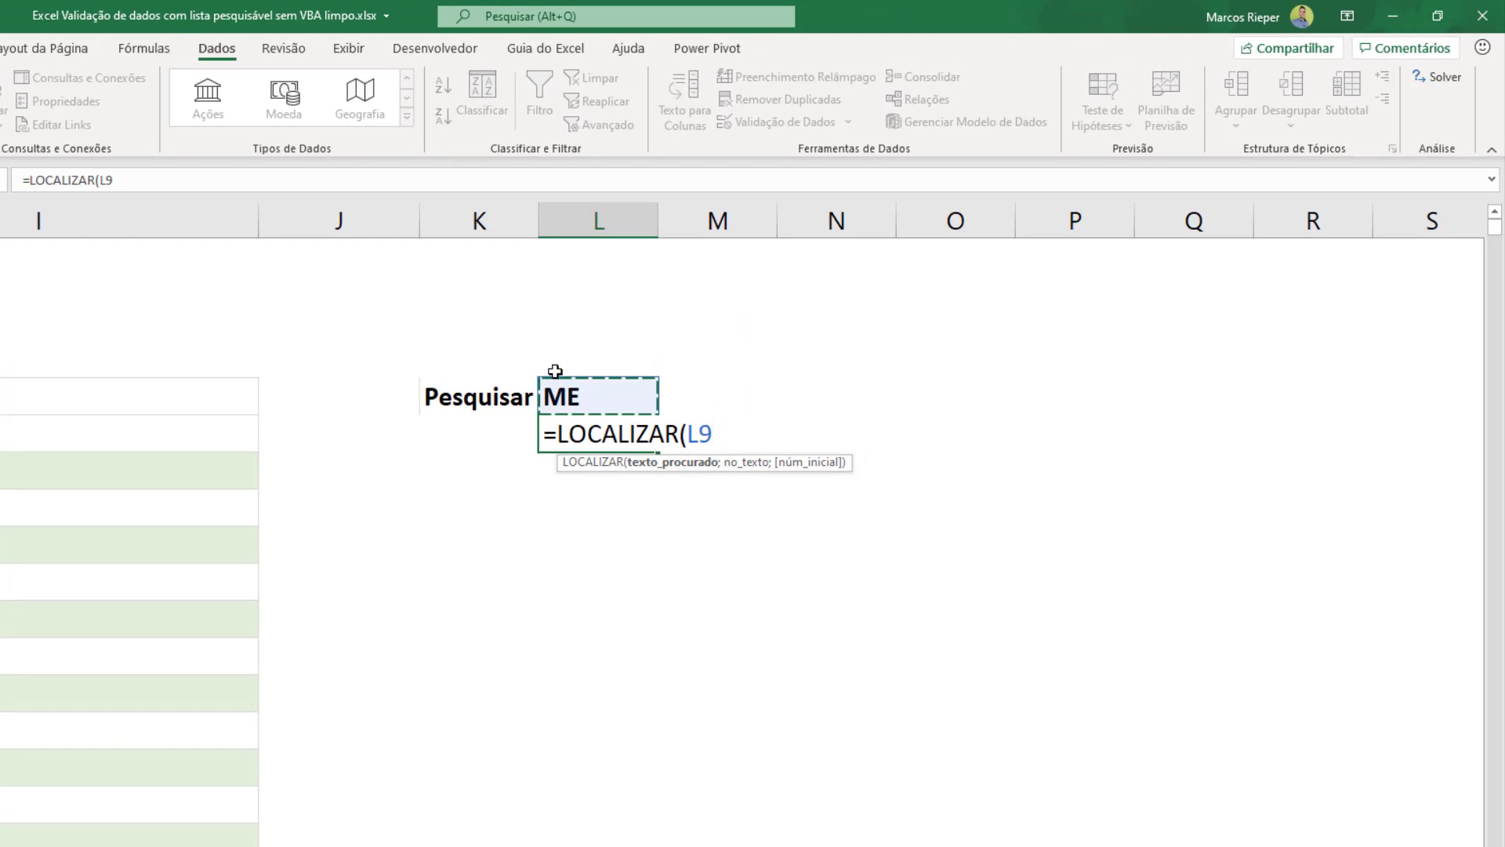
text(;)
click(424, 436)
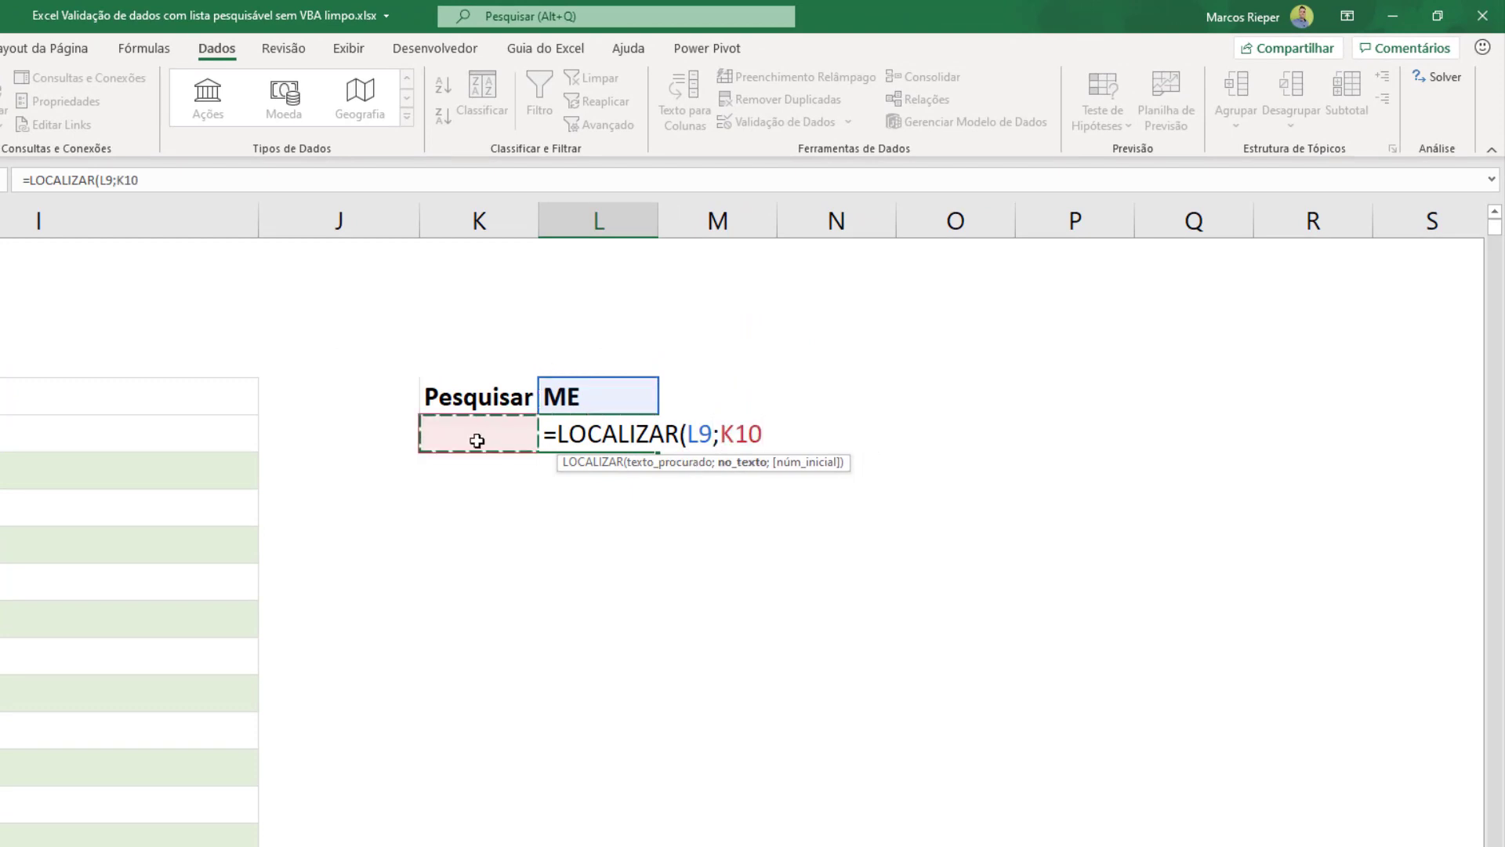
key(Home)
key(Right)
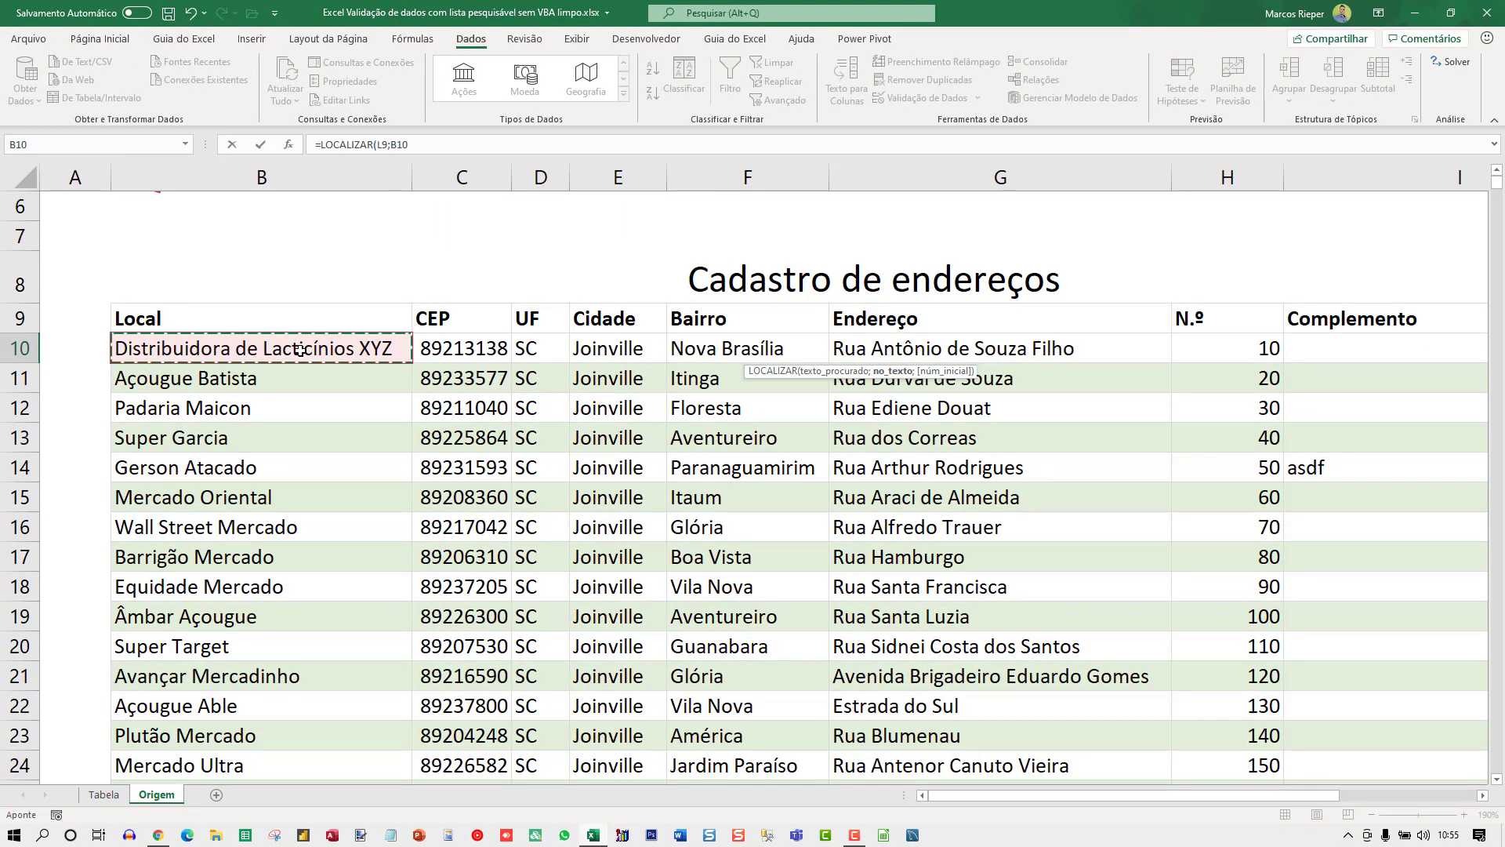
text(;)
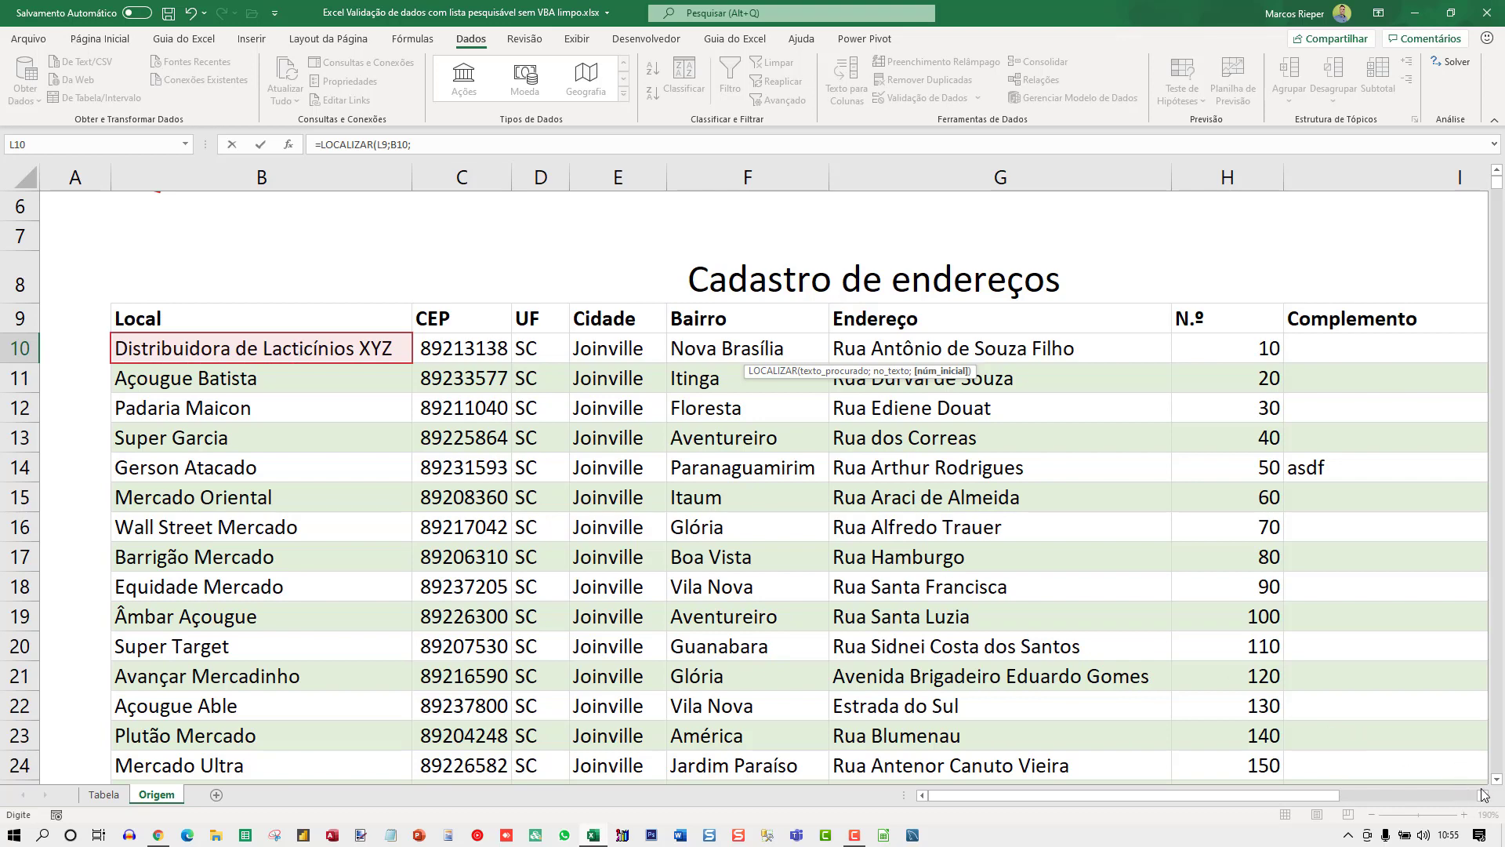
scroll(1484, 794, right, 5)
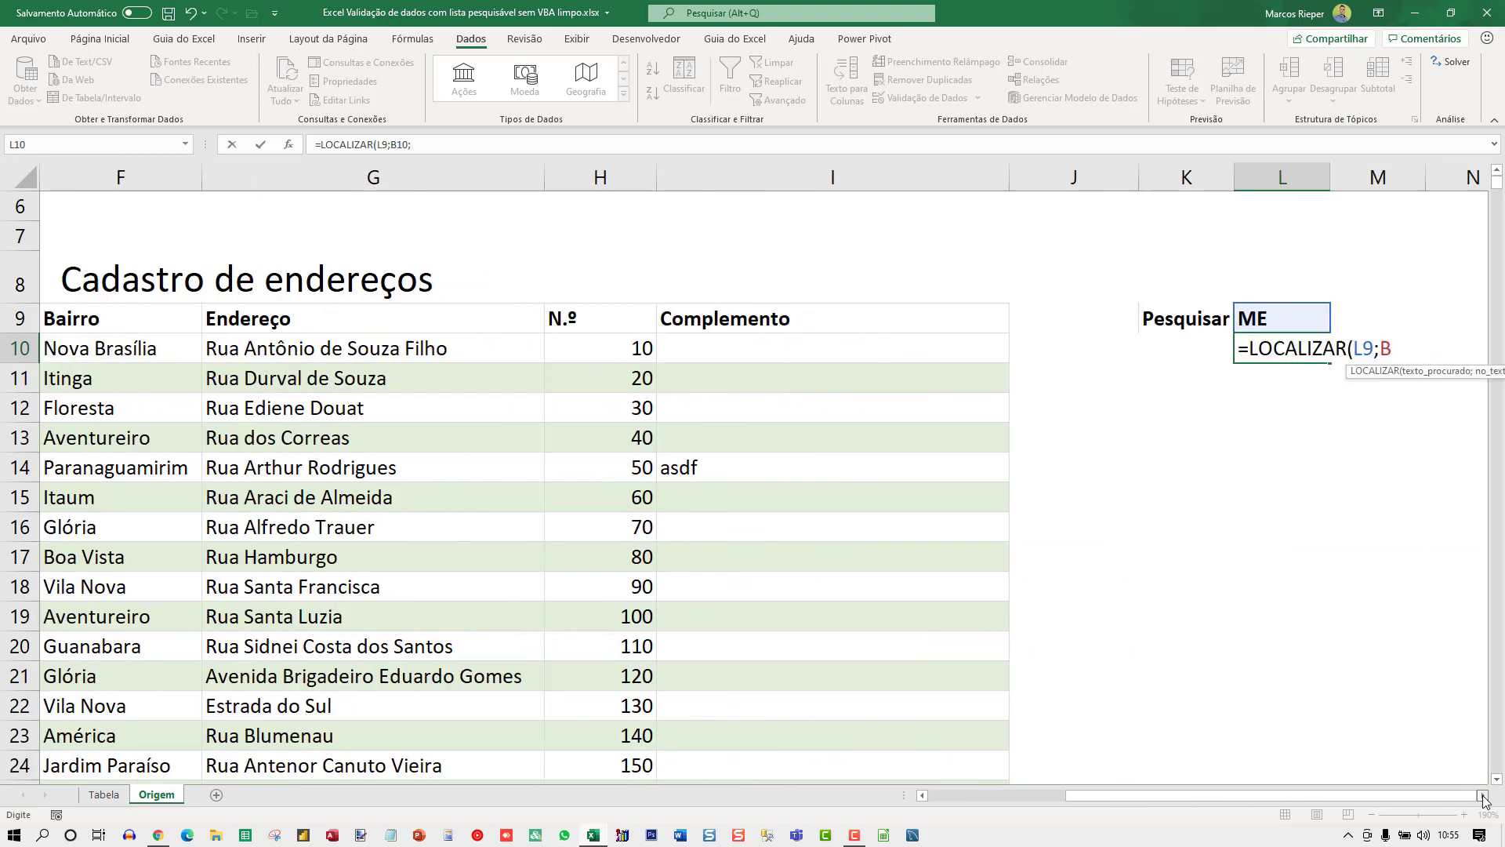
scroll(1484, 798, right, 2)
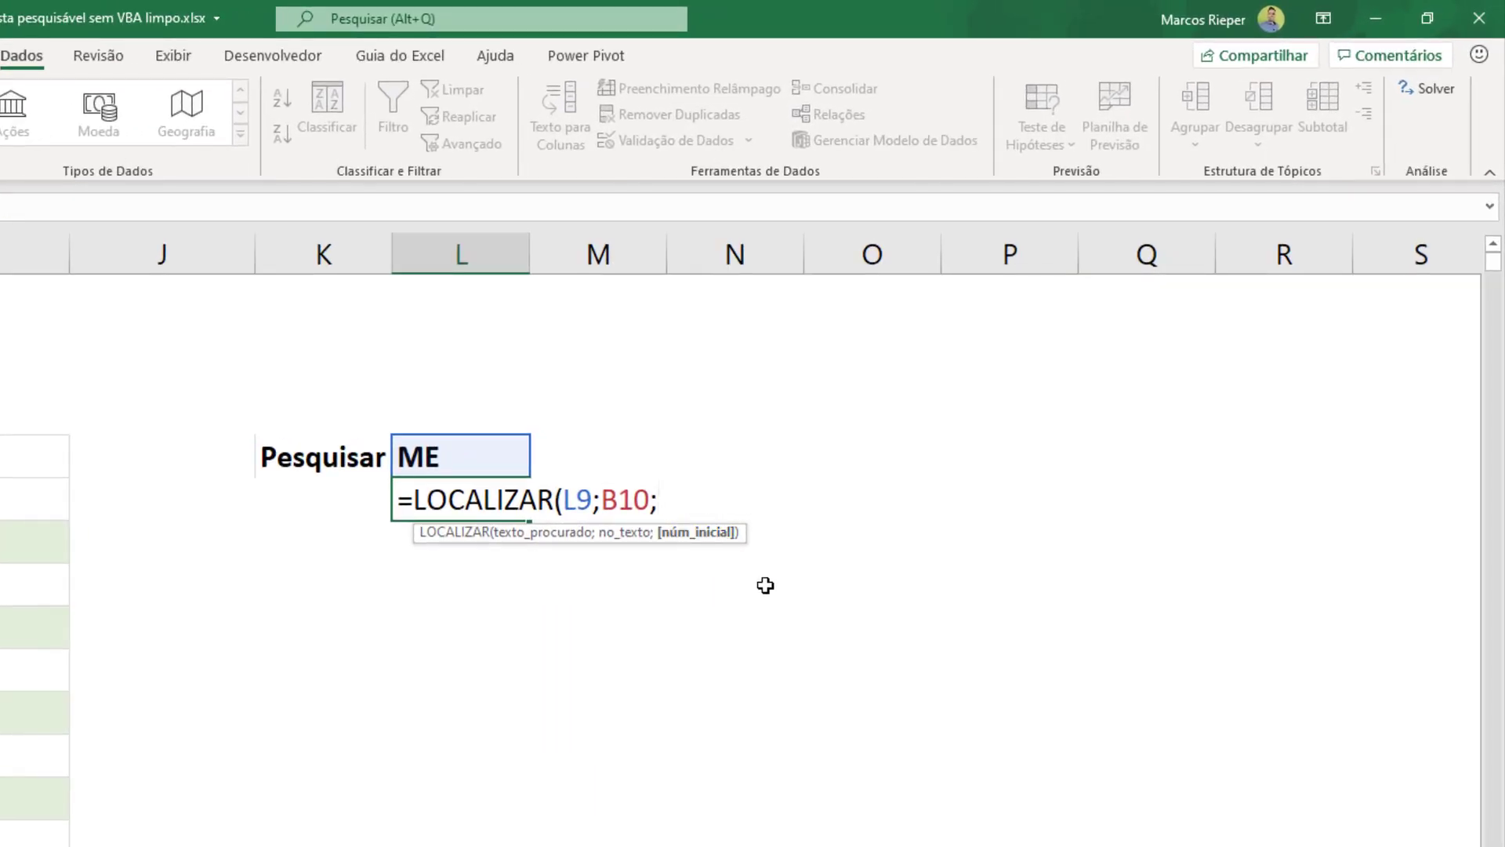
key(BackSpace)
text())
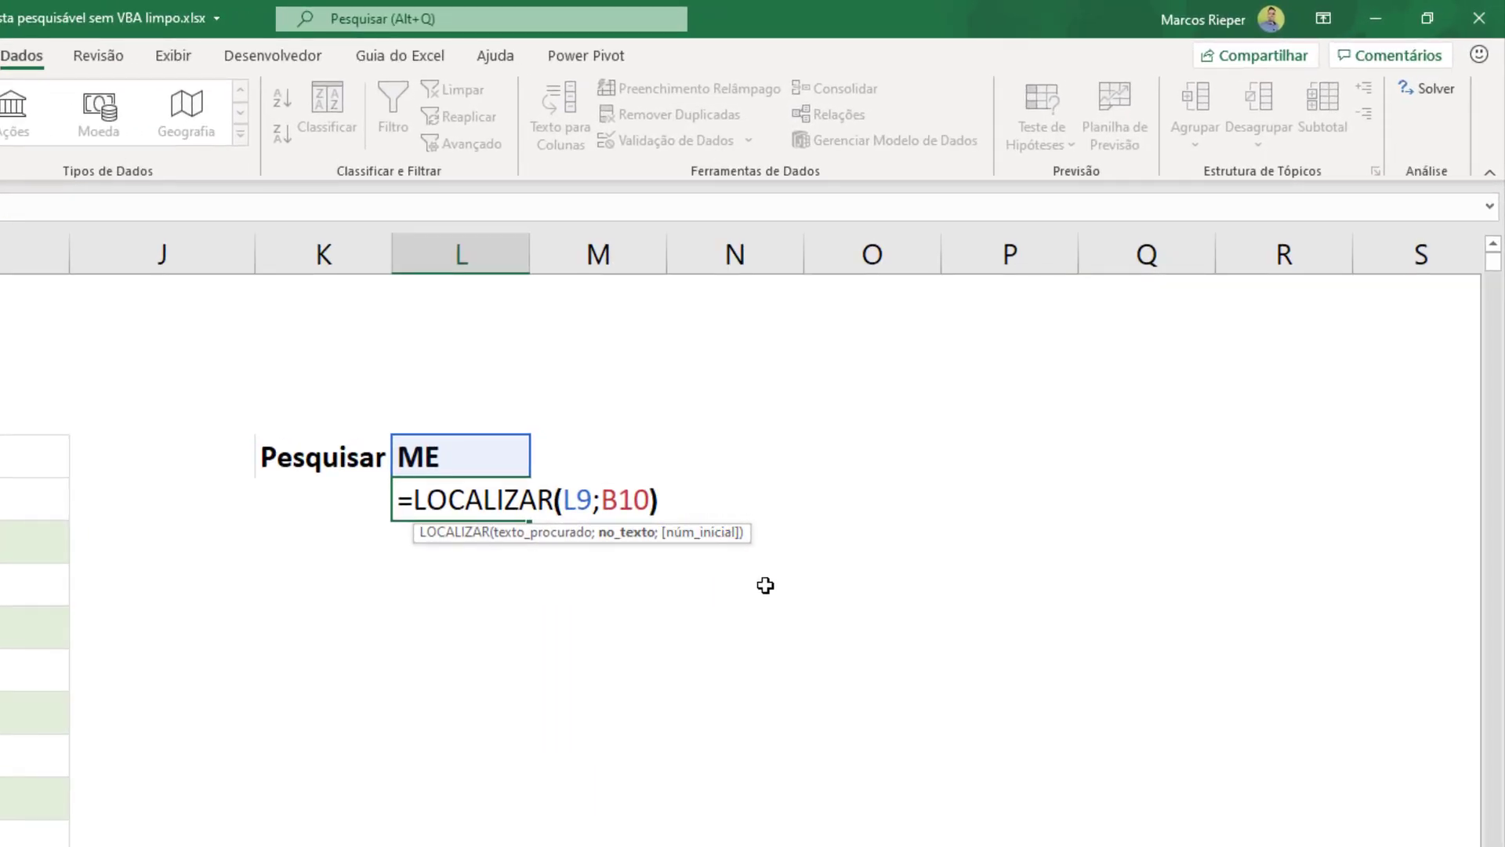
key(Return)
key(Up)
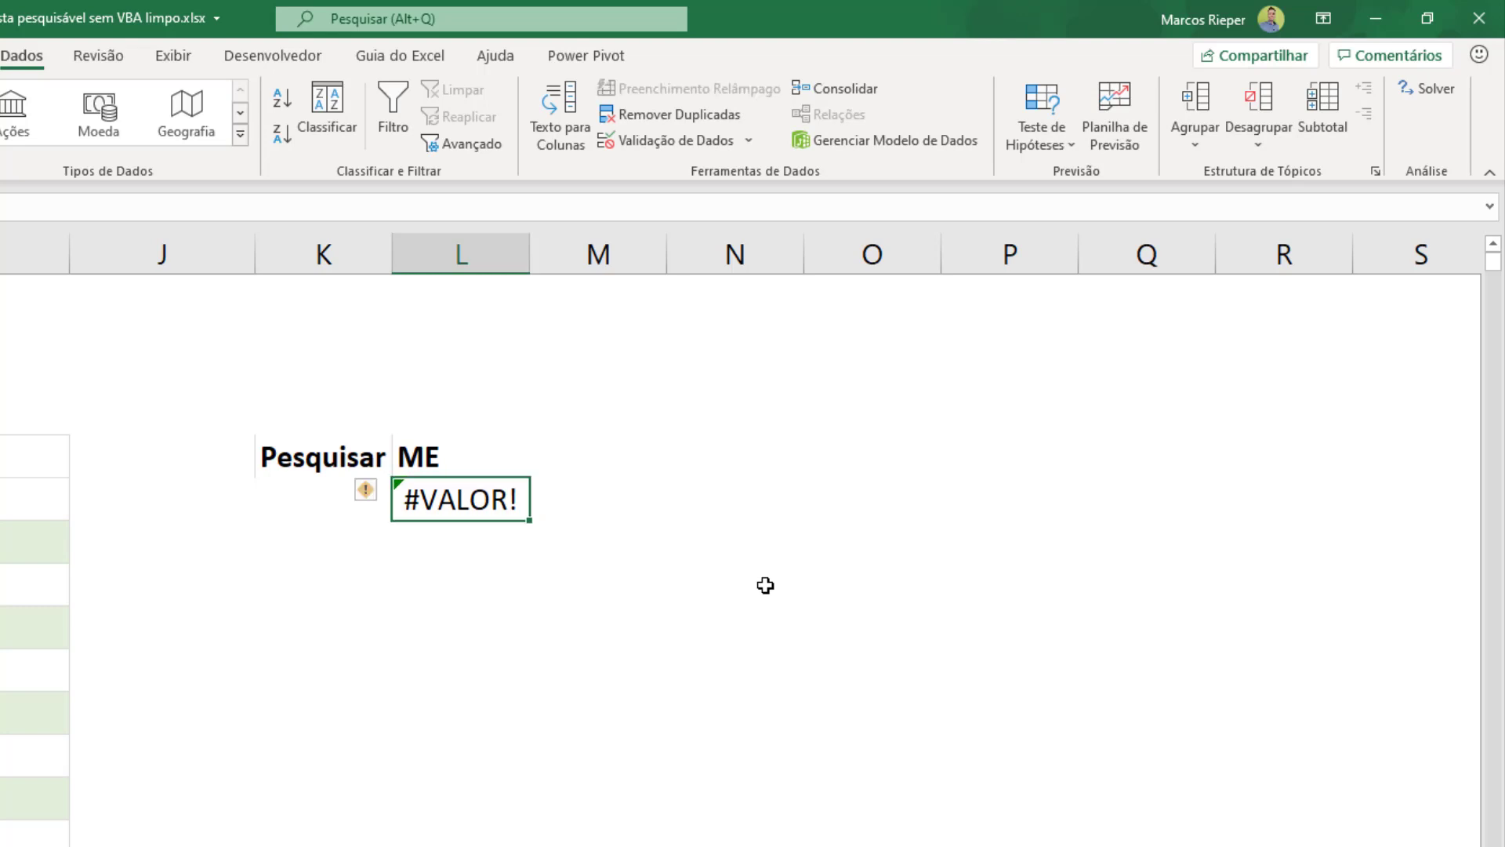
- Try adding a start position of 1 as the third argument of the LOCALIZAR formula in L10
key(F2)
key(Left)
text(;1)
key(Return)
key(Up)
key(F2)
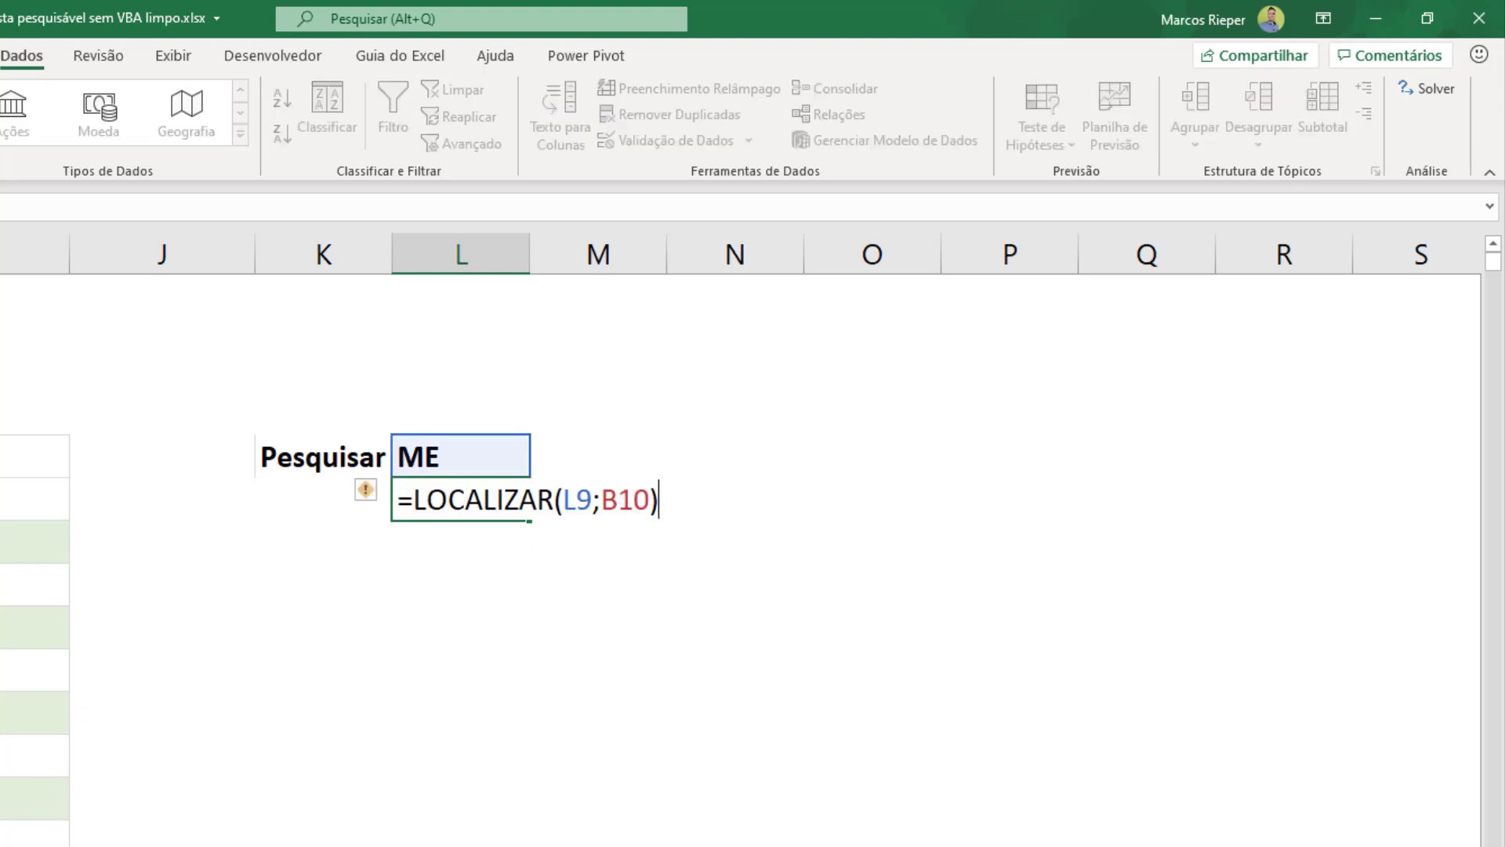
key(Escape)
- Change the search term in L9 to DI, matching the beginning of the first Local name
key(Home)
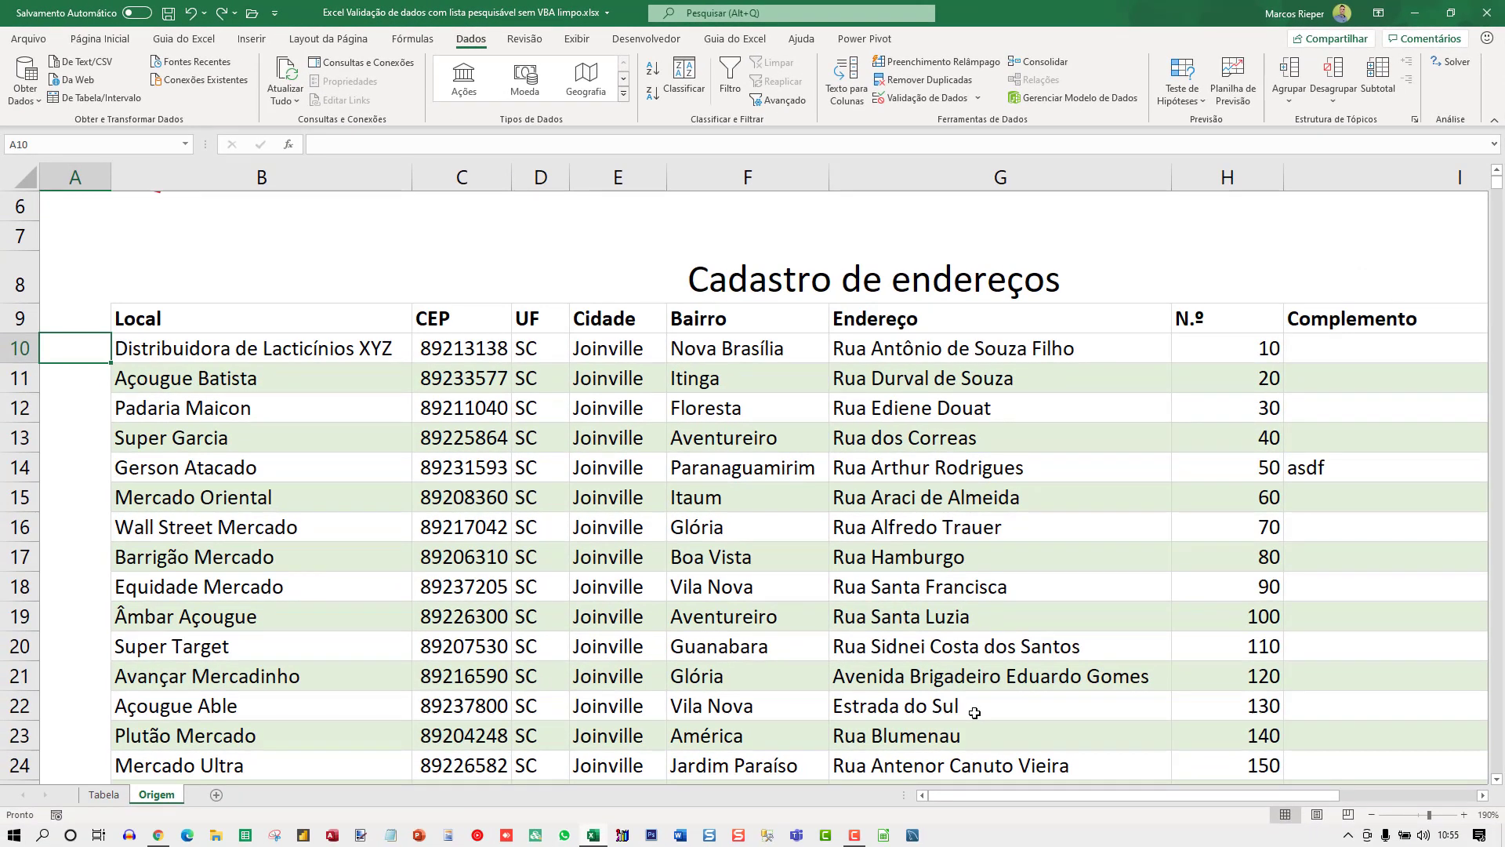
key(Right)
key(Right)
key(Right)
key(Right)
key(Right)
key(Right)
key(Right)
key(Right)
key(Right)
key(Right)
key(Right)
key(Right)
key(Right)
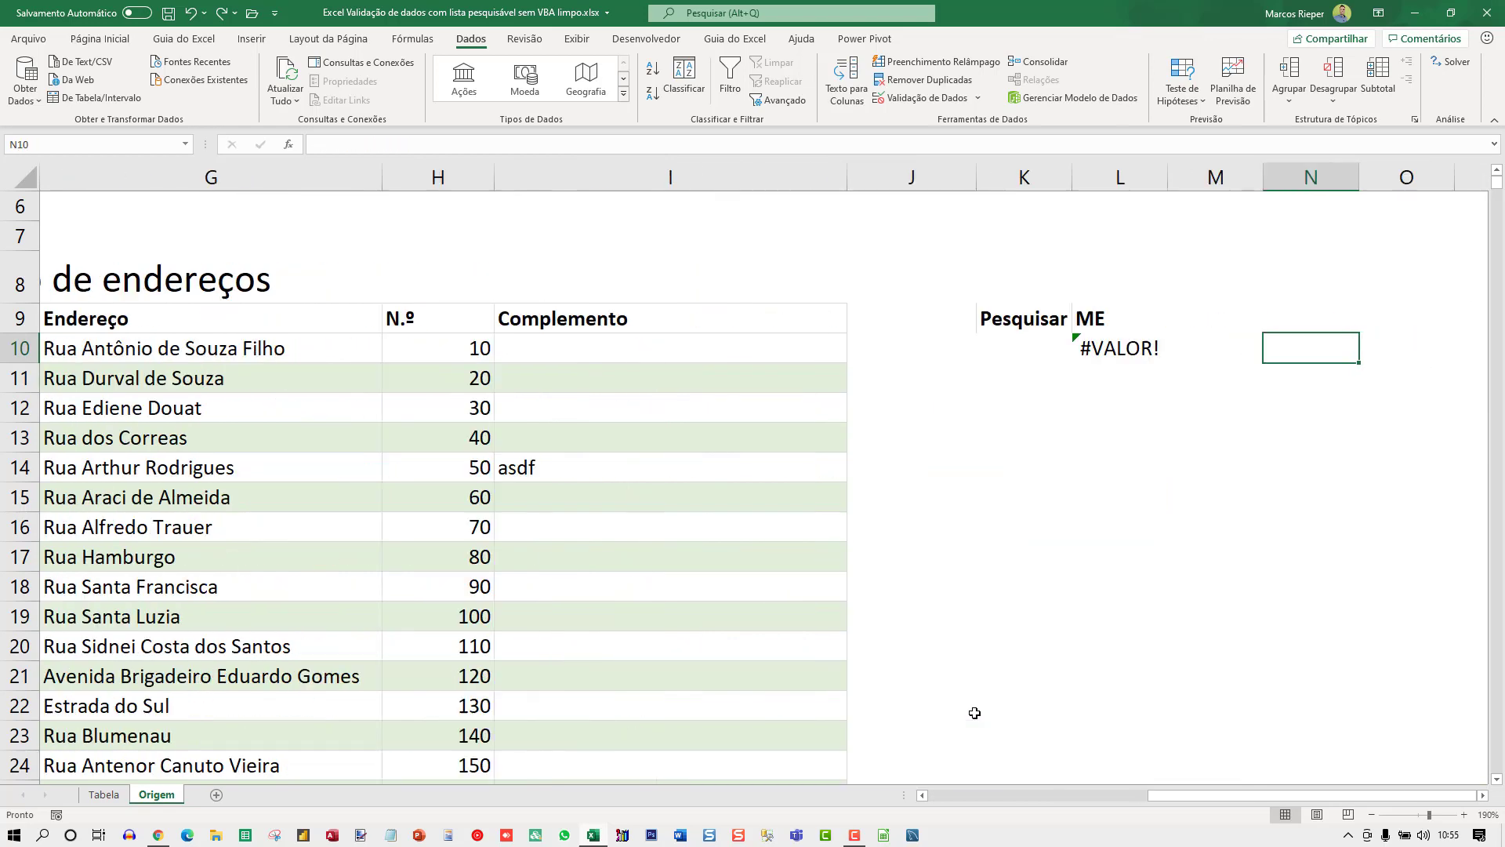
key(Right)
key(Left)
key(Left)
key(Left)
key(Up)
text(DI)
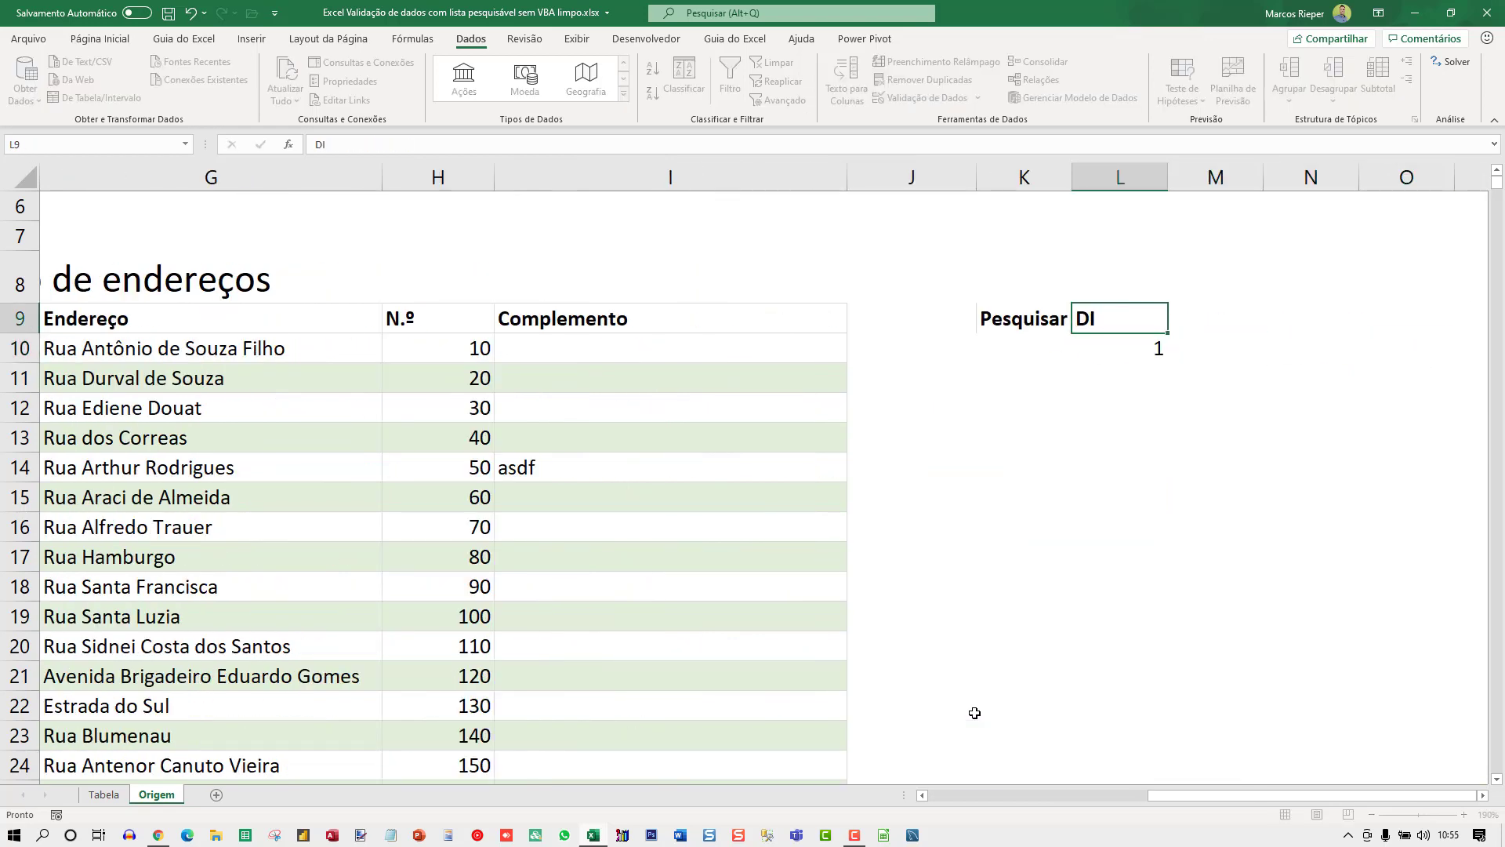
key(Return)
- Change the search term in L9 to LAC to test a match inside the first Local name
key(Right)
key(Right)
key(Right)
key(Right)
key(Left)
key(Left)
key(Left)
key(Left)
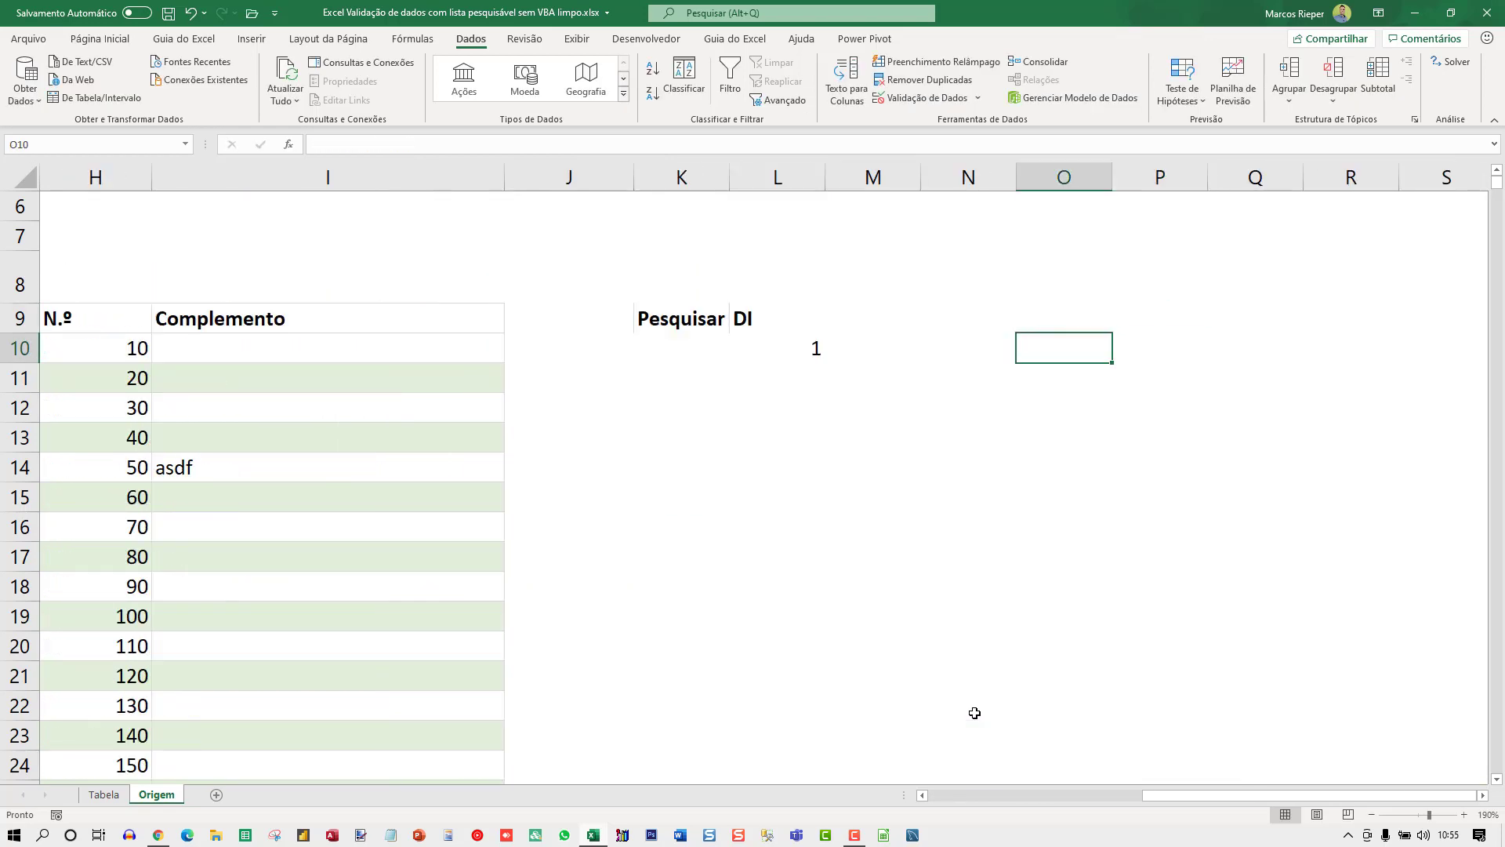
ctrl+scroll(975, 713, down, 3)
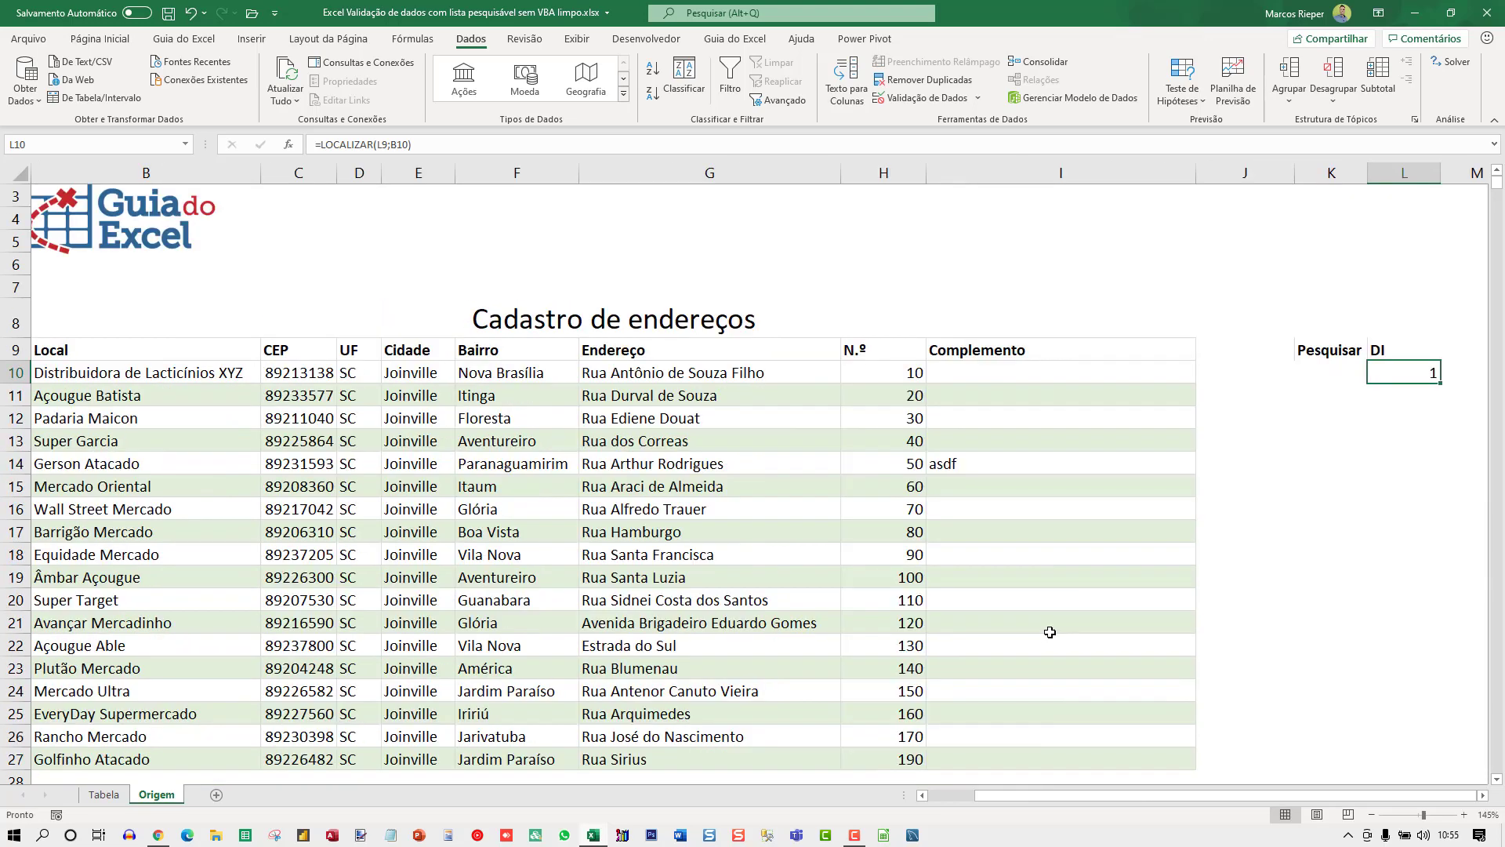
key(Up)
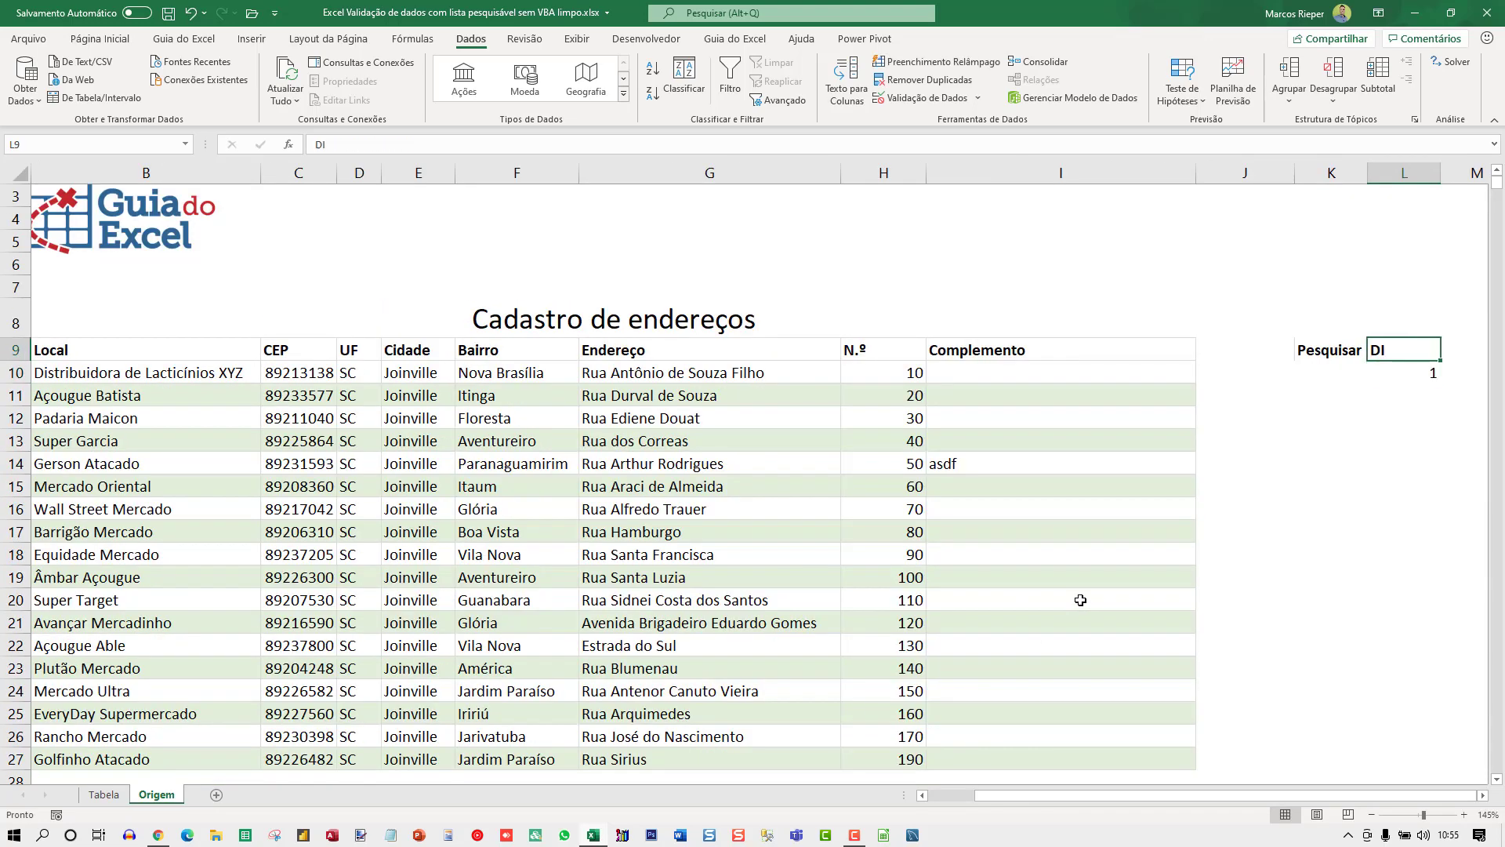
text(LAC)
key(Return)
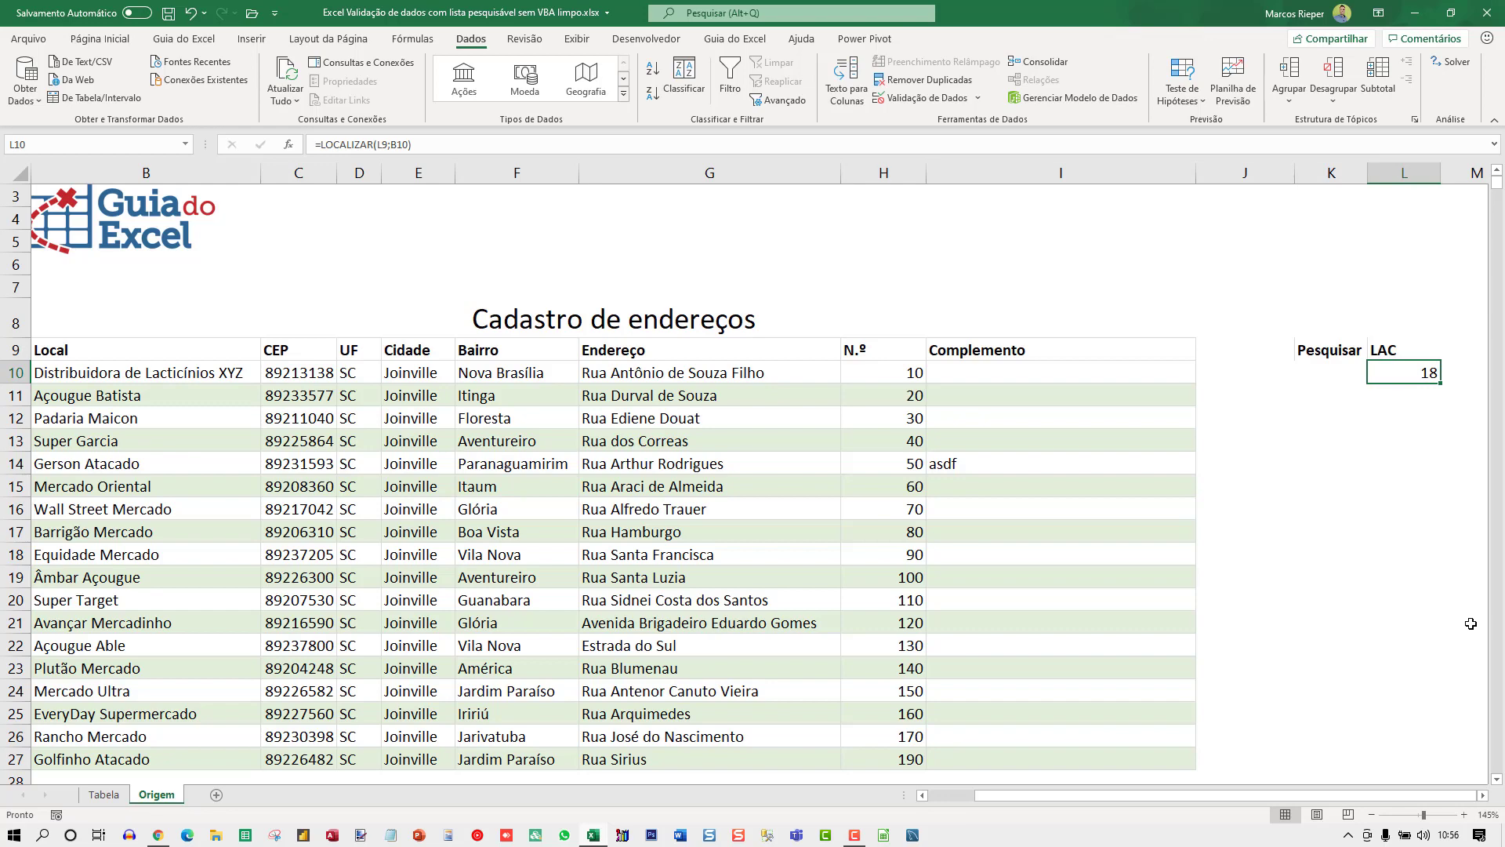
- Extend the LOCALIZAR formula in L10 to search all Local names in the range B10:B27
key(Right)
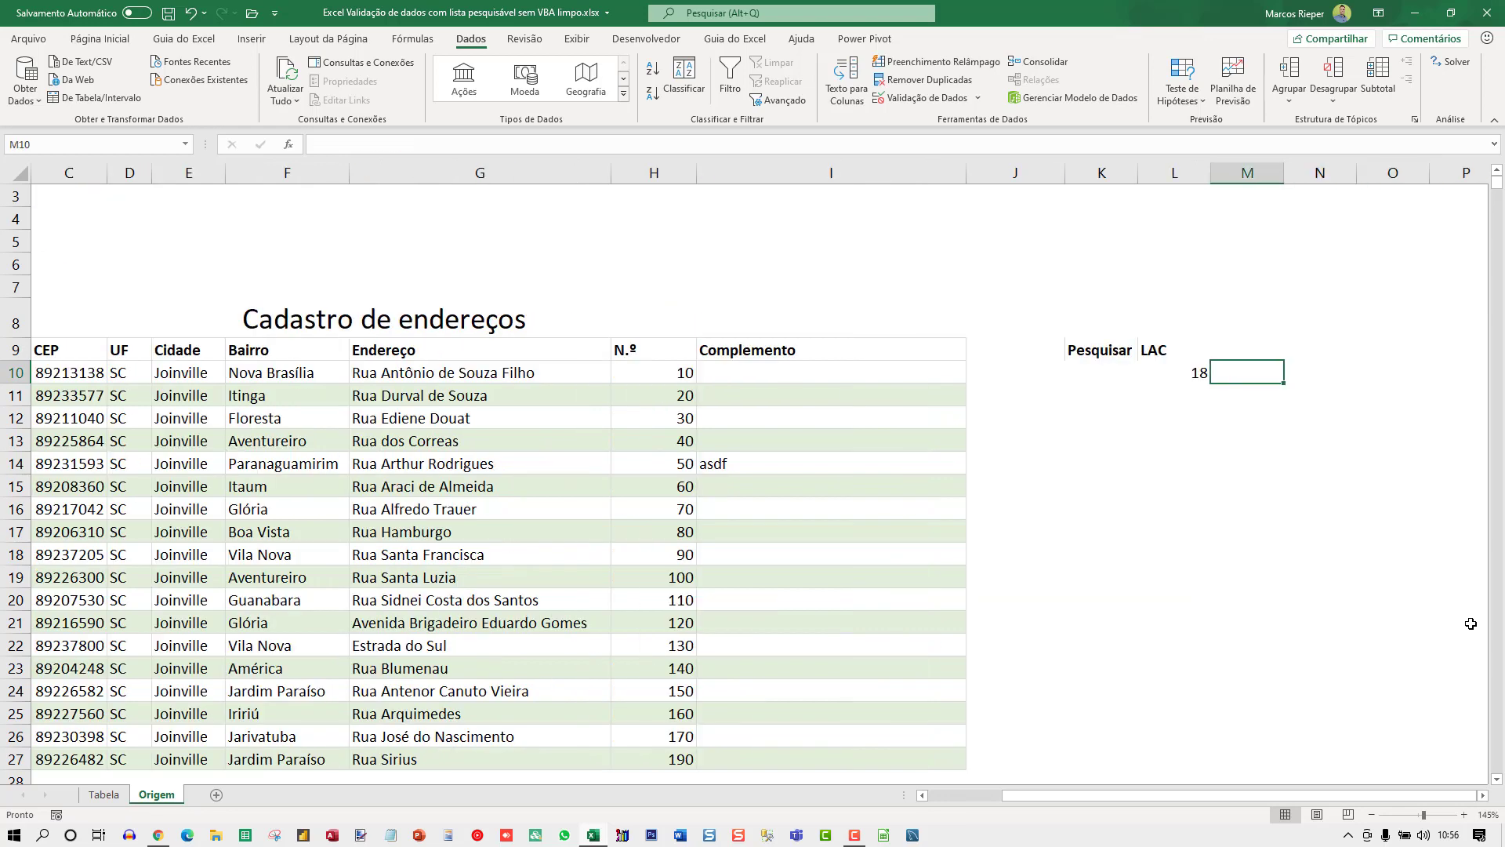
key(Left)
key(F2)
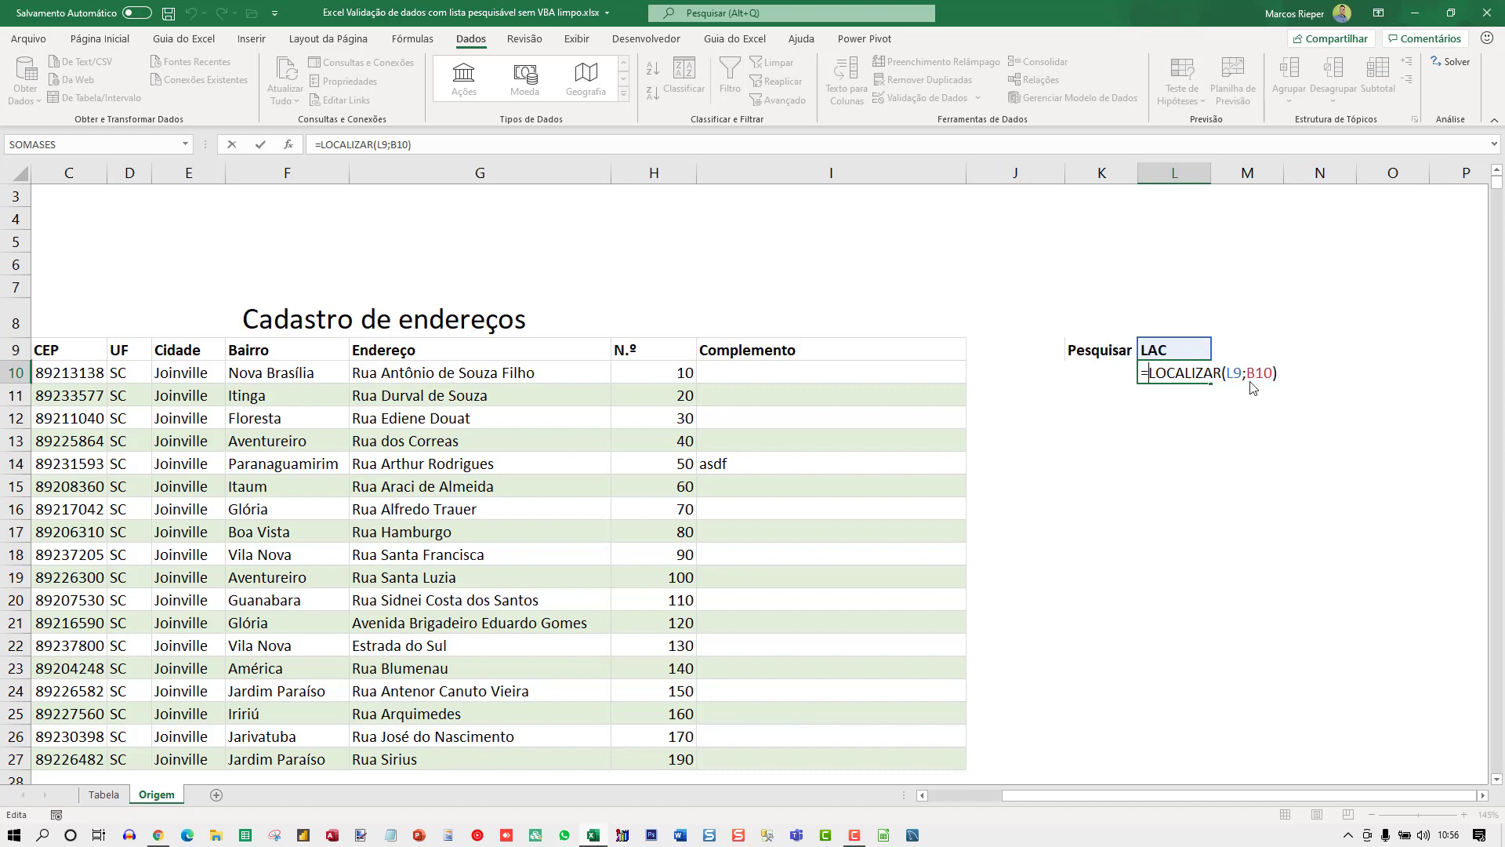
key(Escape)
key(F2)
drag(1138, 794, 1198, 824)
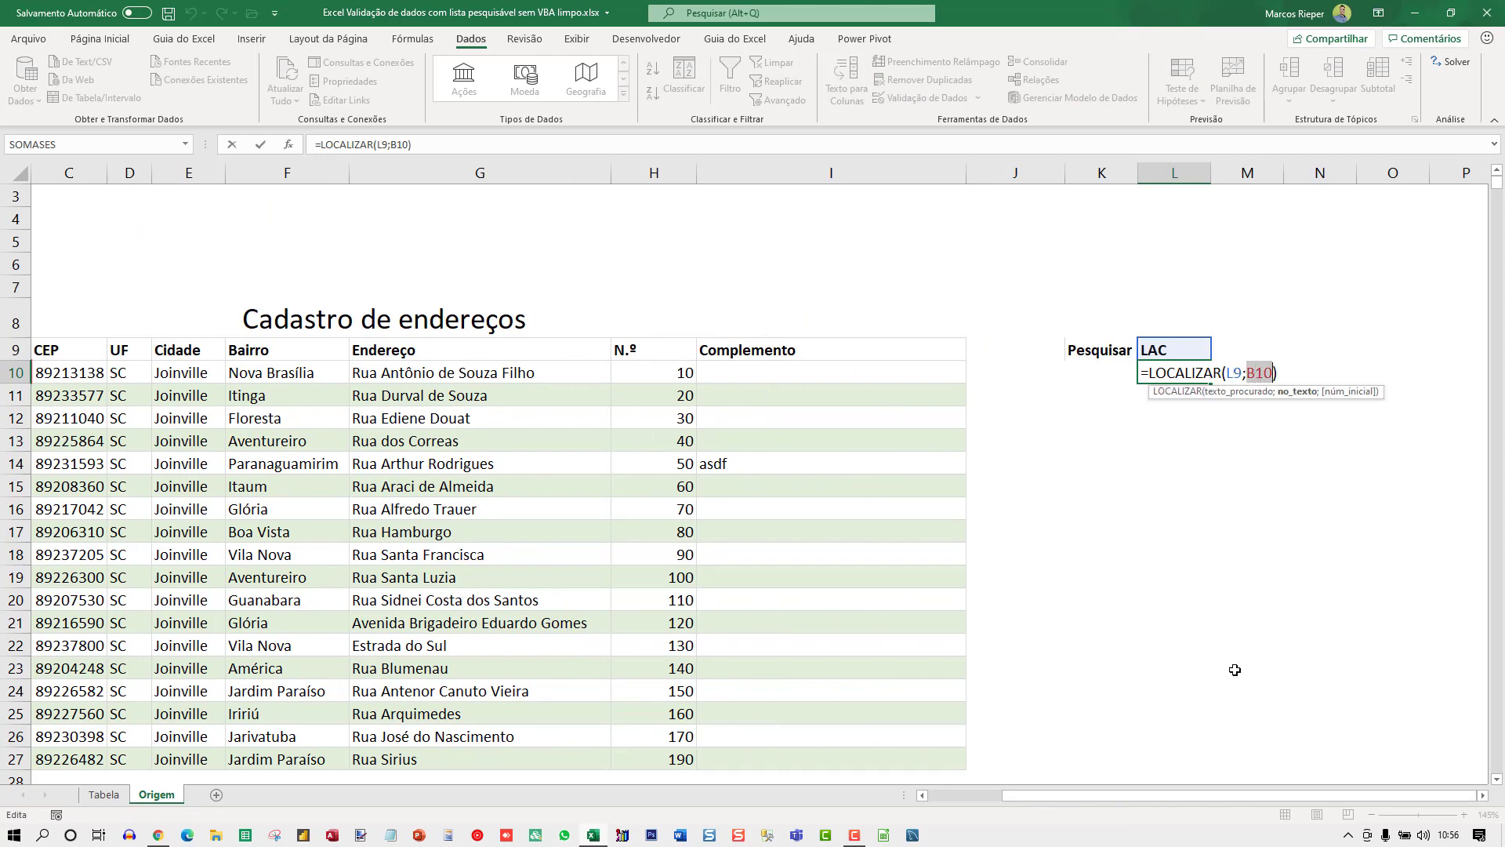
drag(1146, 802, 944, 751)
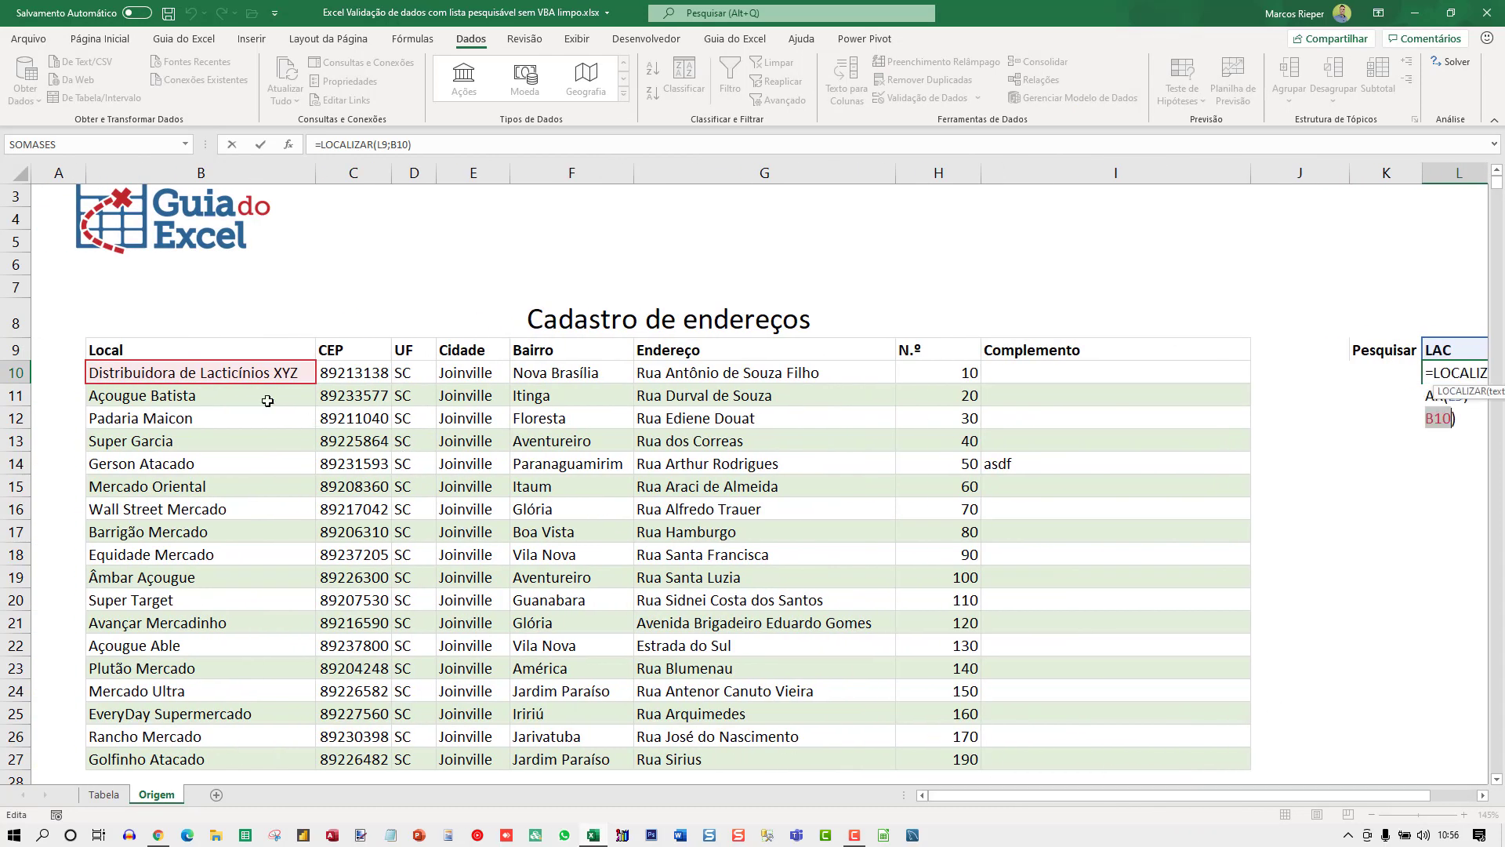
click(202, 375)
key(ctrl+shift+Down)
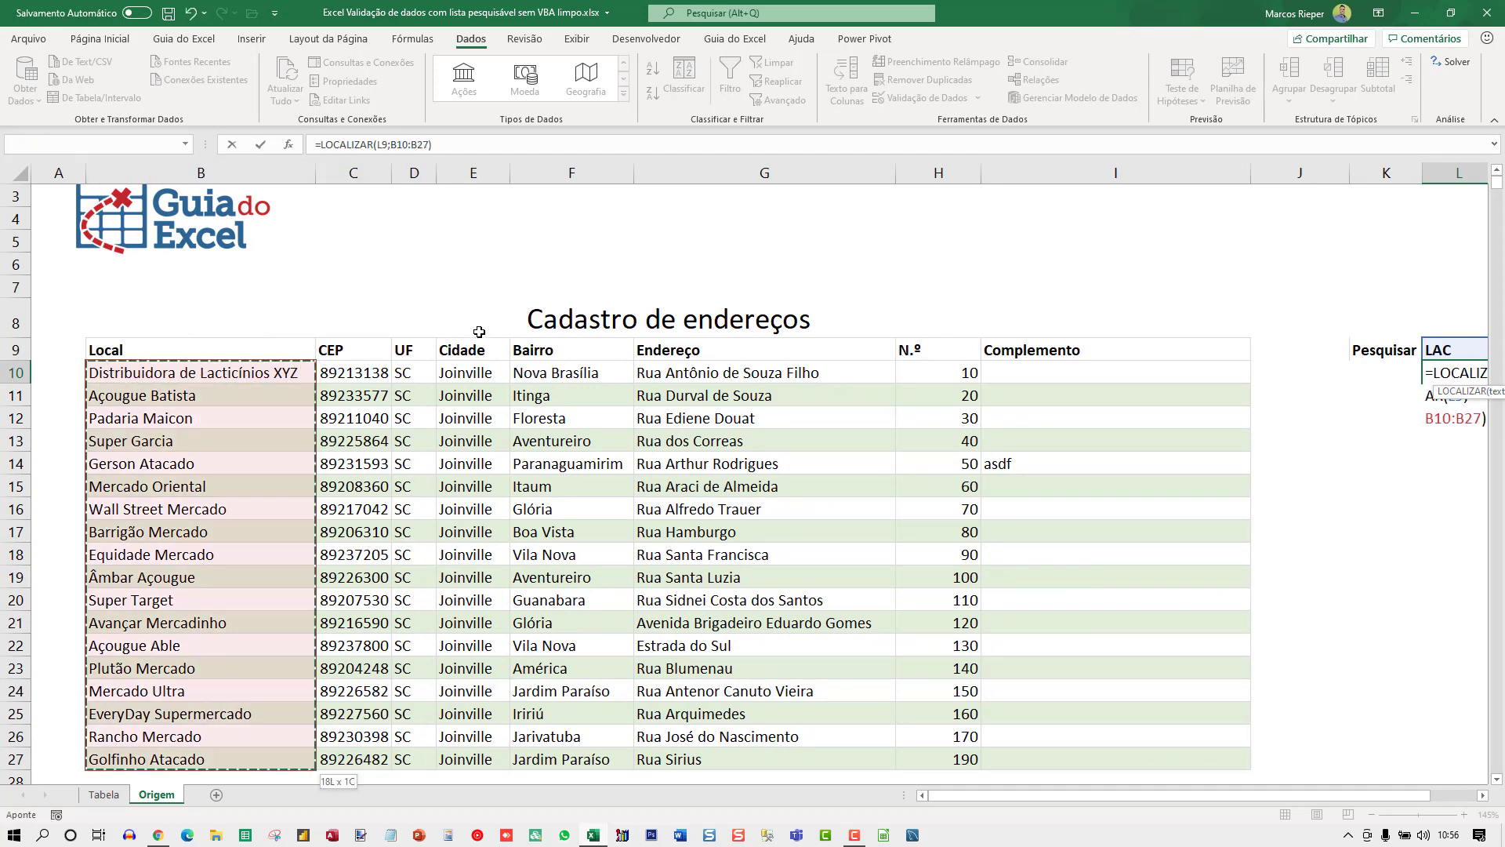
key(ctrl+Return)
key(Right)
key(Right)
key(Right)
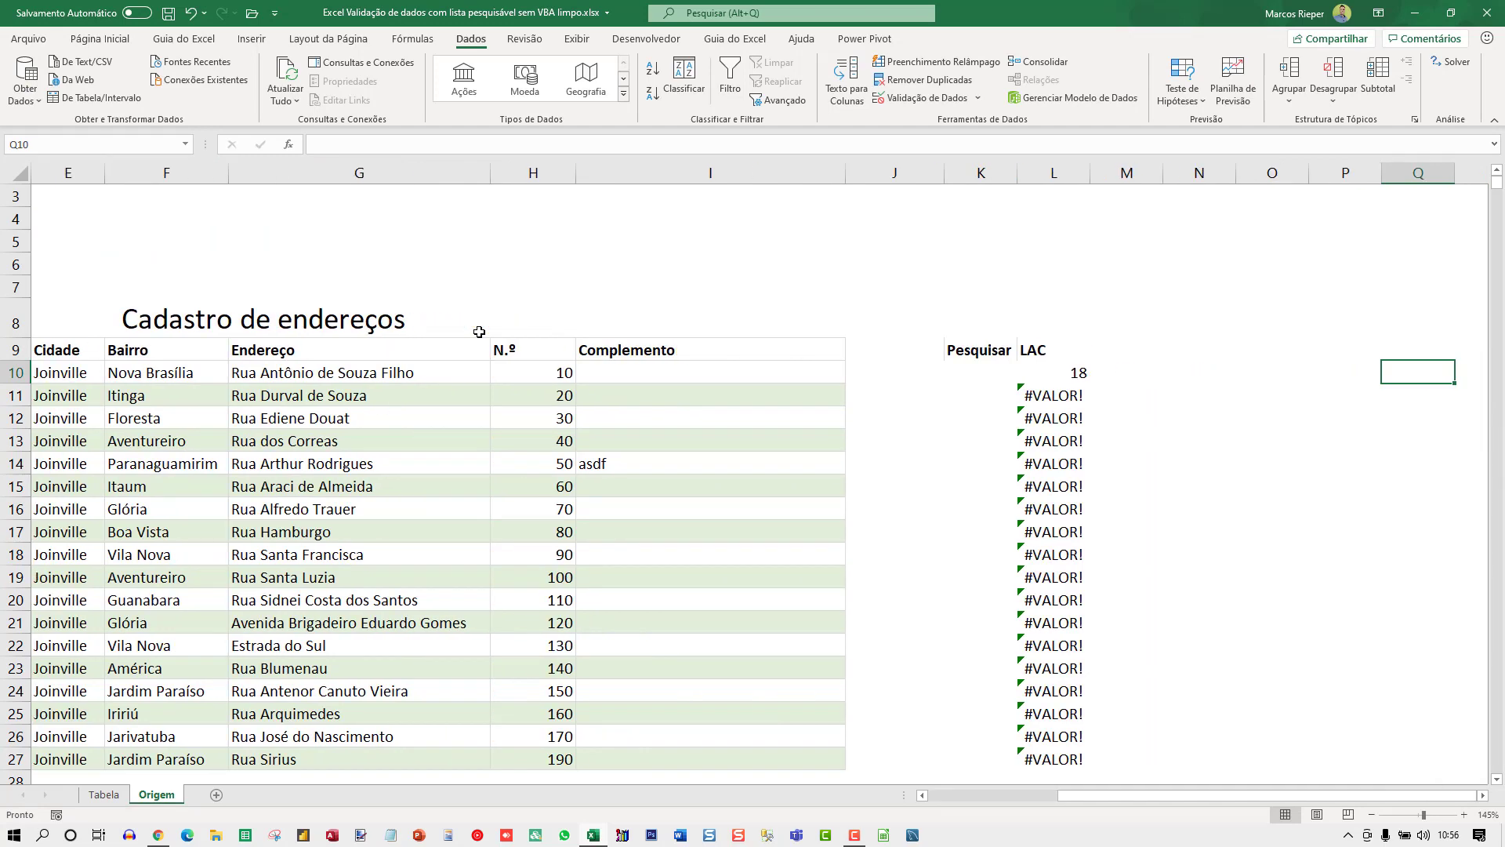
key(Left)
key(Left)
key(Left)
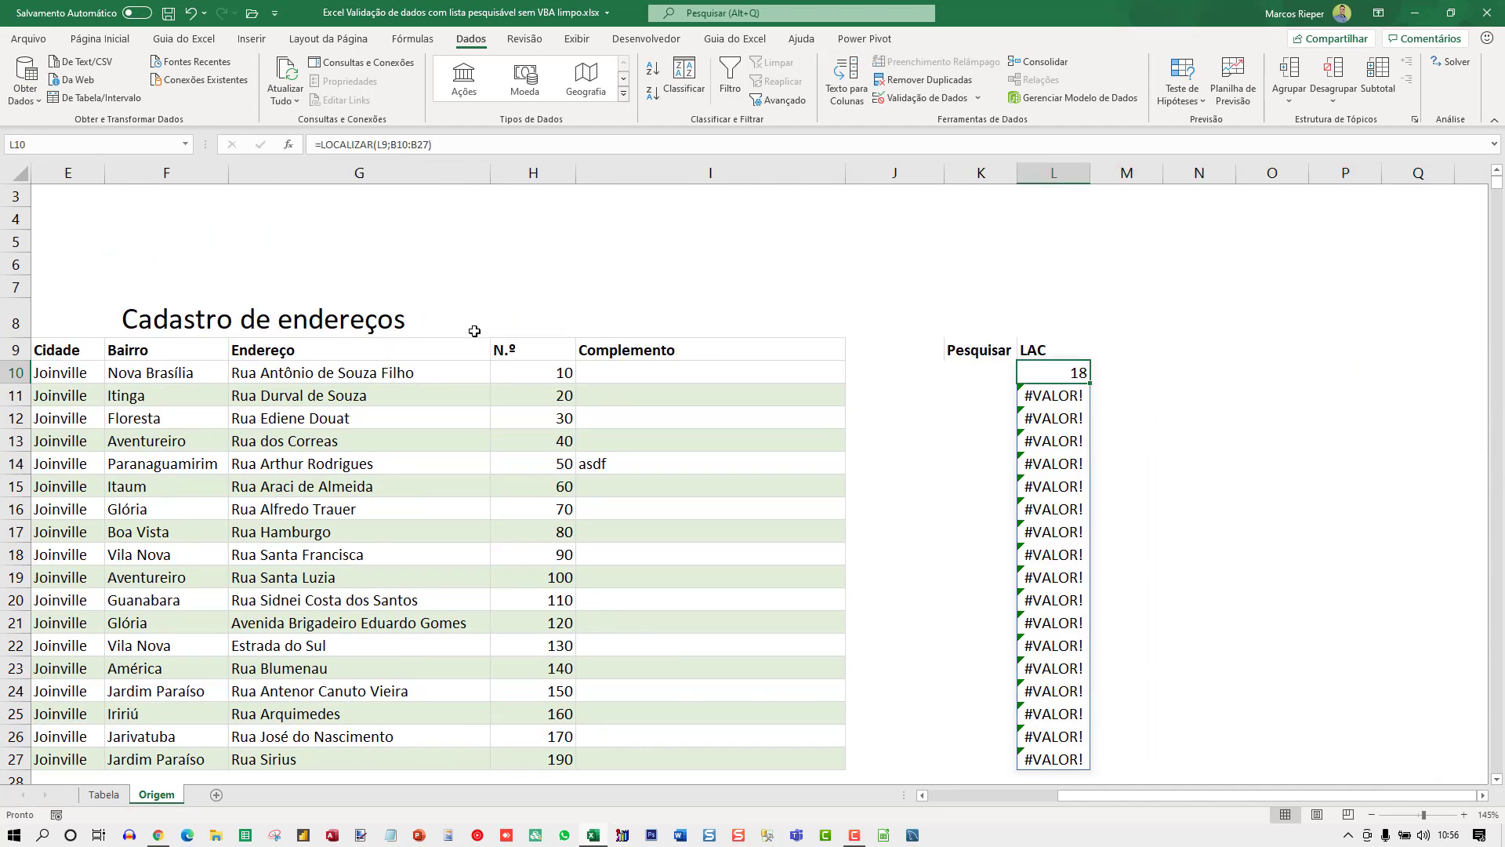
- Change the search term in L9 to A and review the match positions down to L27
scroll(725, 386, down, 2)
scroll(1027, 396, up, 3)
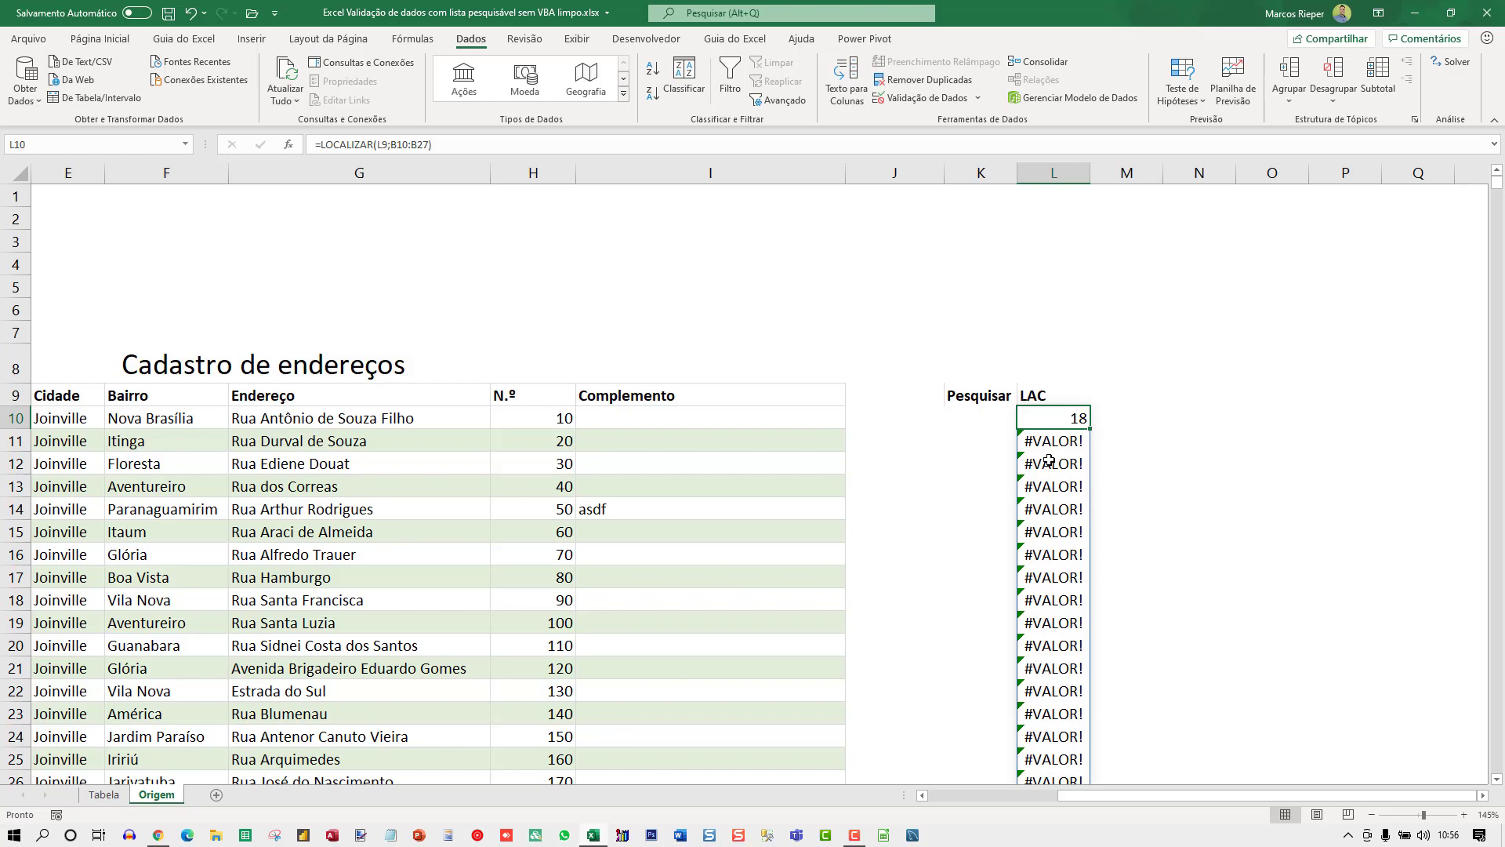
key(Up)
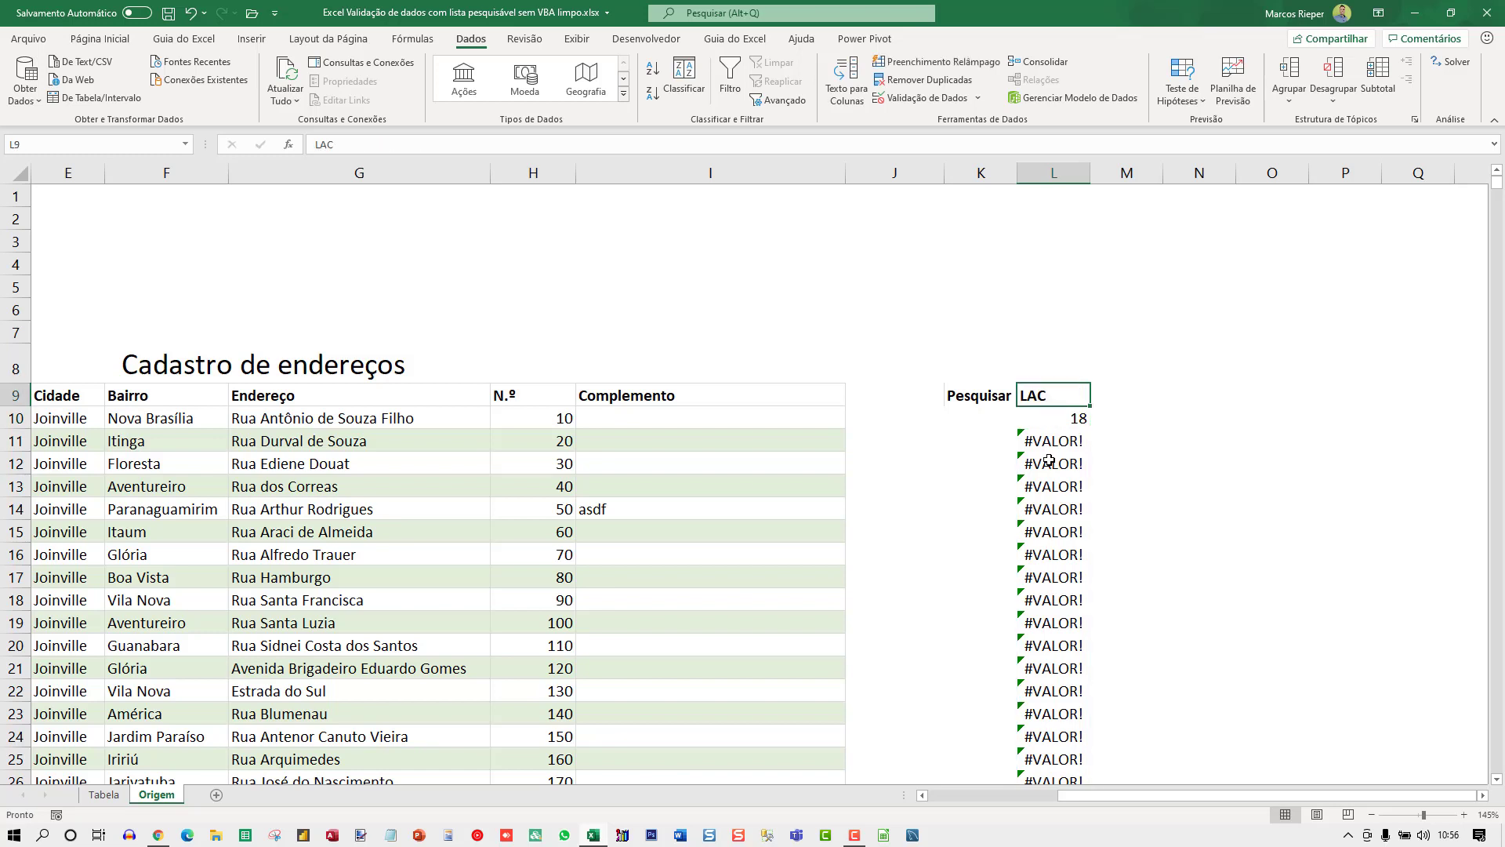
text(A)
key(Return)
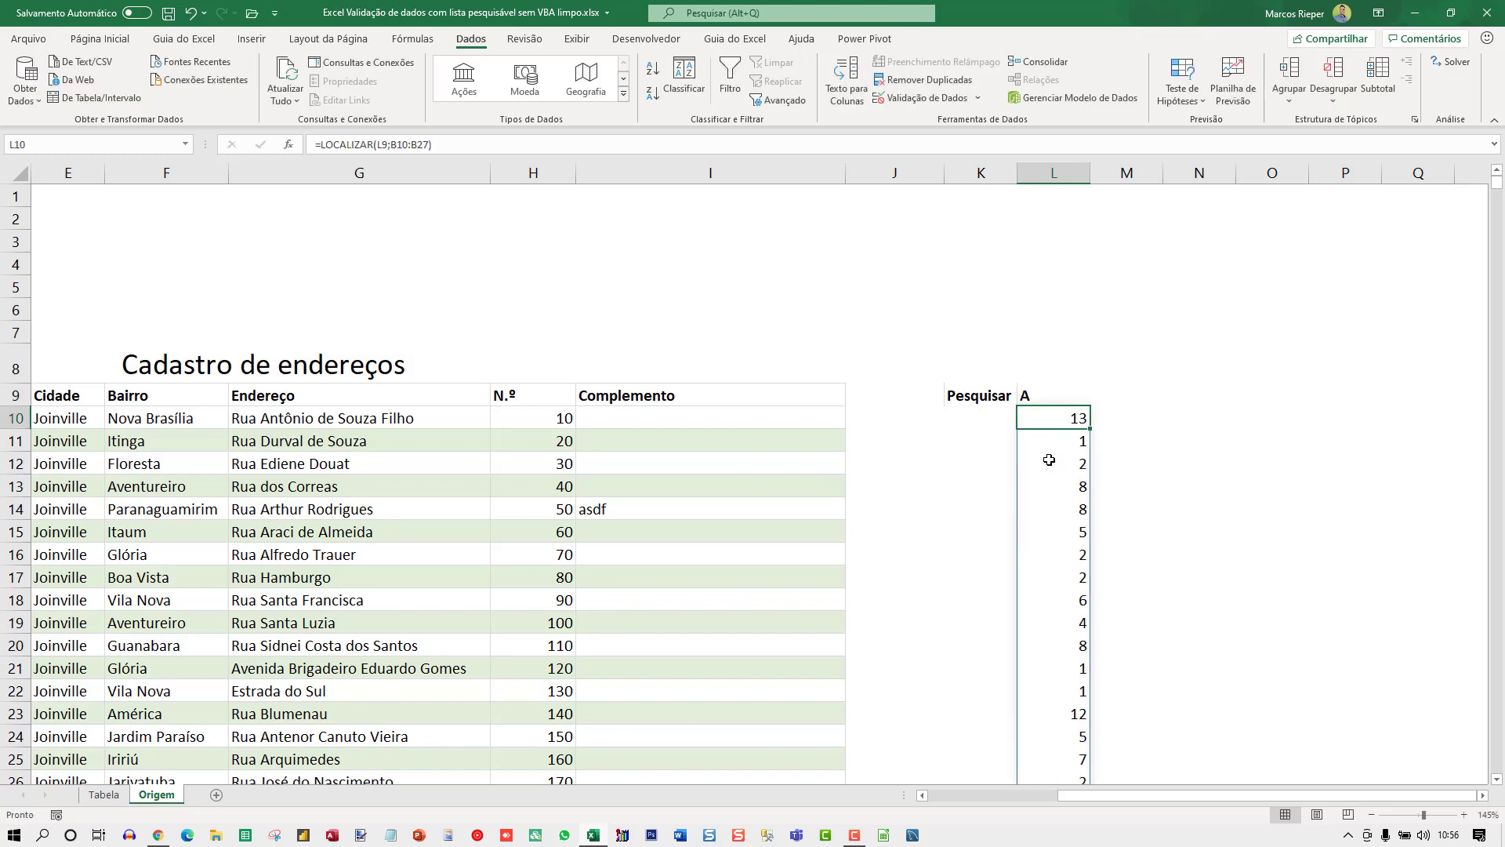
scroll(1094, 458, down, 5)
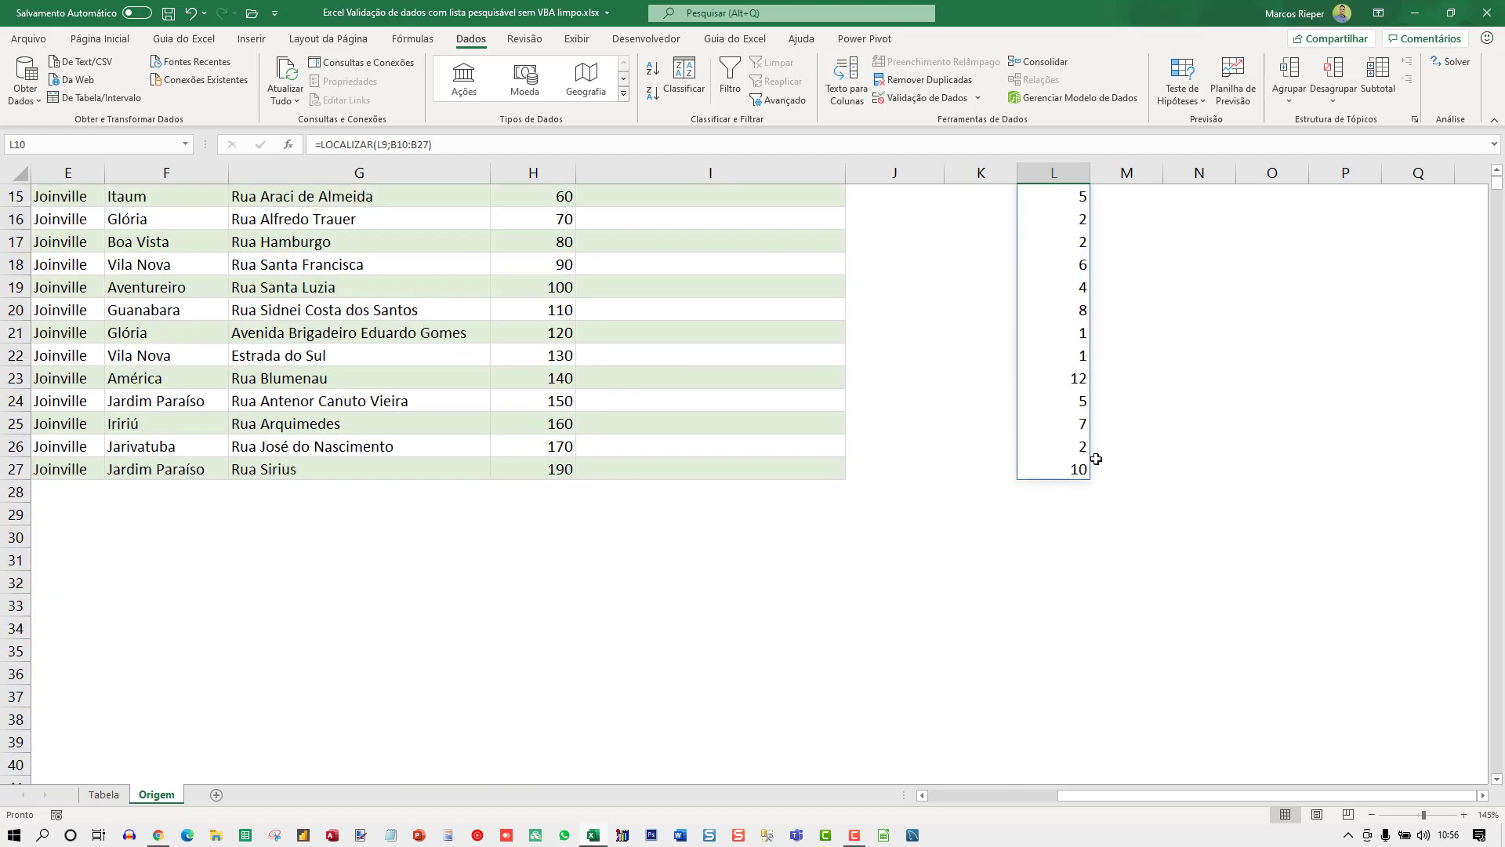
scroll(1096, 459, up, 5)
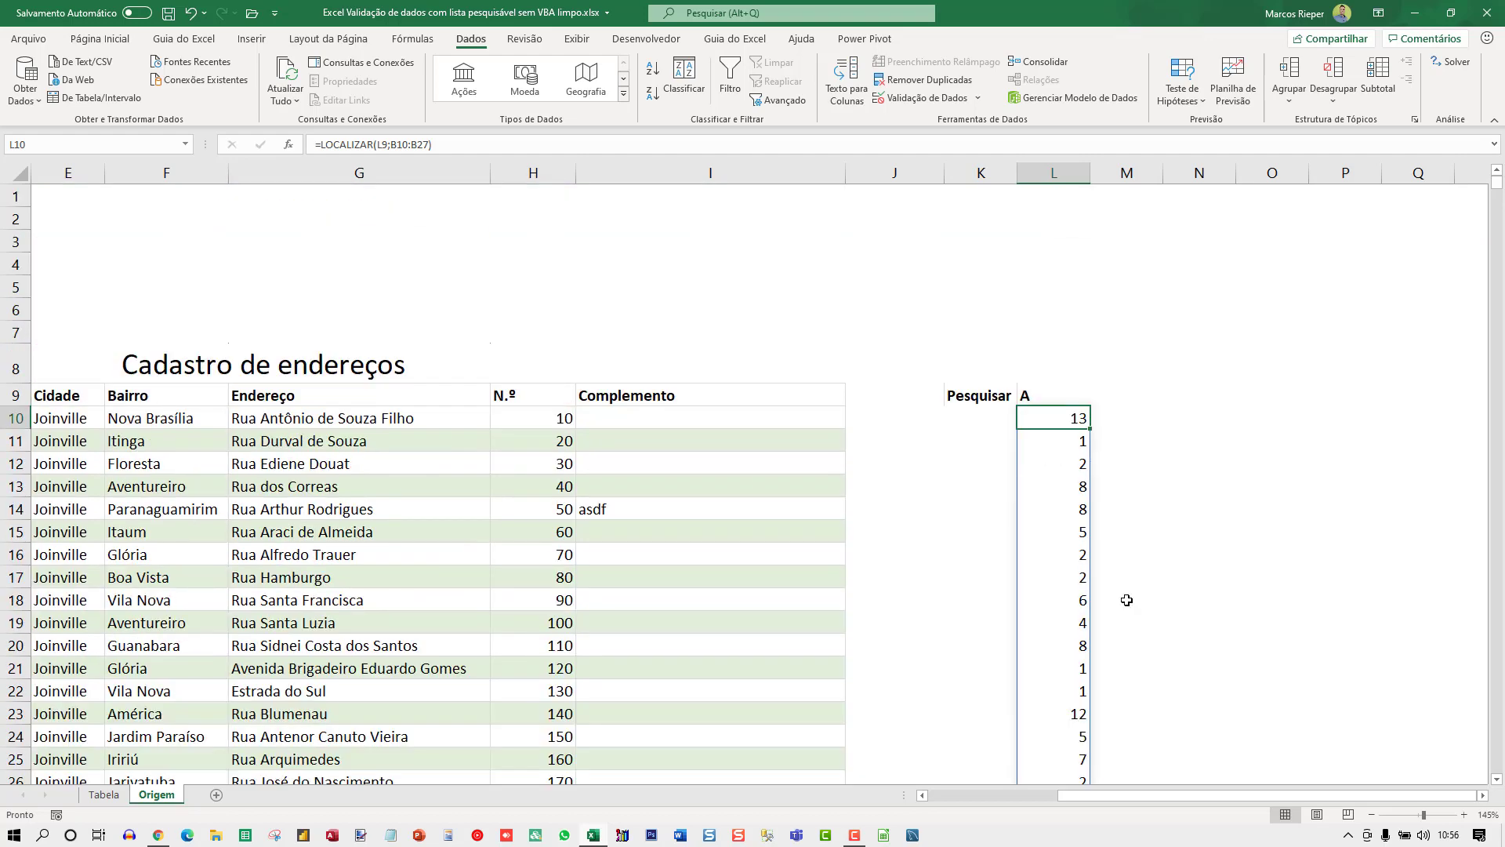
- Change the search term in L9 to ME to test a two-letter match
click(1033, 398)
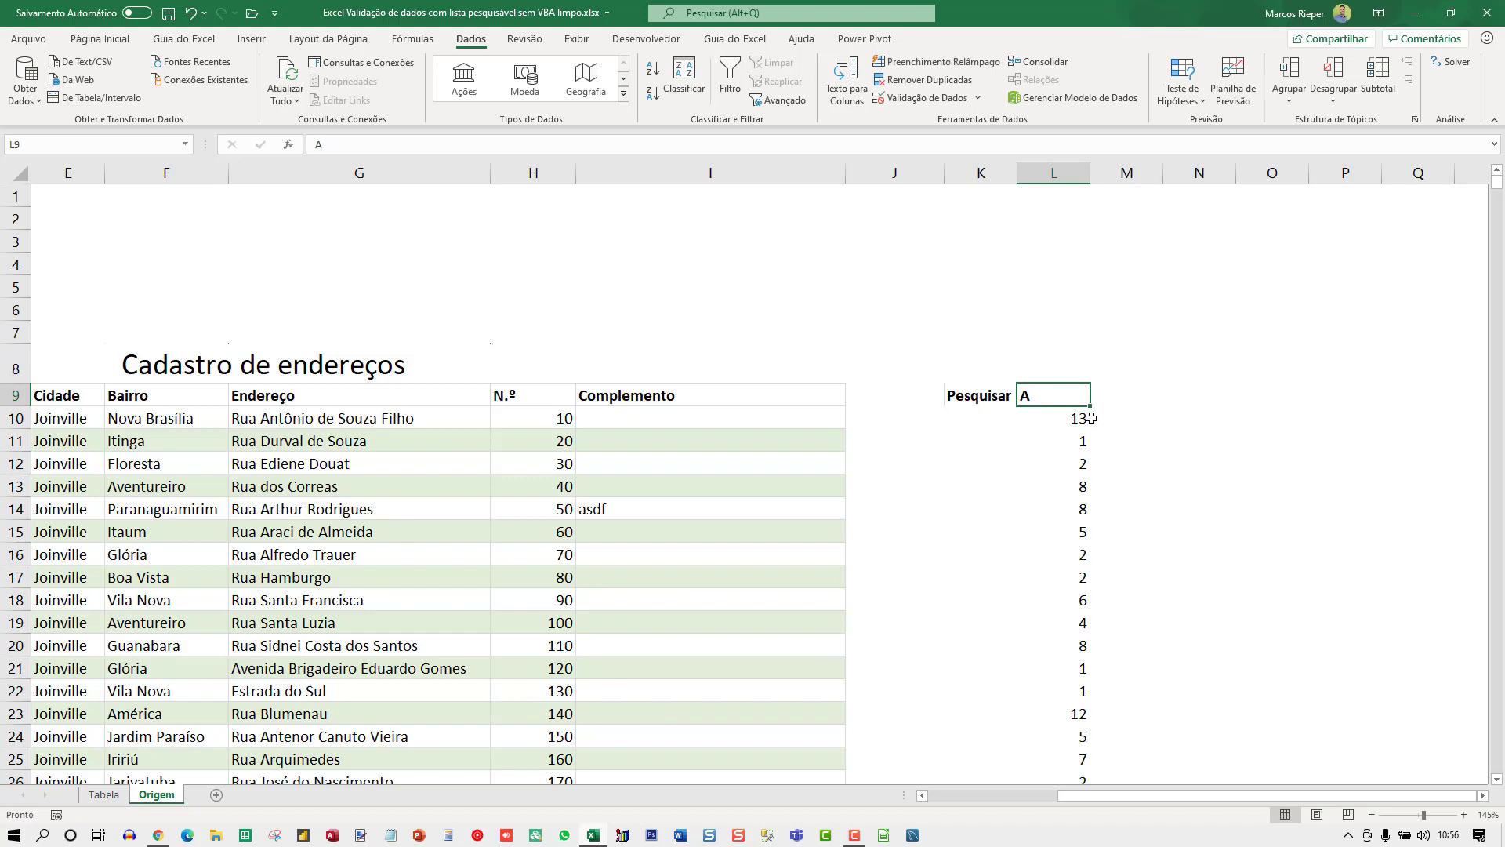
text(ME)
key(ctrl+Return)
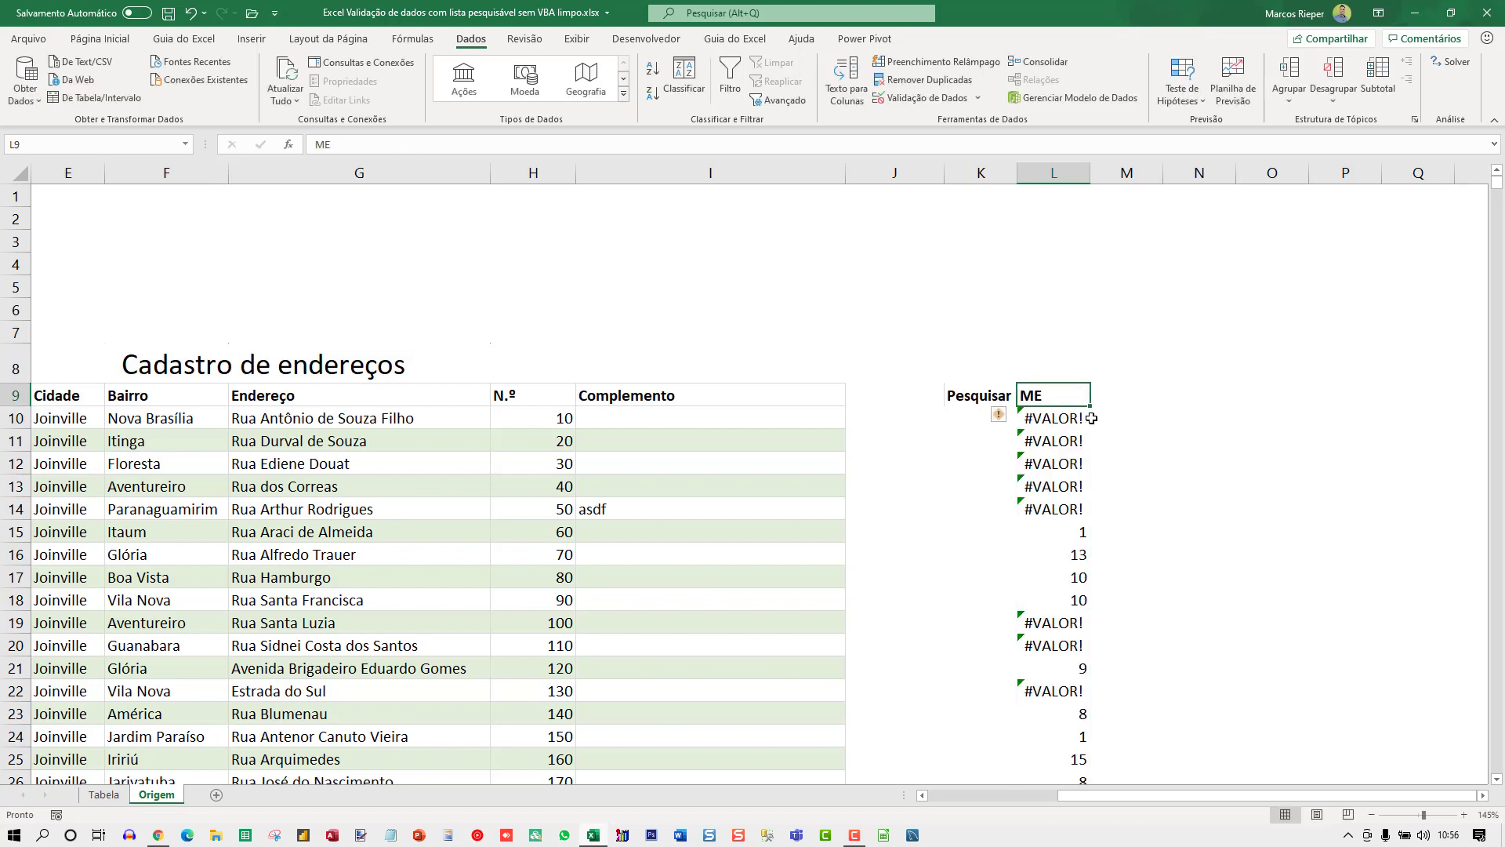
click(1090, 418)
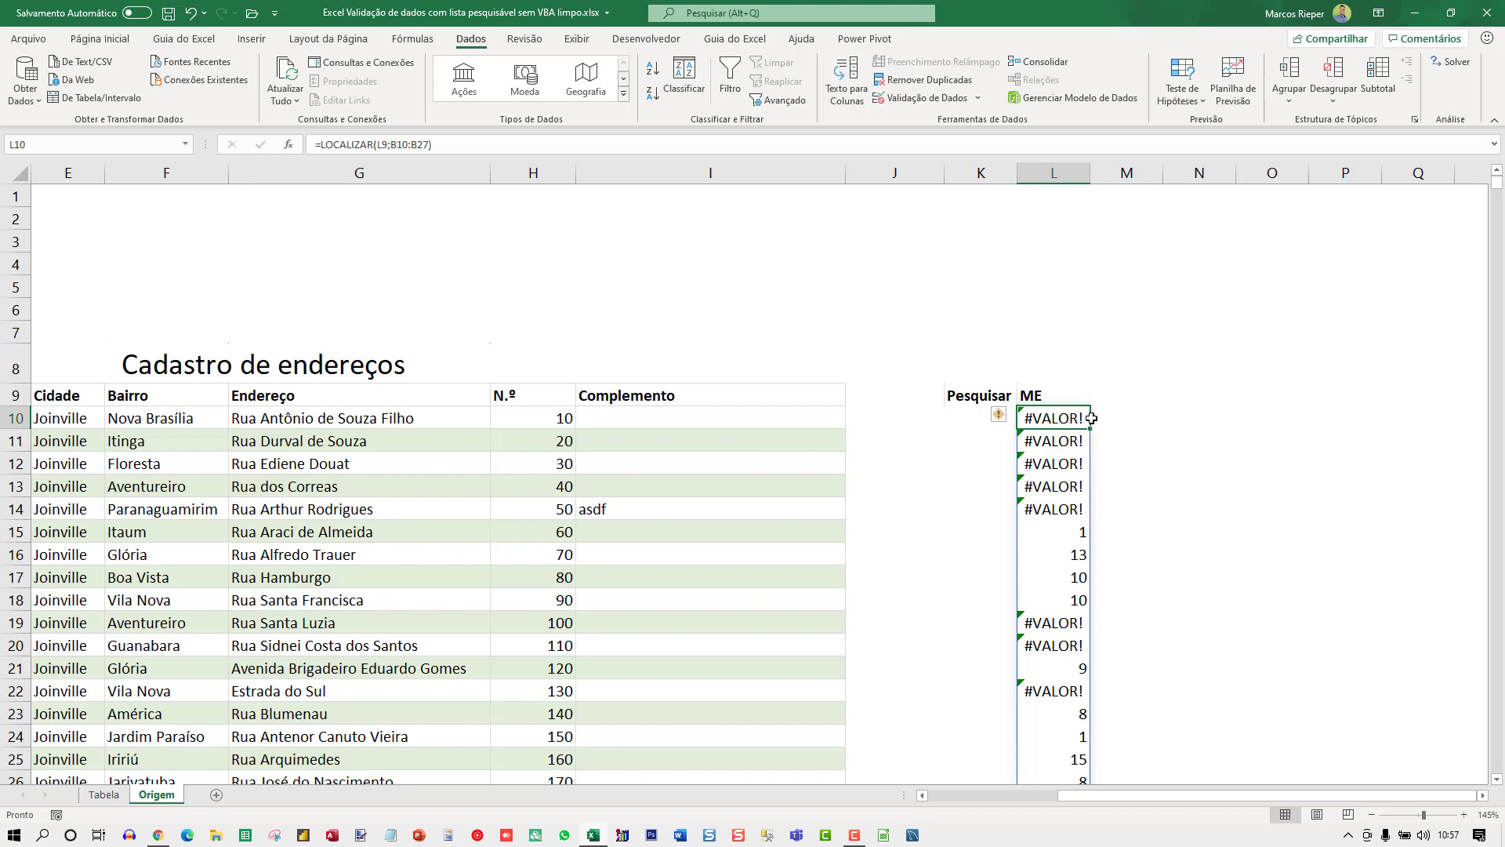
double_click(1092, 418)
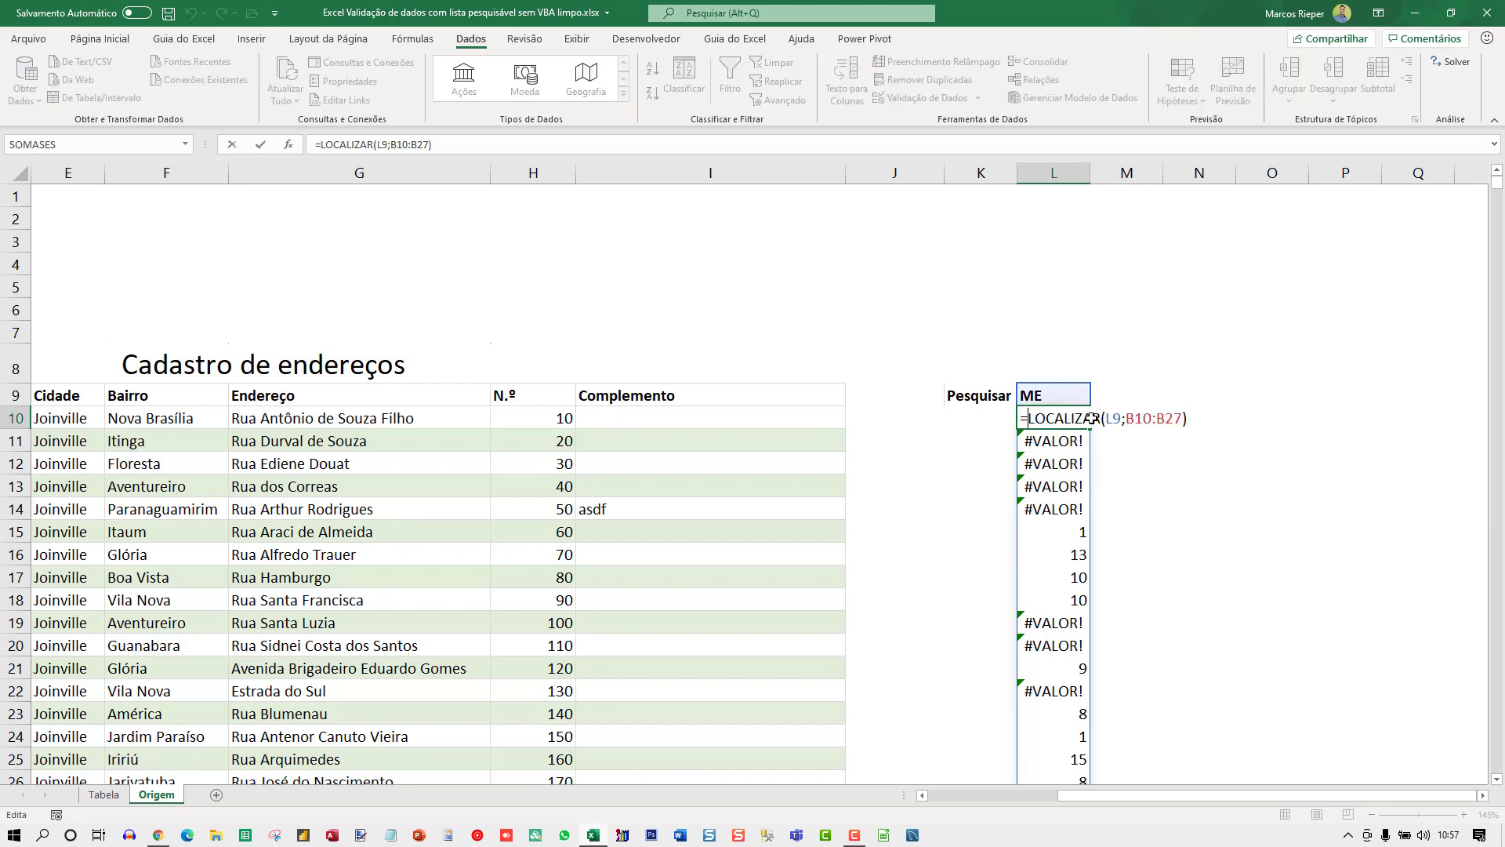
text(É)
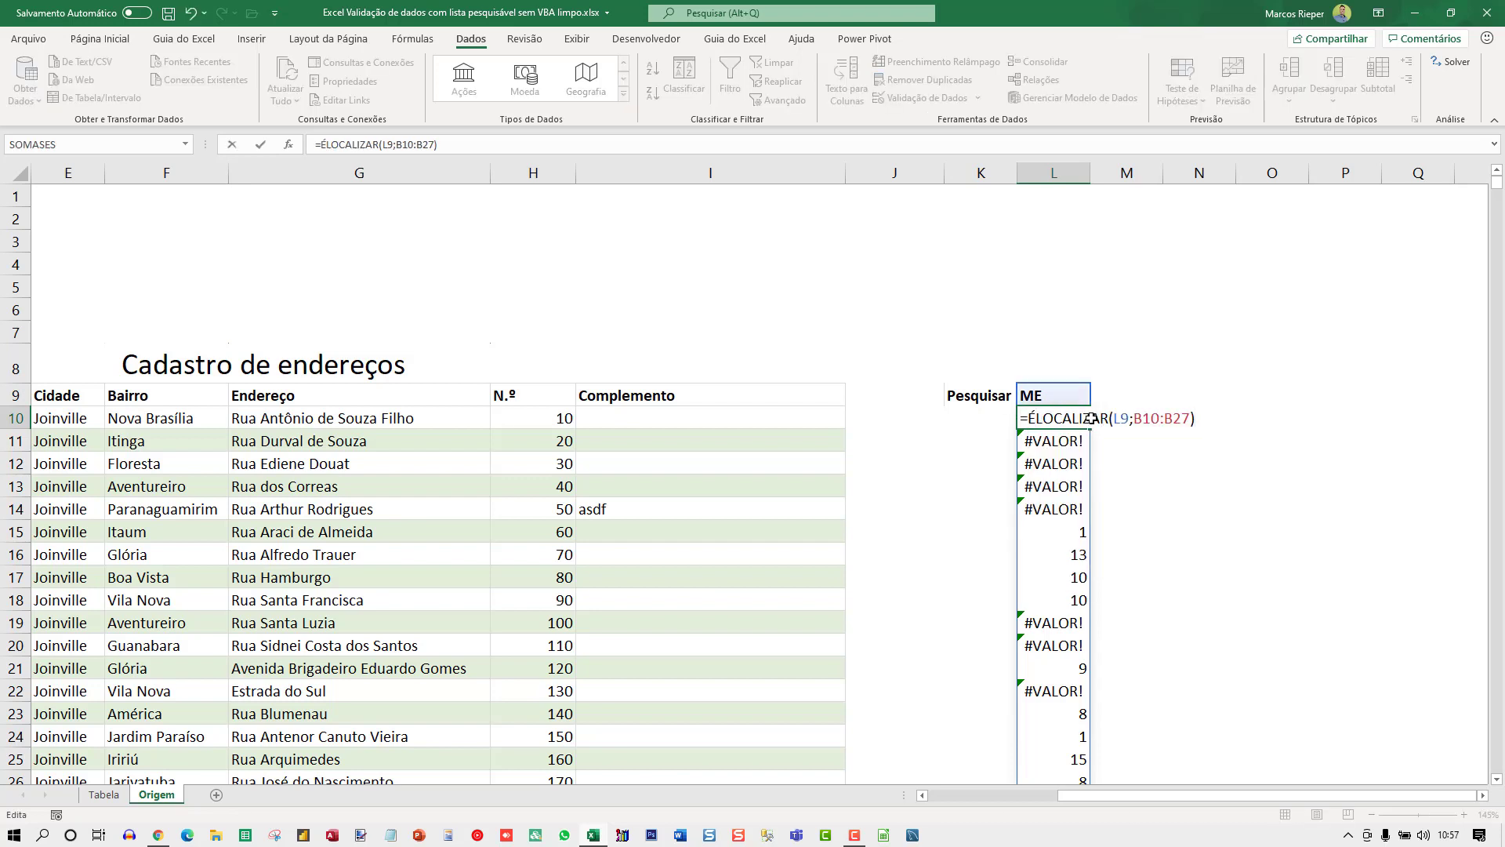
key(Escape)
- Change the search term in L9 to ZZ to test a term without matches
key(Up)
text(ZZ)
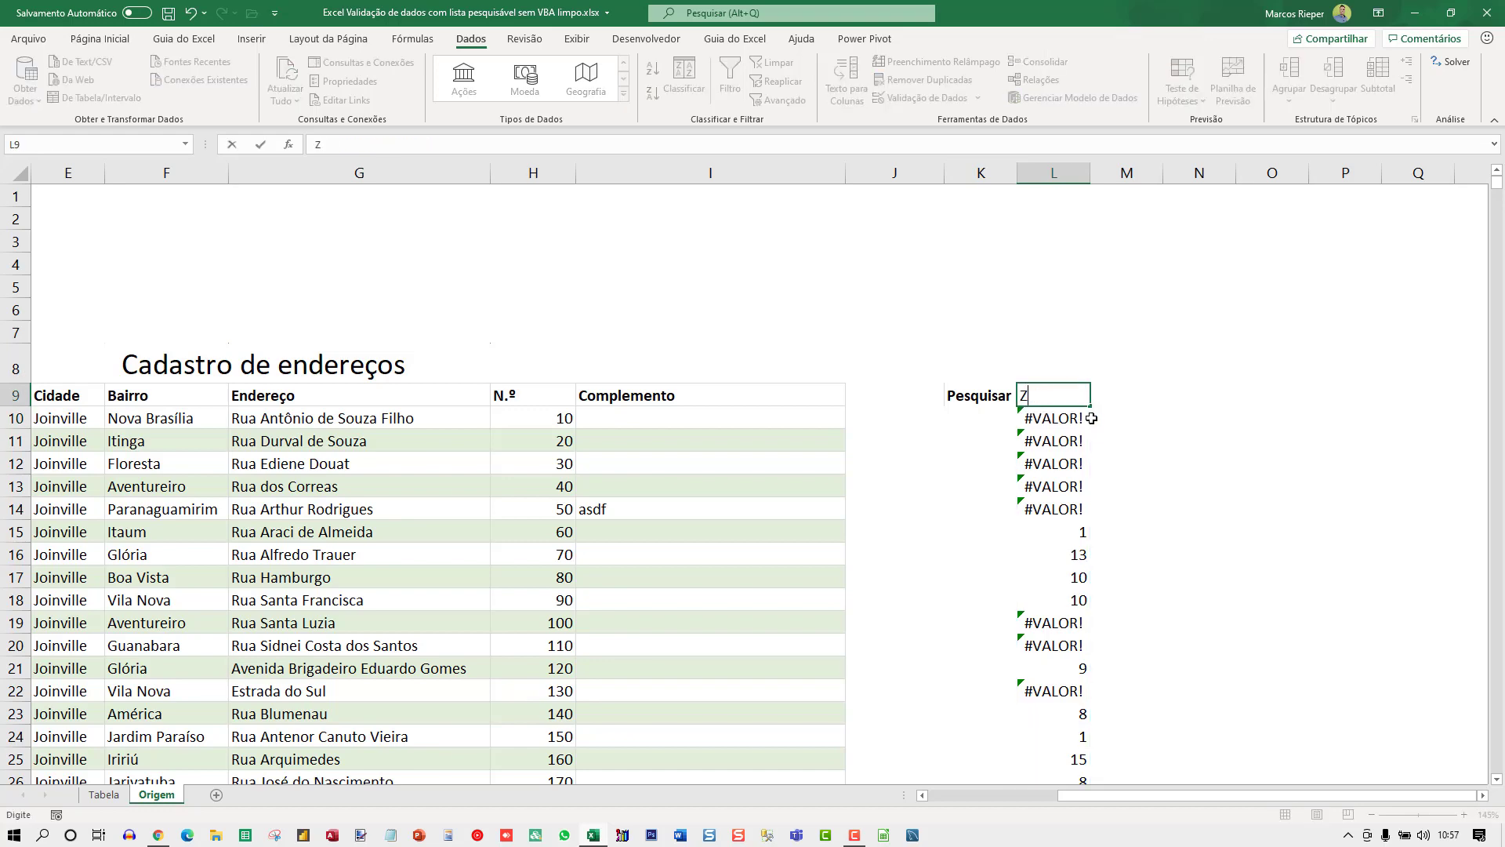
key(Return)
click(1091, 418)
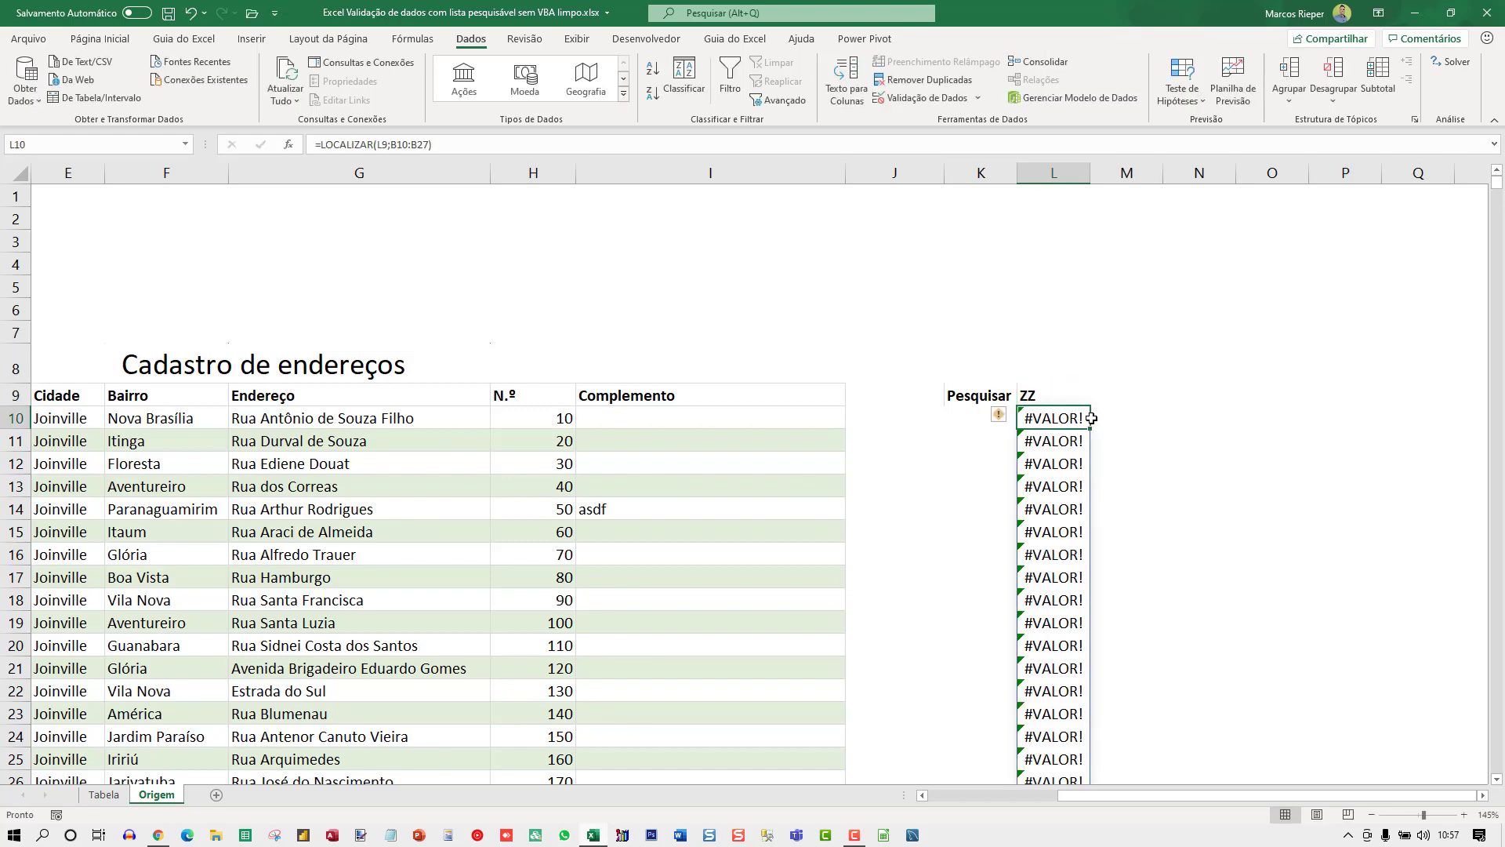
- Set the search term in L9 back to LAC
key(Up)
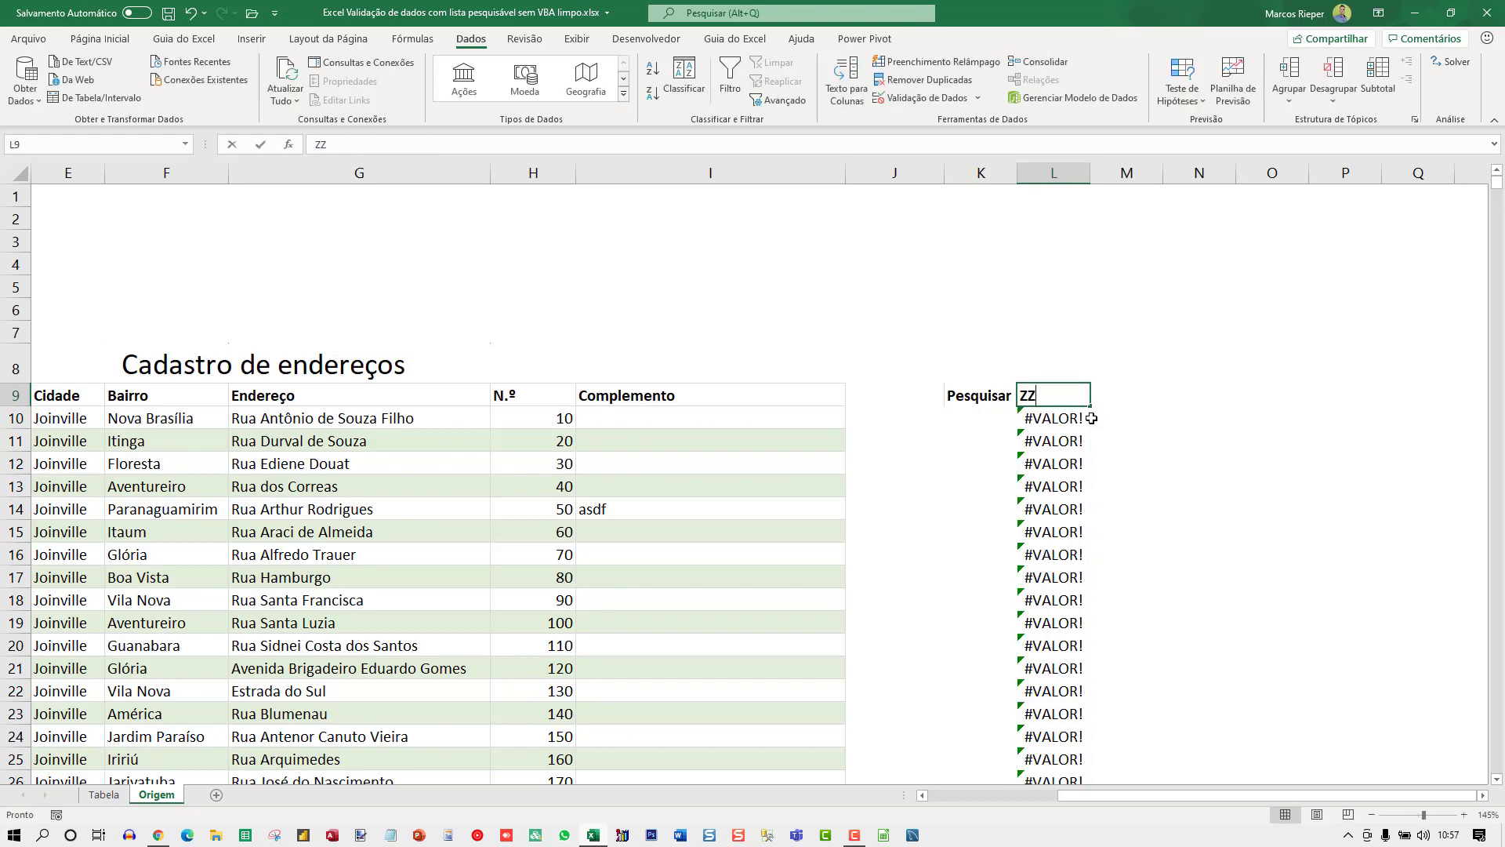
key(BackSpace)
key(BackSpace)
text(LAC)
key(Return)
- Wrap the LOCALIZAR formula in L10 in the ÉNÚM function and check the results down the column
double_click(1091, 418)
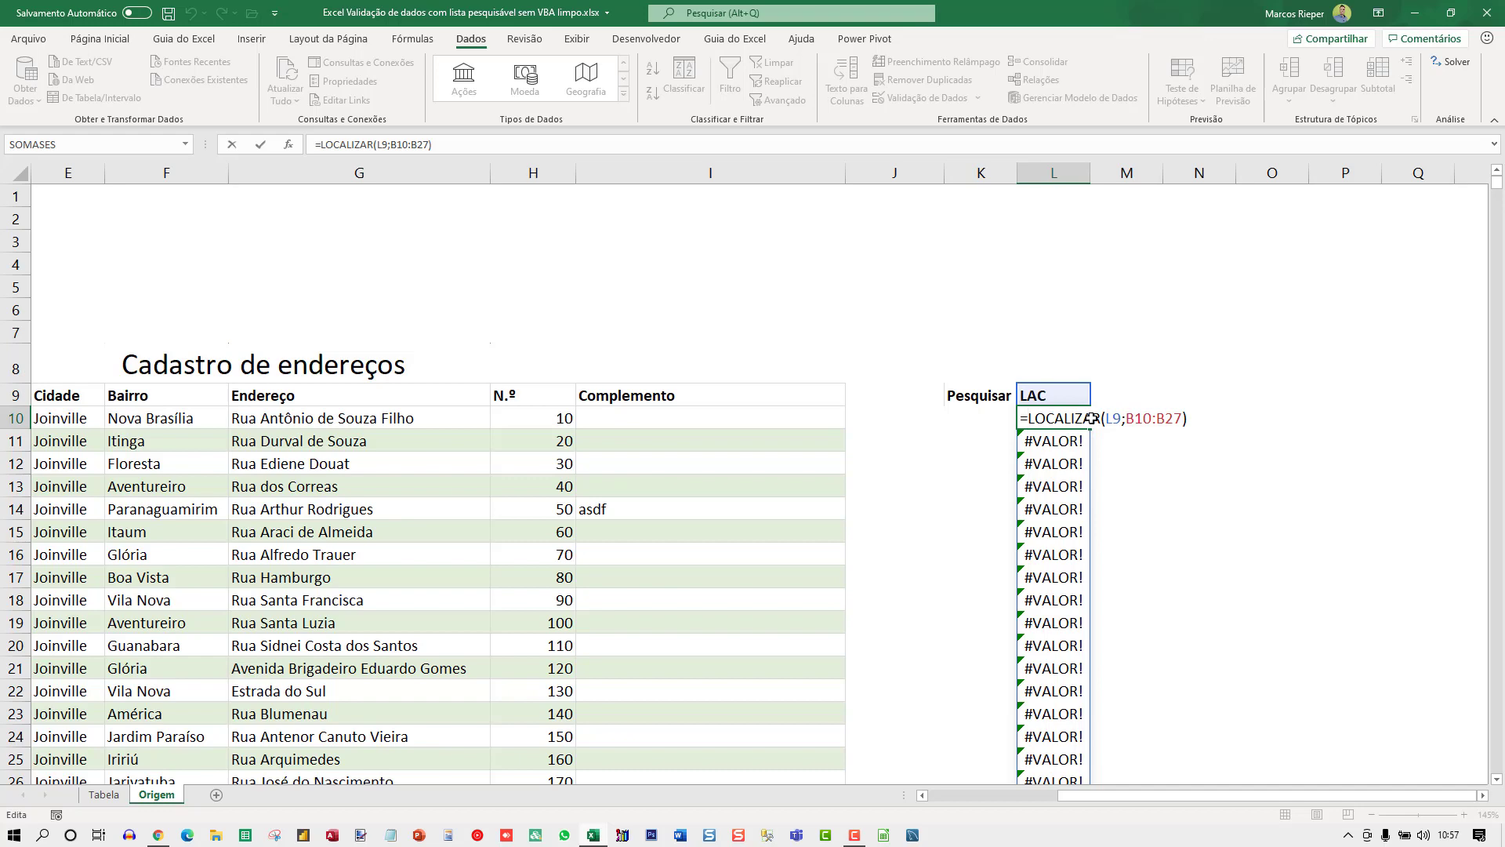
text(ÉNÚM()
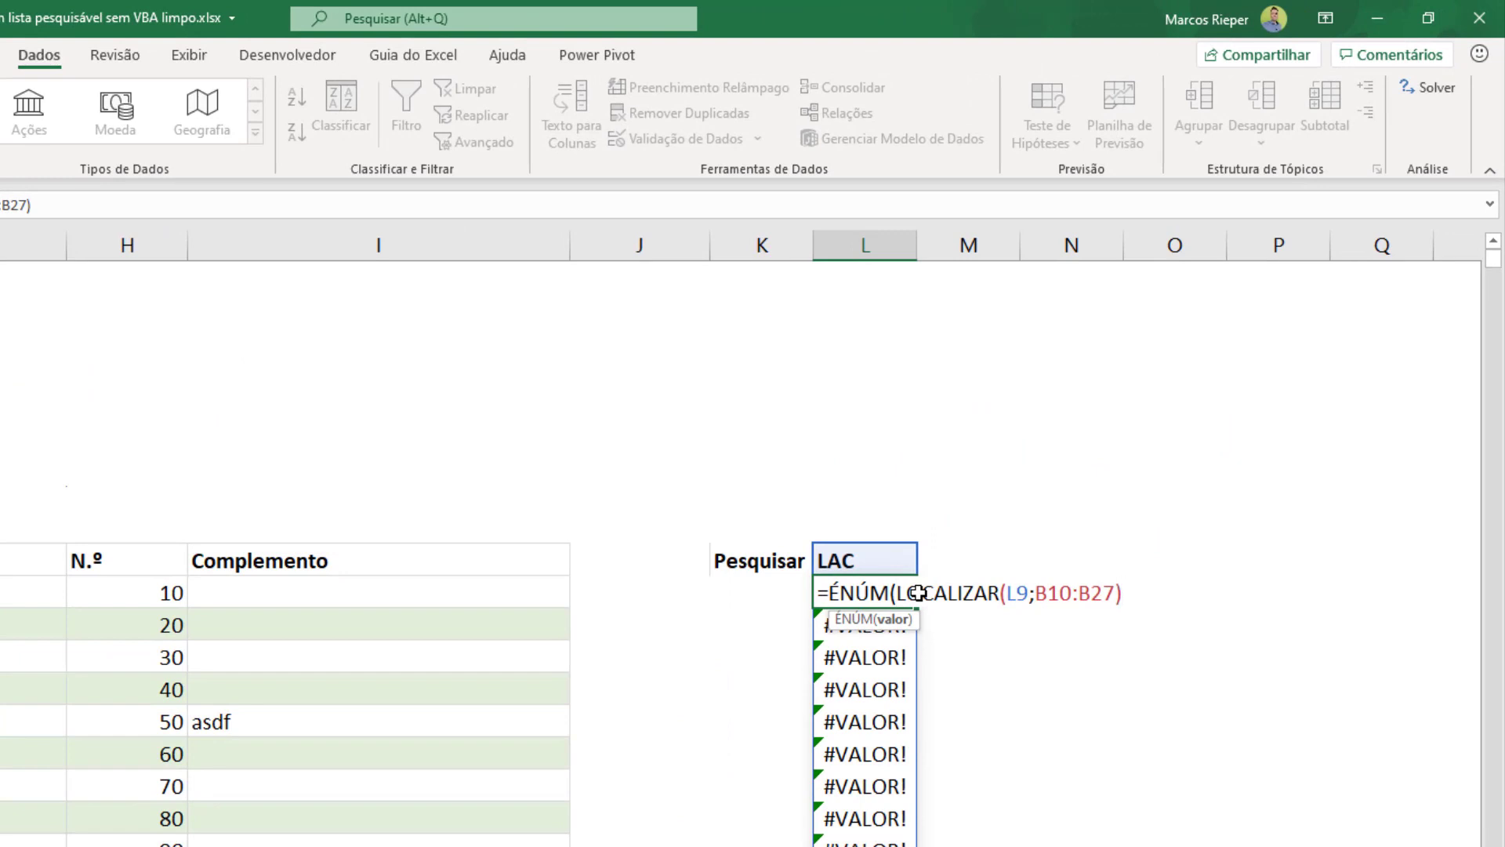
text())
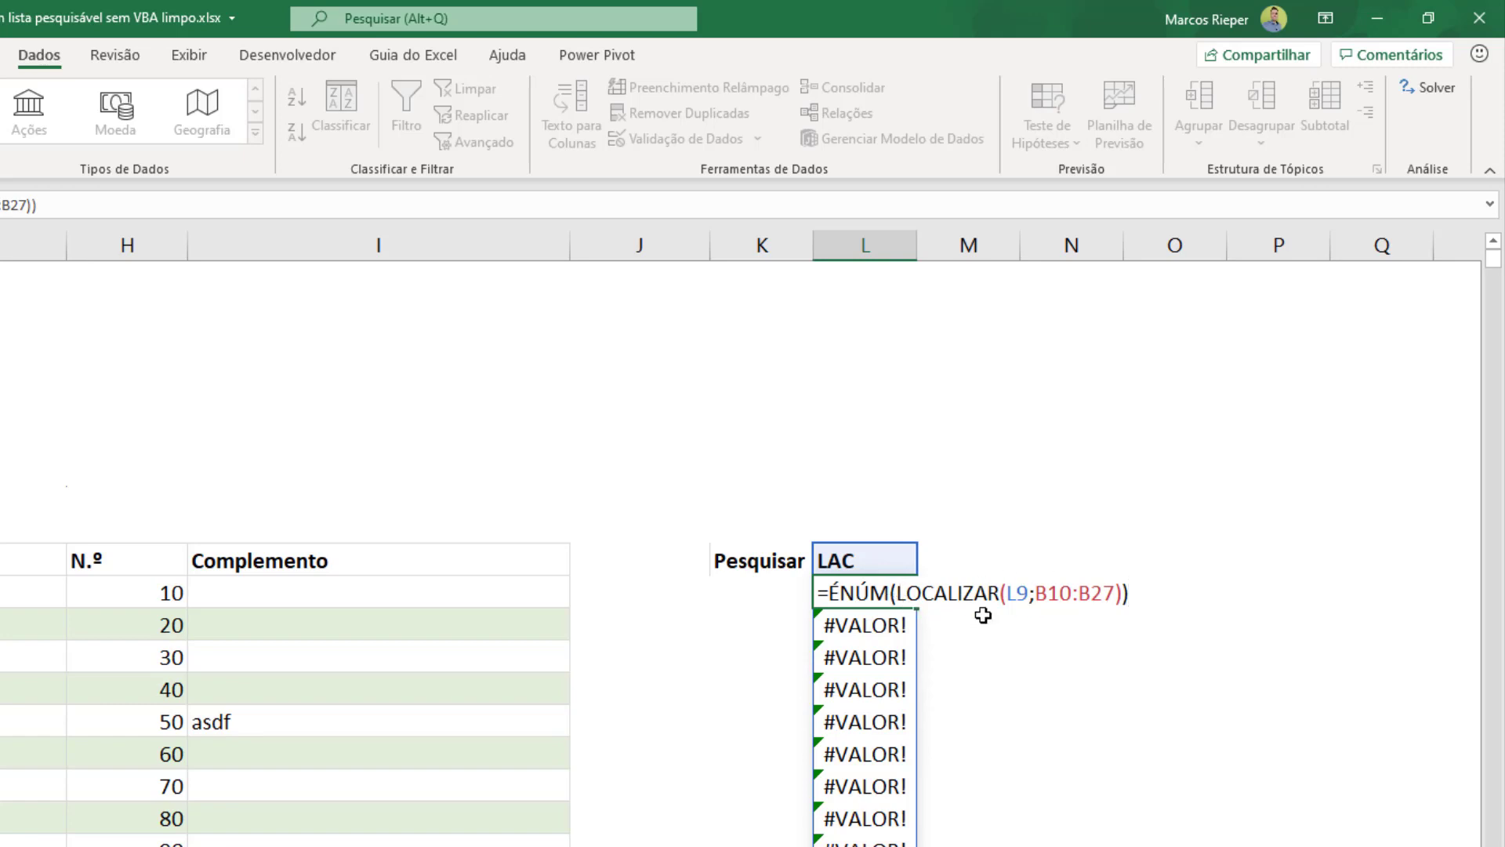
key(ctrl+Return)
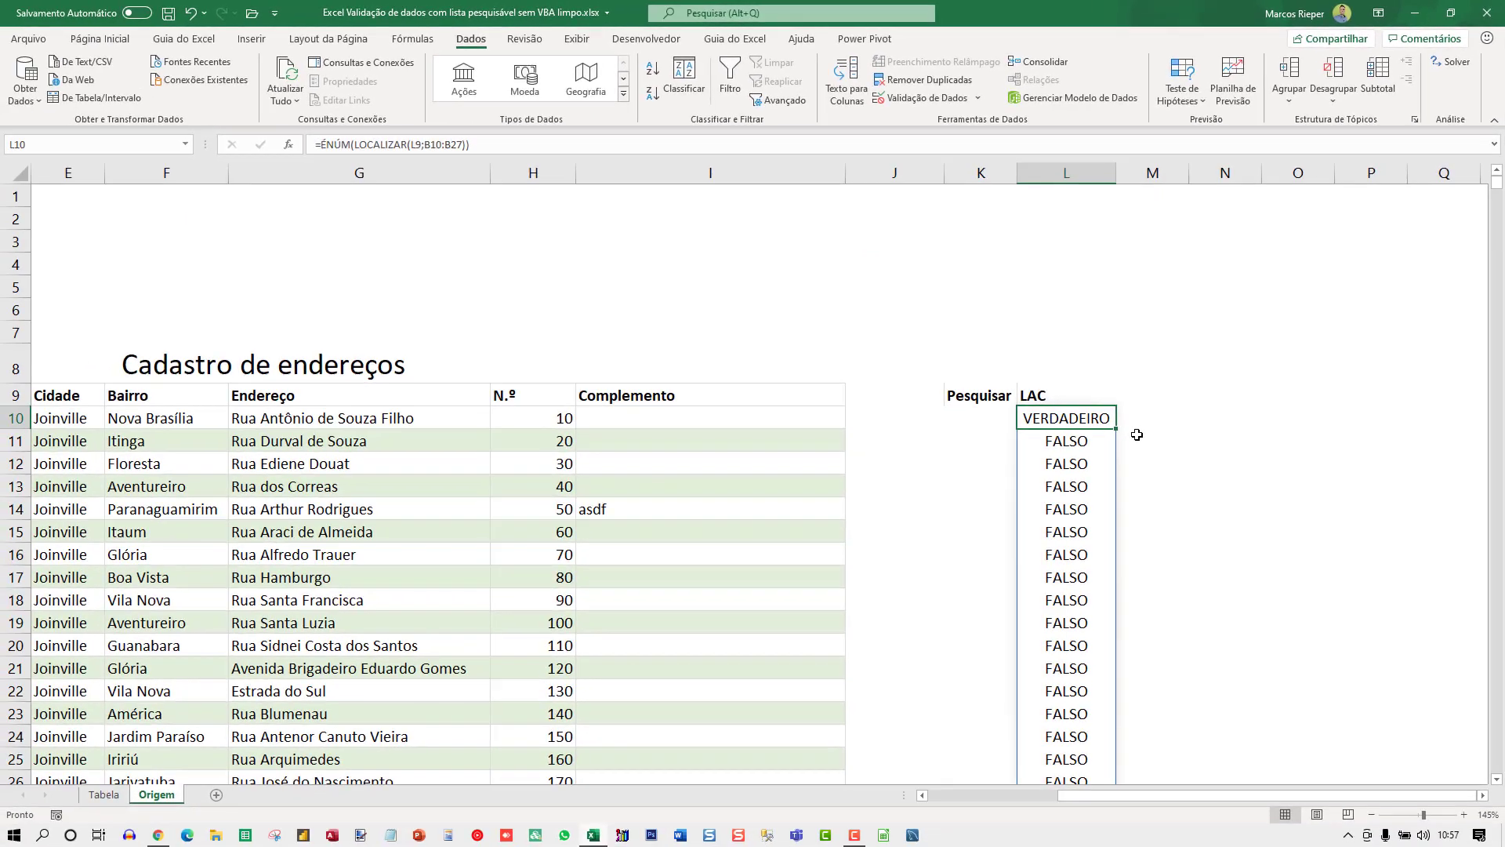
scroll(1136, 441, down, 5)
scroll(1118, 478, up, 5)
- Examine the ÉNÚM formula in L10 and compare its results with the Local names in column B
key(F2)
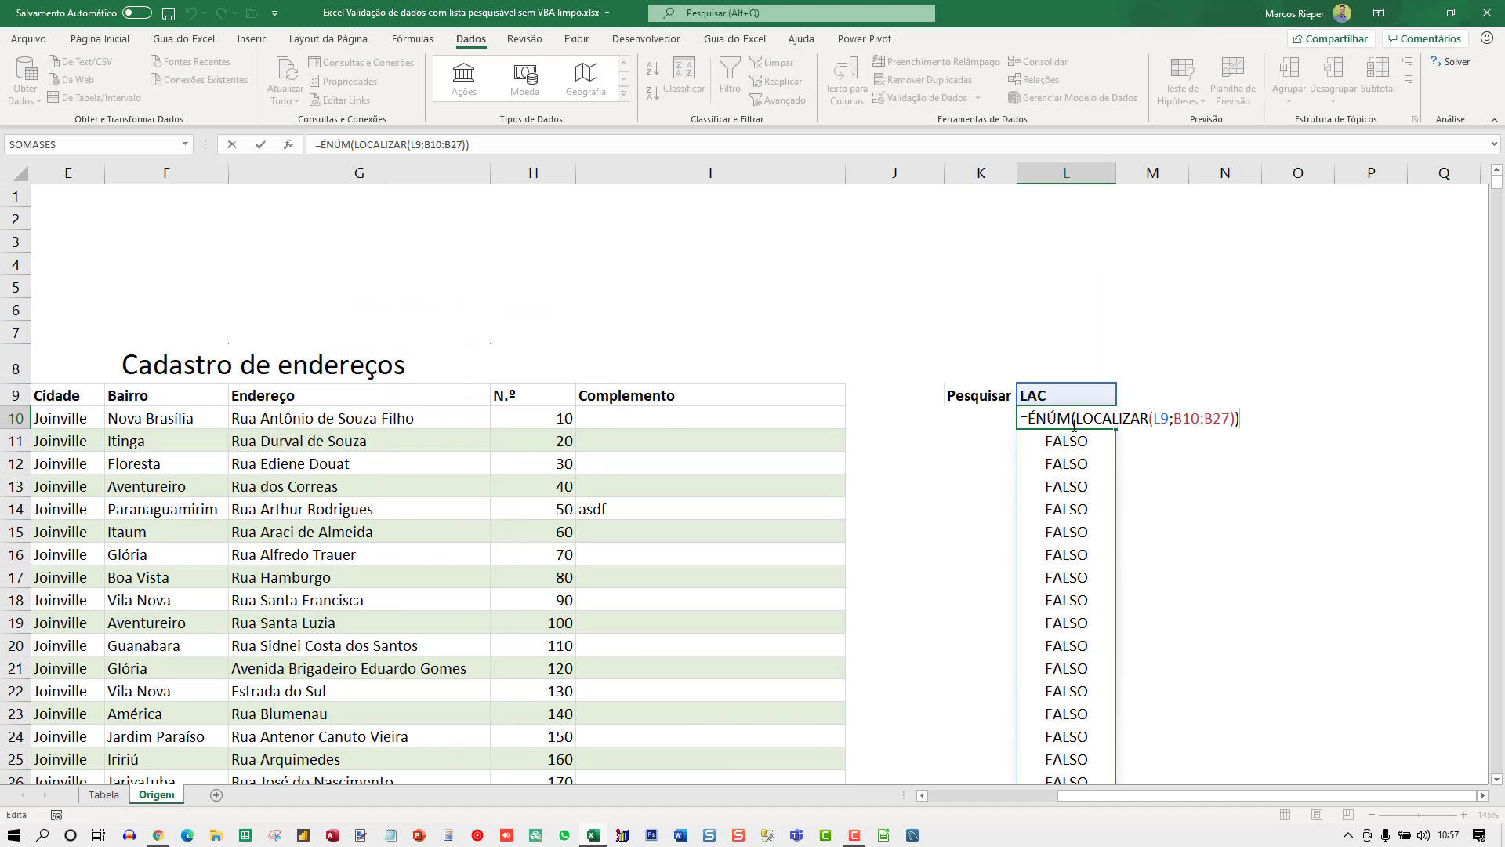
key(Escape)
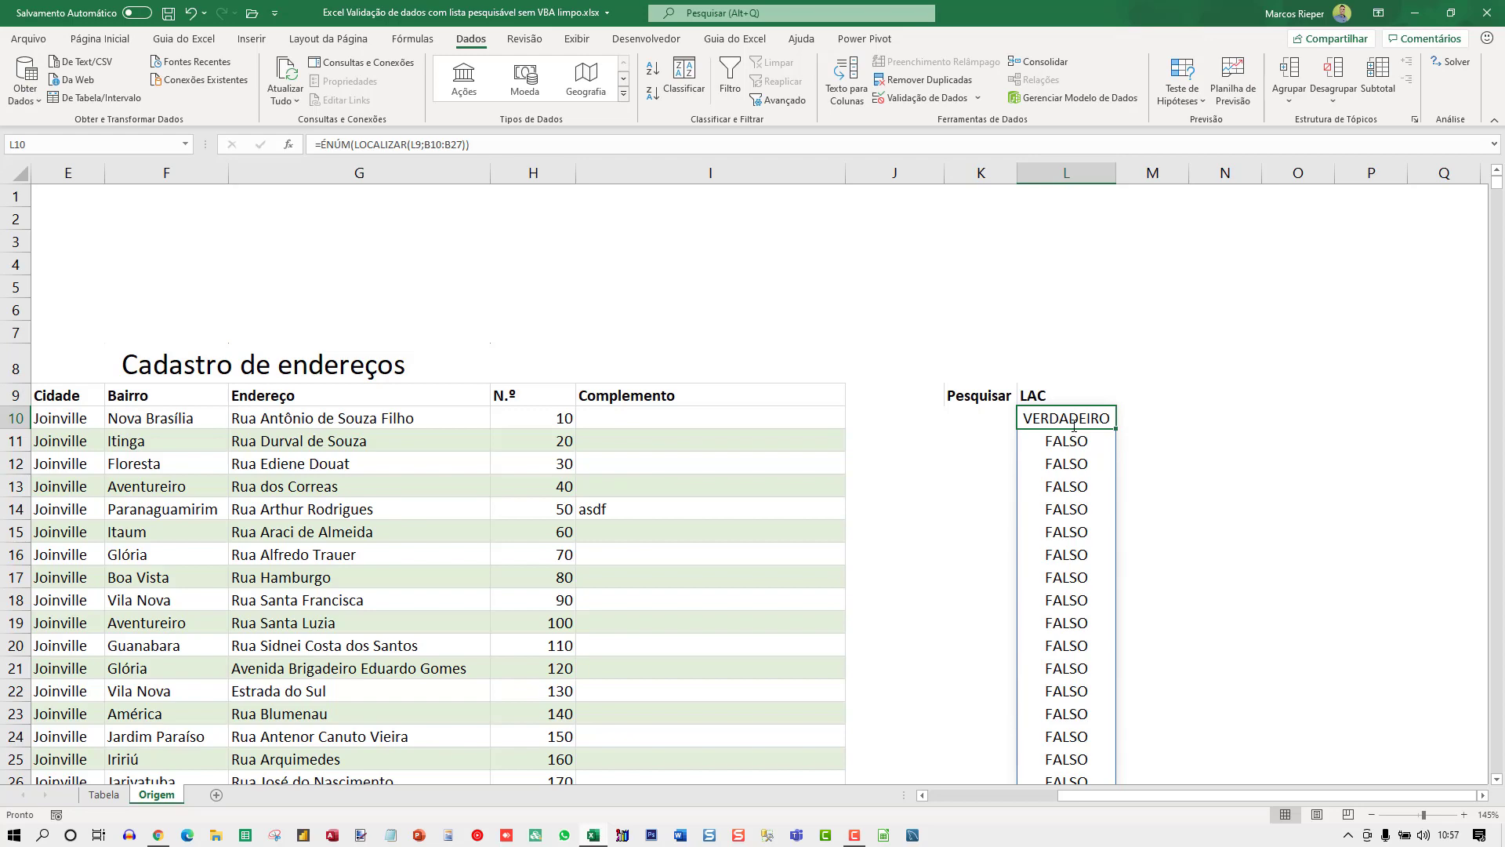
click(282, 410)
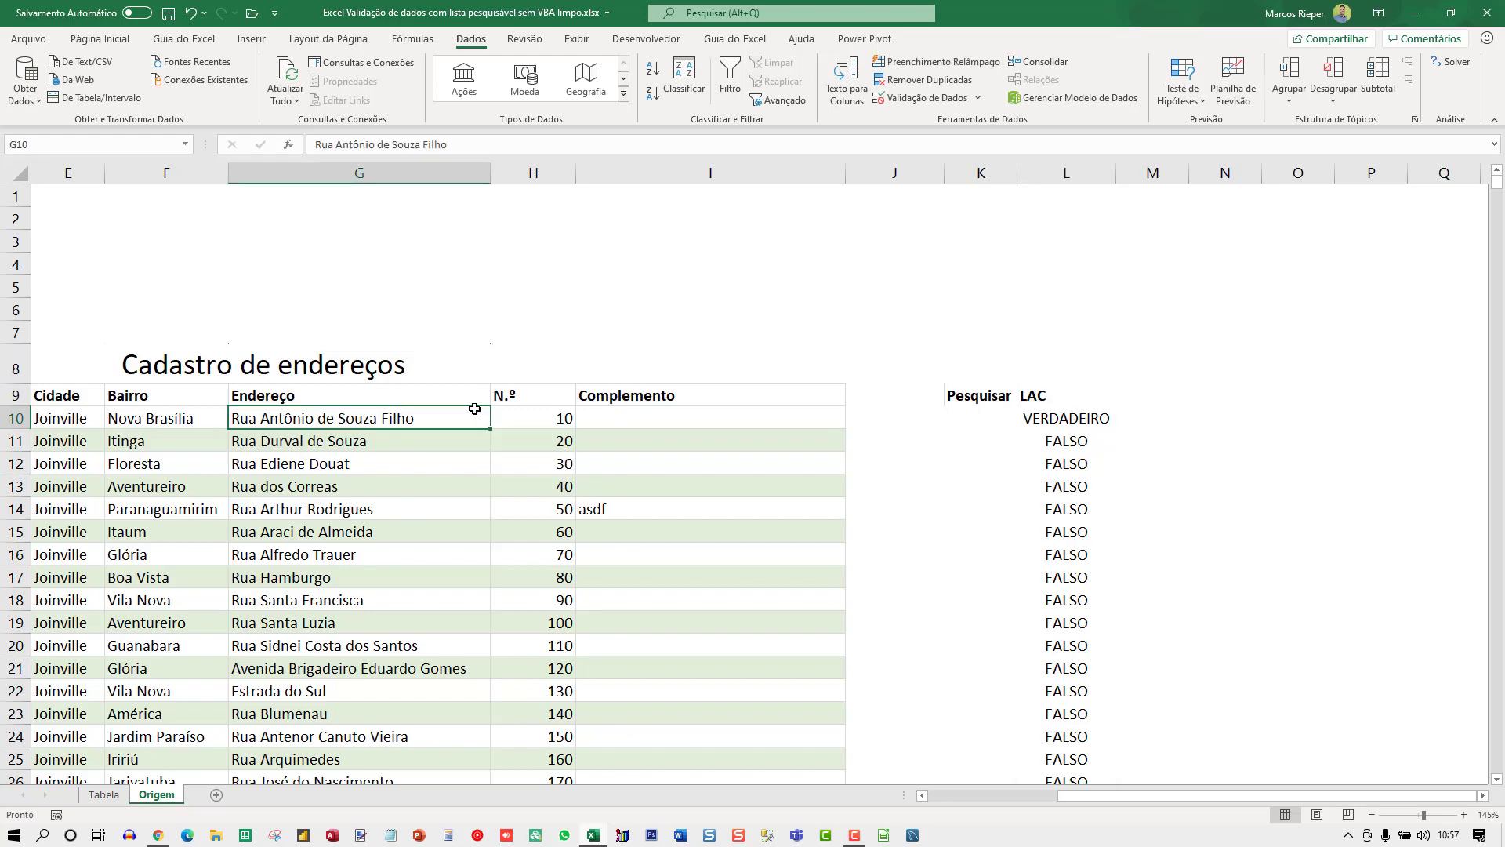
key(ctrl+Left)
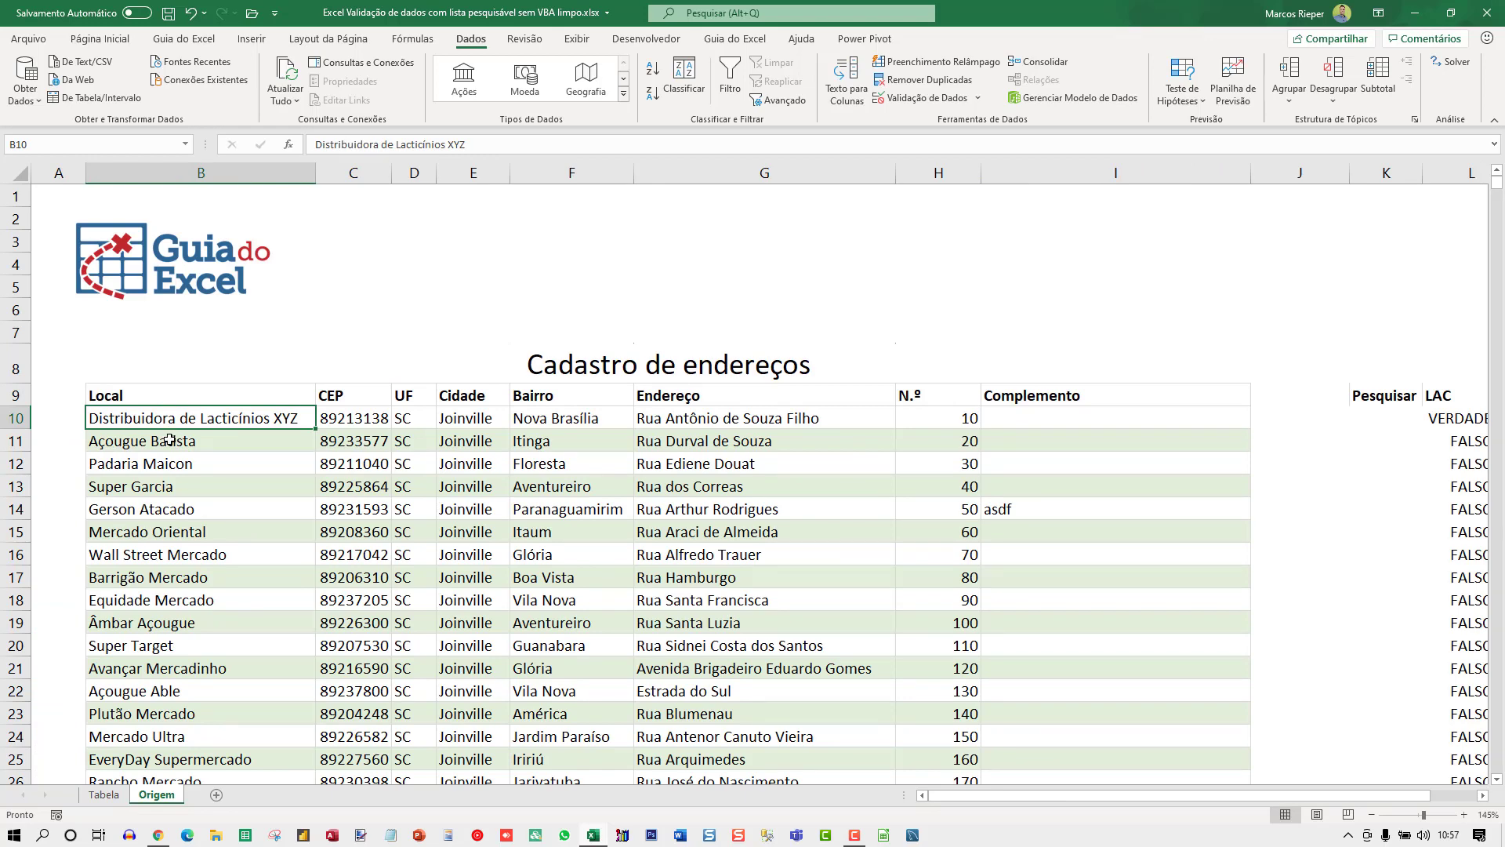
scroll(167, 478, down, 5)
scroll(160, 534, up, 5)
key(Right)
key(Right)
key(Right)
key(Right)
key(Right)
key(Right)
key(Right)
key(Right)
key(Right)
key(Right)
key(Right)
key(Right)
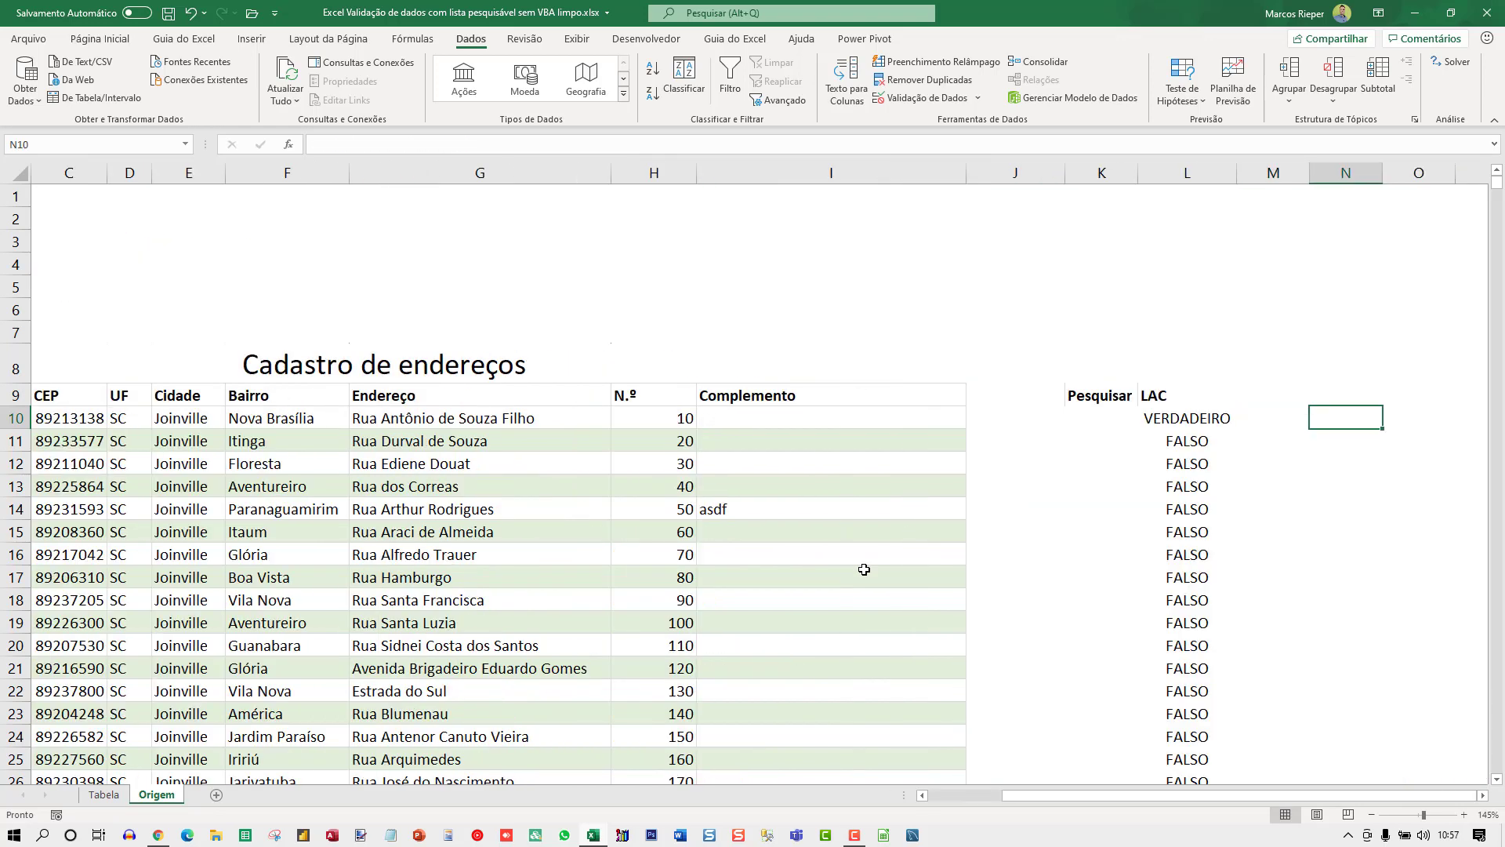
key(Right)
key(Right)
key(Right)
key(Right)
key(Left)
key(Left)
key(Left)
key(Left)
key(Left)
key(Left)
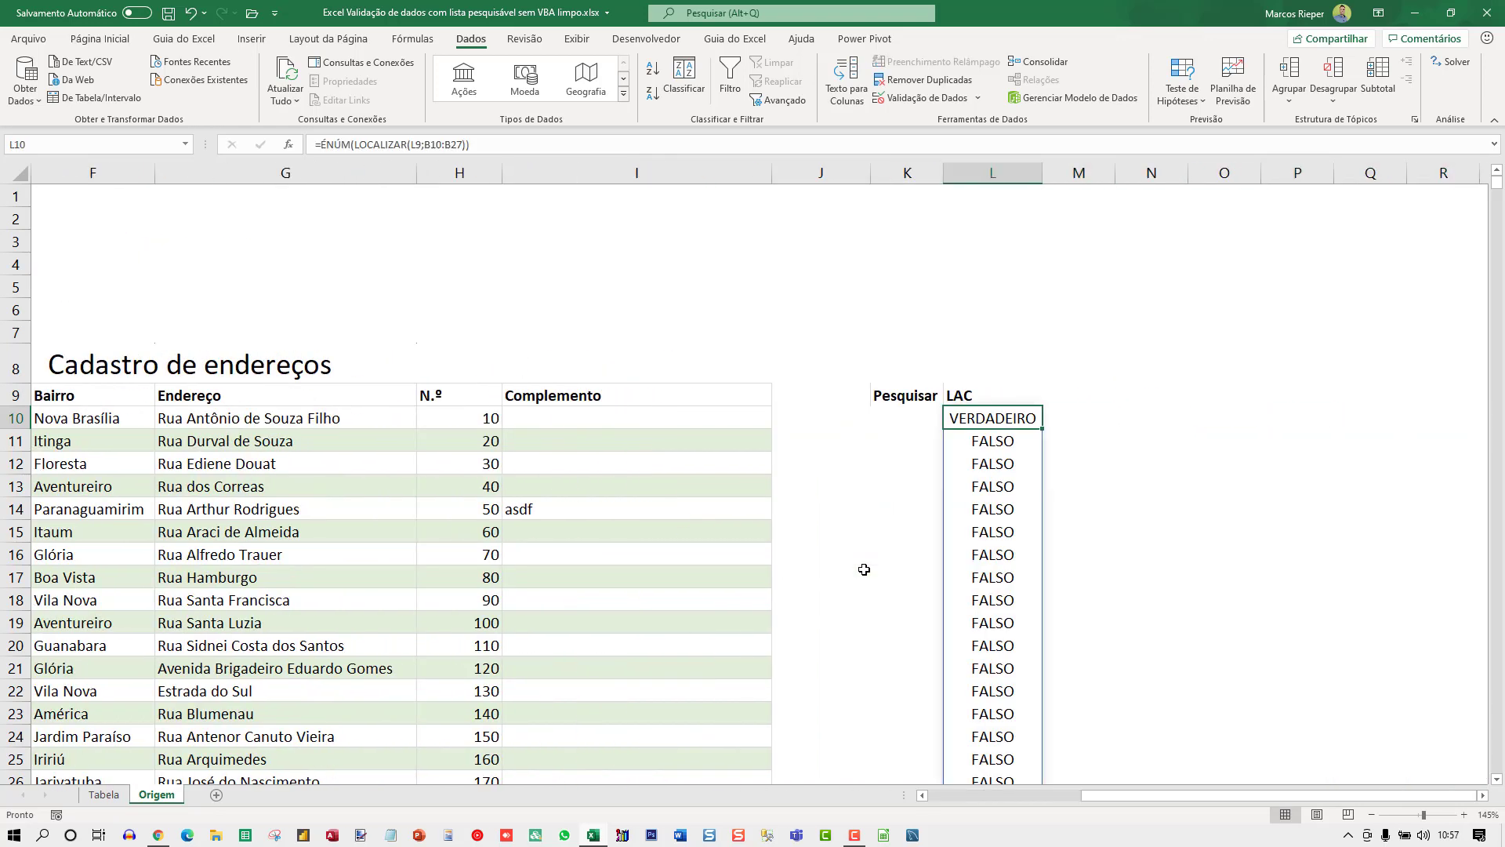
- Insert FILTRO( before ÉNÚM in the L10 formula and move the ÉNÚM part onto its own line
key(F2)
key(Right)
key(Right)
key(Left)
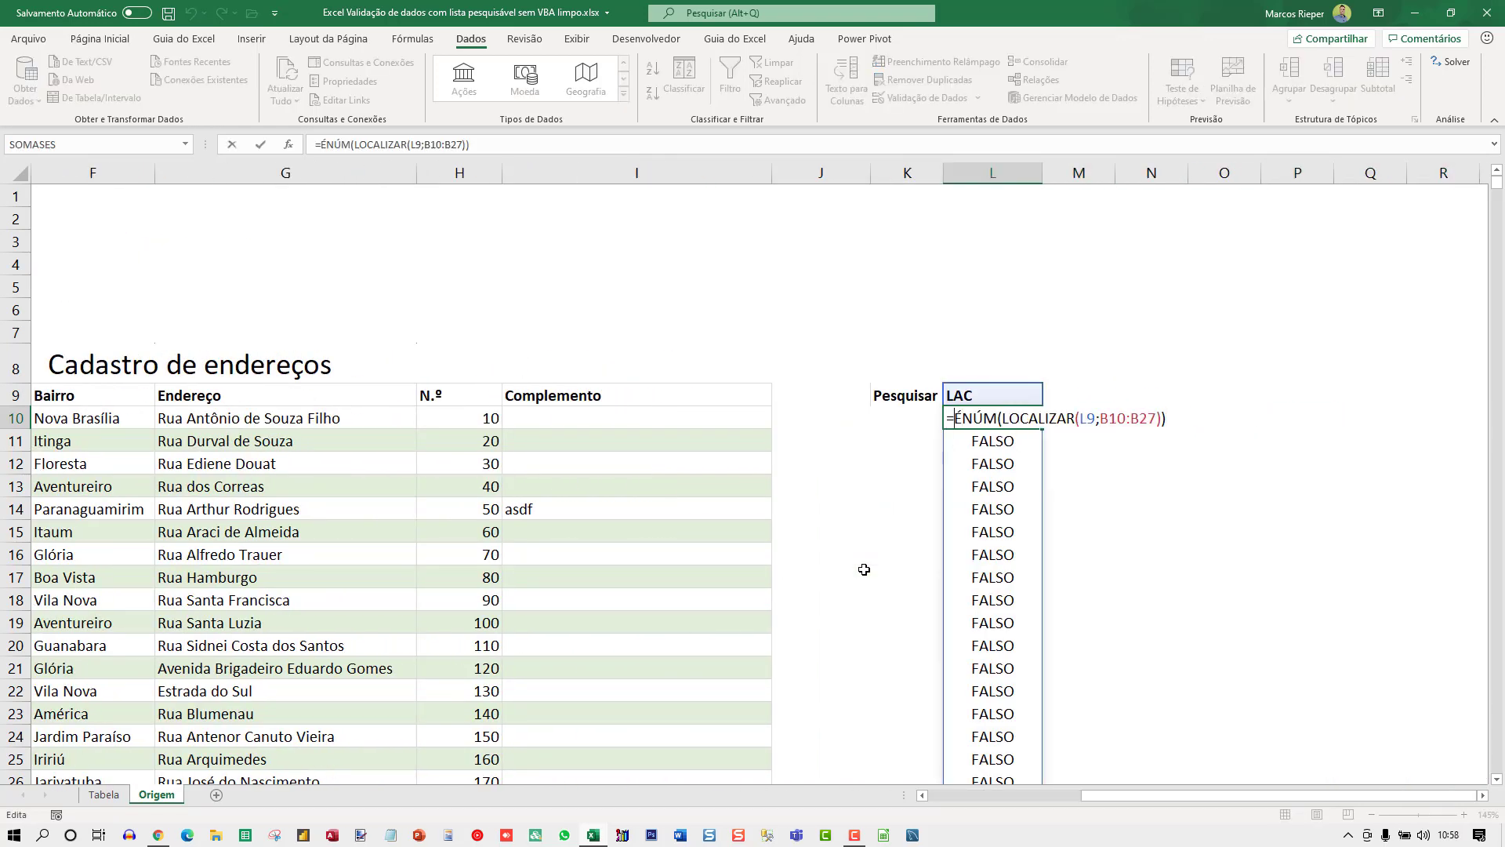
text(FILTRO()
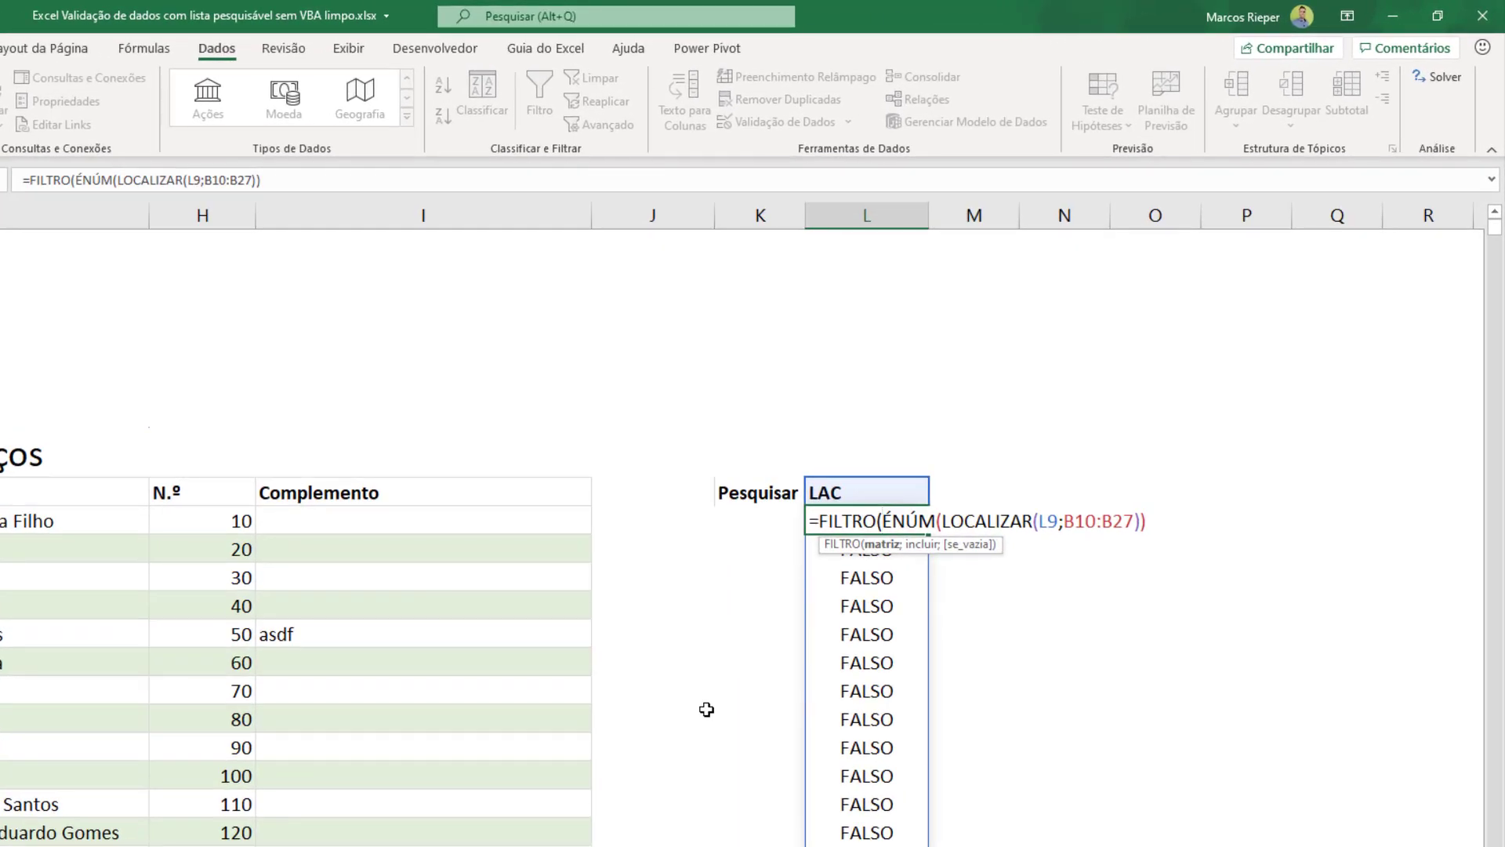
key(alt+Return)
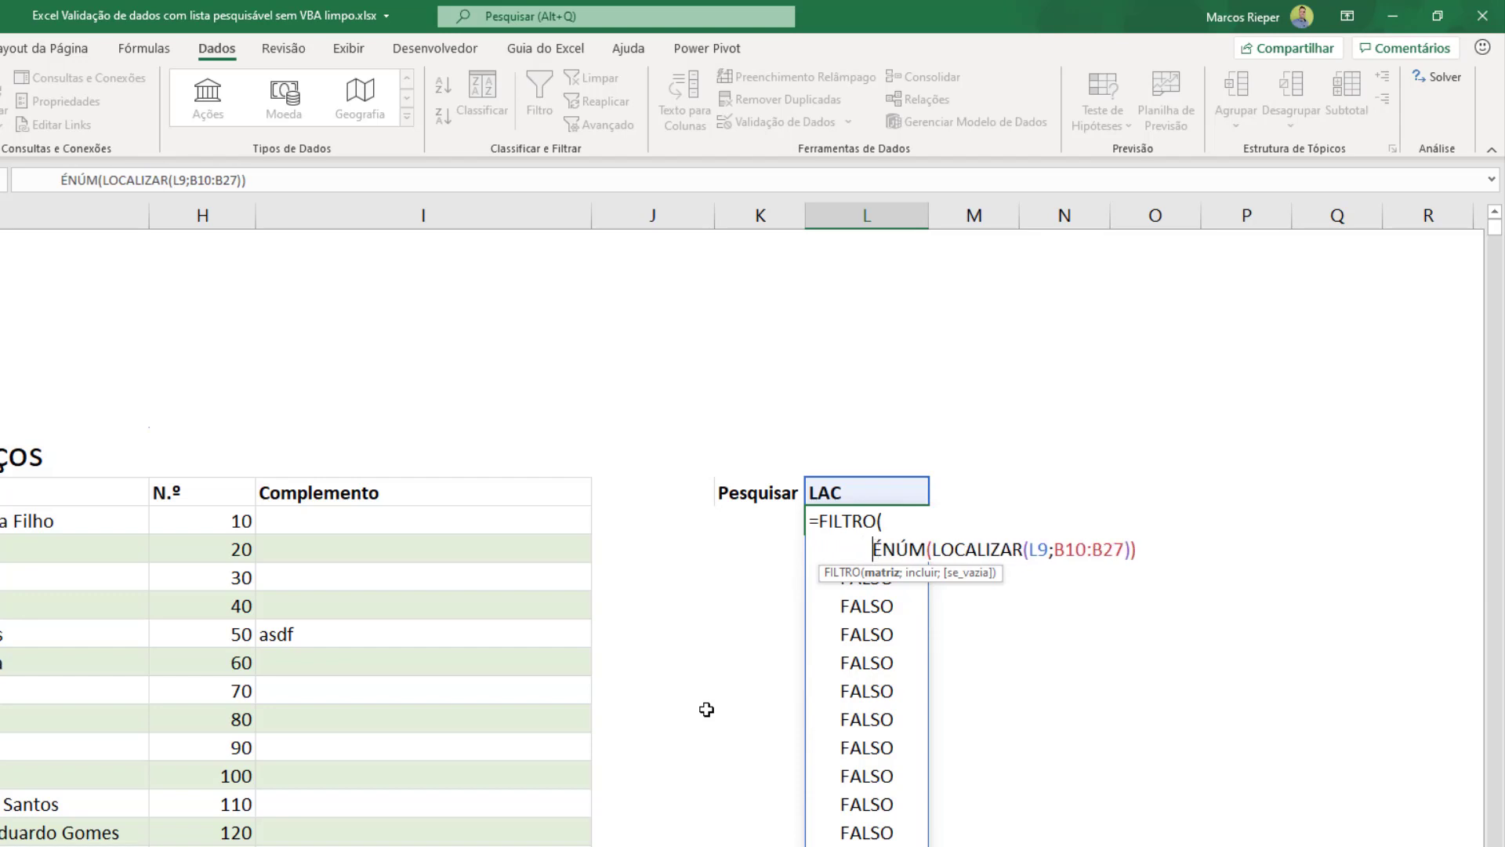
- Enter the Local names B10:B27 as the array argument of FILTRO, followed by a semicolon
key(Up)
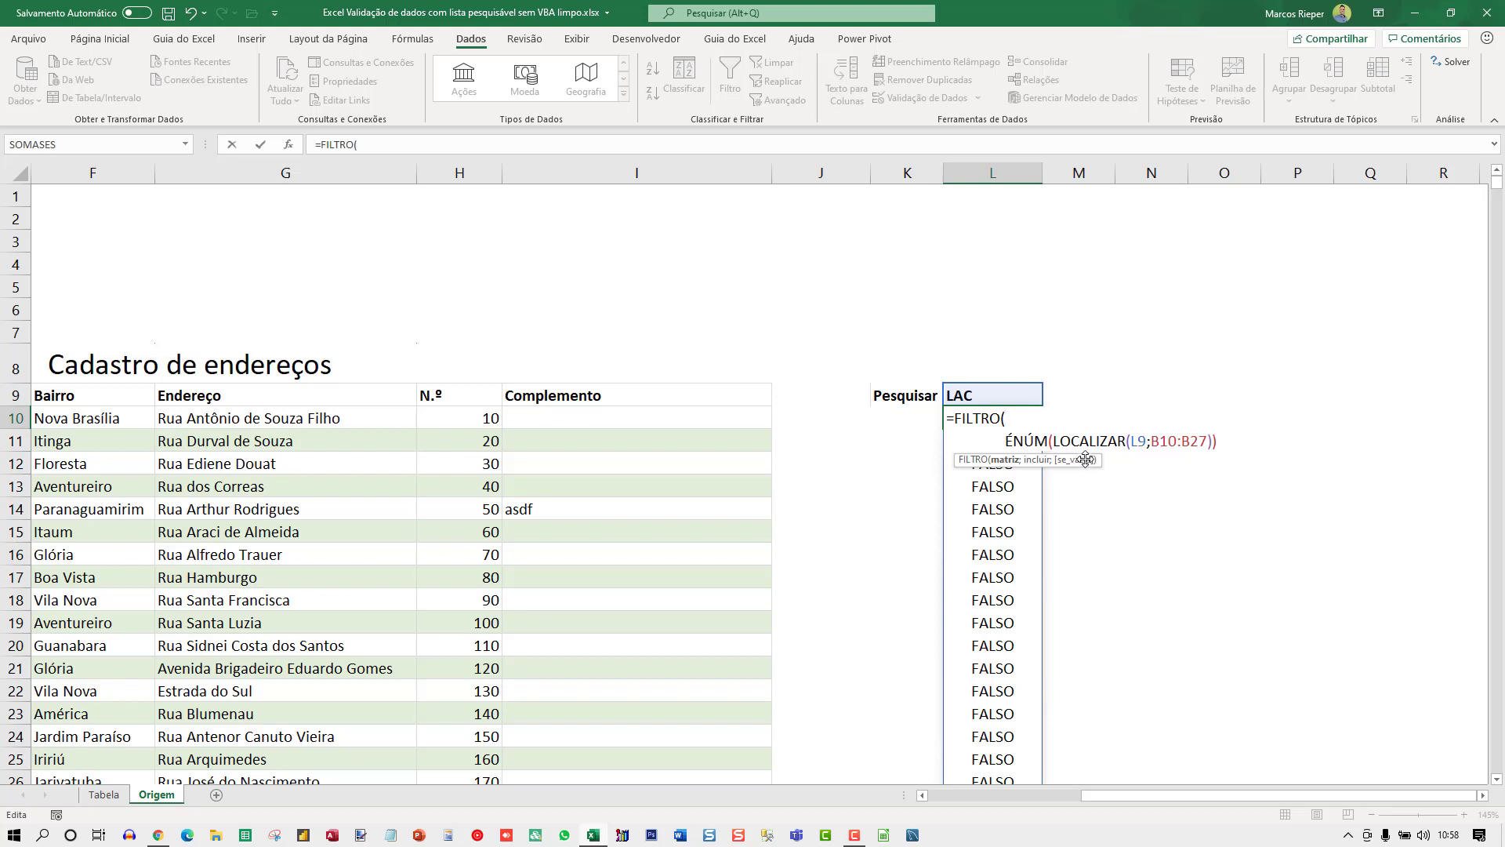
click(863, 416)
key(Left)
key(Left)
key(Left)
key(Left)
key(Left)
key(Left)
key(Left)
key(Left)
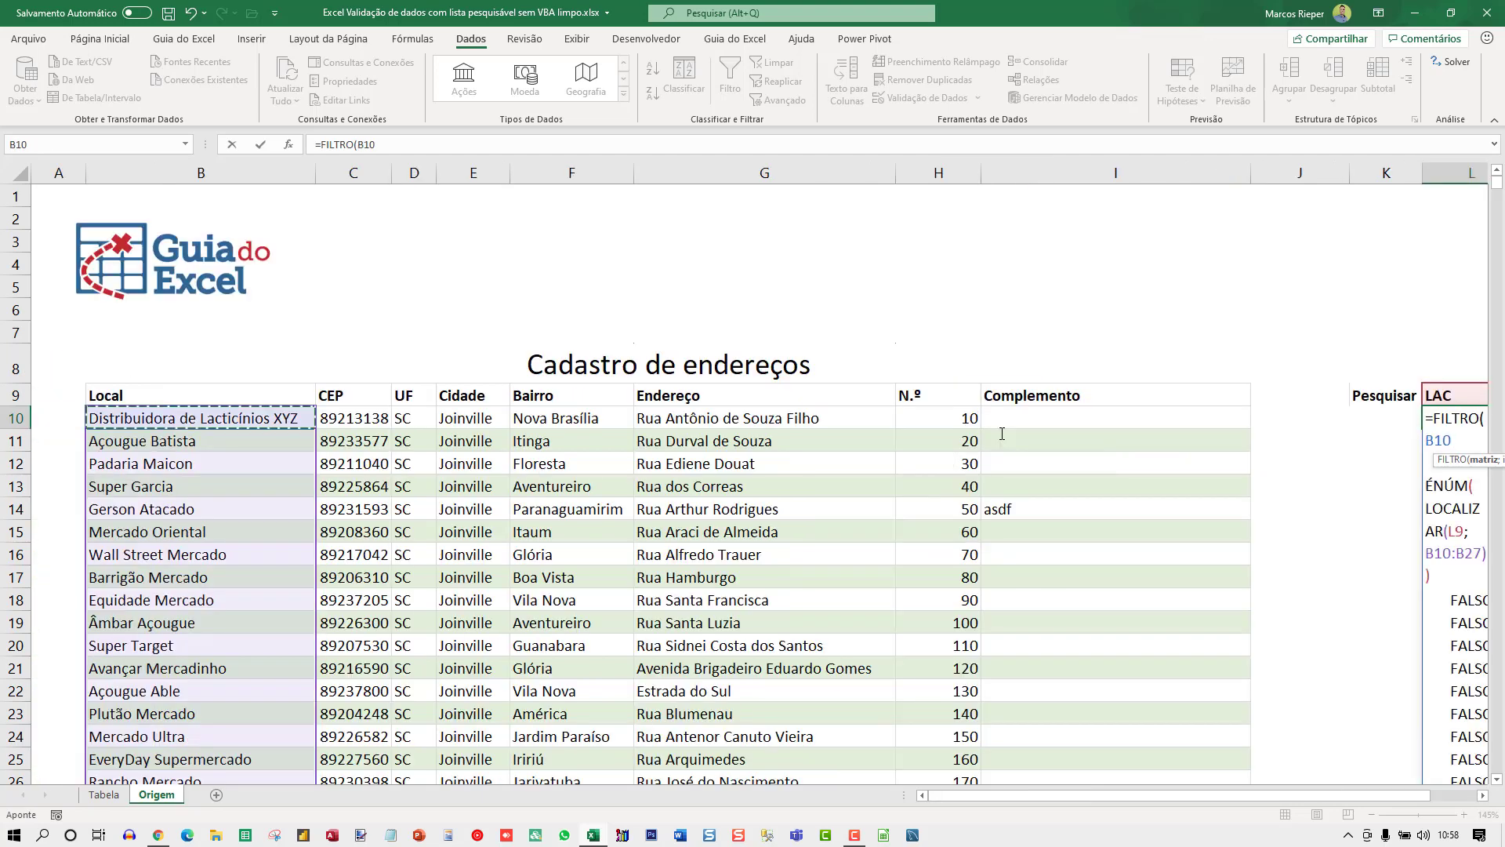
key(ctrl+shift+Down)
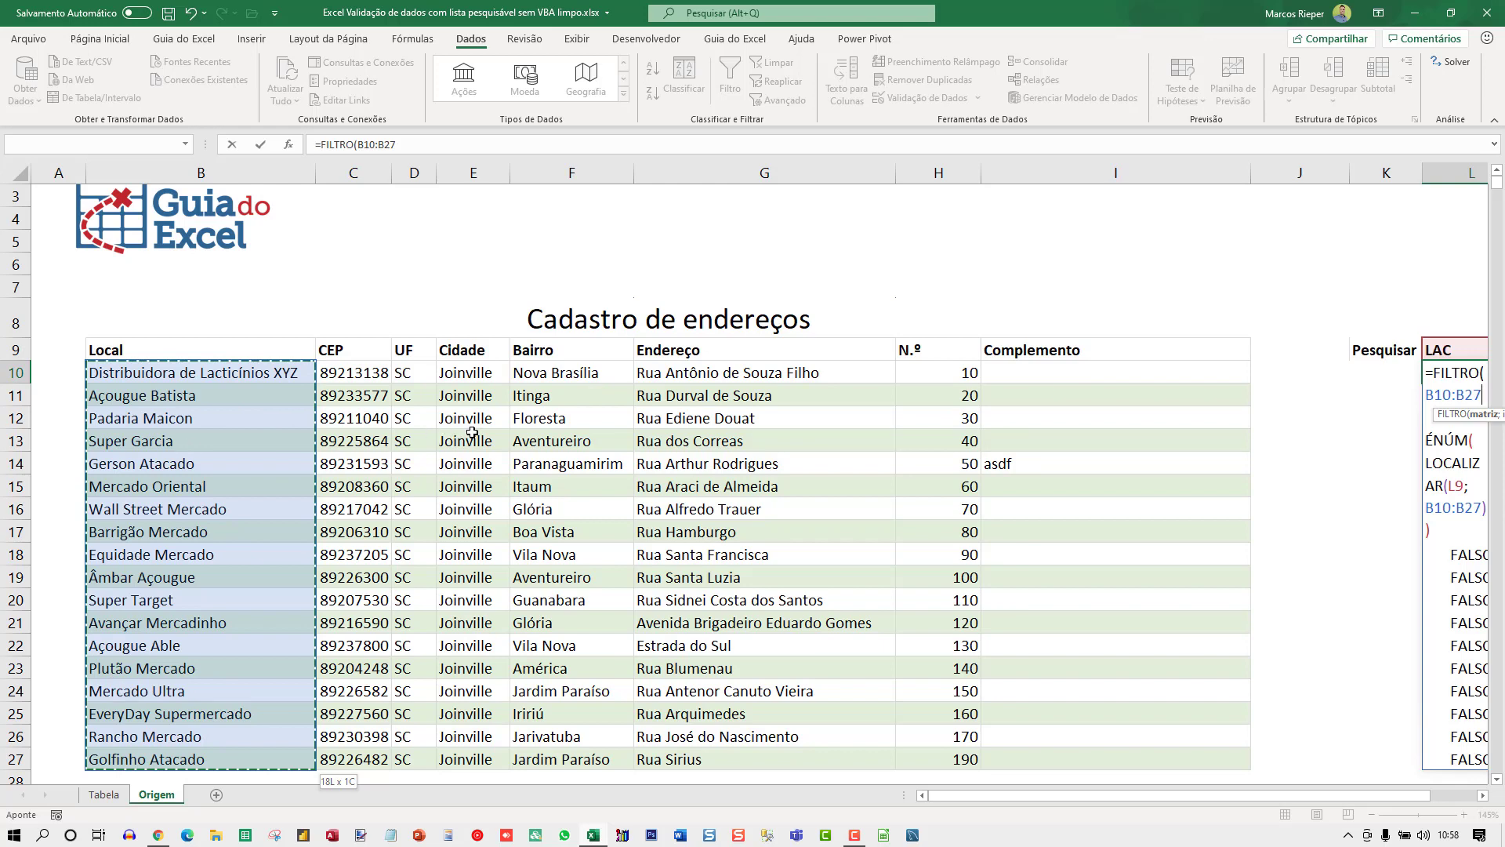
text(;)
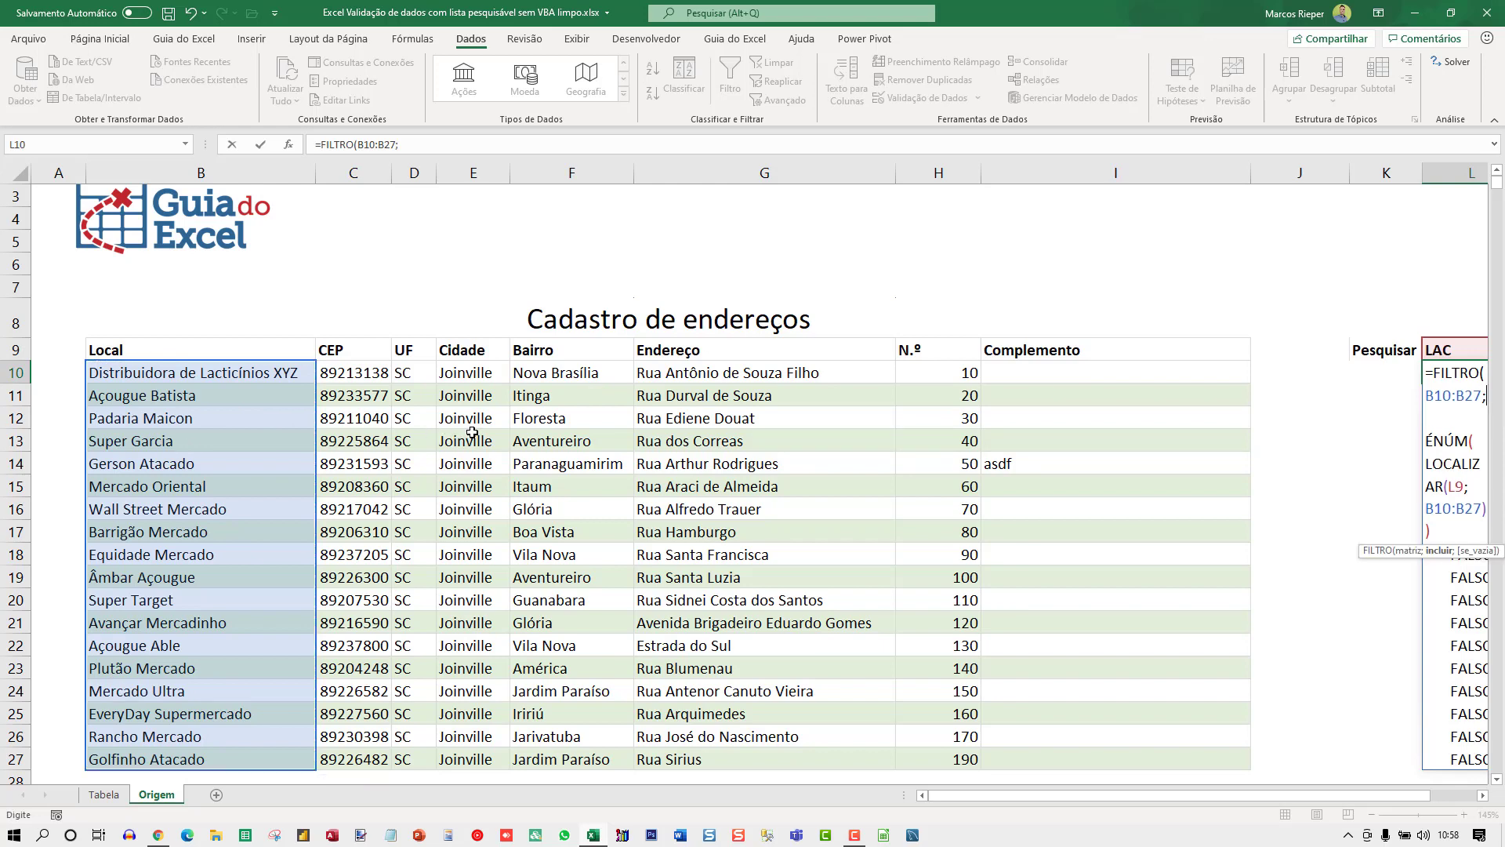
- Enclose the ÉNÚM(LOCALIZAR(L9;B10:B27)) condition of the FILTRO formula in its own parentheses
click(1483, 798)
click(1483, 799)
click(1482, 798)
click(1483, 798)
click(1483, 798)
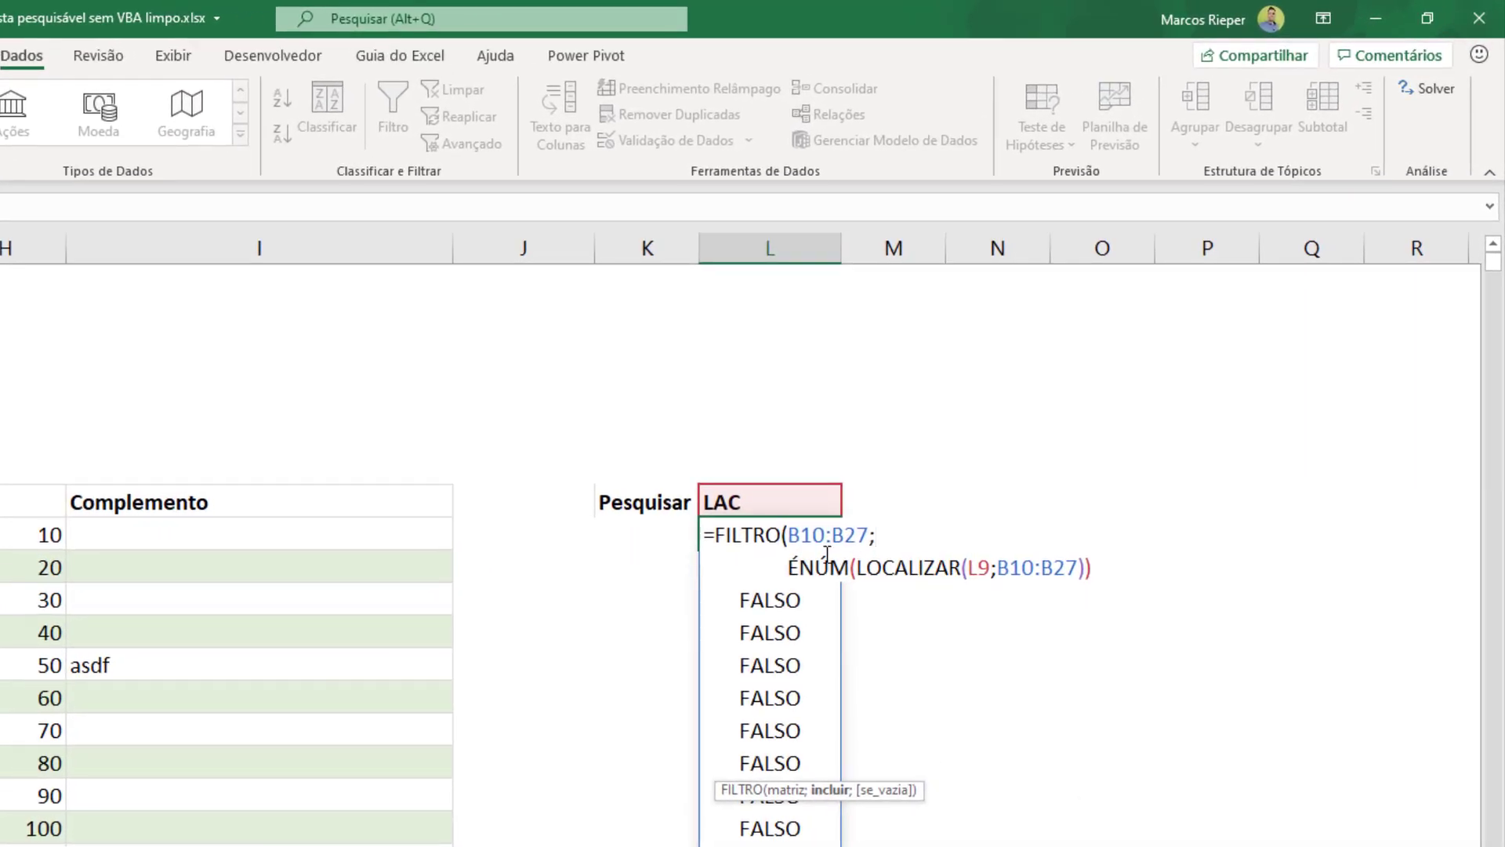
drag(788, 536, 865, 543)
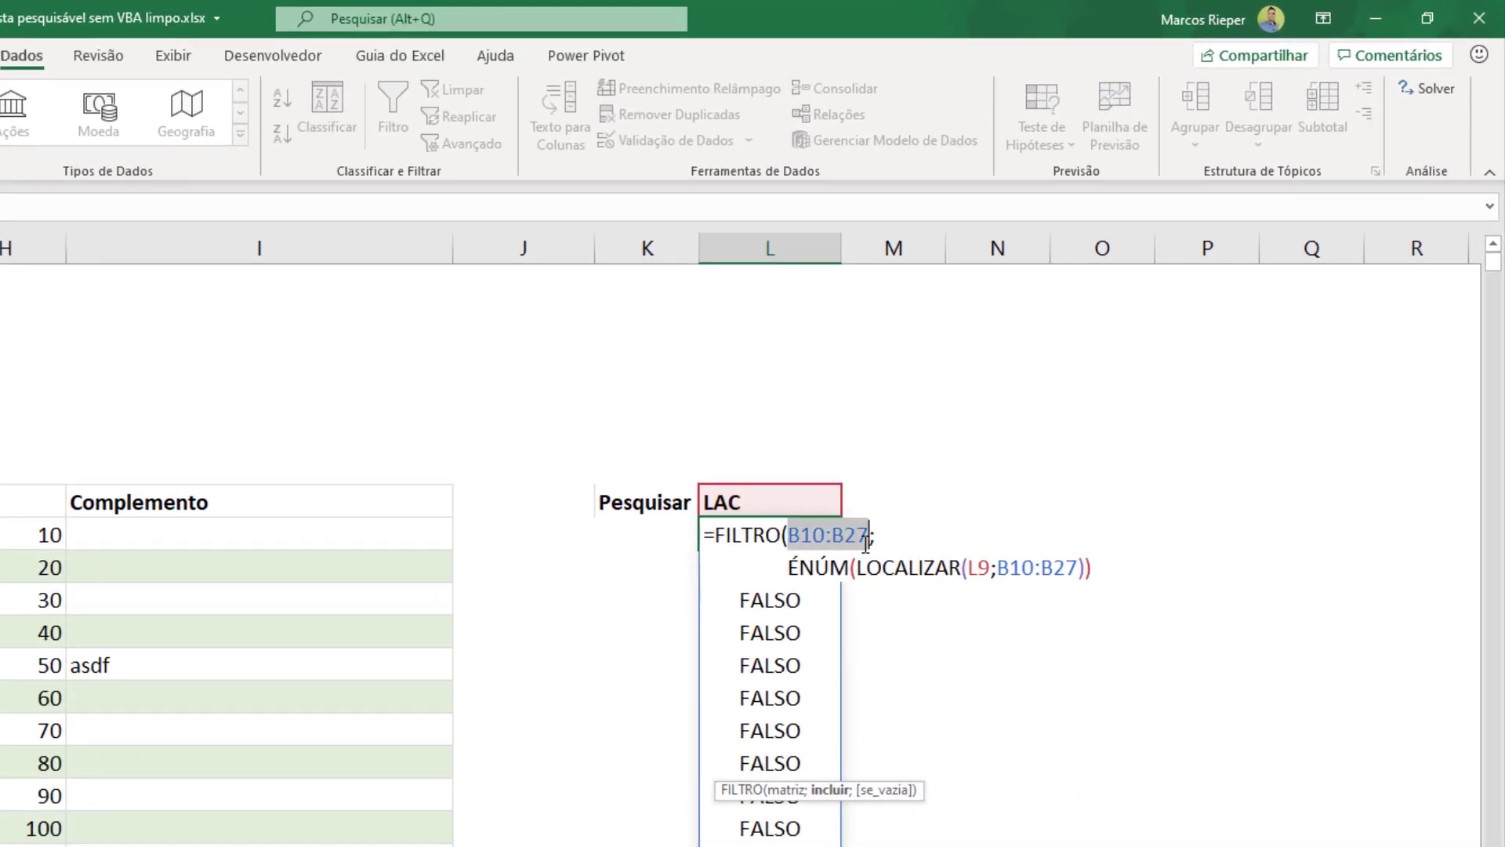
click(797, 567)
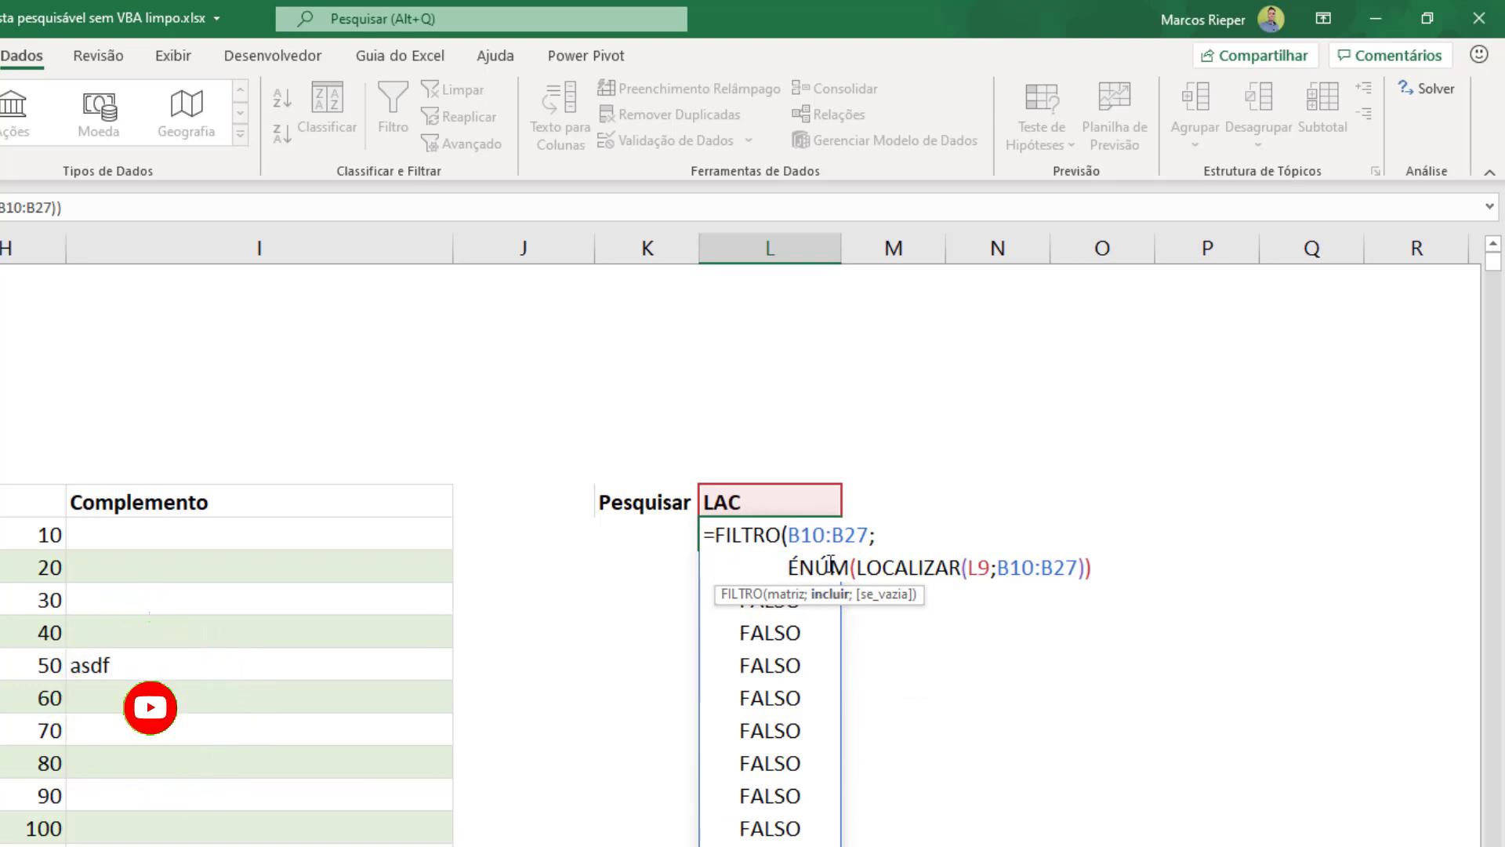
click(791, 567)
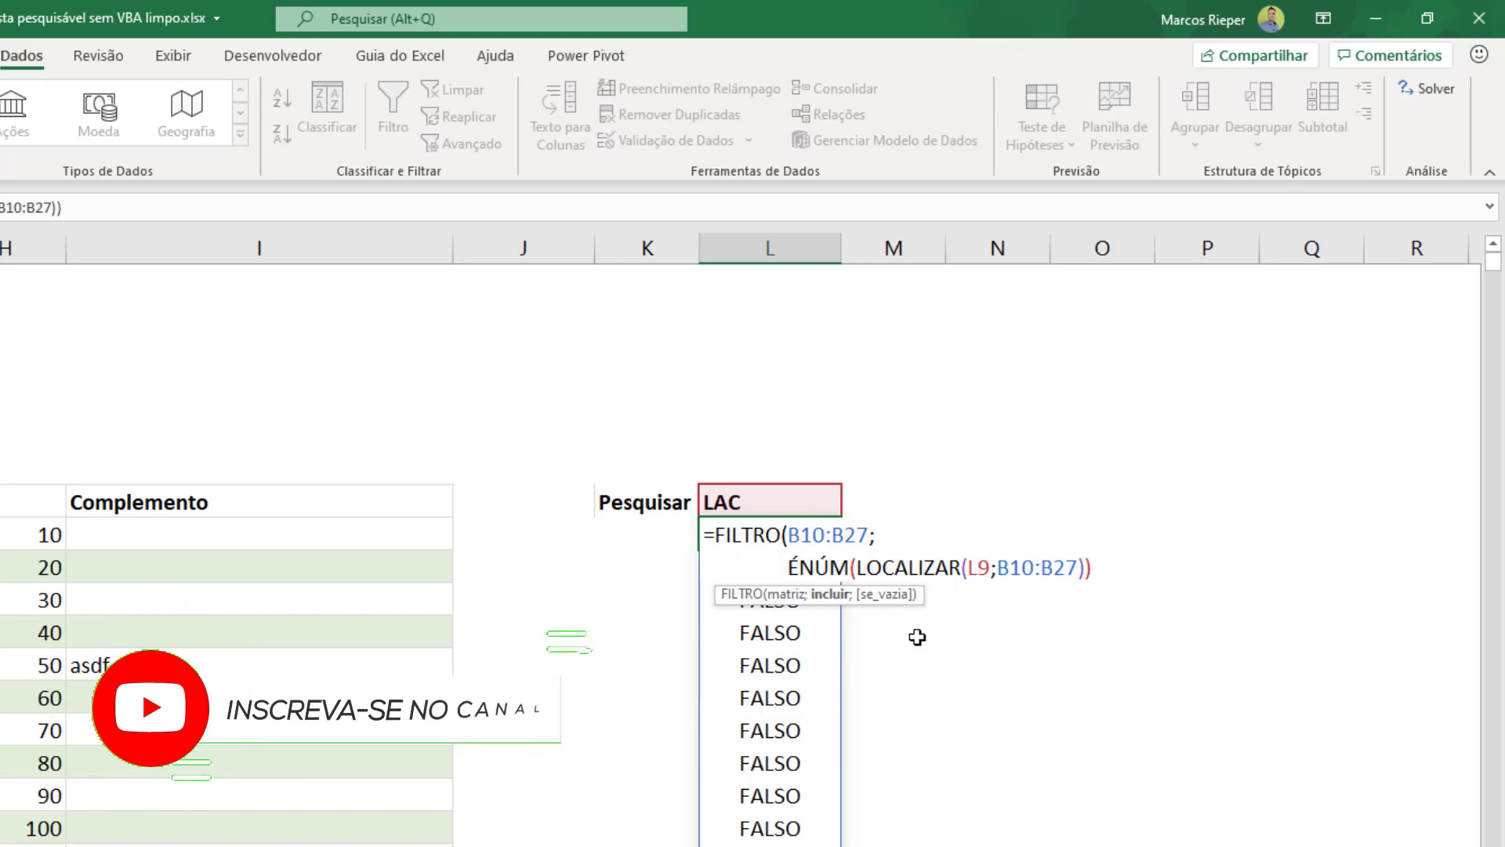
text(()
key(End)
text())
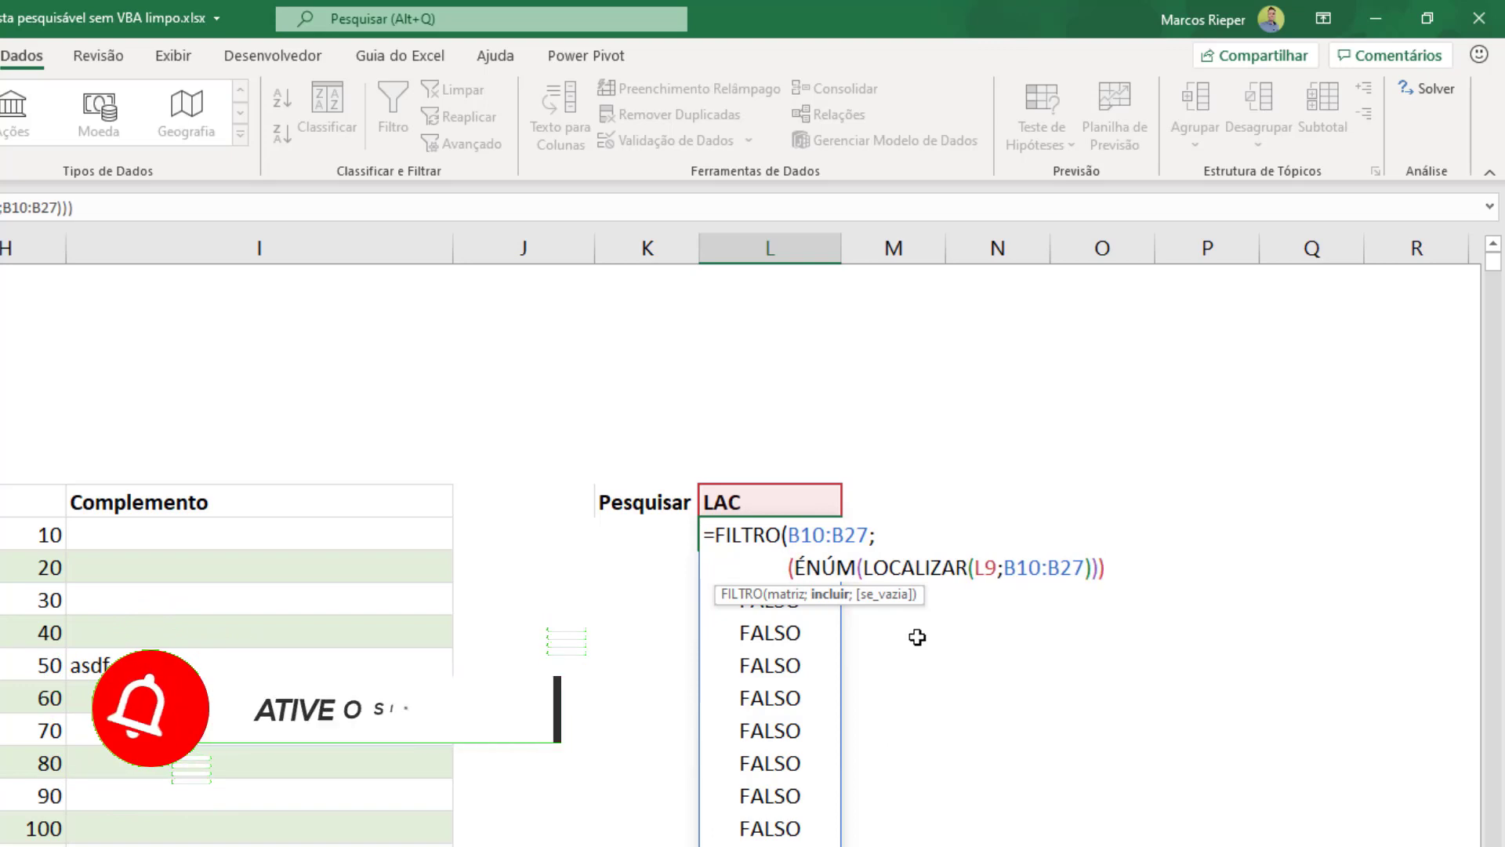
- Add "NÃO ENCONTRADO" on its own line as FILTRO's empty-result argument, close the function and commit the L10 formula
text(;)
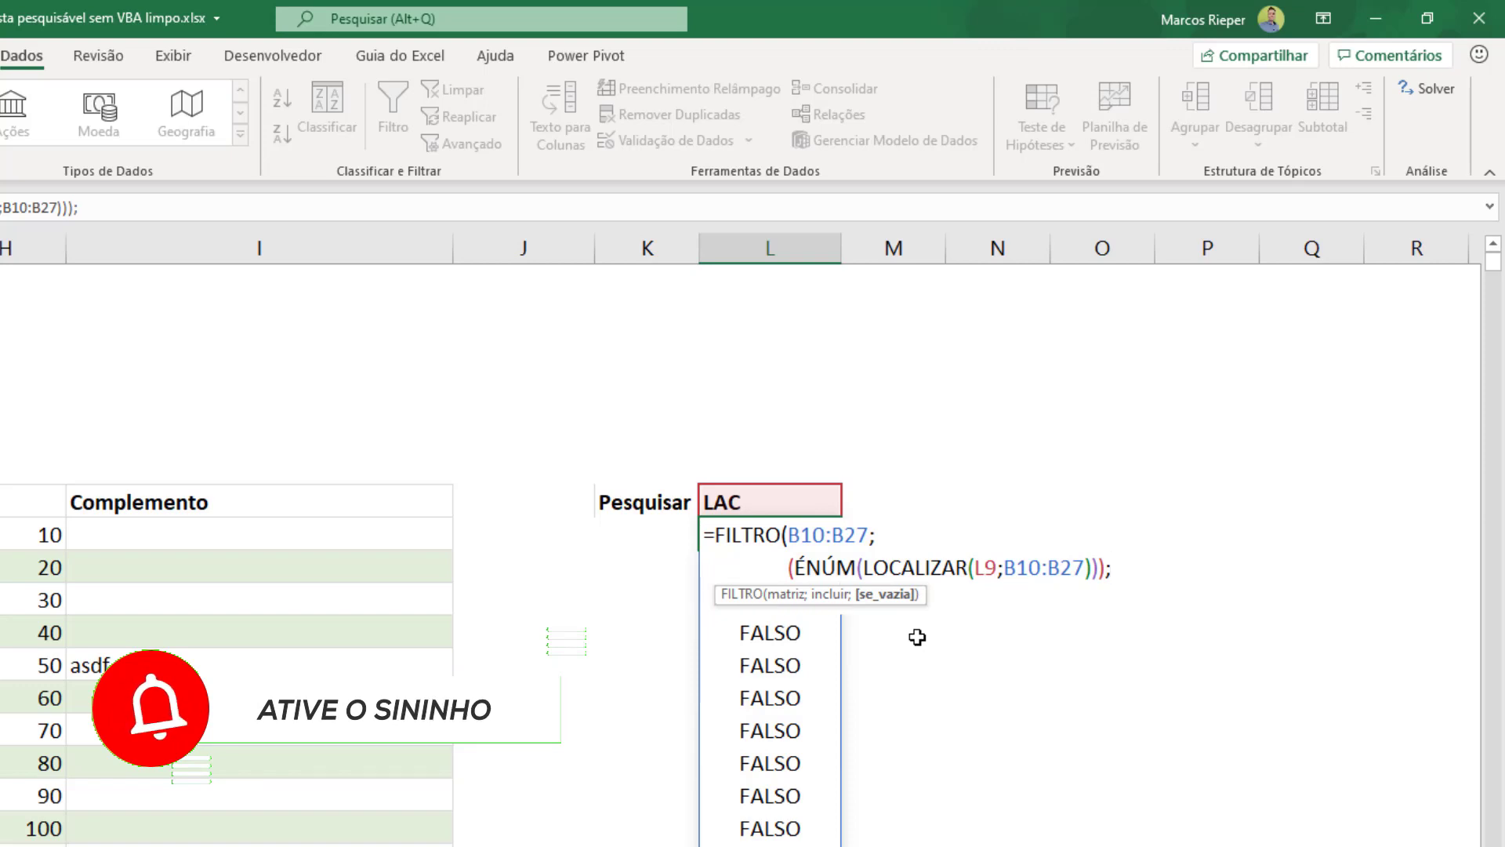
key(alt+Return)
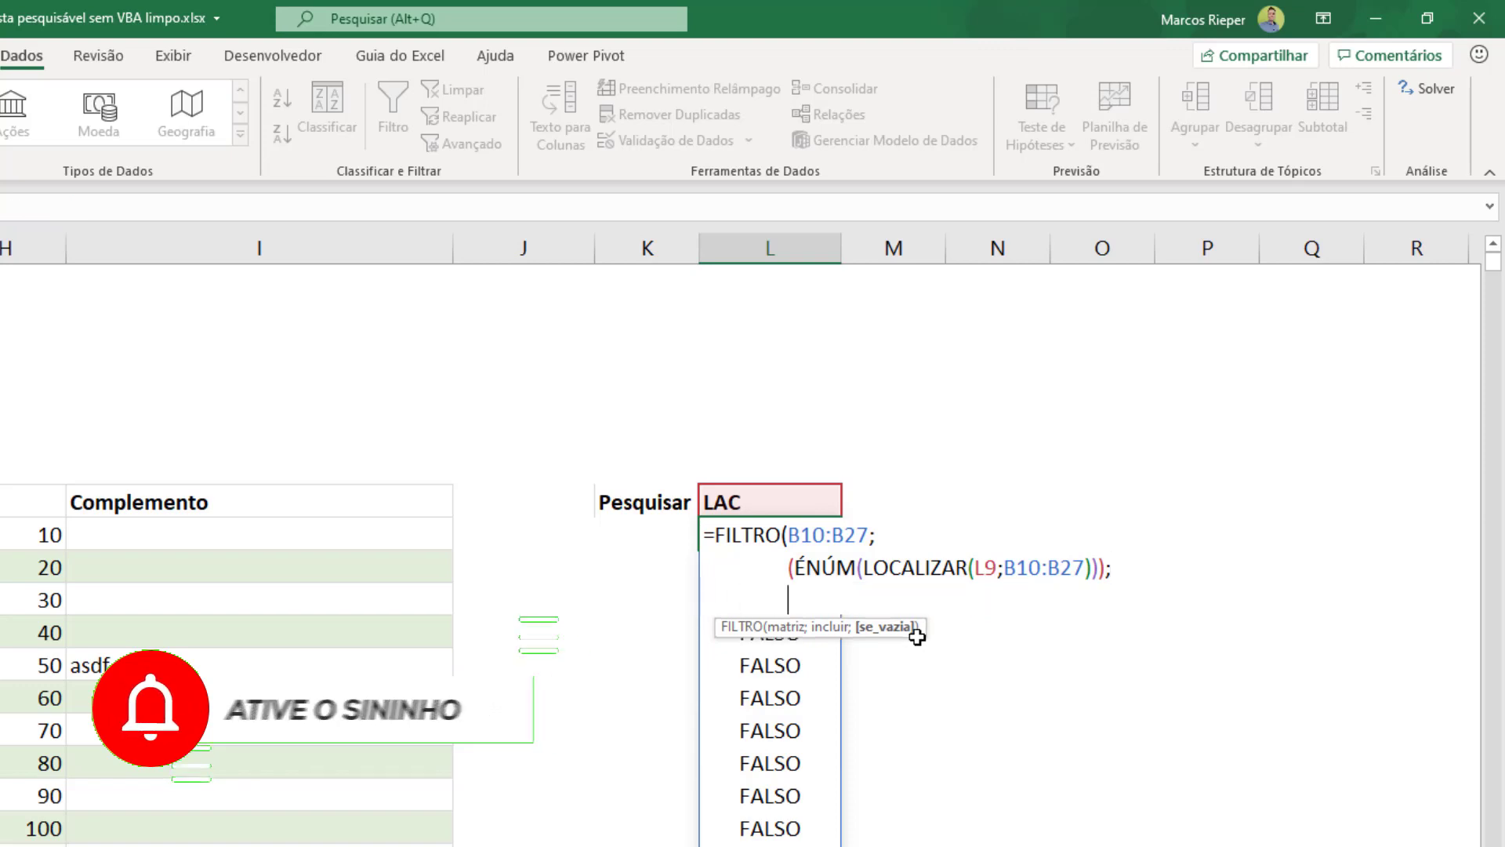
text("nã)
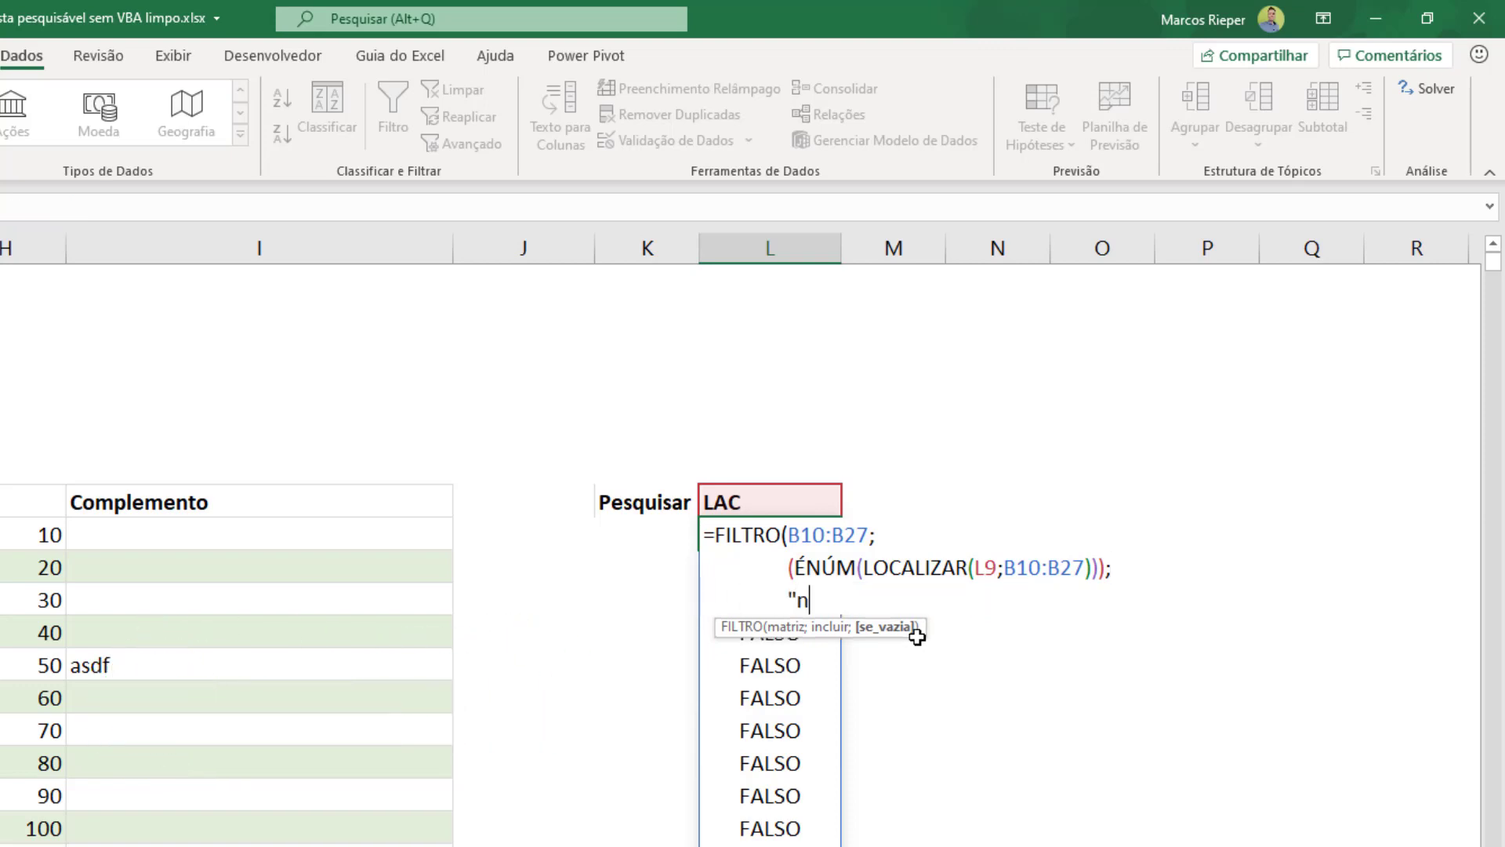
key(BackSpace)
key(BackSpace)
text(NÃO ENC)
key(BackSpace)
text(NCONTRADO")
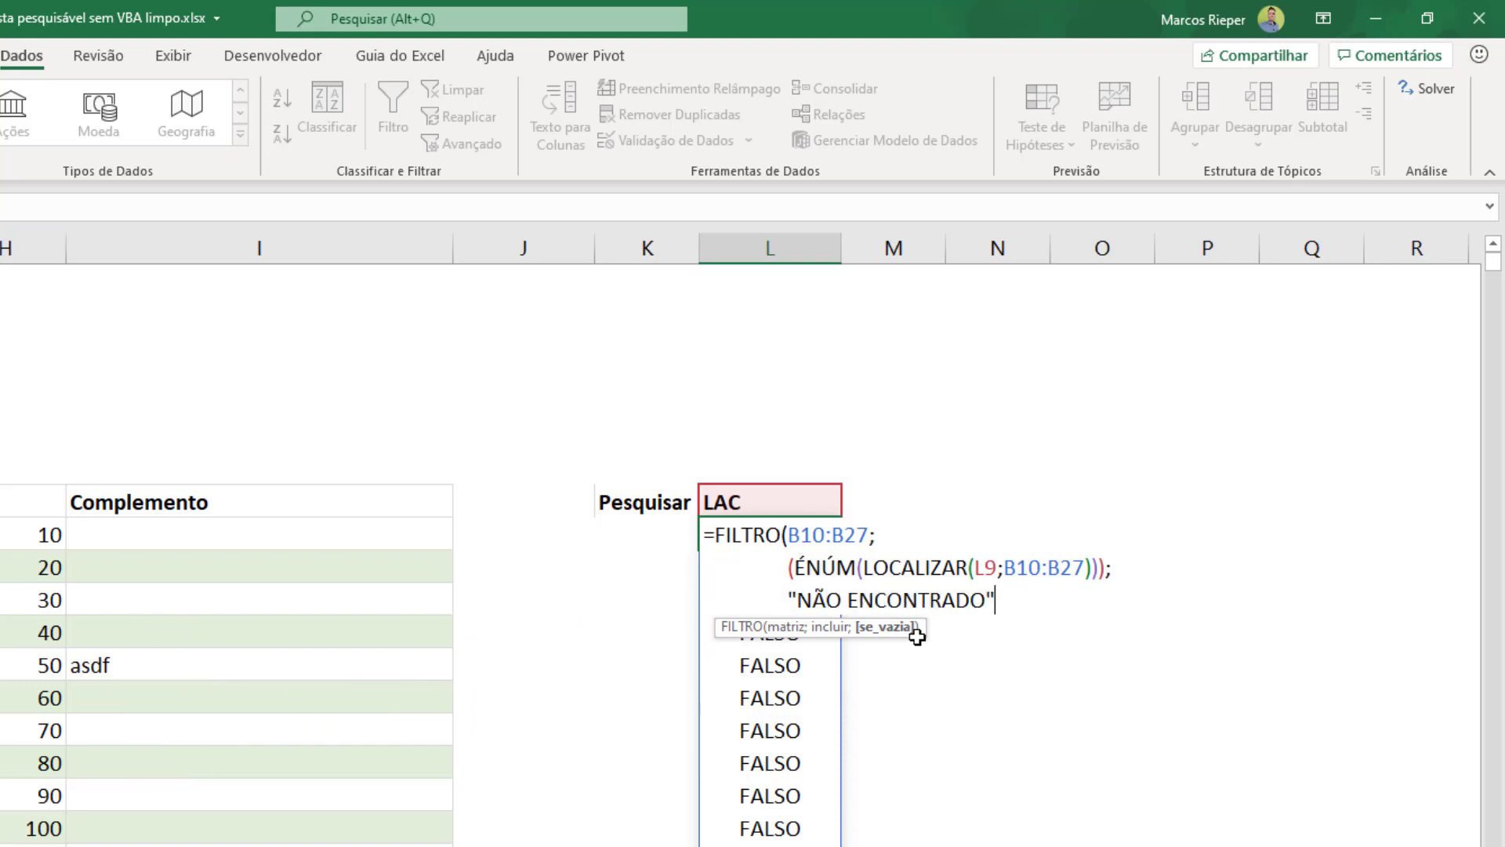
text())
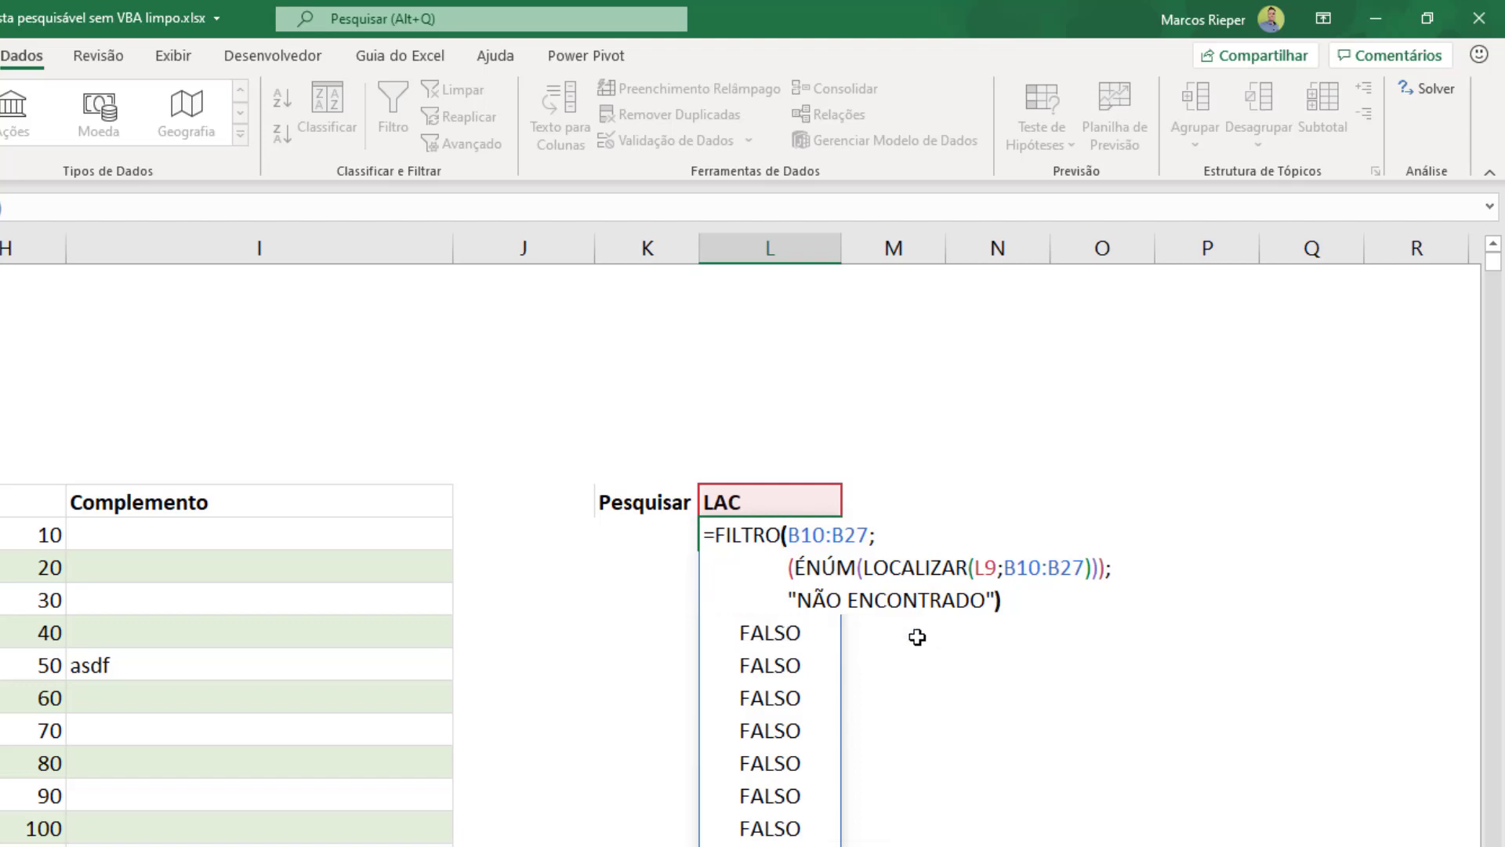
key(Return)
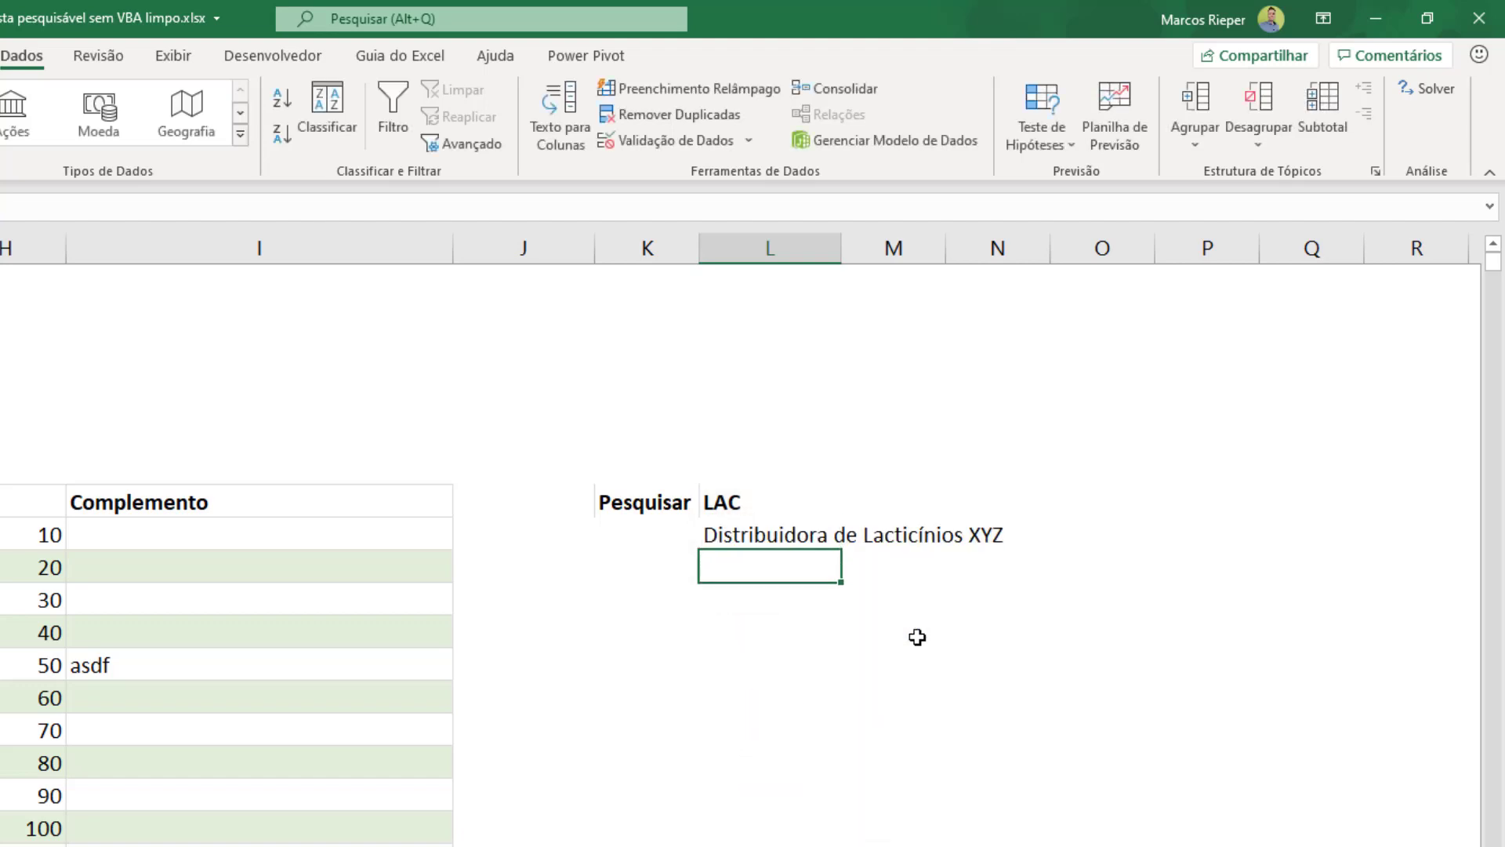
- Test the L10 filter by entering A and Barrigão Mercado as search terms in the Pesquisar cell L9
key(Up)
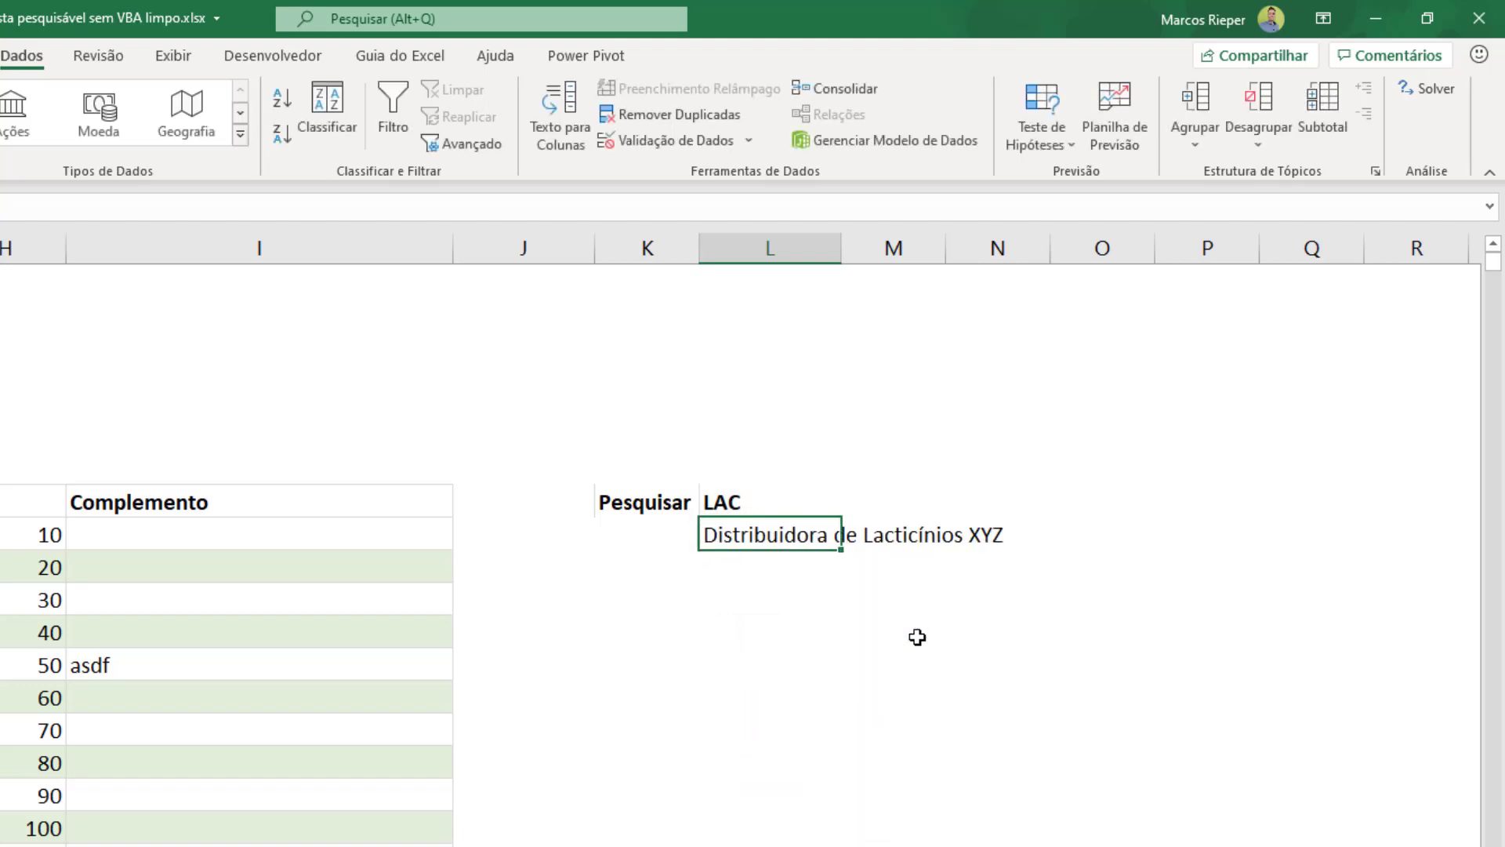
key(Up)
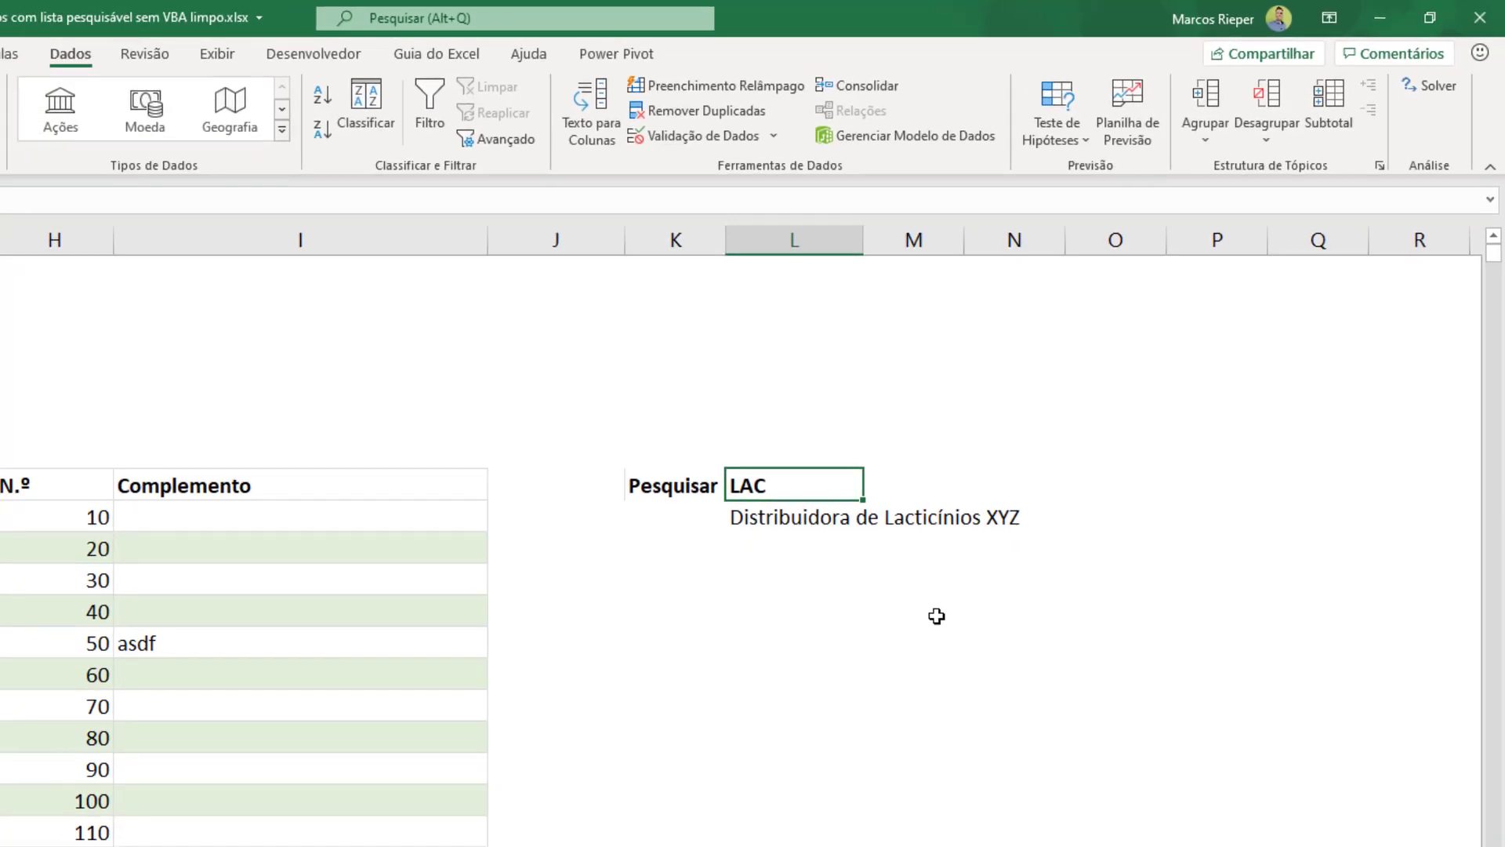
text(A)
key(Return)
key(Up)
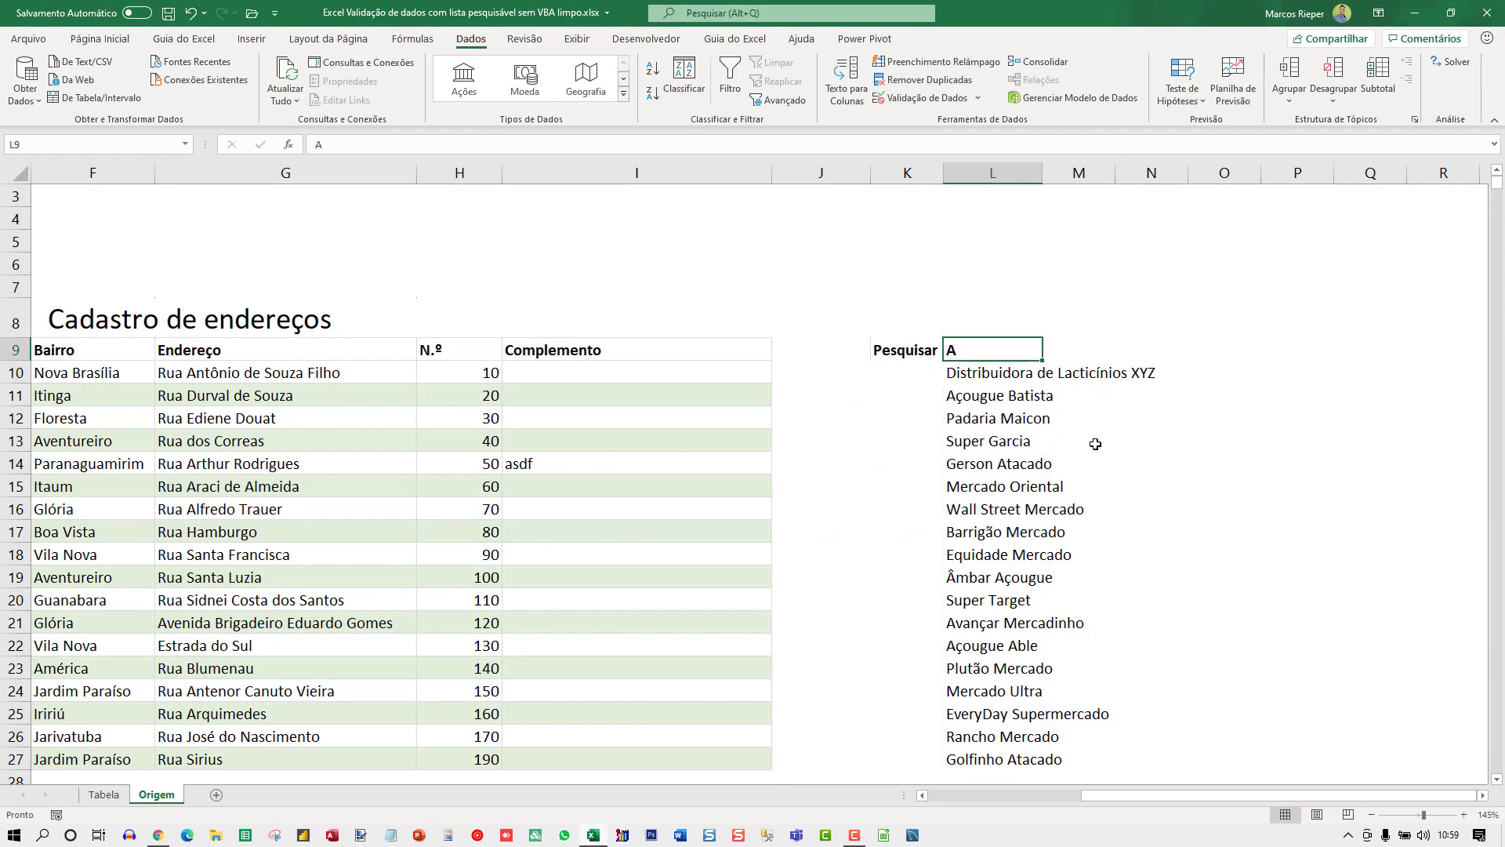
text(Barrigão Mercado)
key(Return)
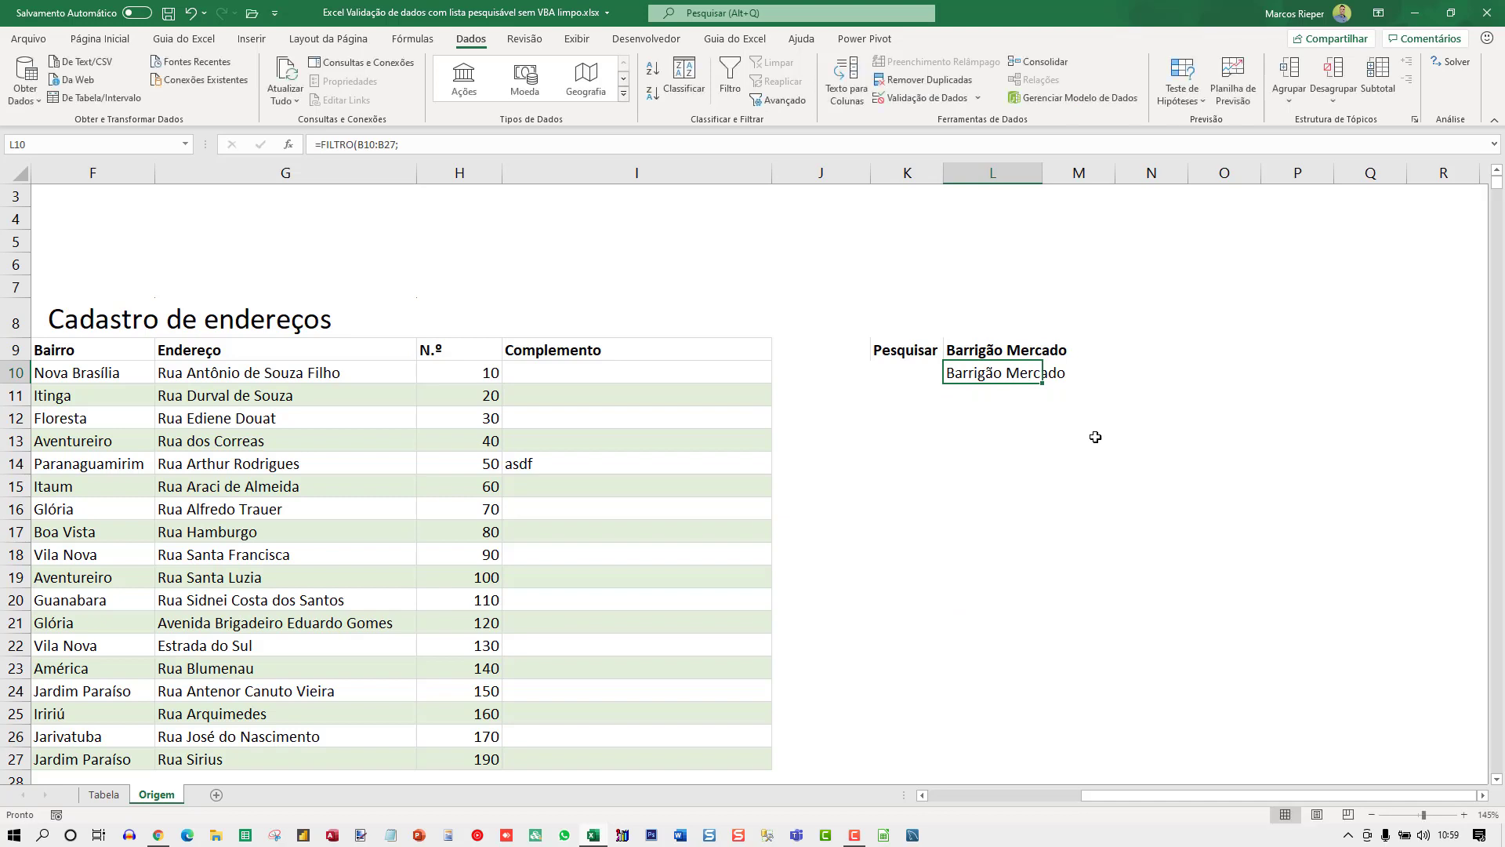
- Test the filter with the single letters C and D in L9, removing the autocompleted remainder of the entry
key(Up)
key(Delete)
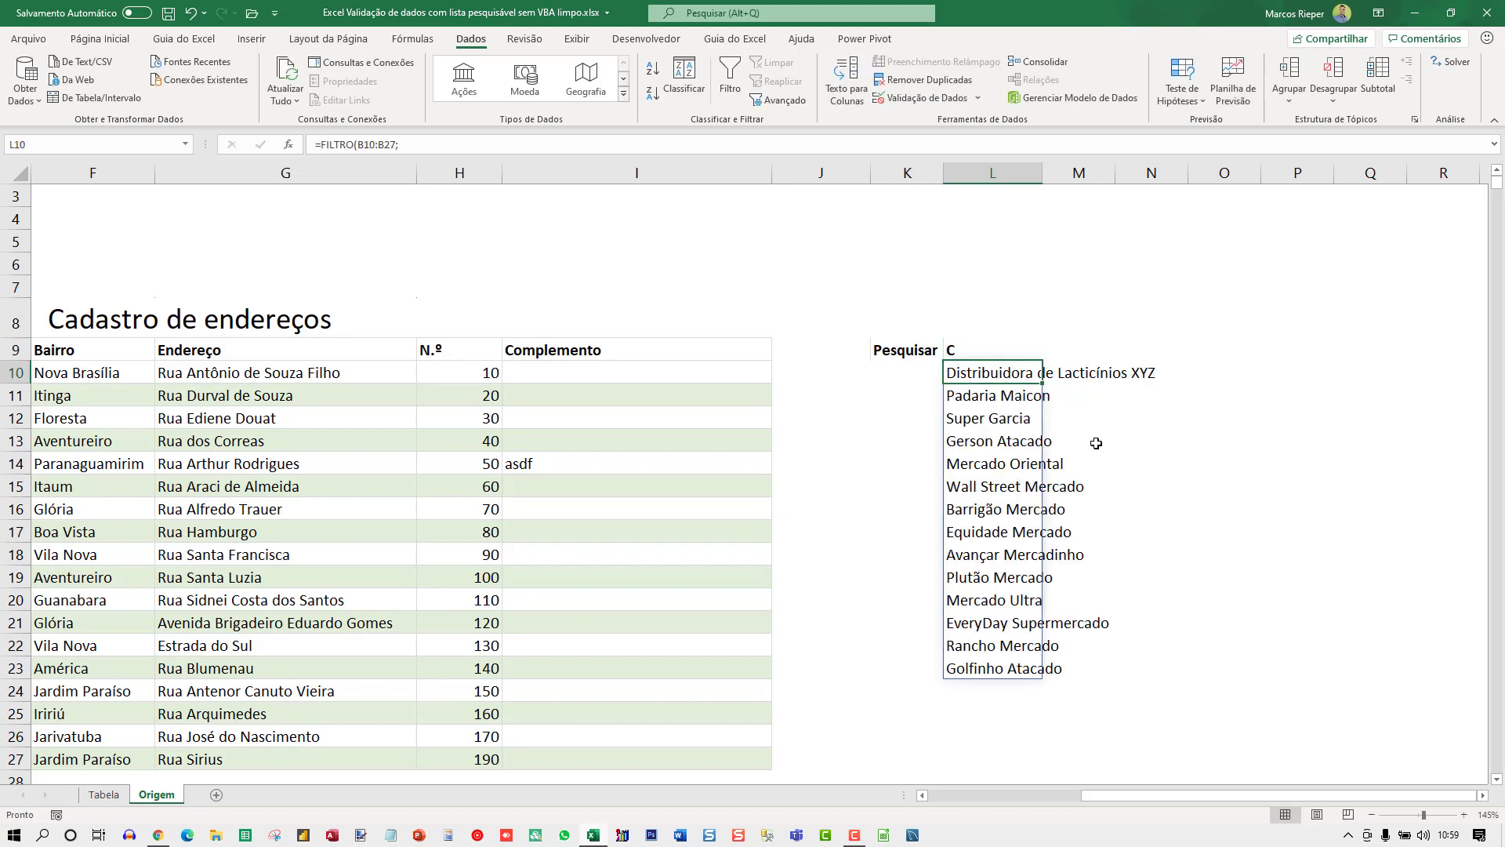
text(D)
key(ctrl+Return)
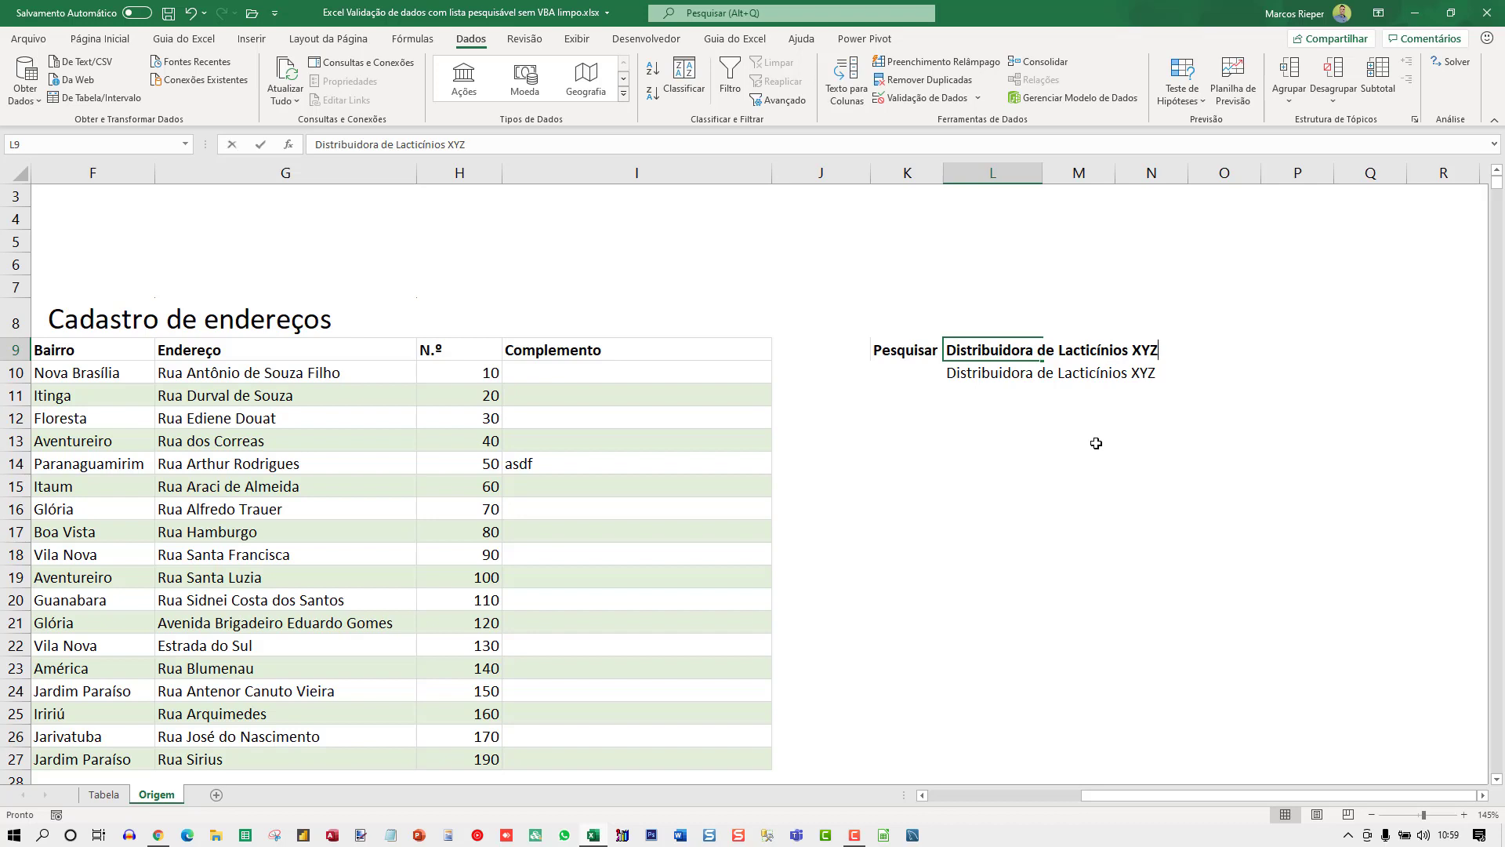
key(F2)
key(Home)
key(shift+End)
key(Delete)
key(ctrl+Return)
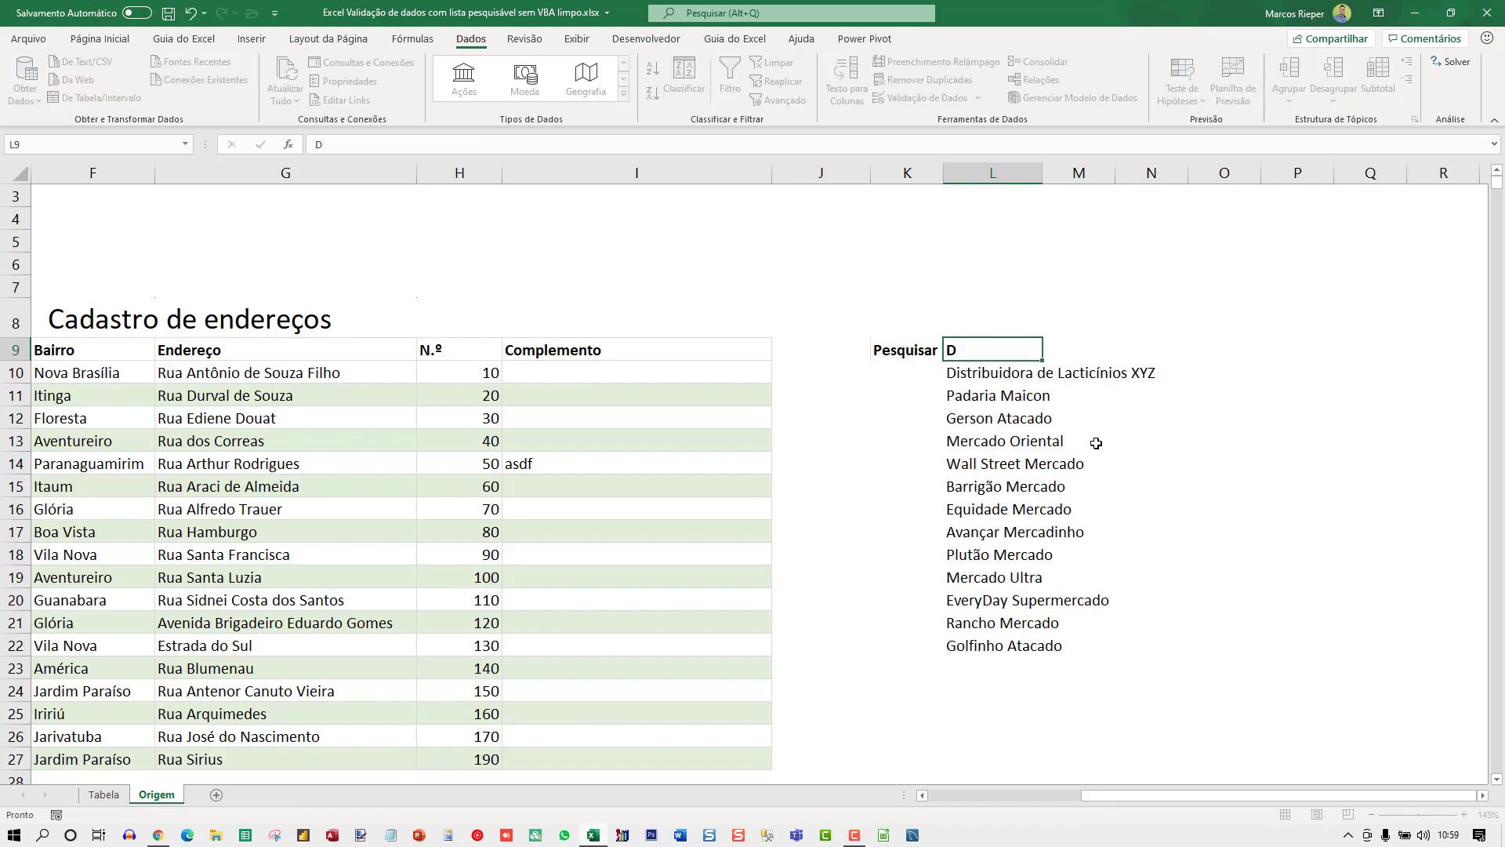
- Wrap the entire FILTRO formula in L10 in CLASSIFICAR( ) so the matching Local names are sorted
key(Down)
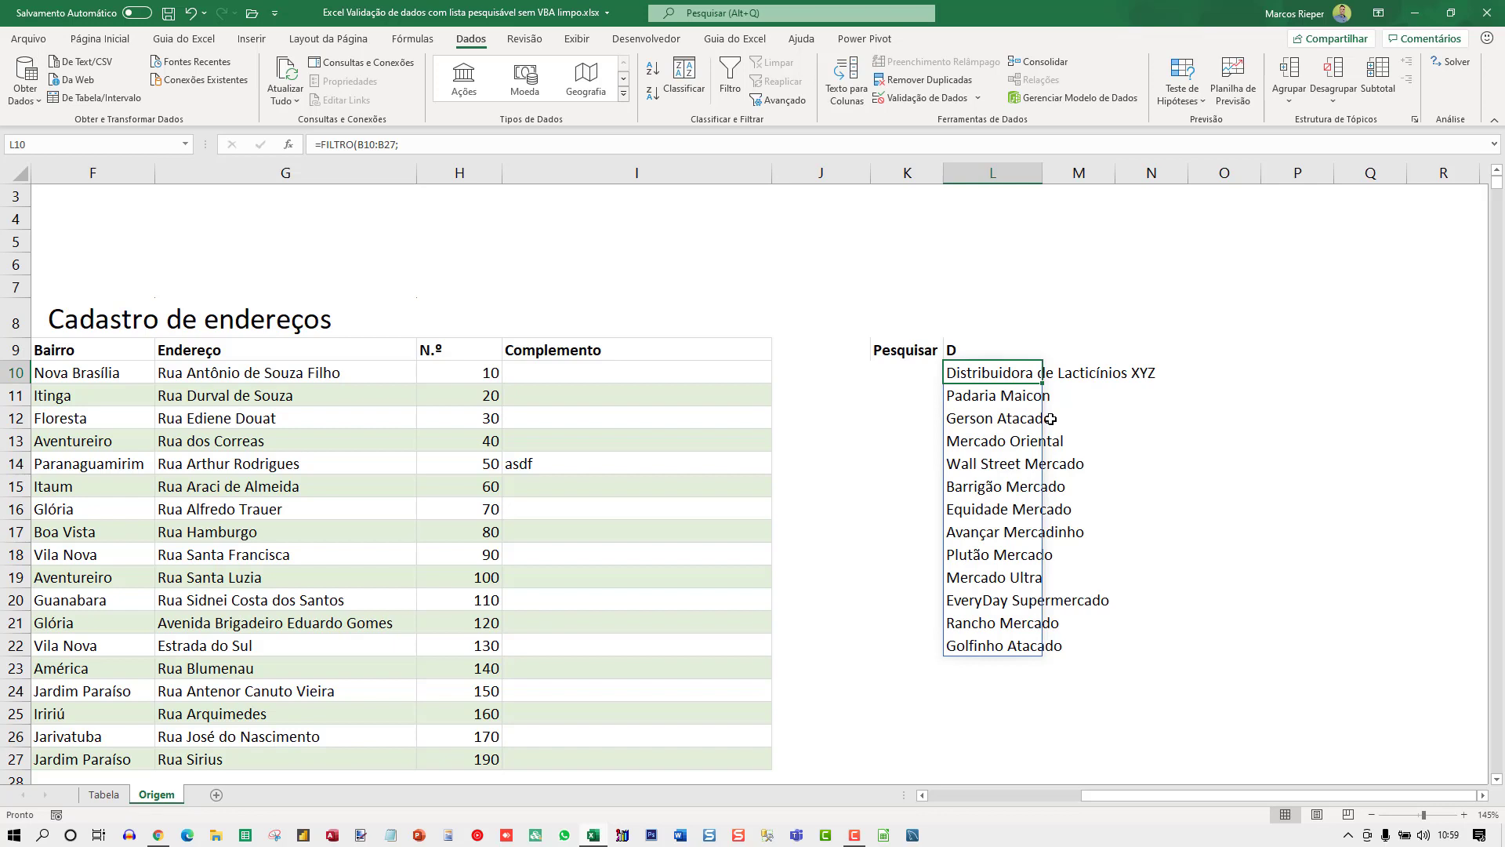
key(F2)
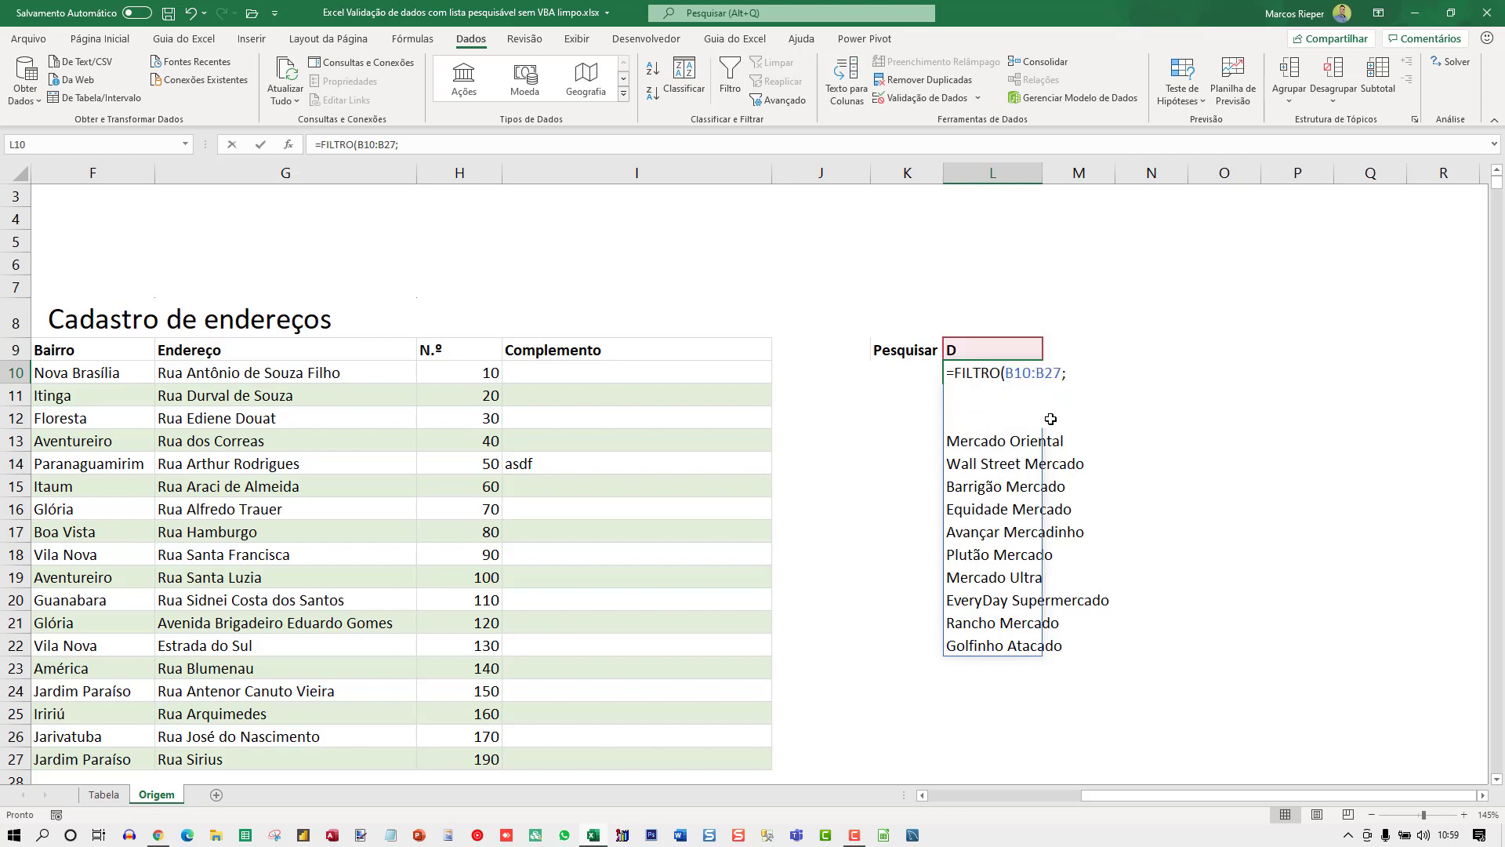
key(ctrl+Home)
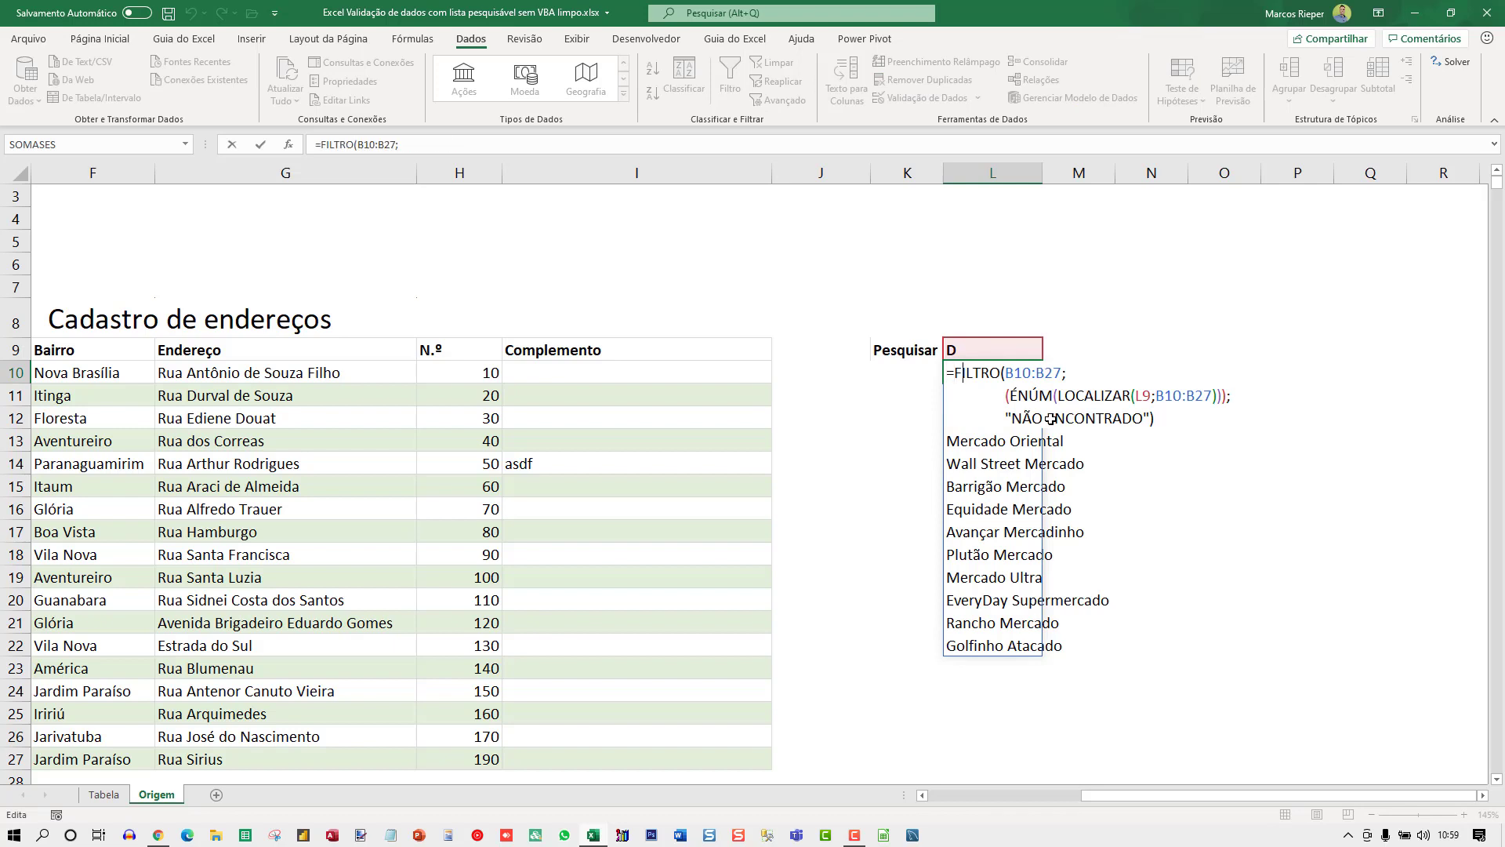
text(CLASSIFICAR)
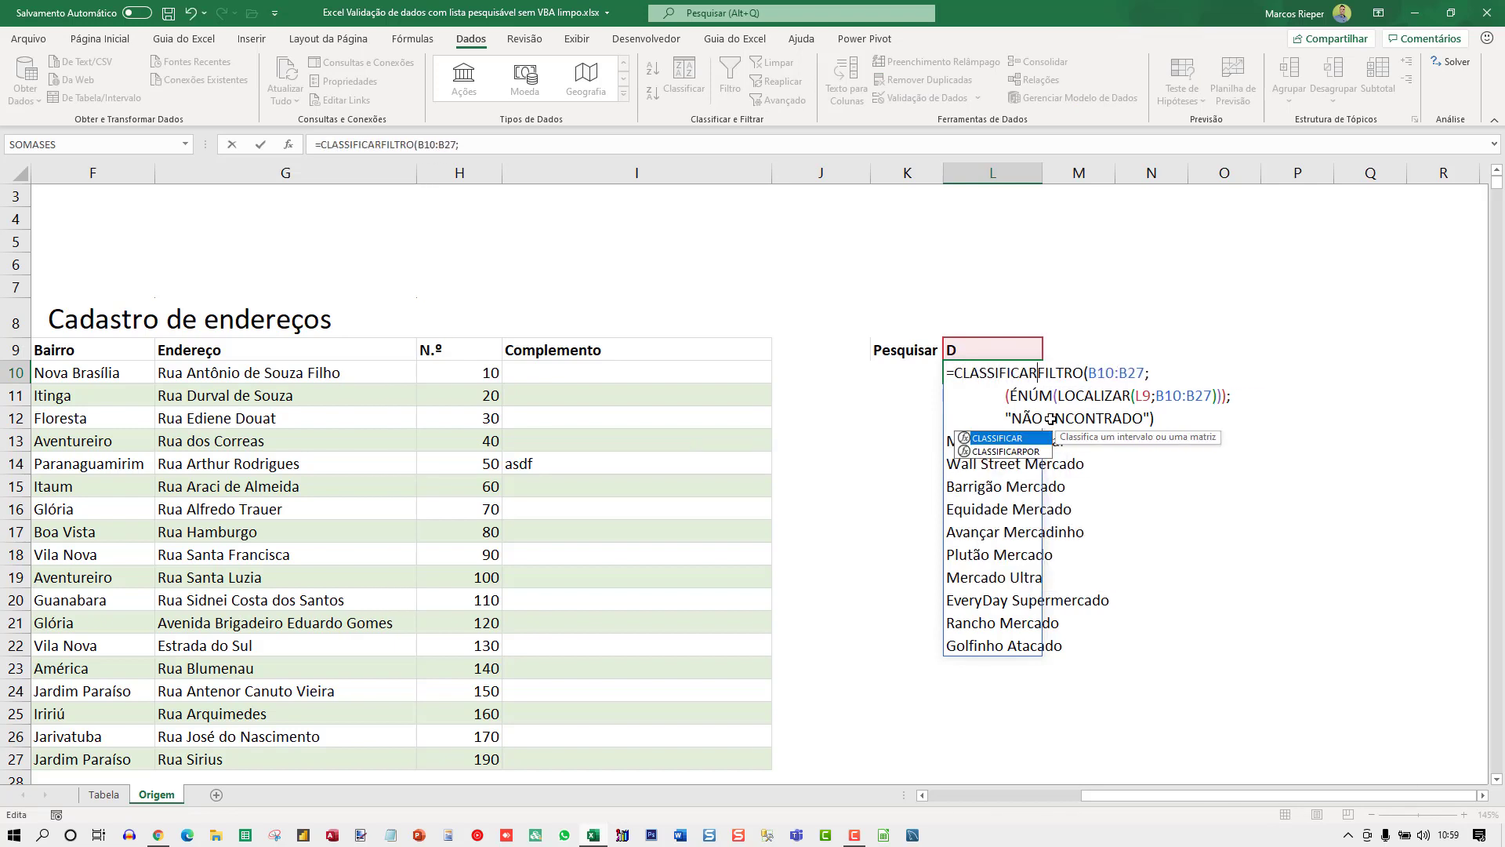
text(()
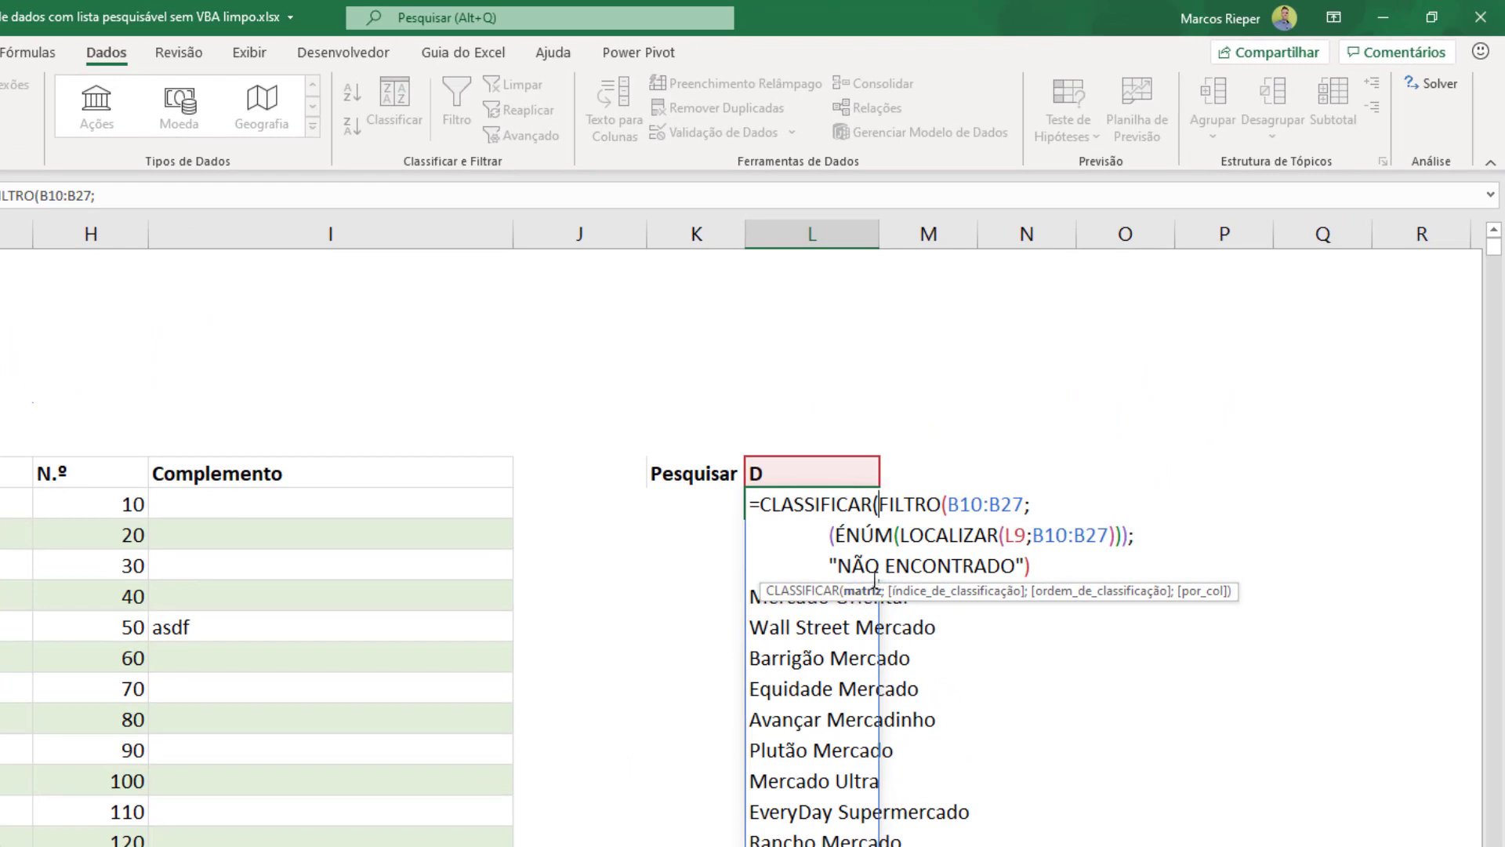
click(1066, 562)
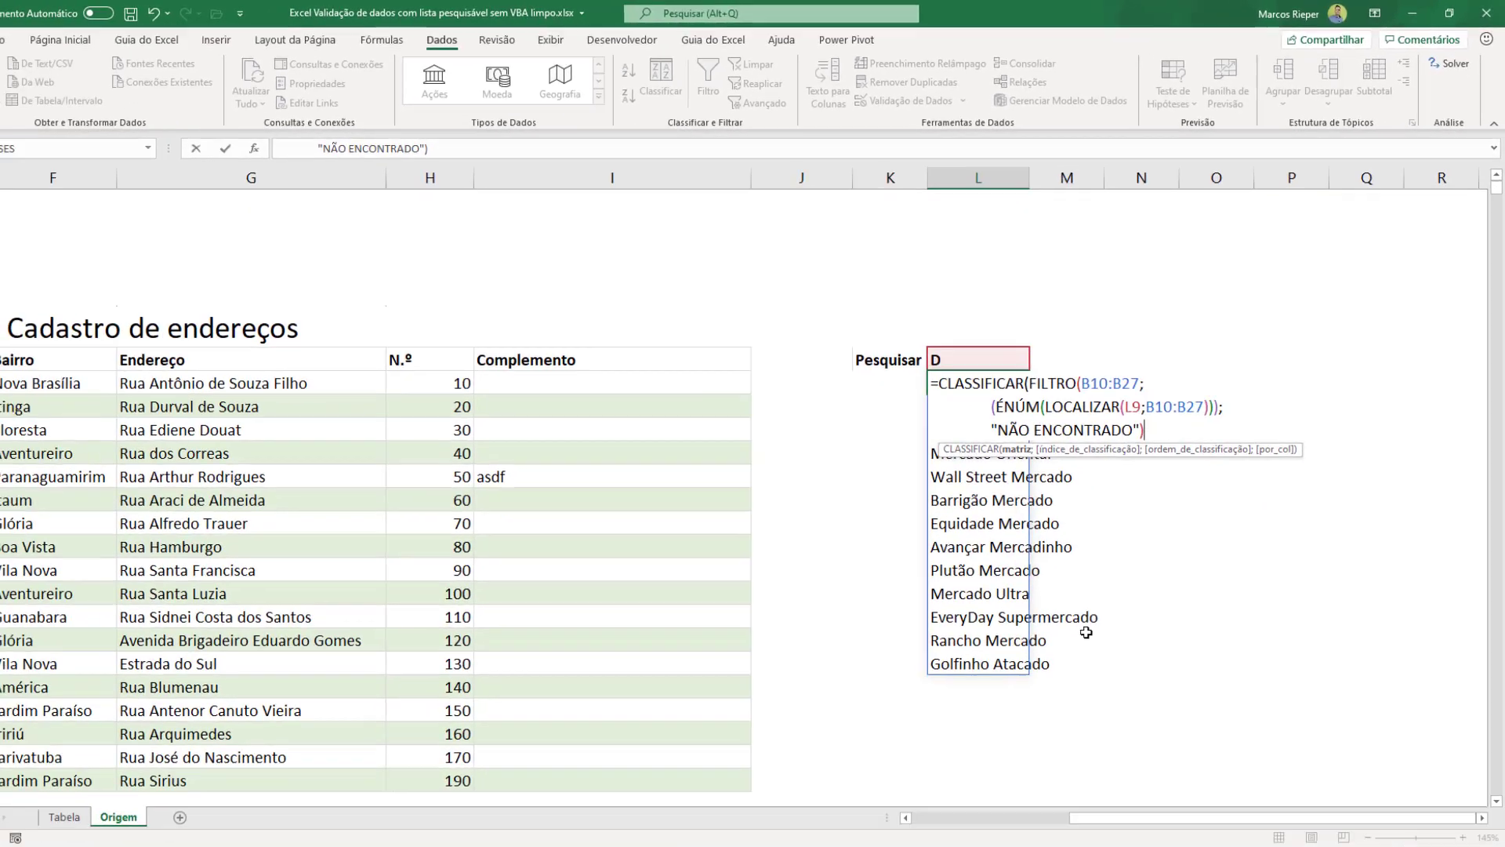
text())
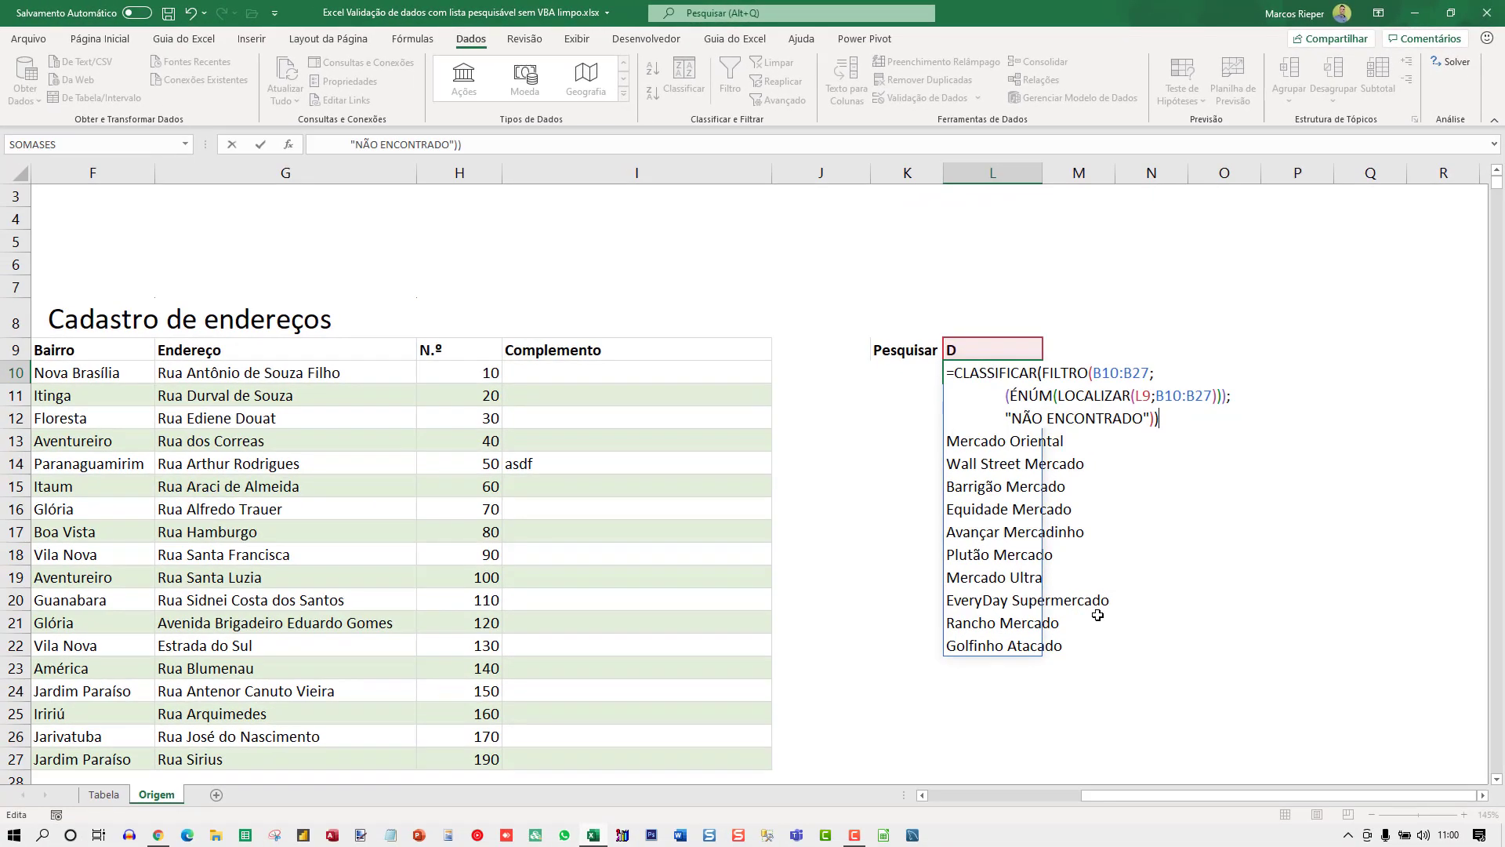
key(ctrl+Return)
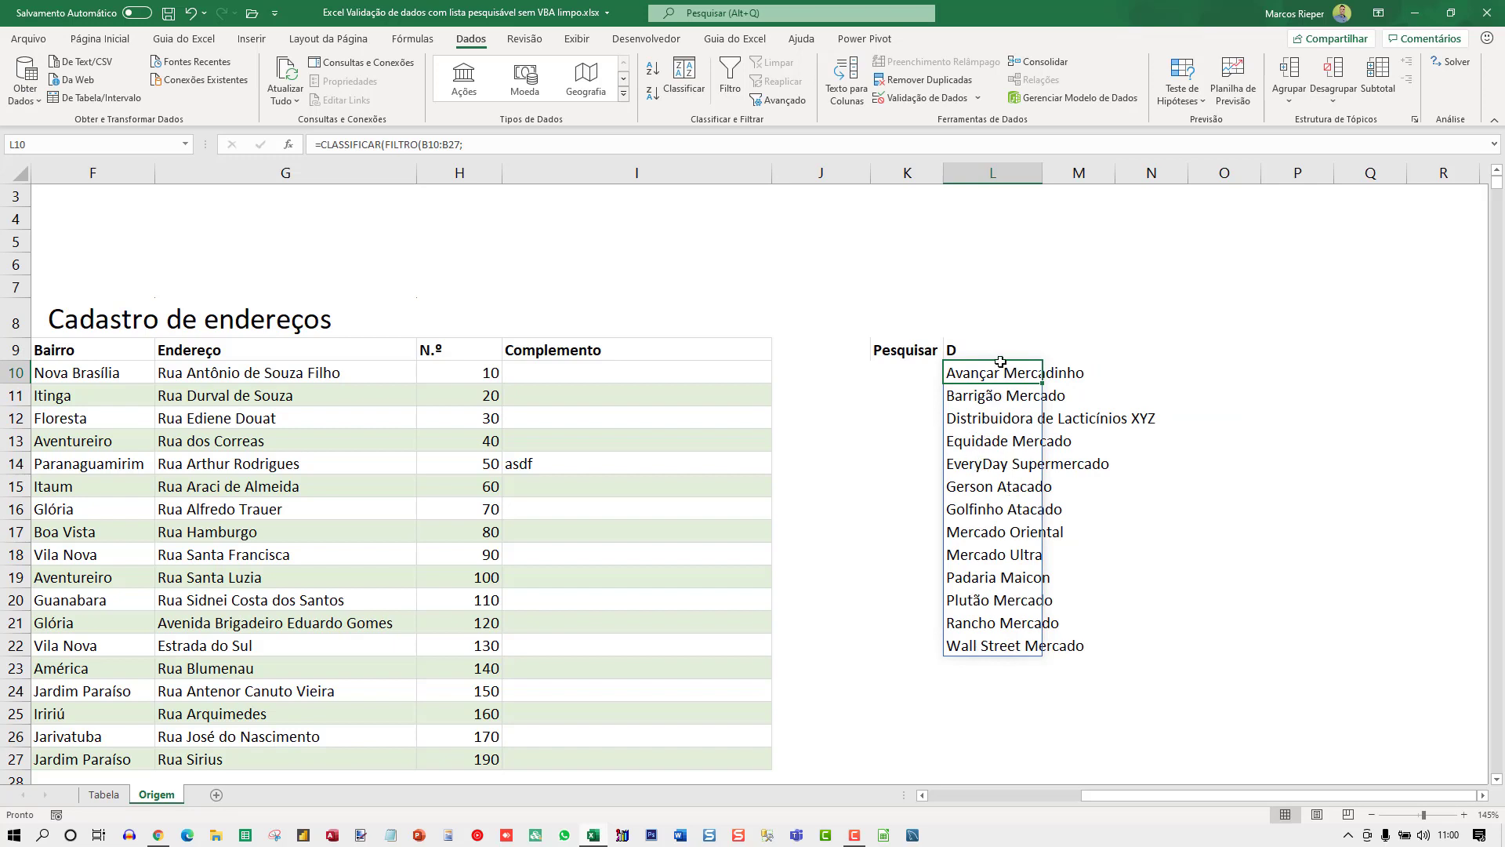
- Try linking the Local cell B10 on the Tabela sheet to the search term with the formula =Origem!L9
click(972, 349)
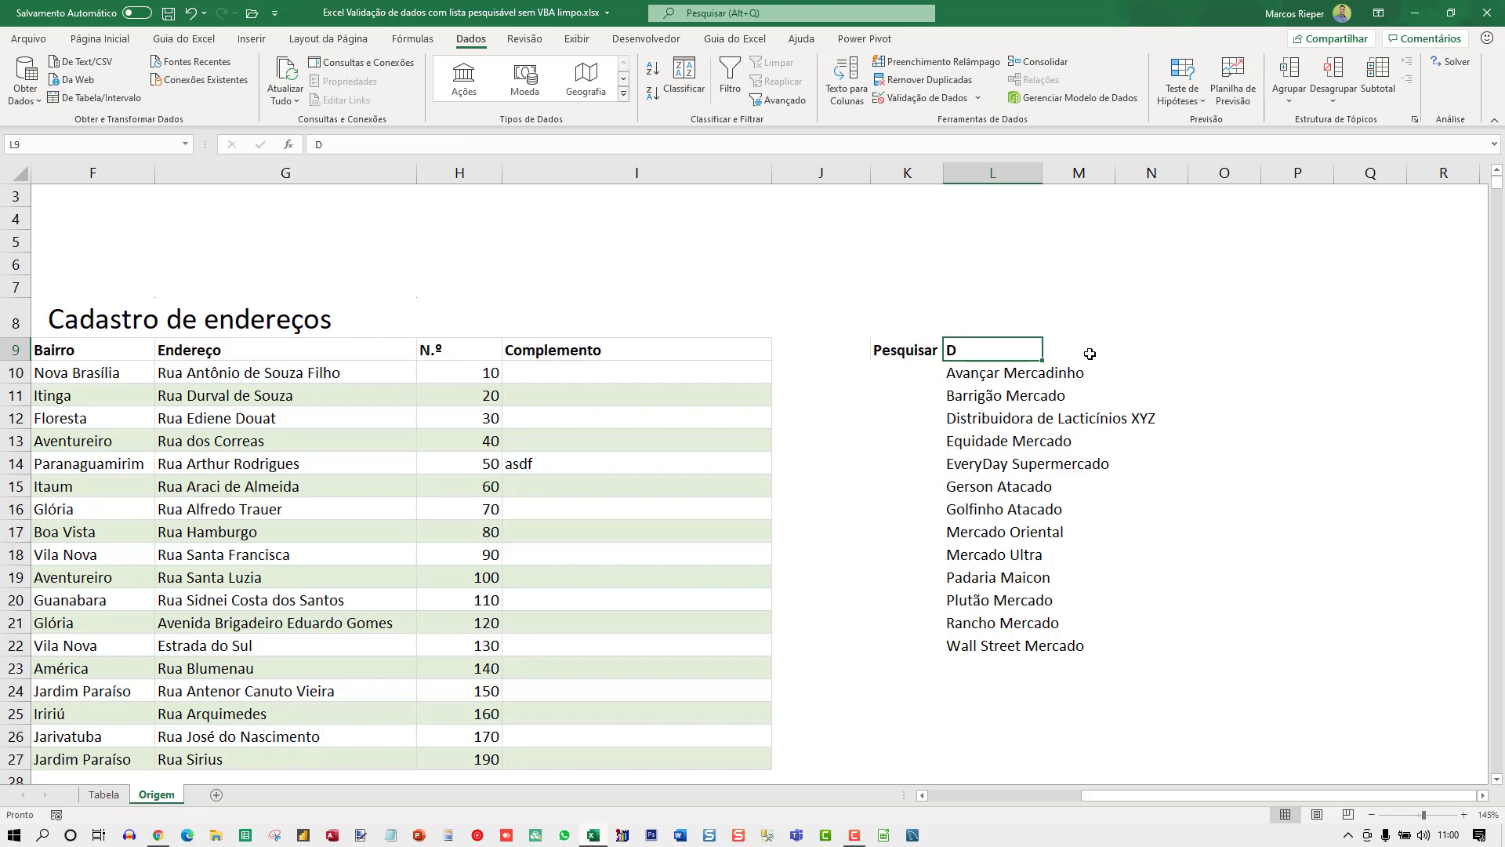
ctrl+scroll(1106, 362, up, 1)
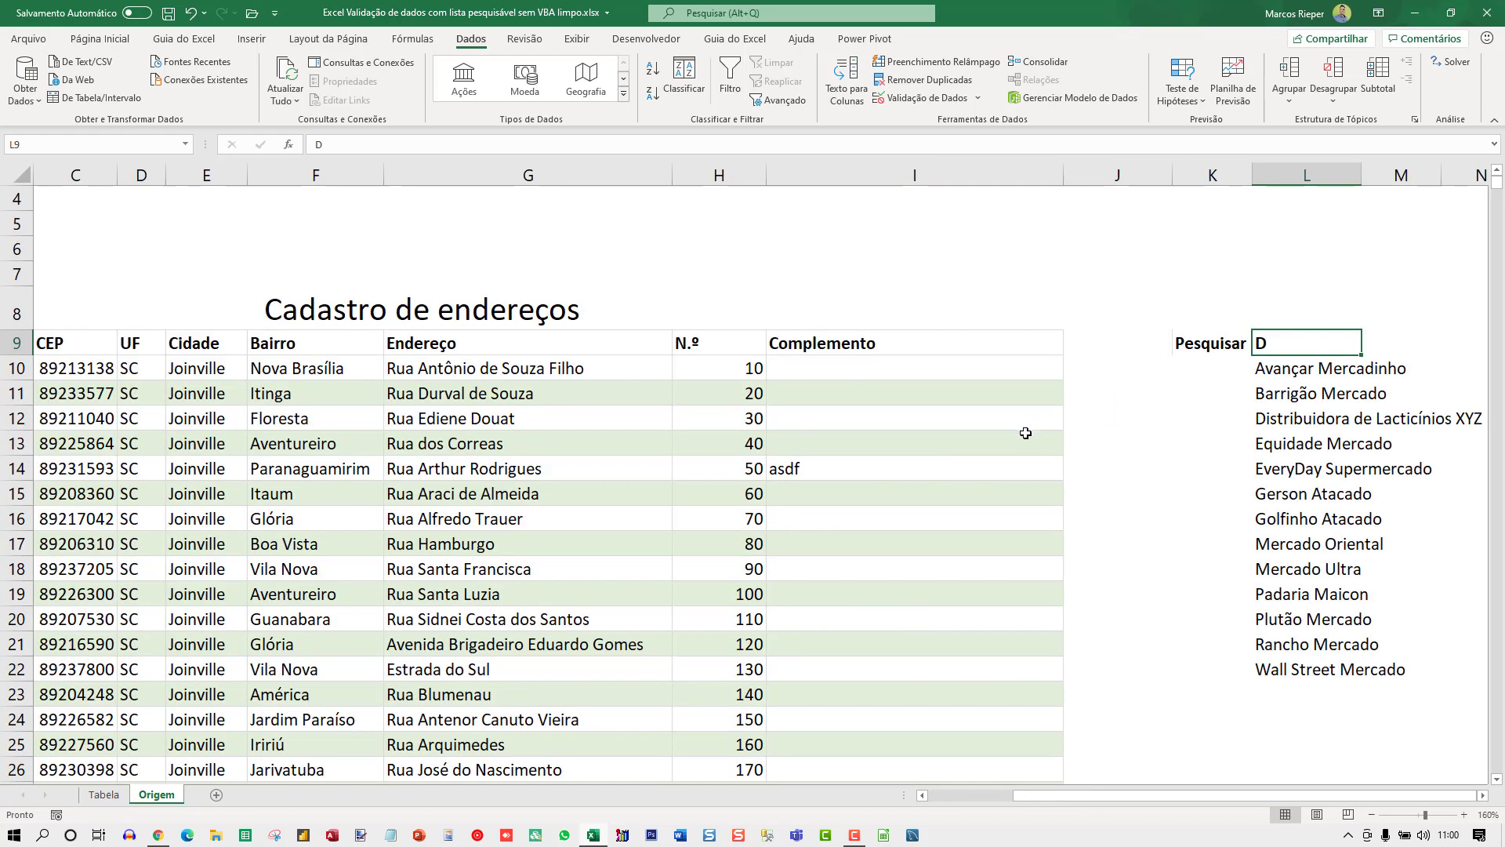
ctrl+scroll(1025, 430, down, 2)
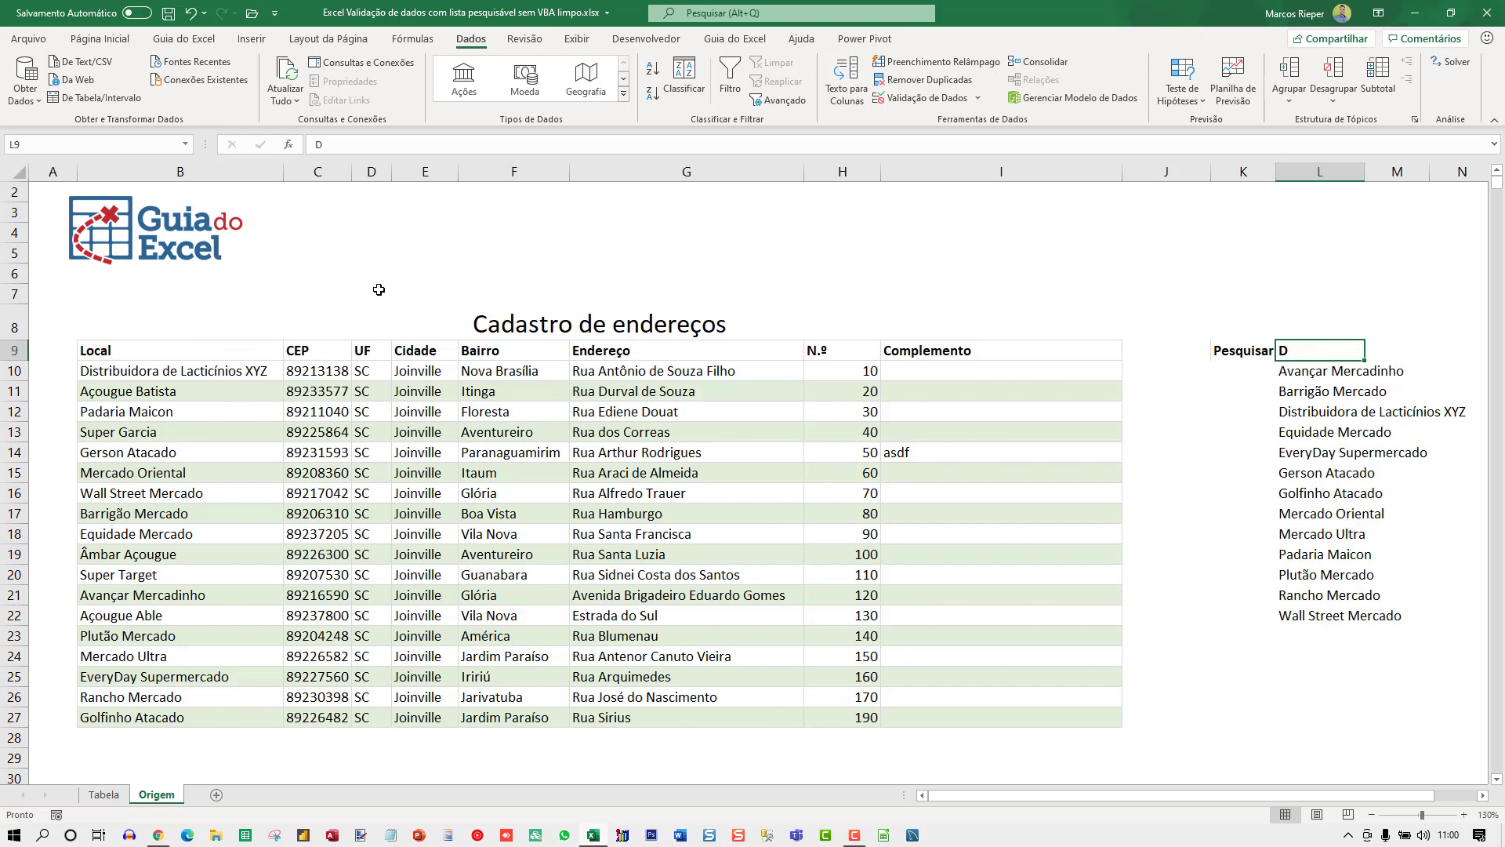
click(114, 801)
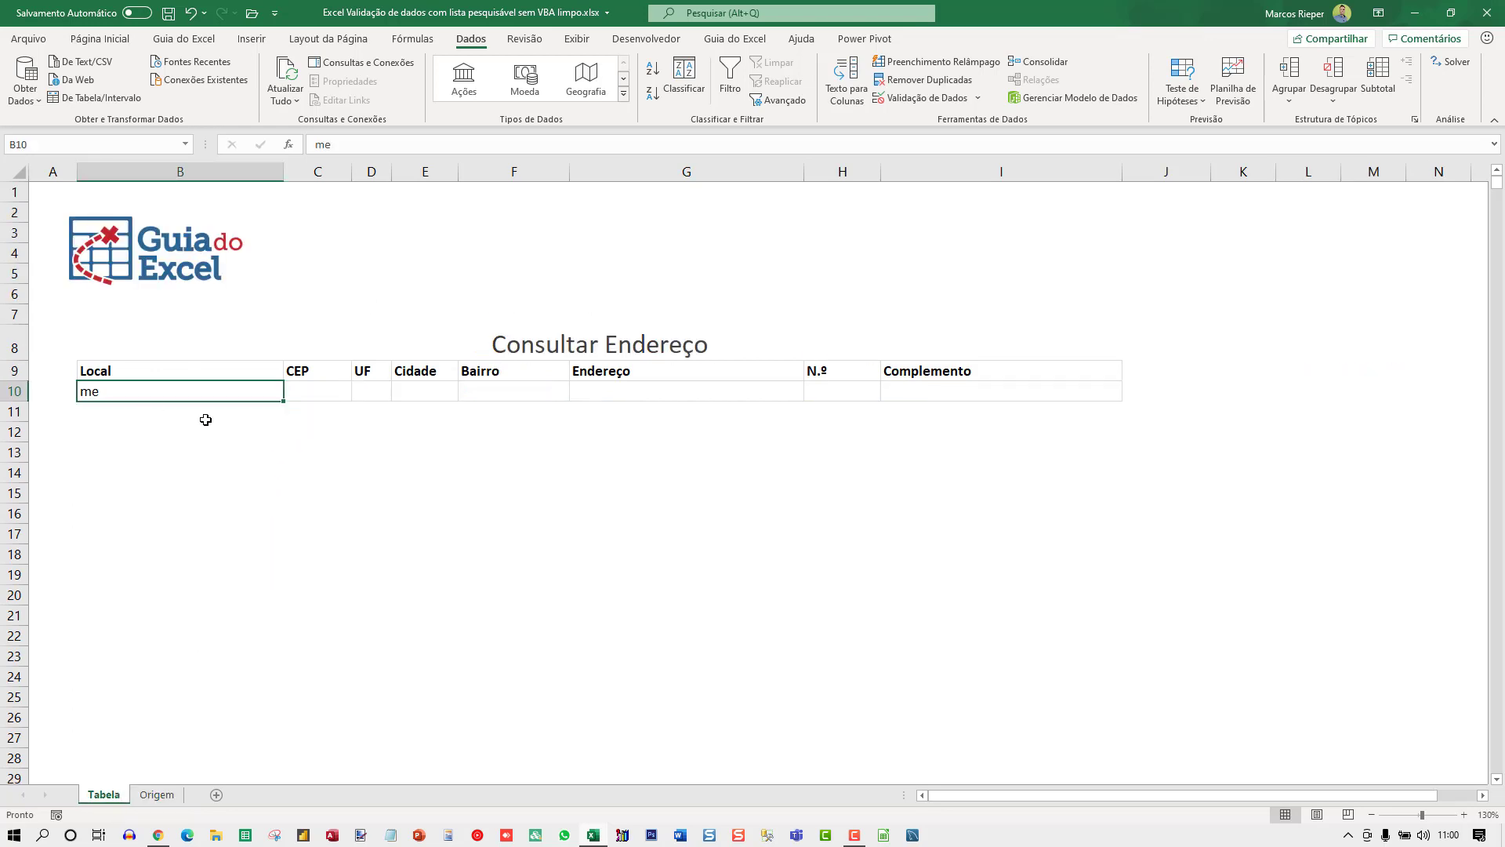
text(=)
click(156, 794)
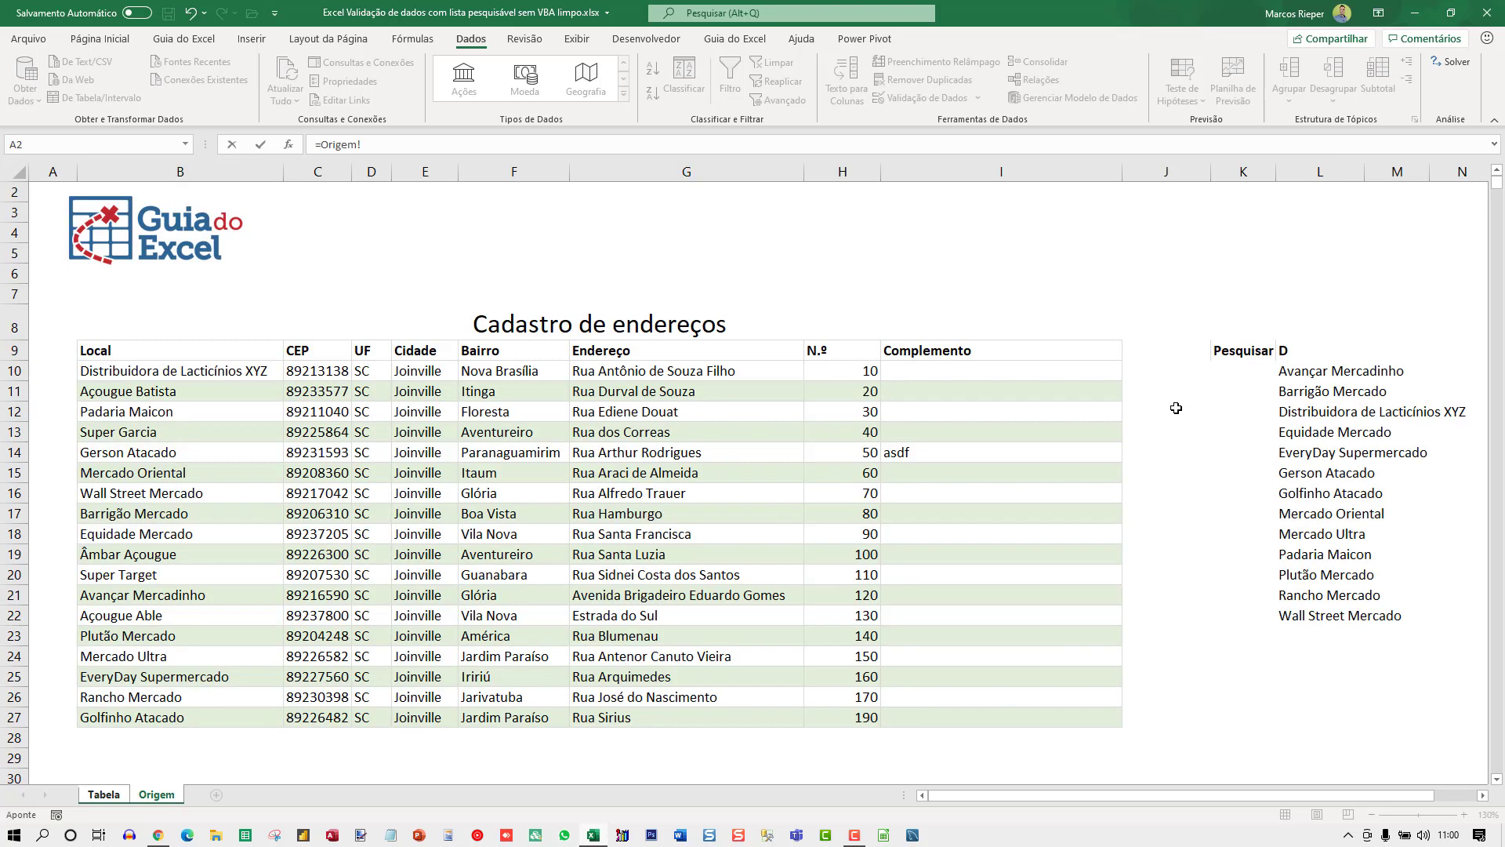
click(1325, 350)
key(Return)
key(Up)
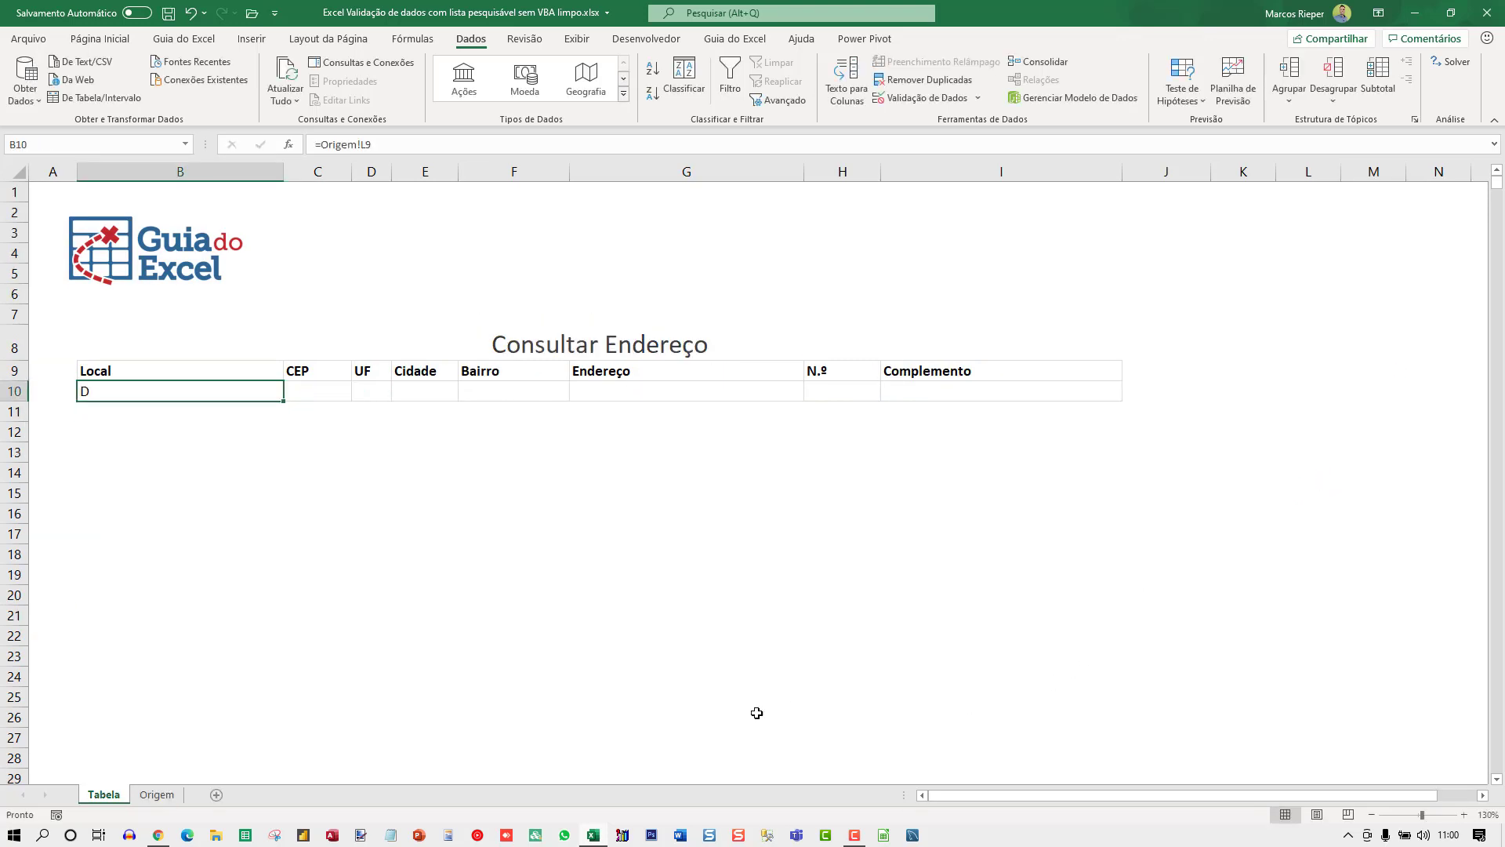
- Try to make the Pesquisar cell L9 on the Origem sheet refer back to the Local cell with =Tabela!B10
click(156, 795)
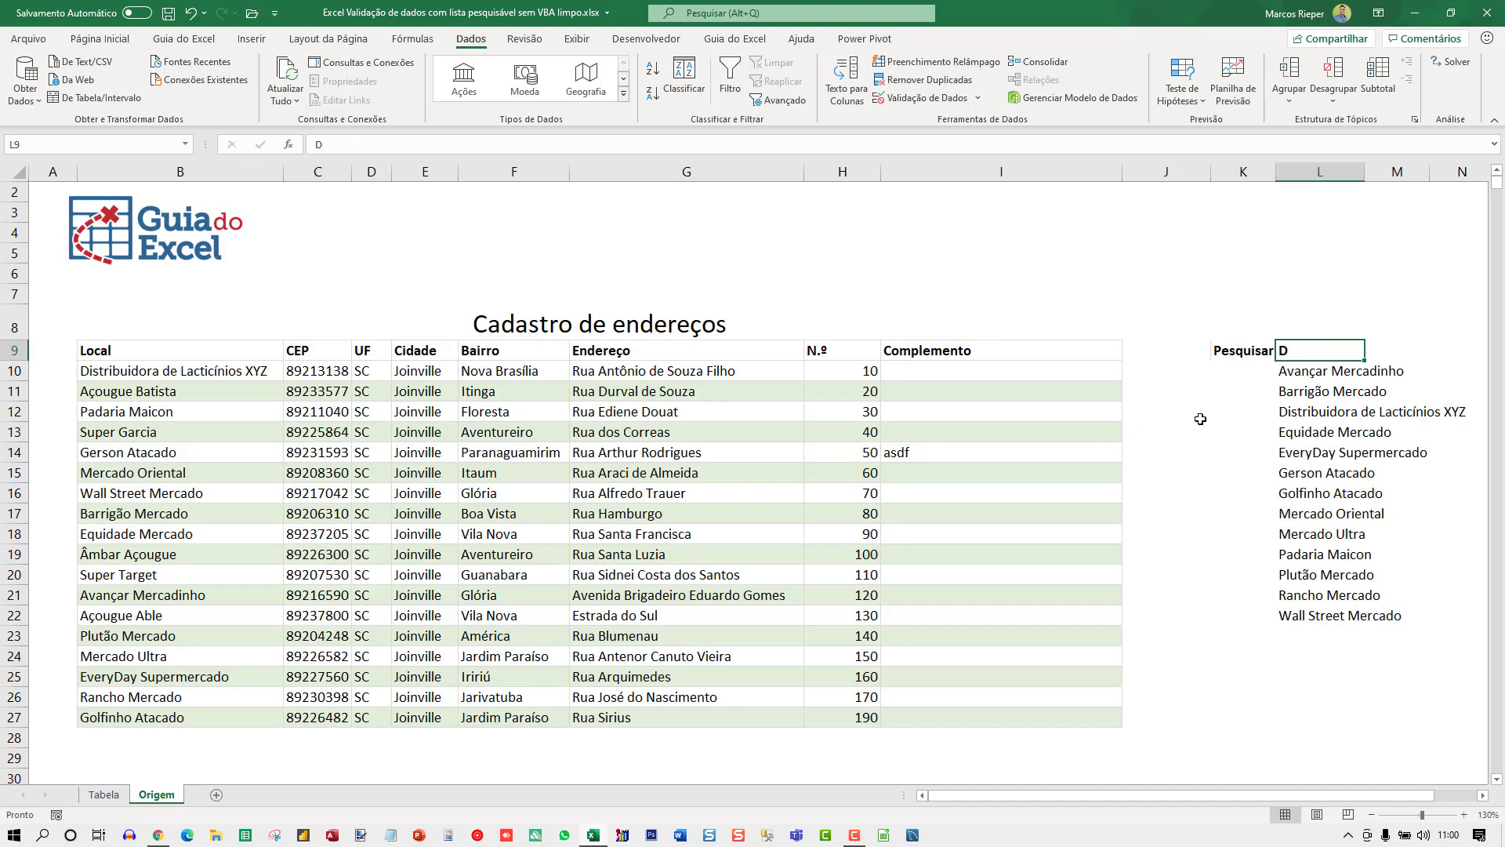
click(104, 794)
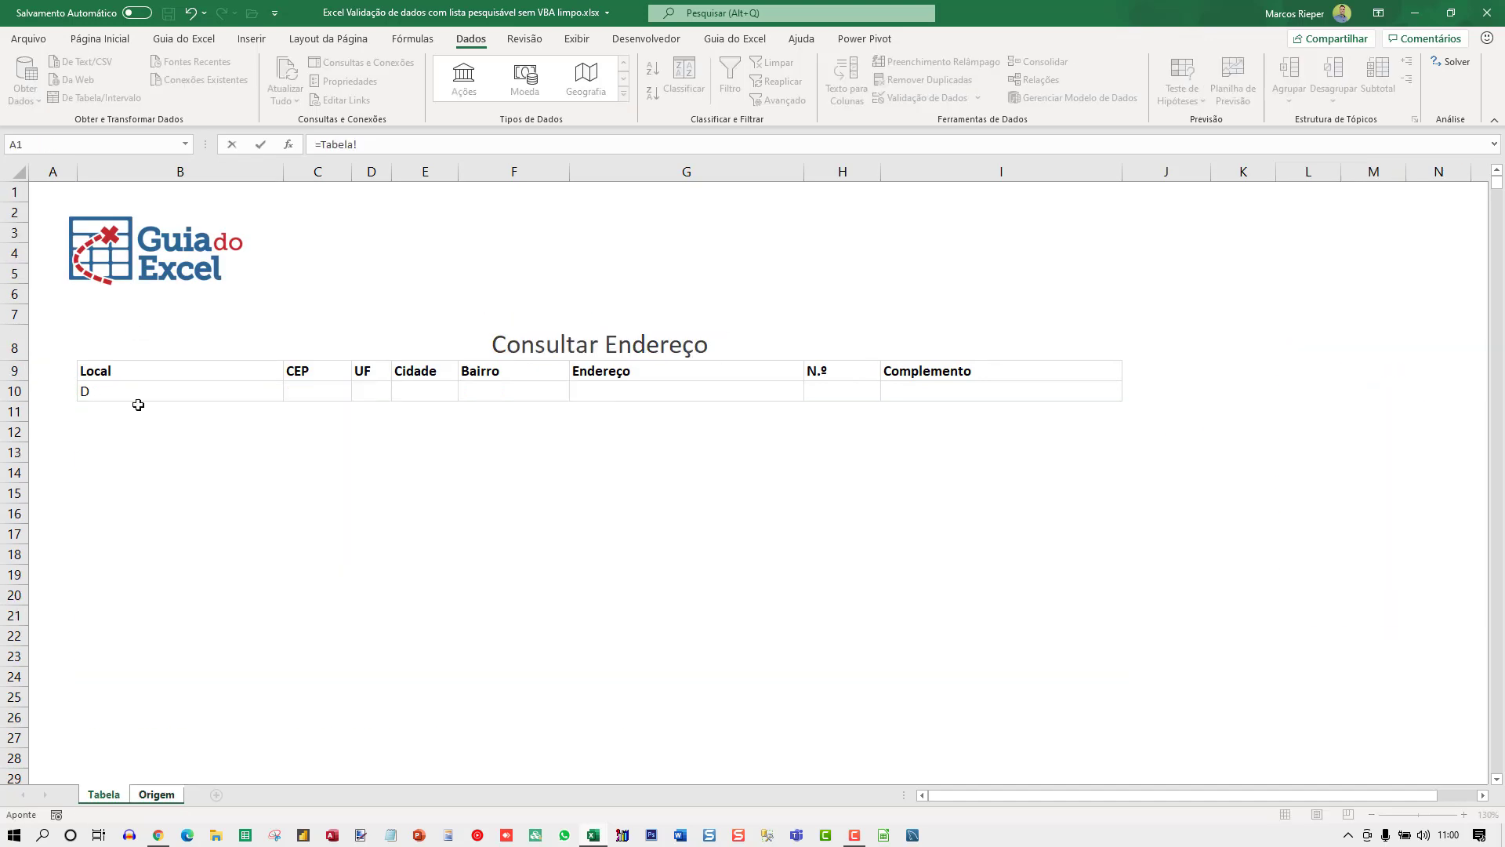
click(126, 397)
key(Return)
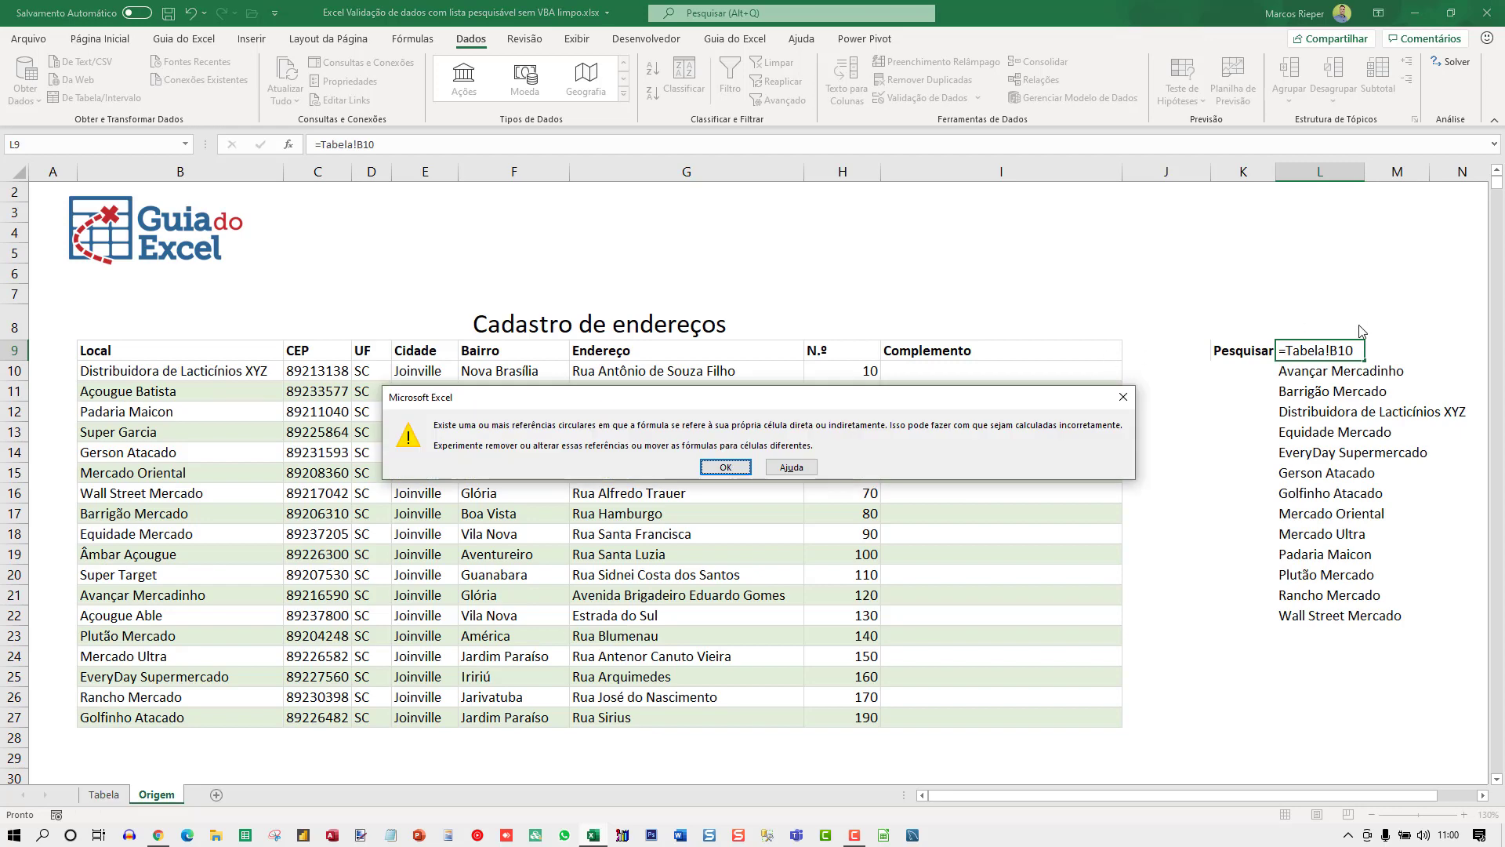
click(725, 468)
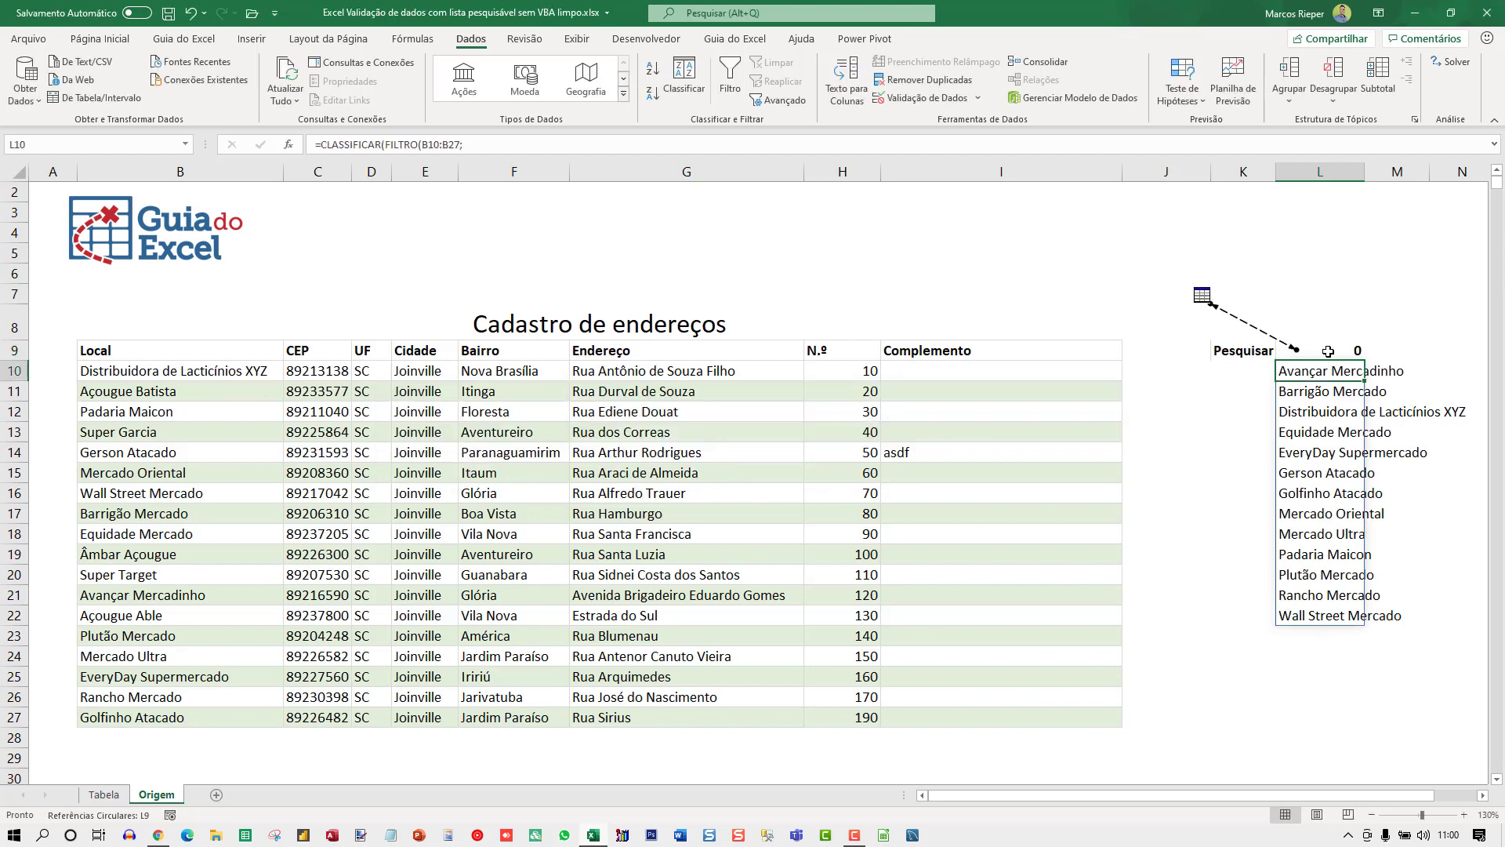
- Clear the Pesquisar cell L9 on the Origem sheet and the Local cell B10 on the Tabela sheet
key(Delete)
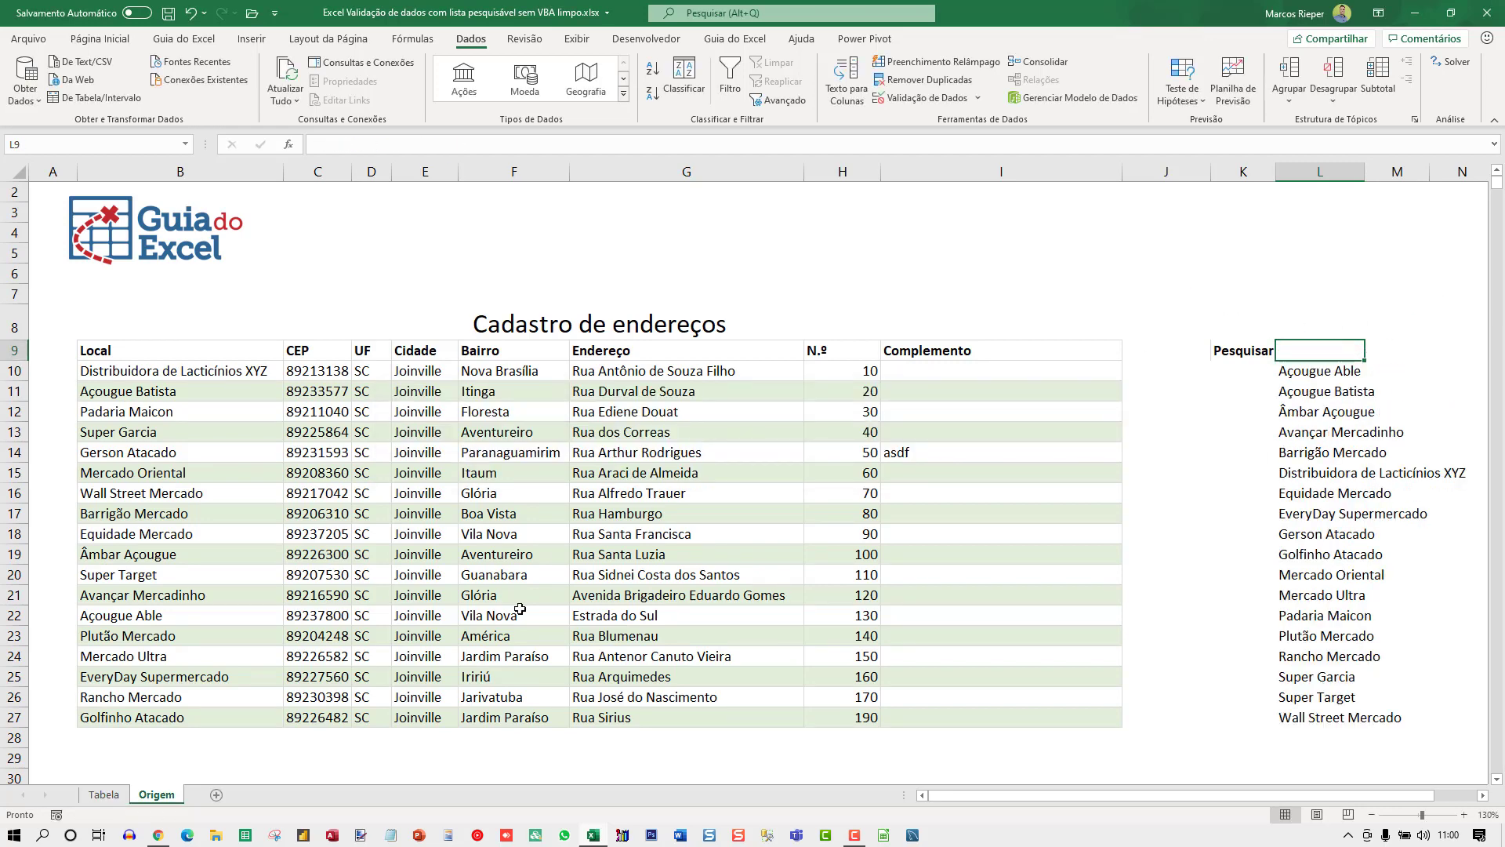
click(104, 795)
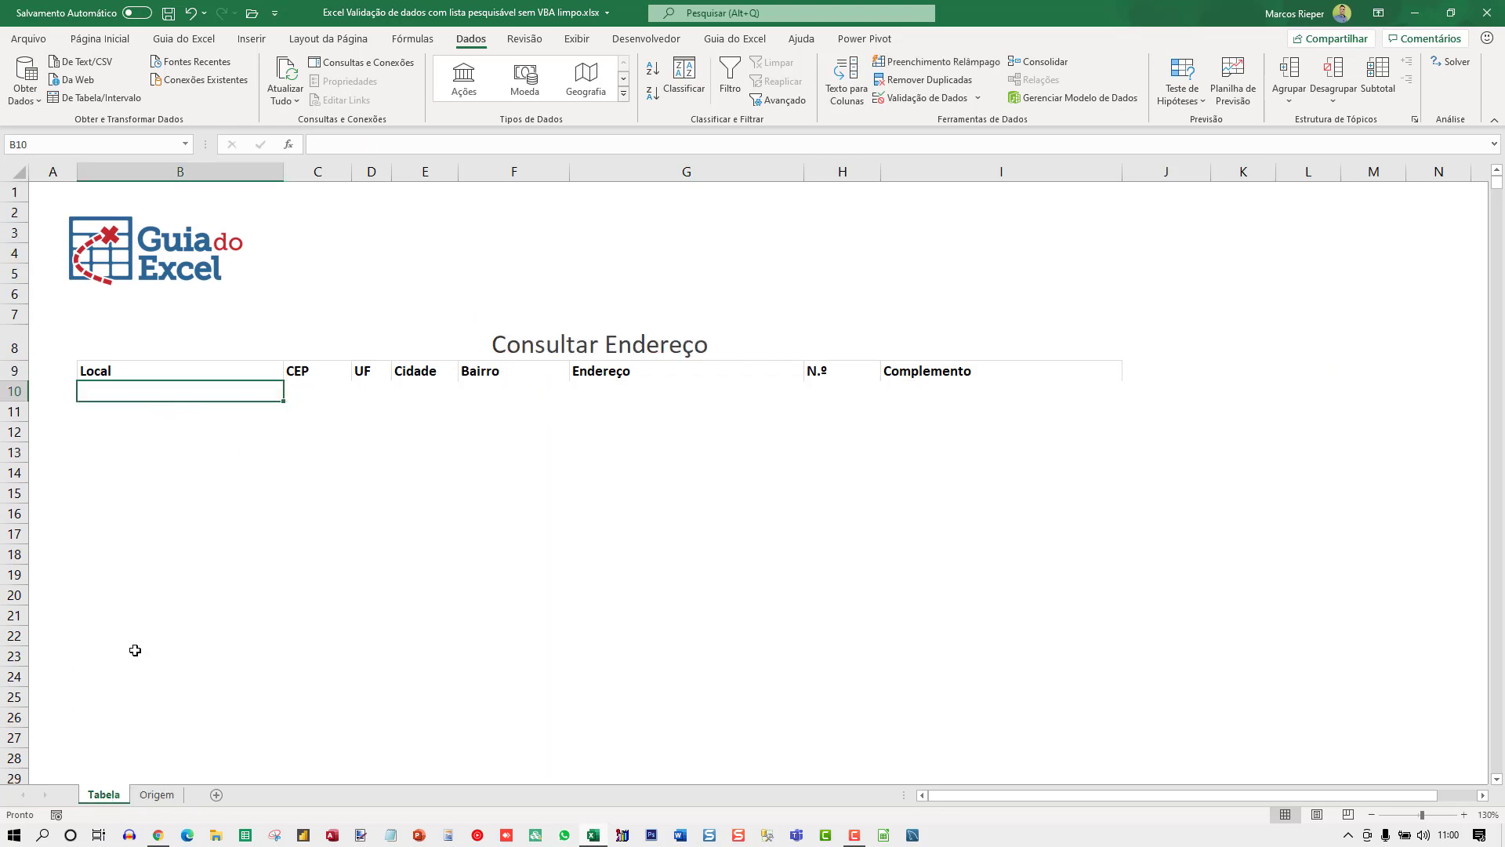
click(156, 794)
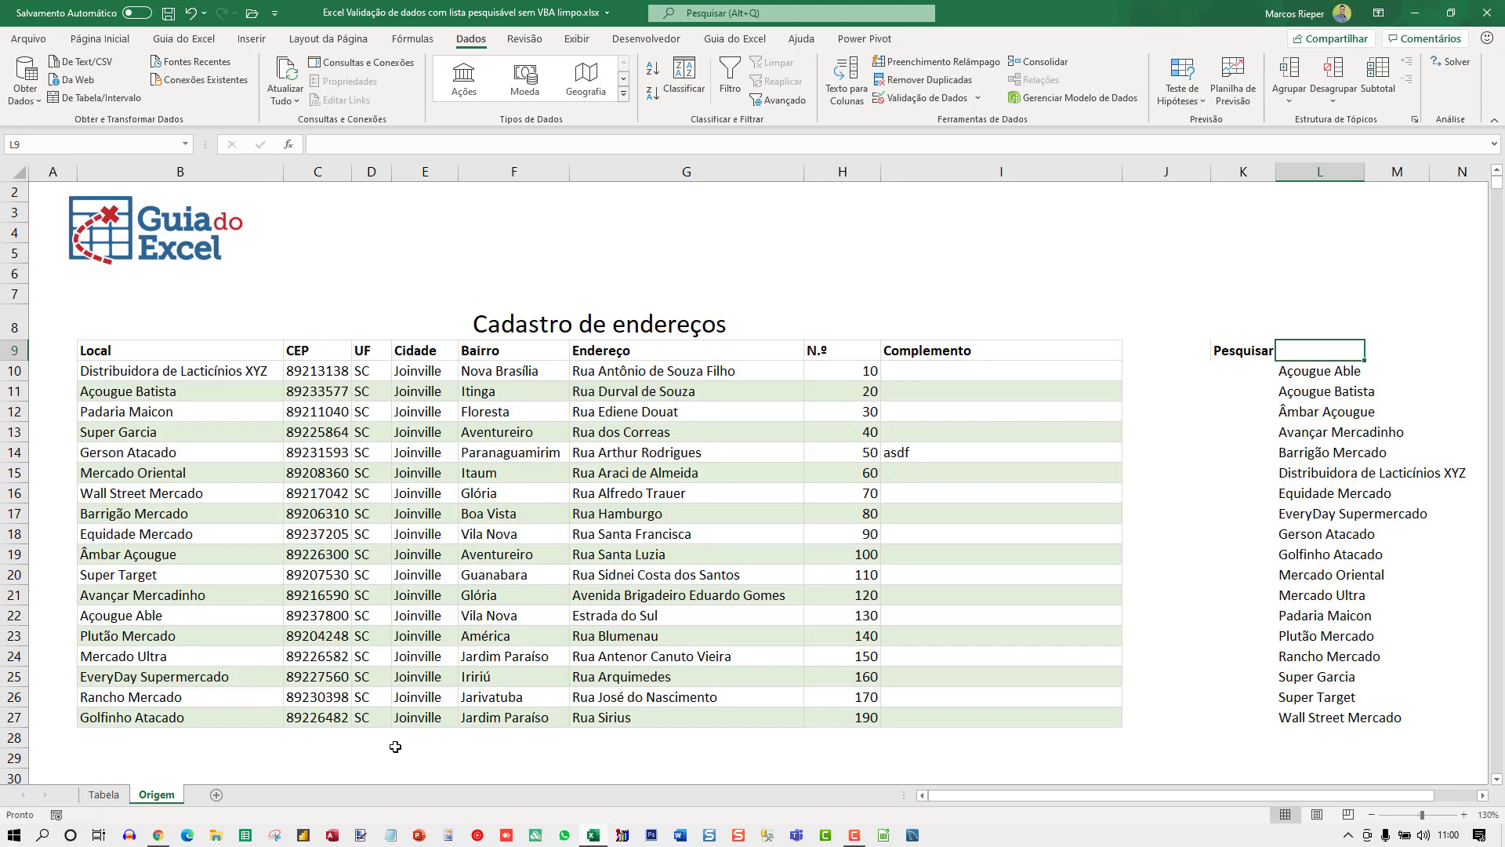
- Link the Pesquisar cell L9 on the Origem sheet to the Local cell with the formula =Tabela!B10
text(=)
click(124, 799)
click(186, 390)
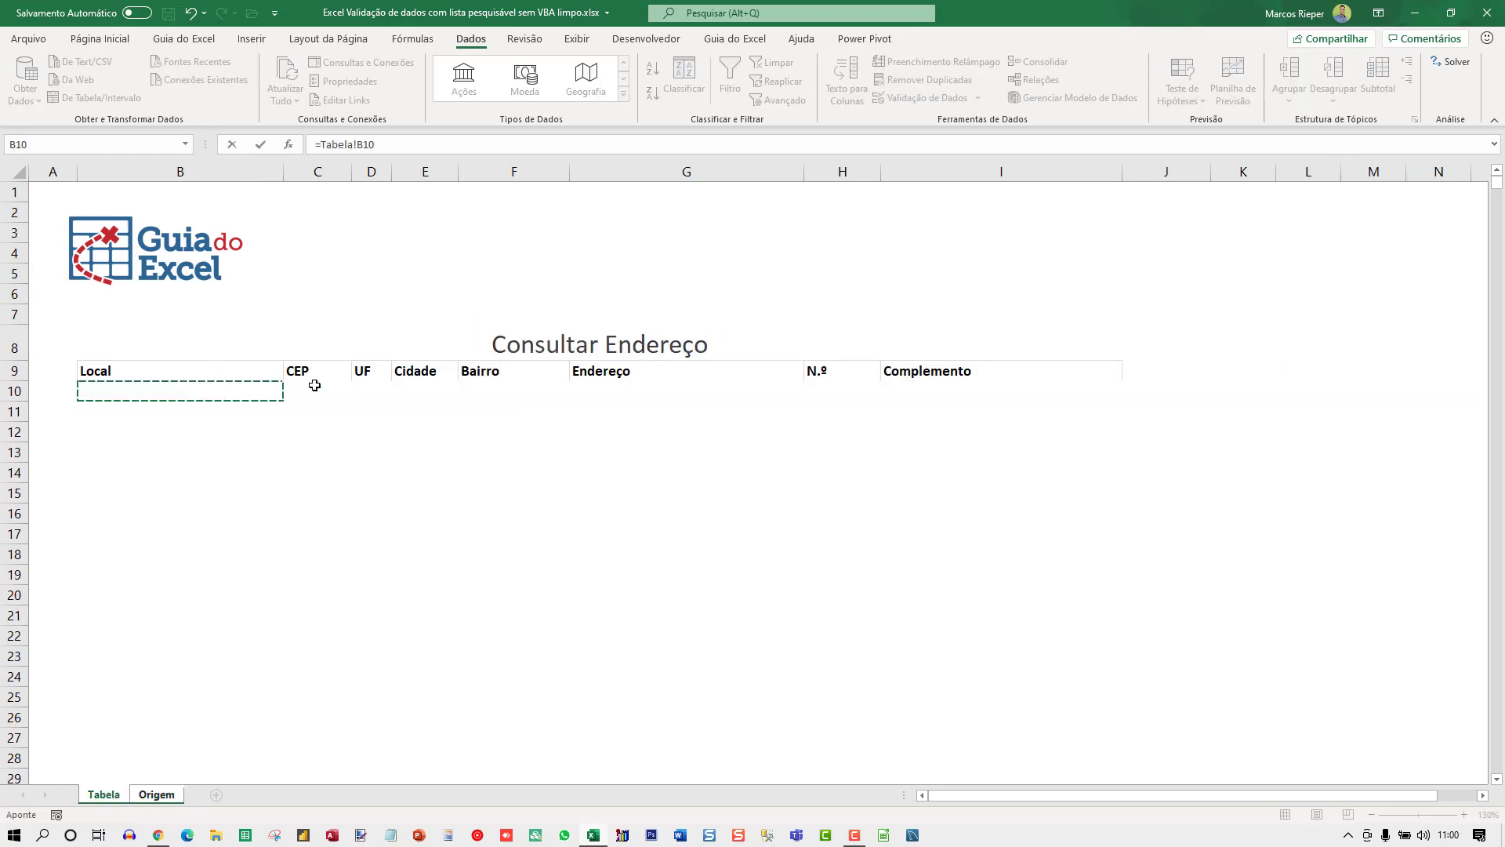
key(Return)
click(1311, 349)
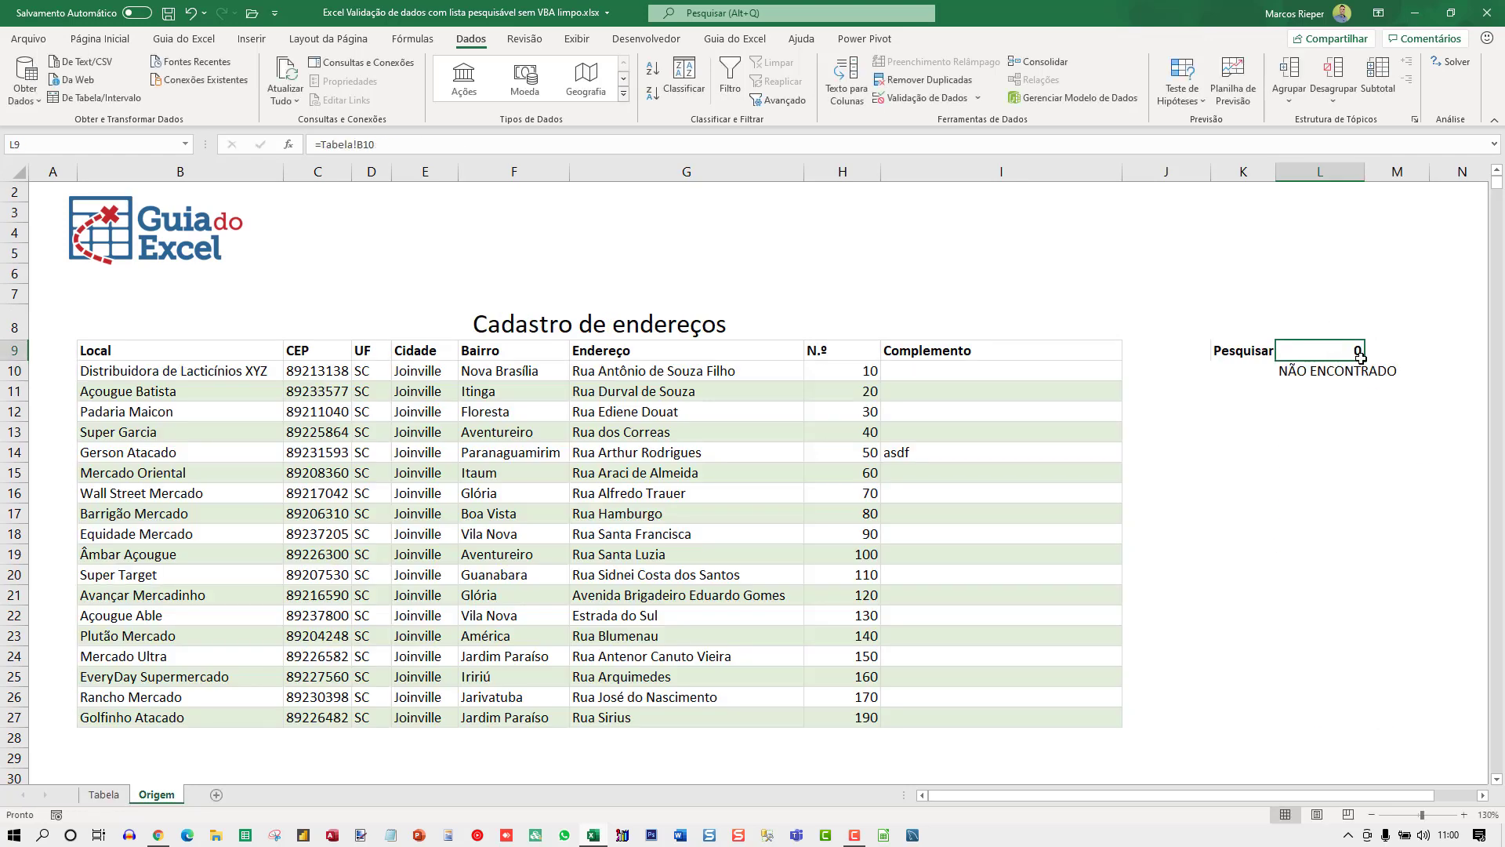
- Enter A in the Local cell B10 on the Tabela sheet and check the filtered list on the Origem sheet
click(110, 794)
text(A)
key(Return)
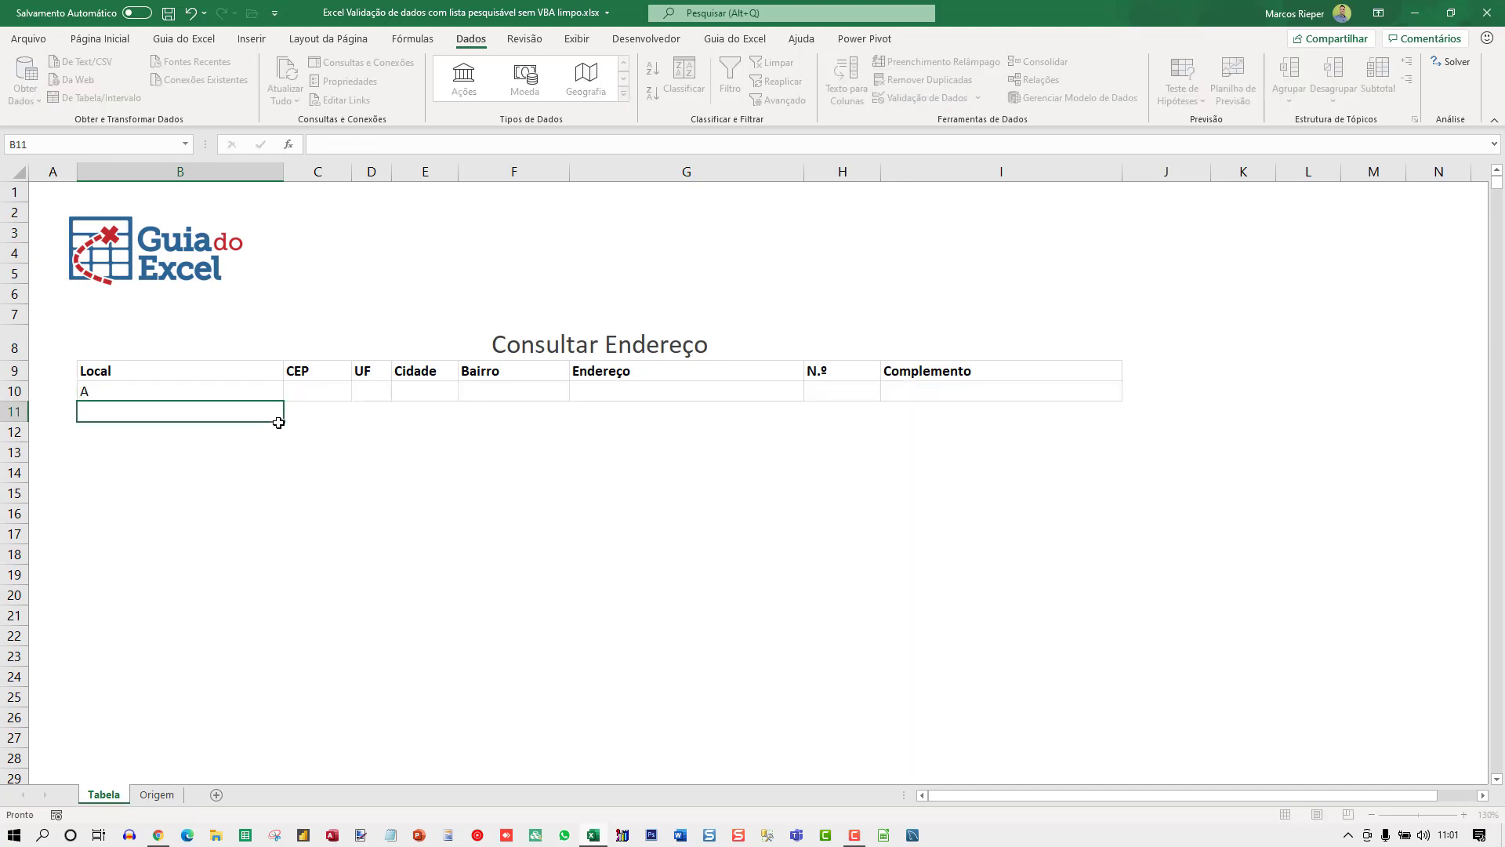
key(Up)
click(154, 797)
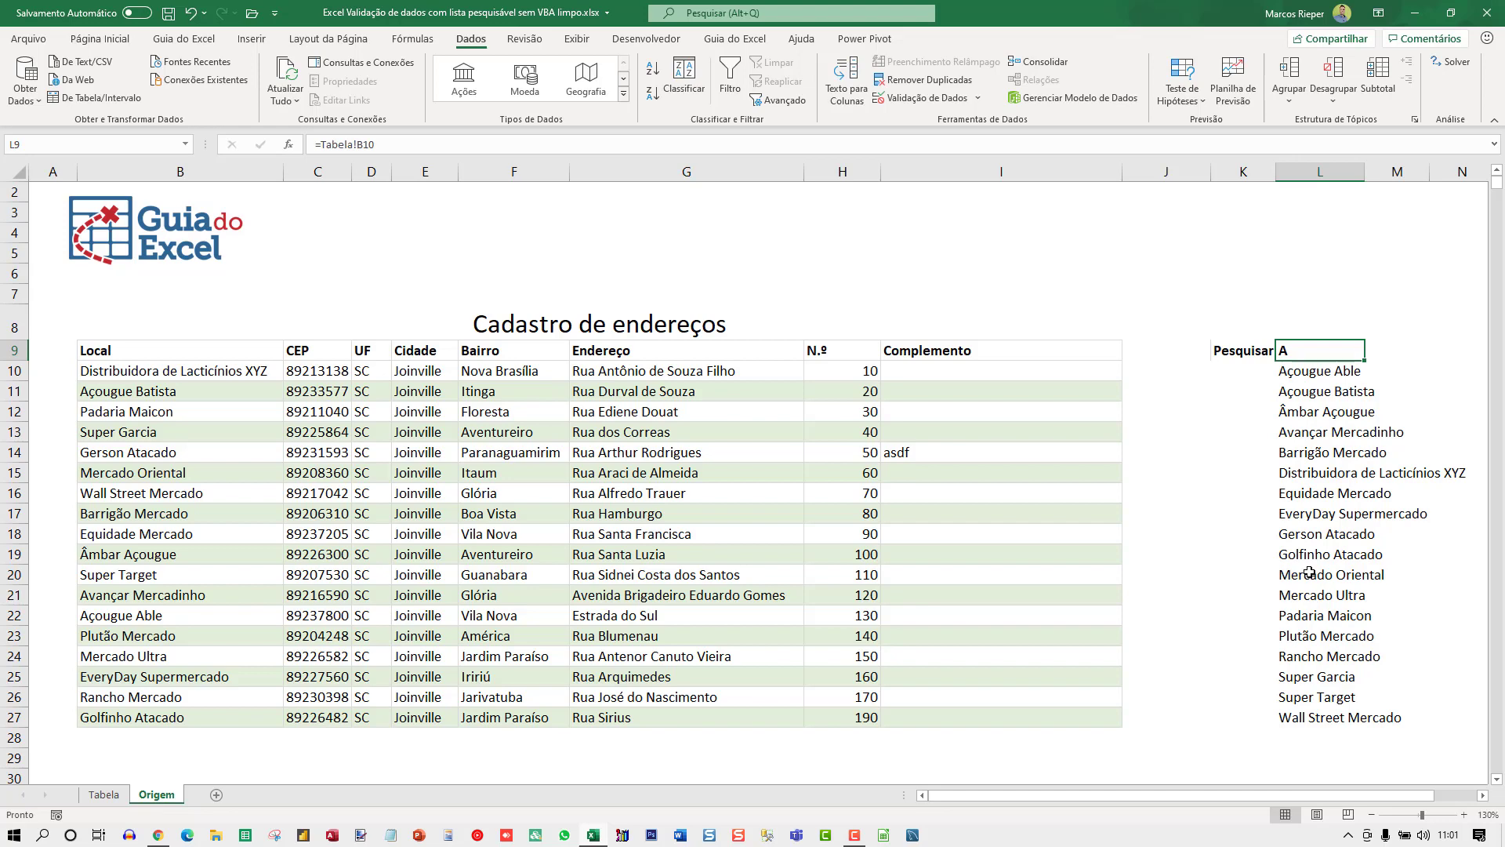
click(104, 795)
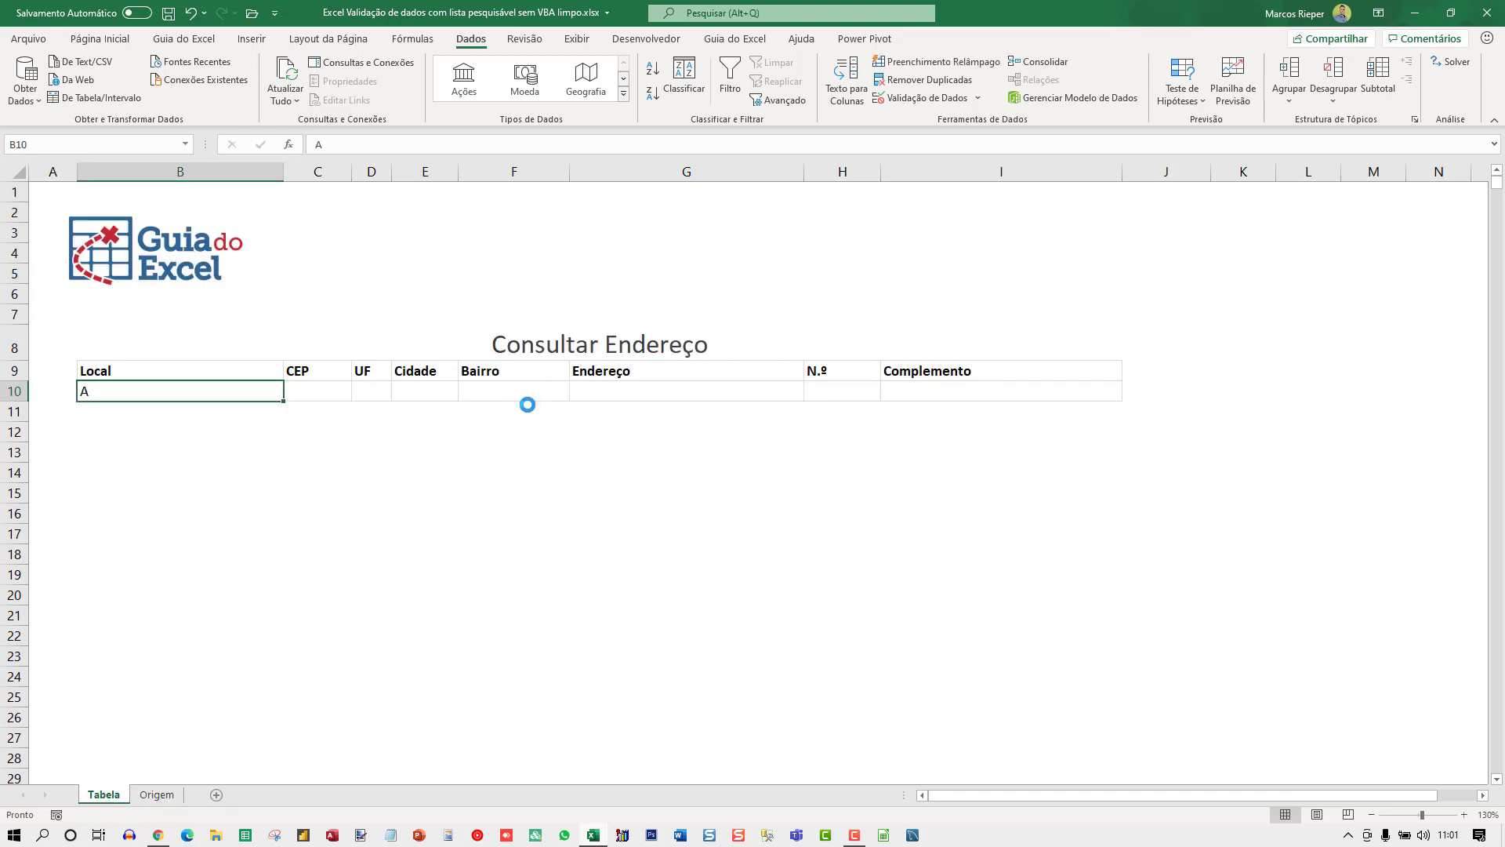
- Set the data validation of the Local cell B10 on the Tabela sheet to allow a list (Lista)
scroll(533, 406, up, 3)
scroll(517, 348, up, 1)
drag(328, 557, 12, 384)
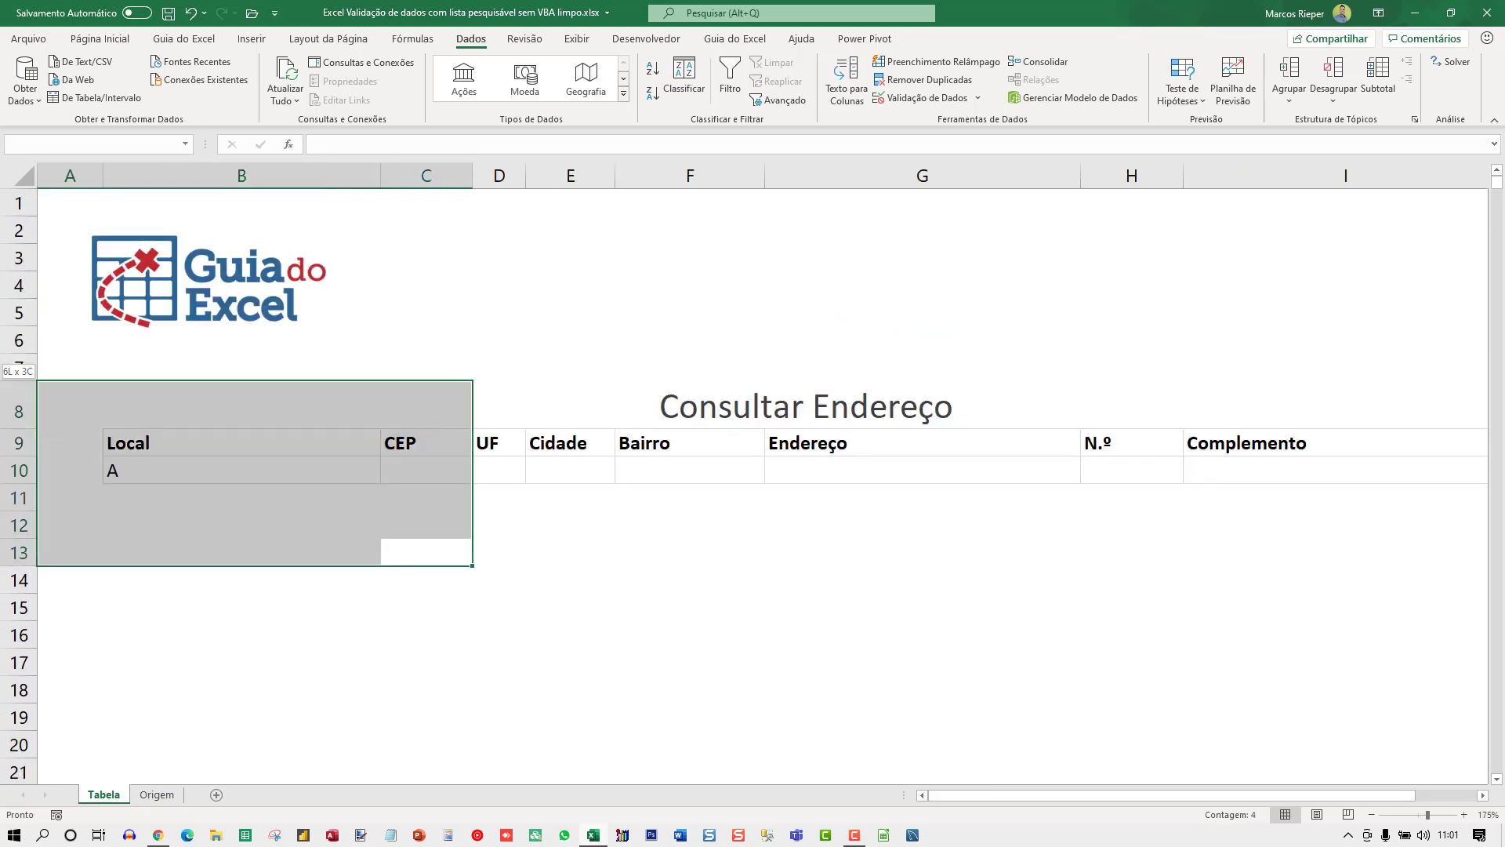
click(164, 476)
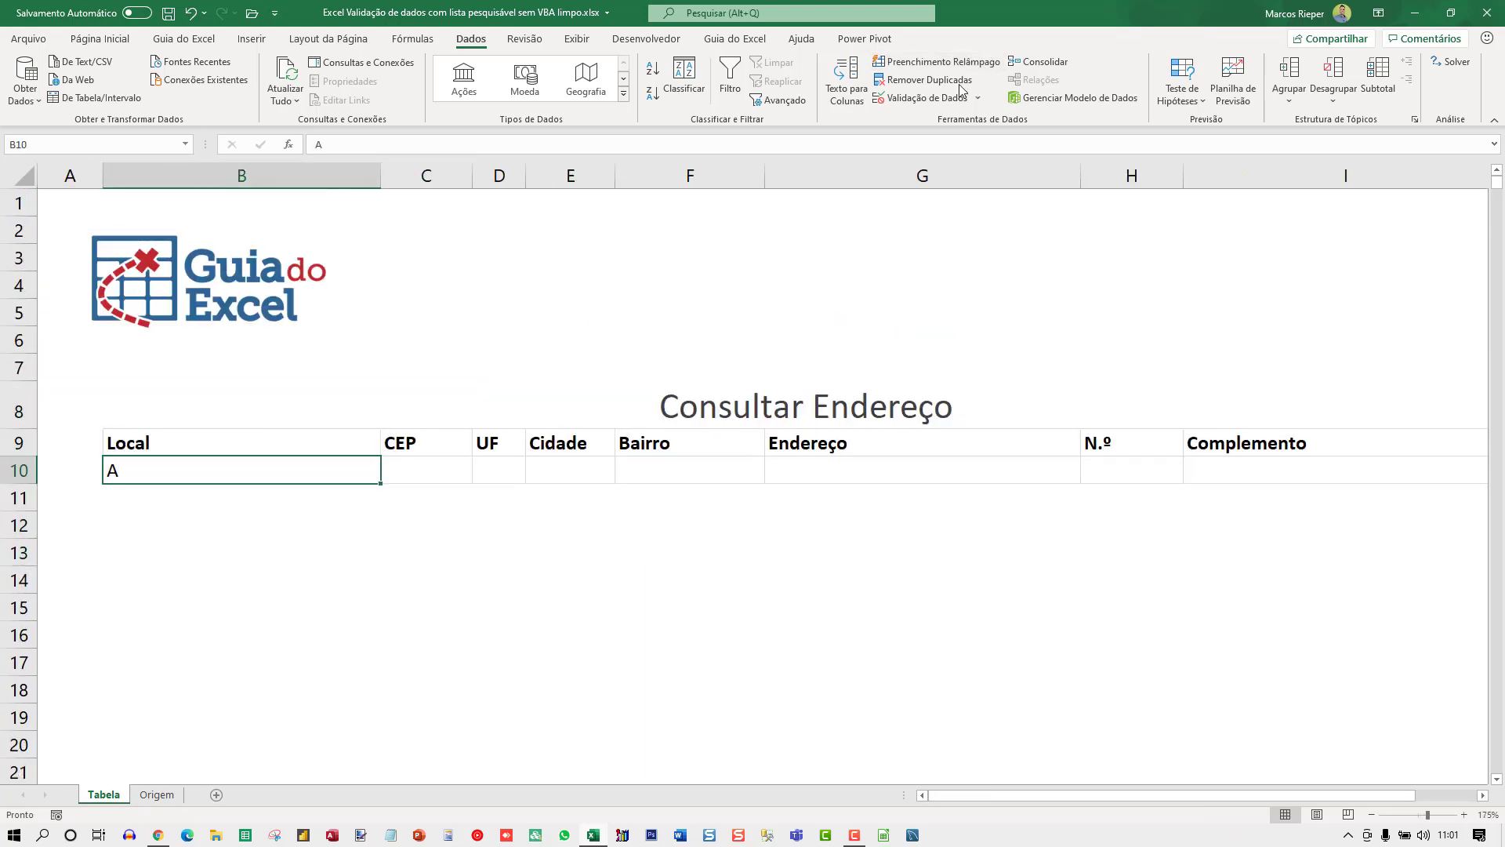
click(909, 106)
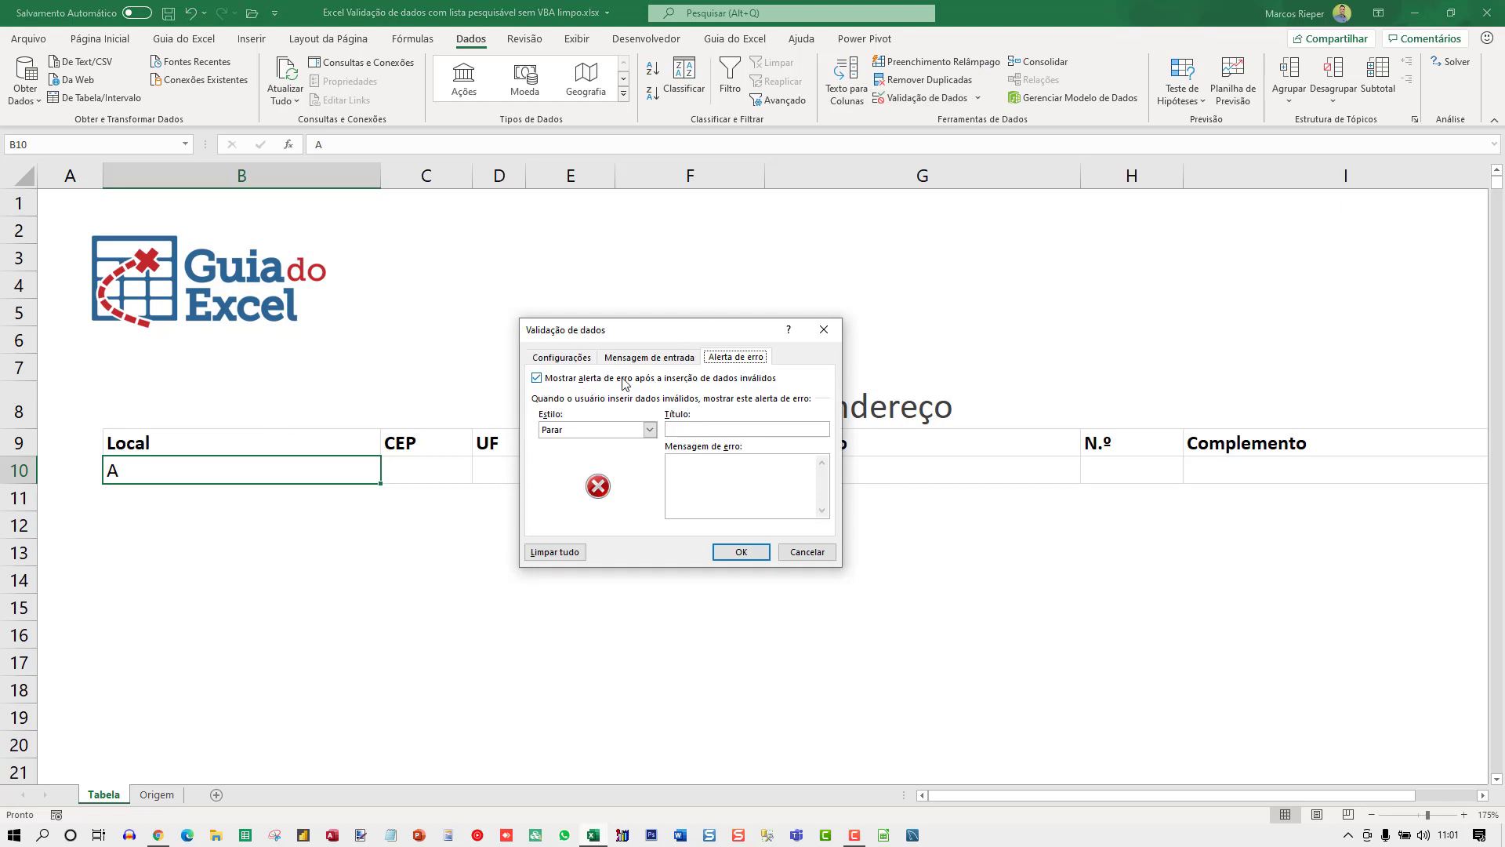
click(560, 359)
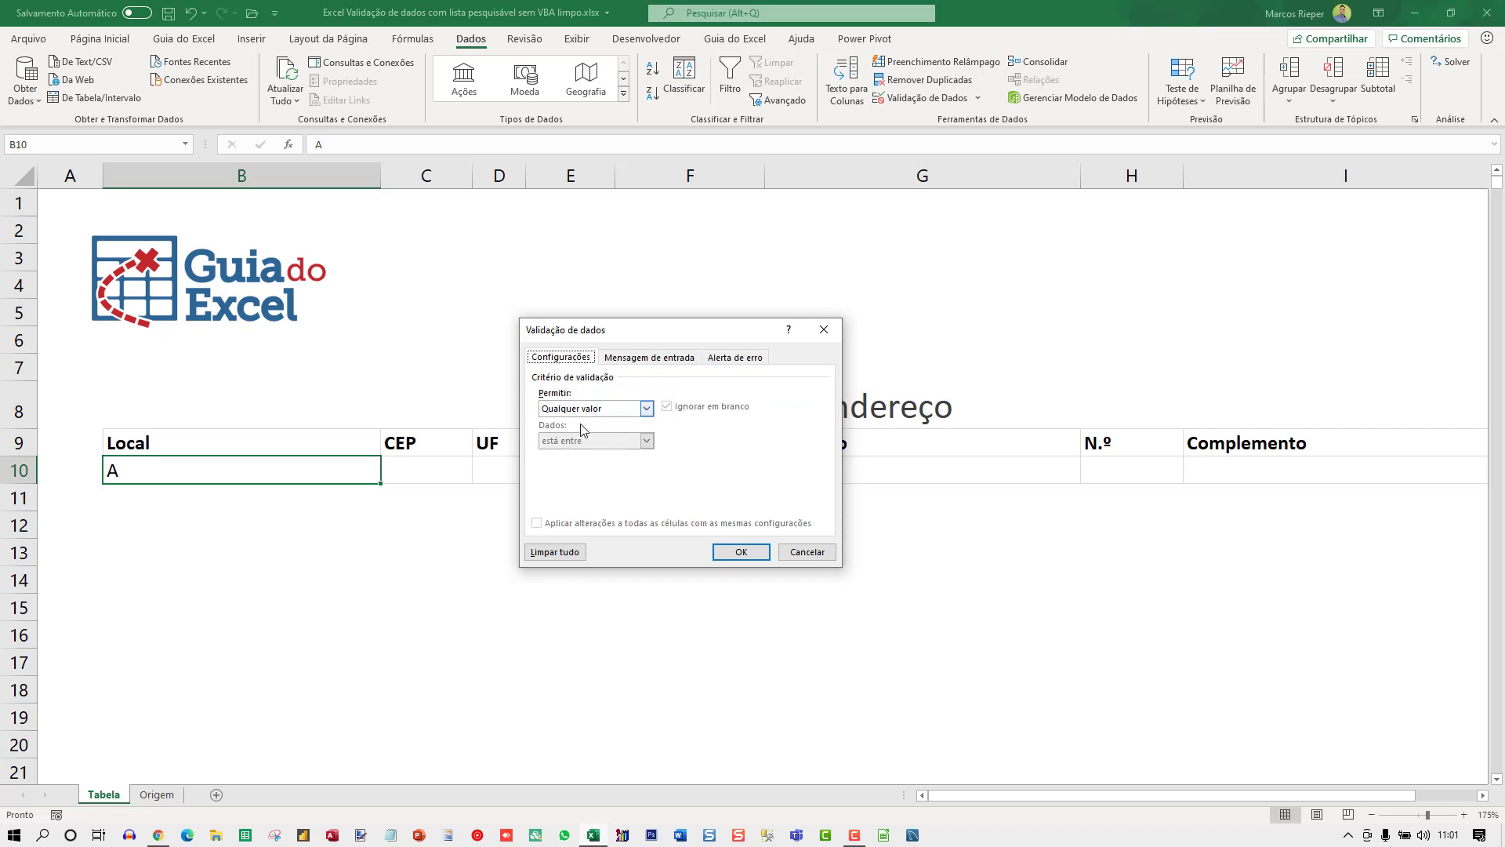
click(572, 412)
click(582, 456)
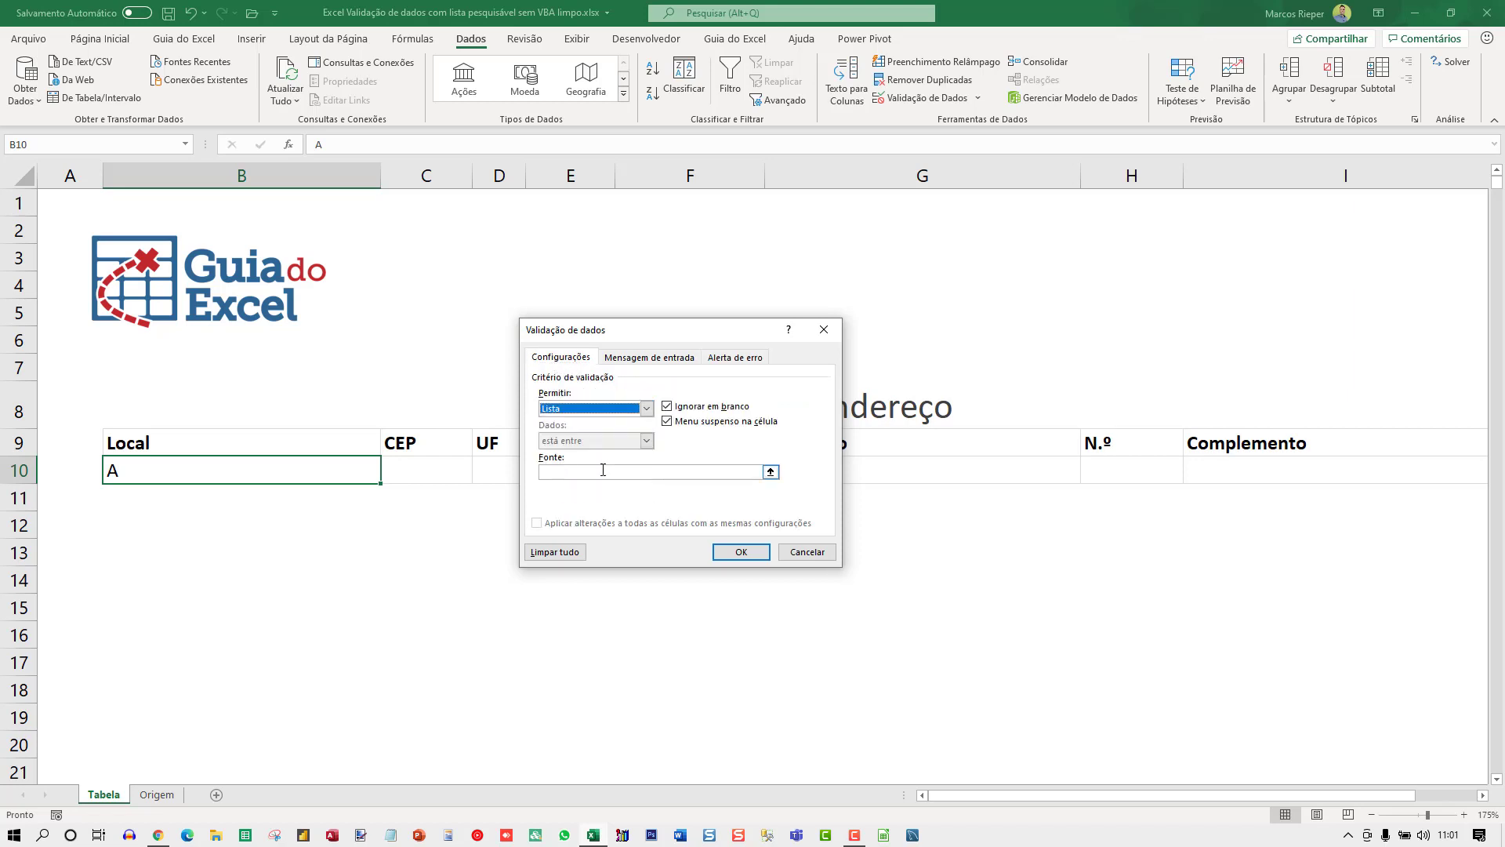
- Set the validation list's source to the spilled range =Origem!$L$10# and apply the validation
click(584, 473)
text(=)
click(156, 794)
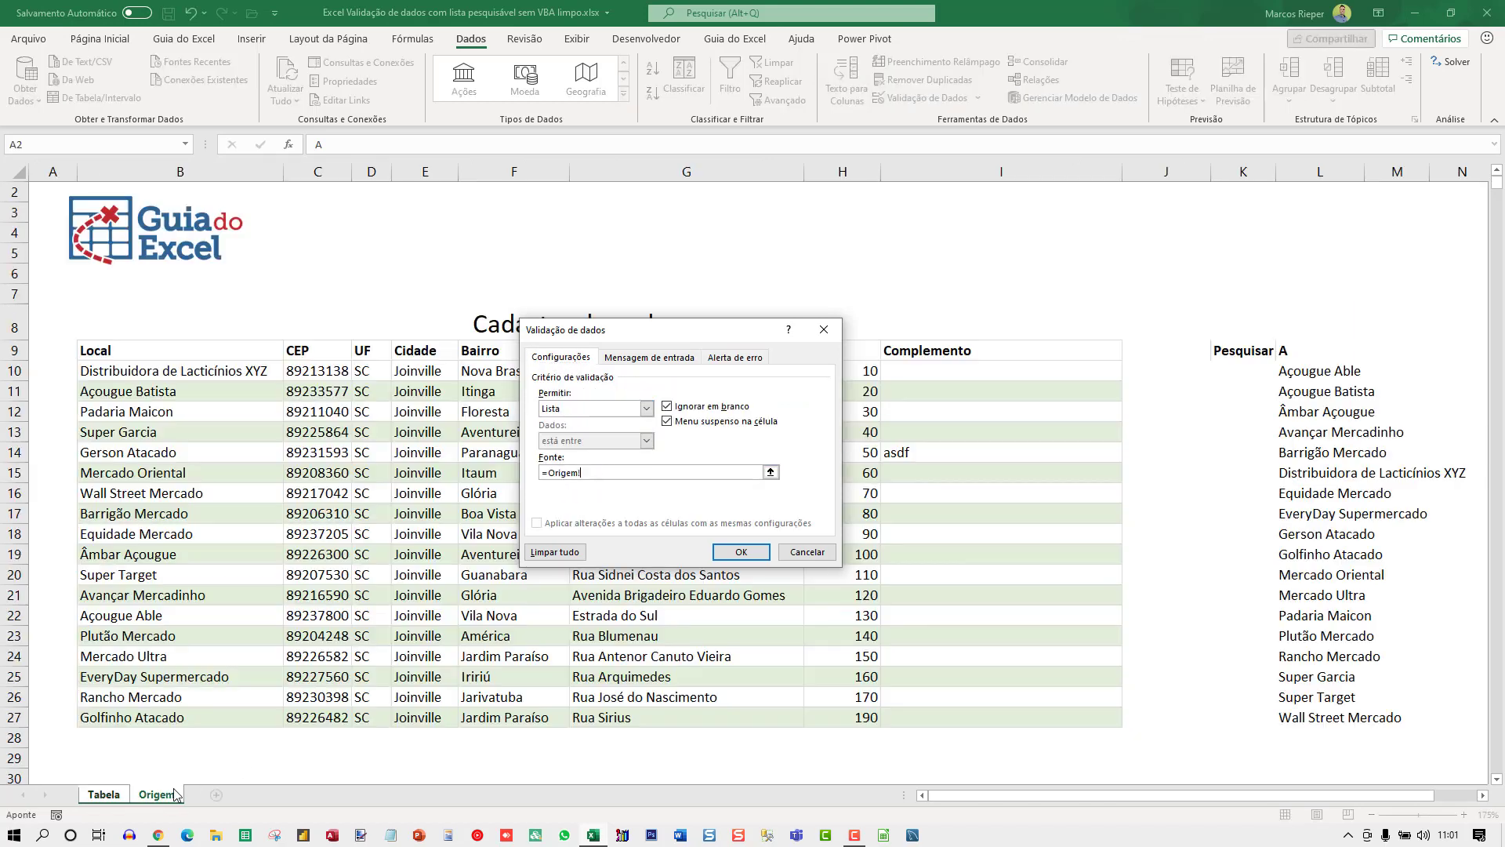
click(1295, 372)
text(#)
click(741, 553)
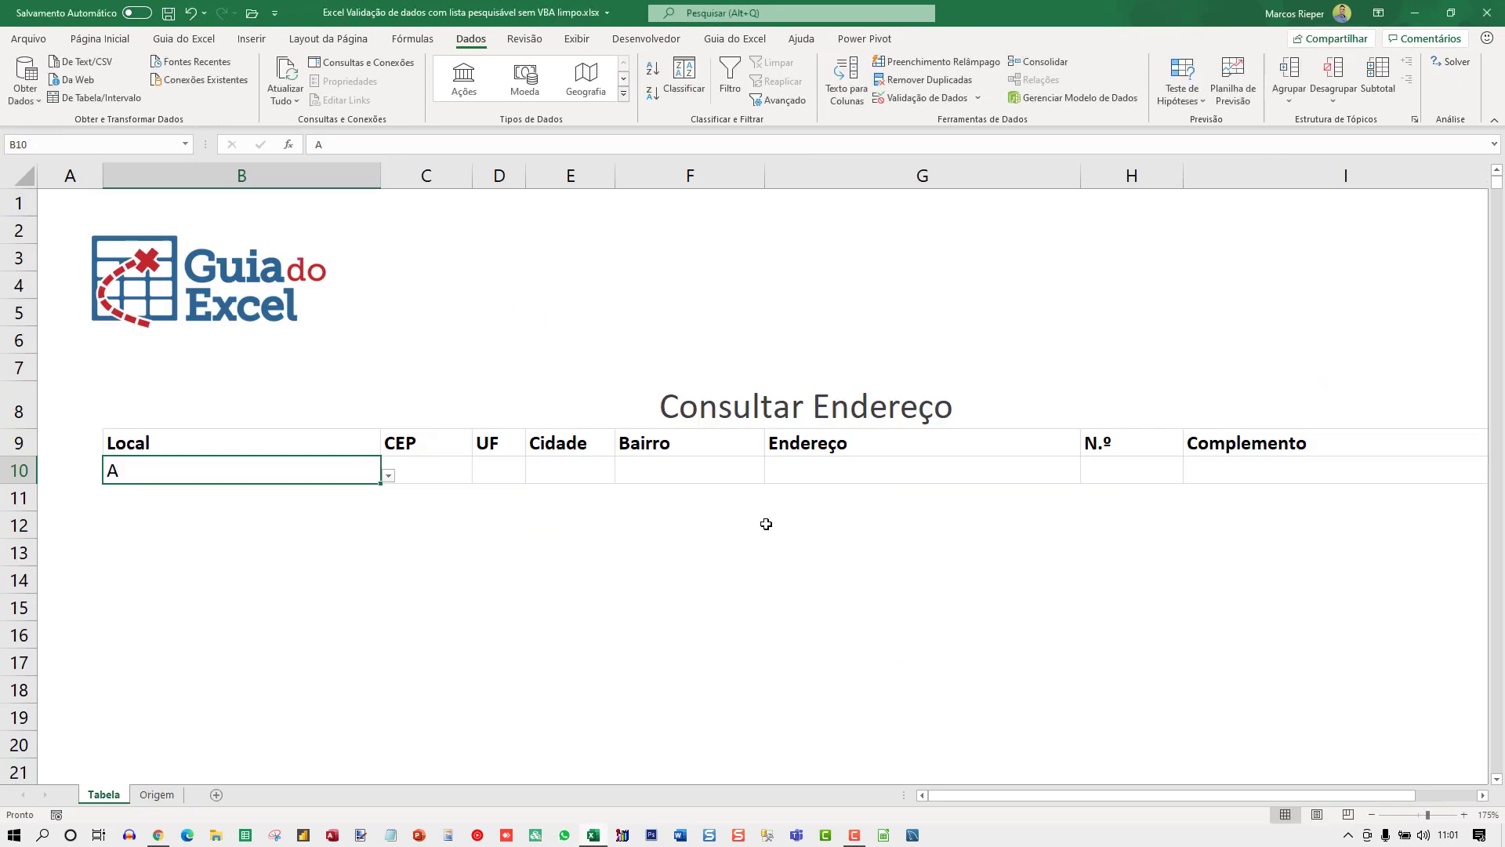
- Look at the drop-down list of the Local cell B10 and try to enter B as a search term
click(388, 476)
click(388, 479)
text(B)
key(Return)
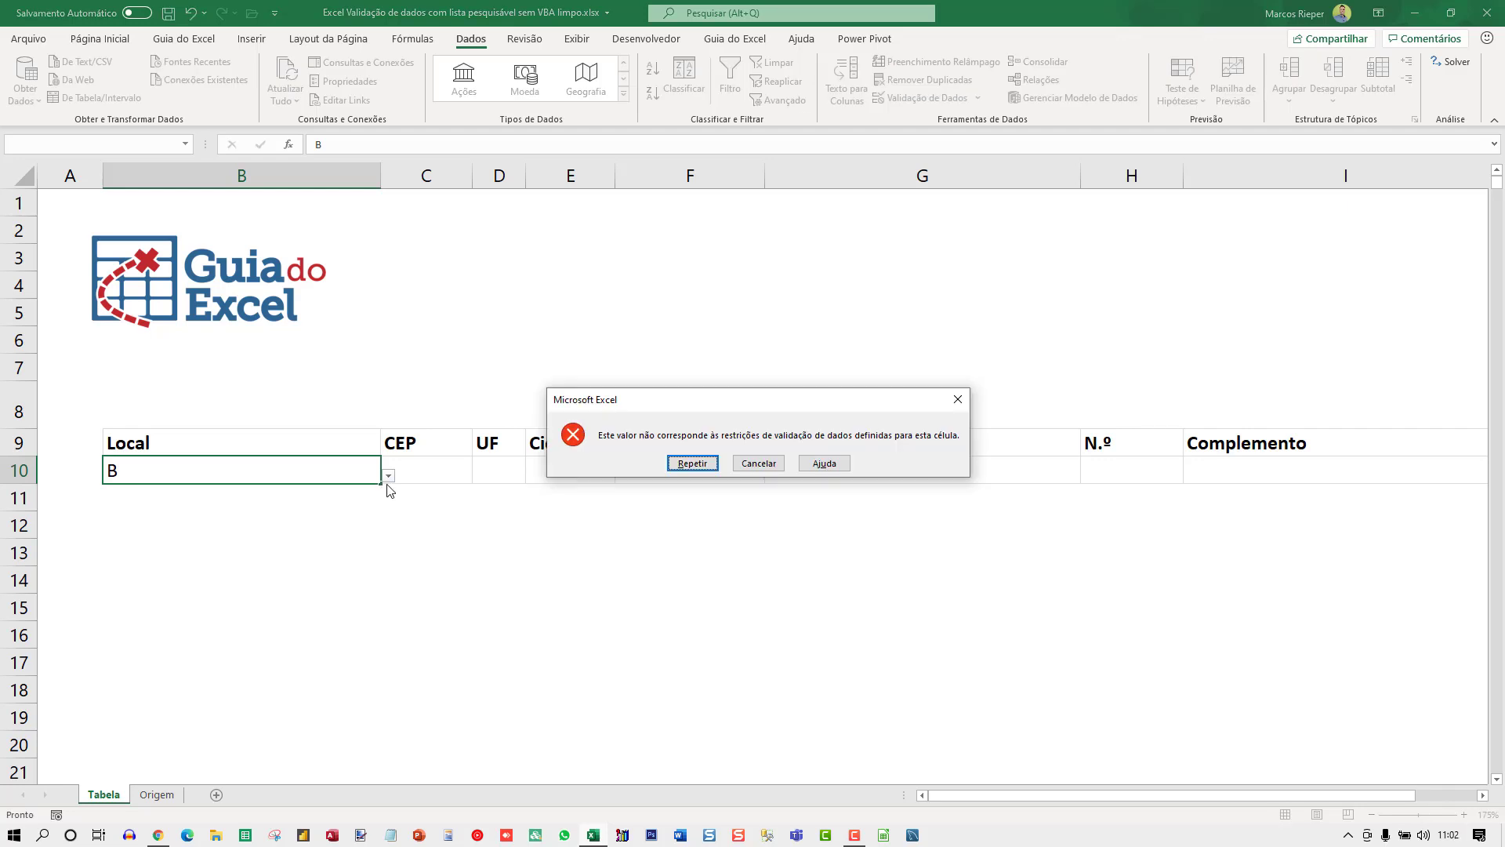
key(Escape)
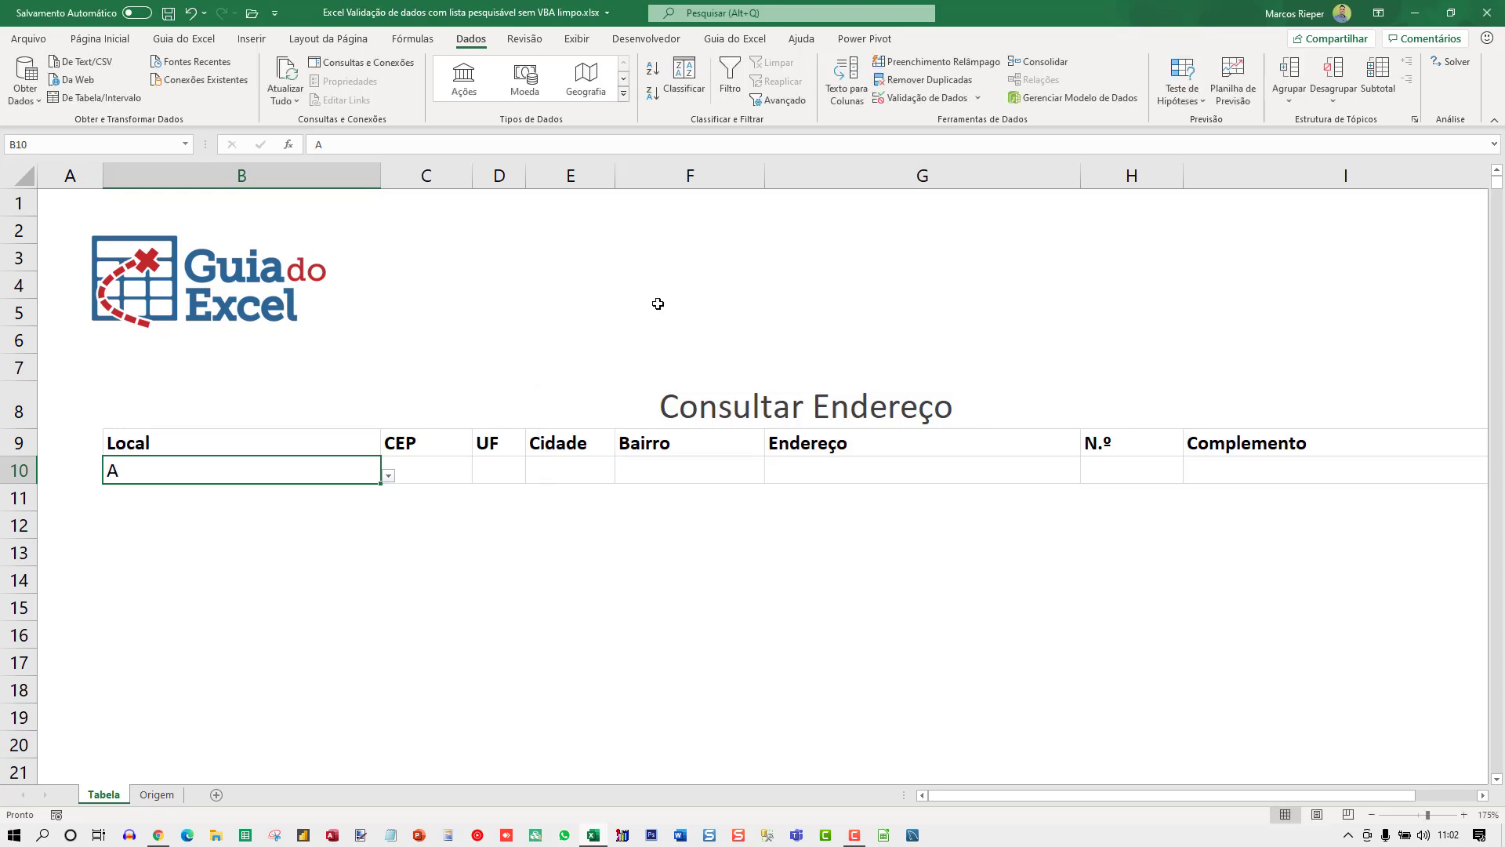
- Turn off the error alert for invalid data in the data validation of the Local cell B10
click(902, 98)
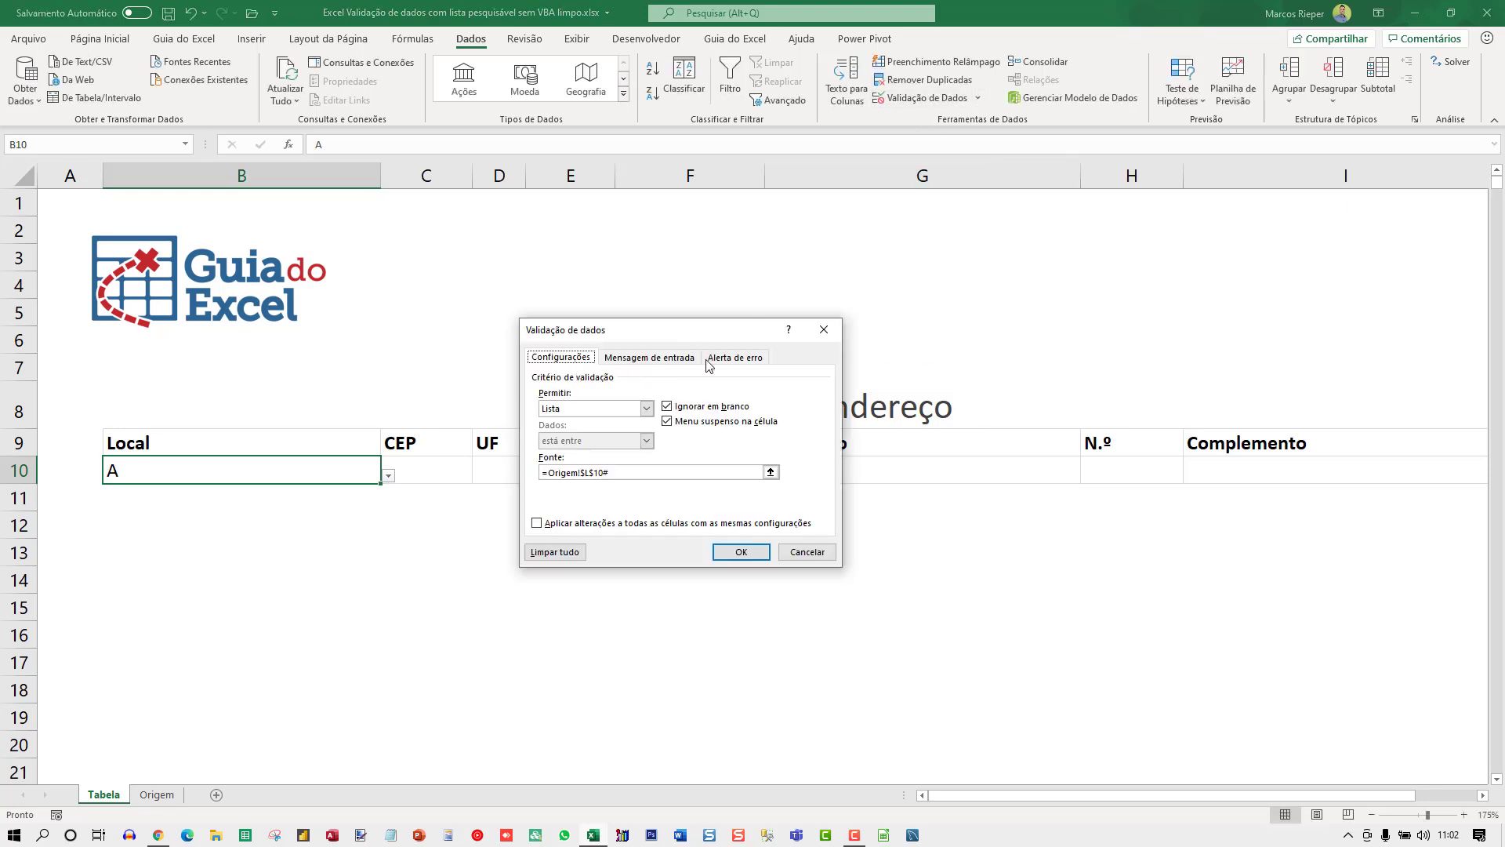
click(739, 358)
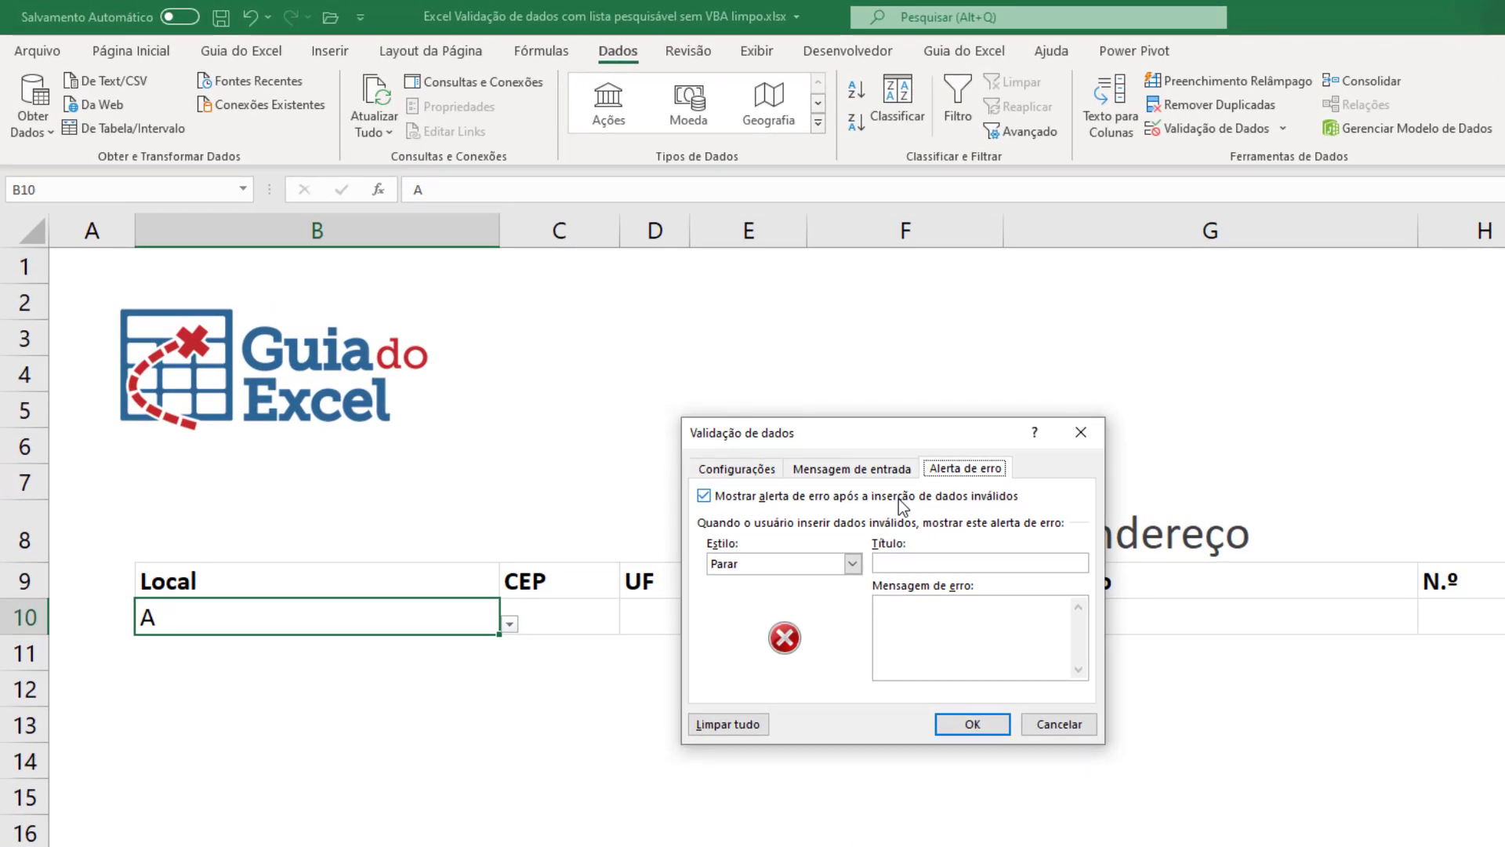
click(899, 498)
click(972, 723)
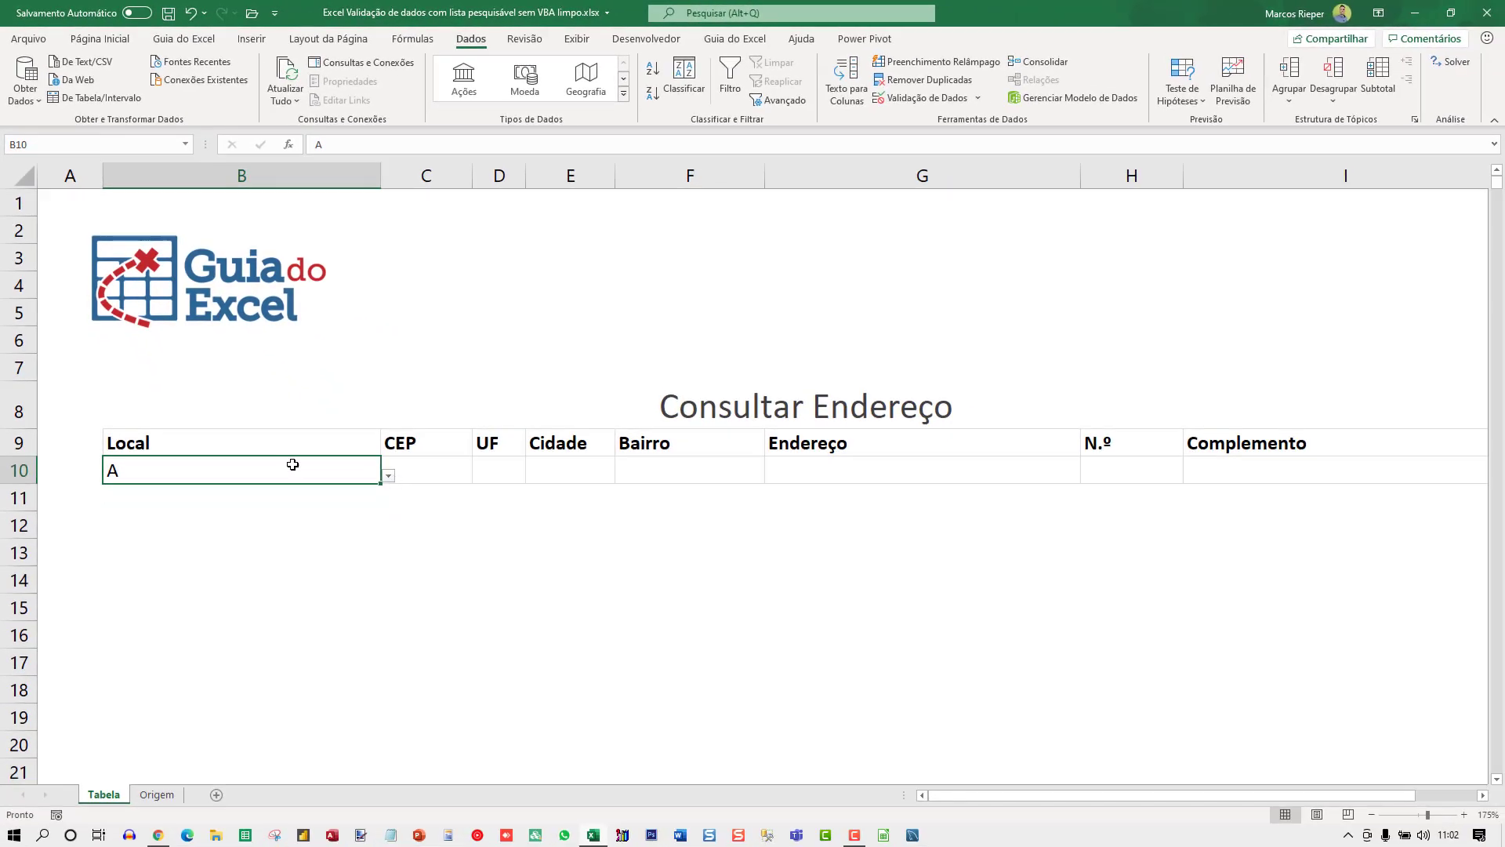
- Enter B in the Local cell B10 and view the matching names in its drop-down list
text(B)
key(Return)
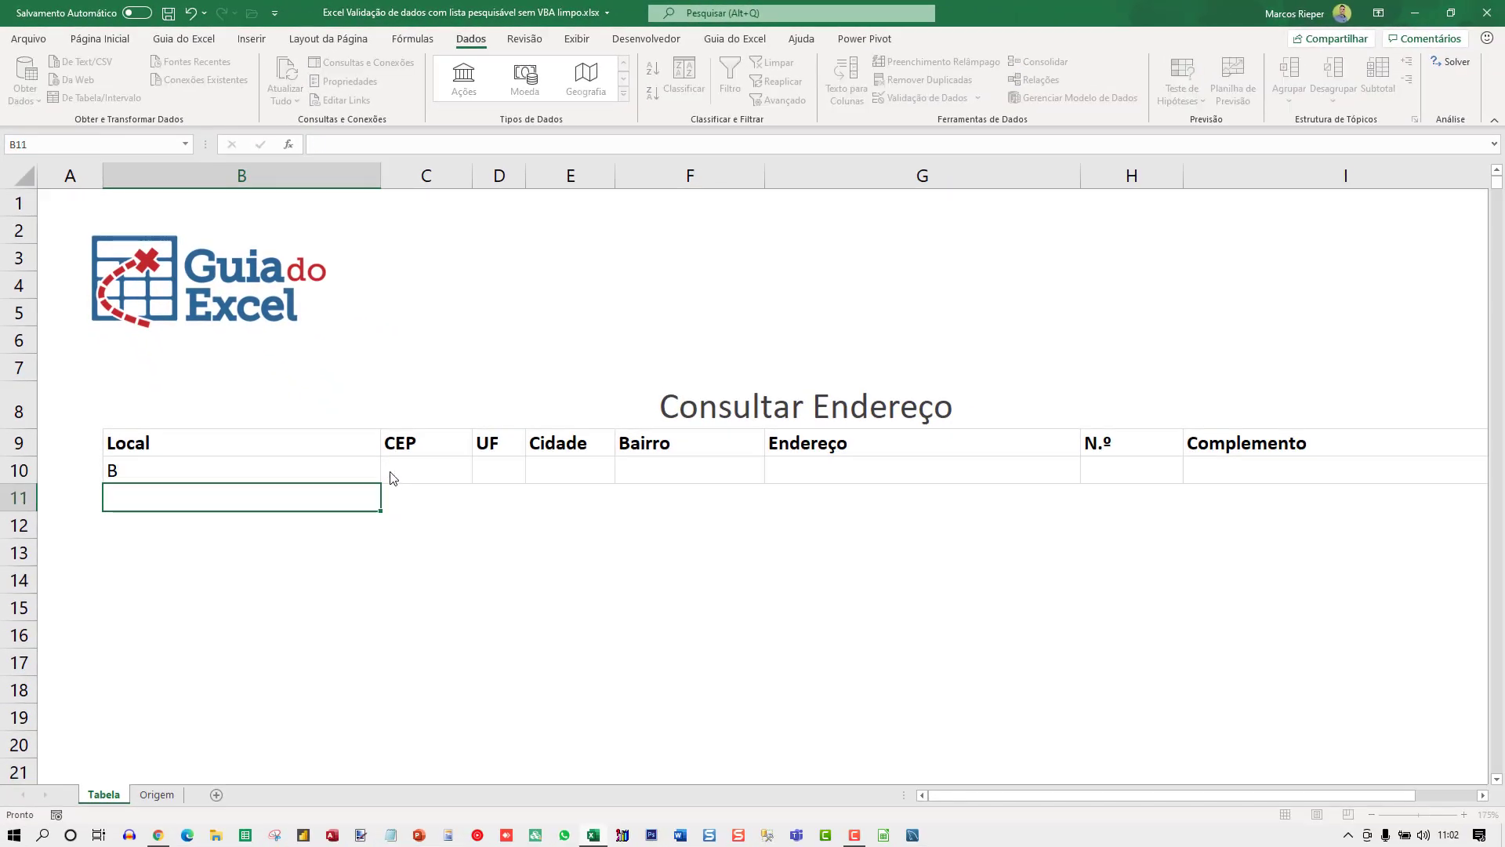
key(Up)
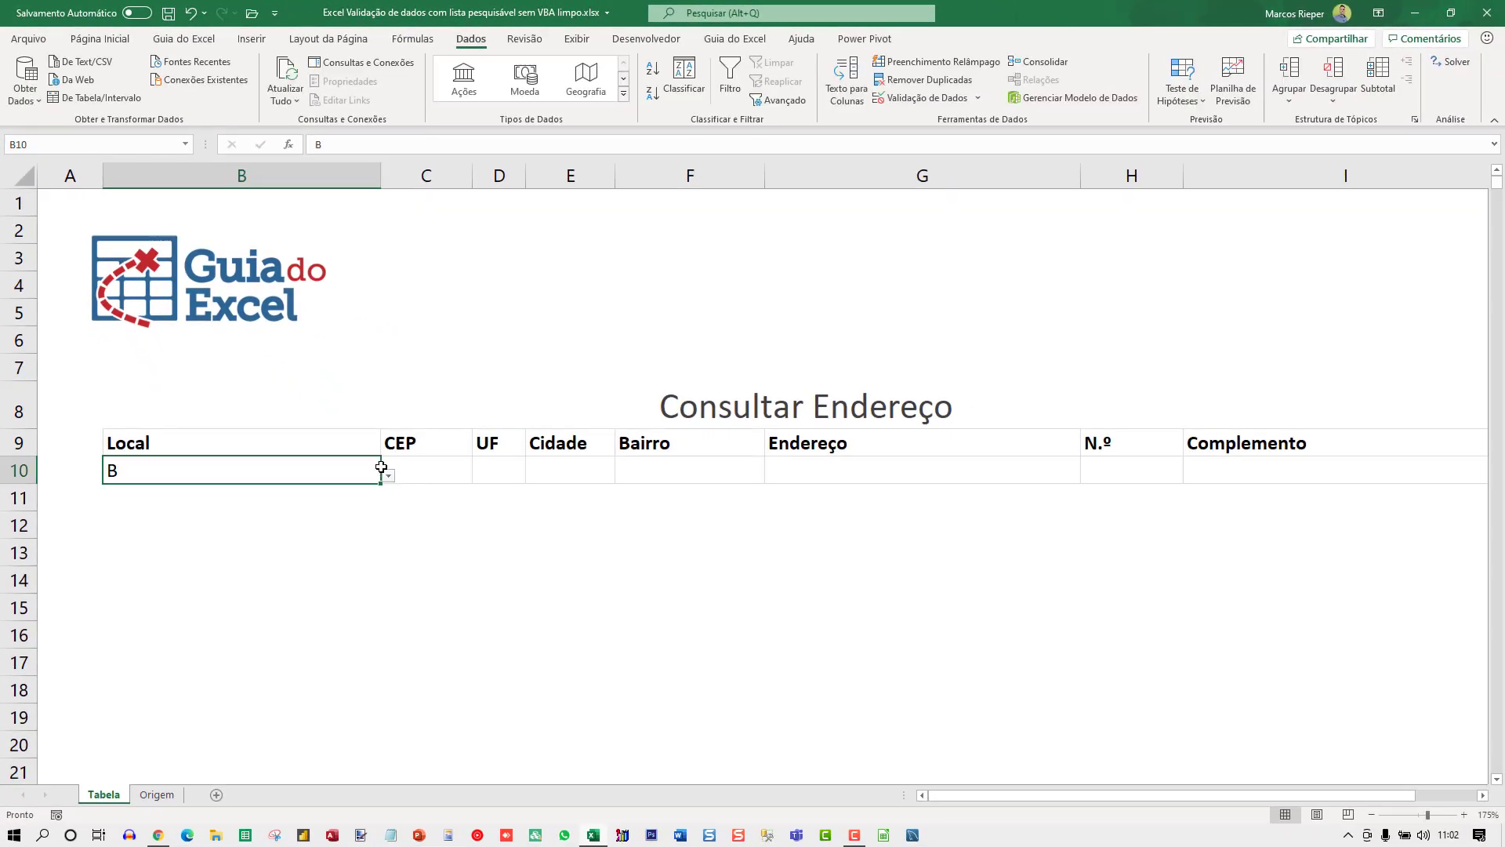
key(alt+Down)
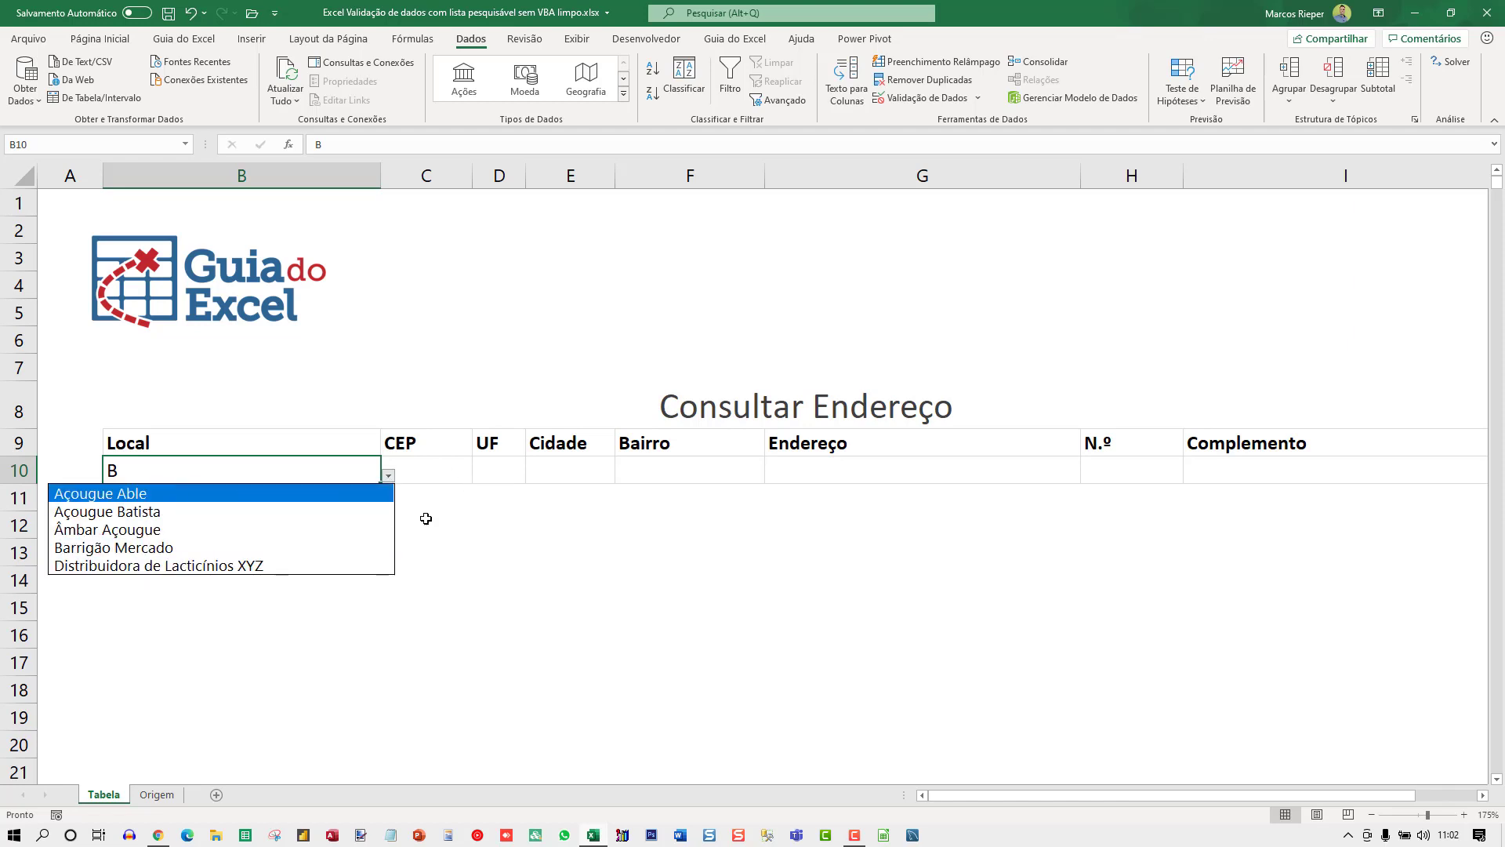
key(Escape)
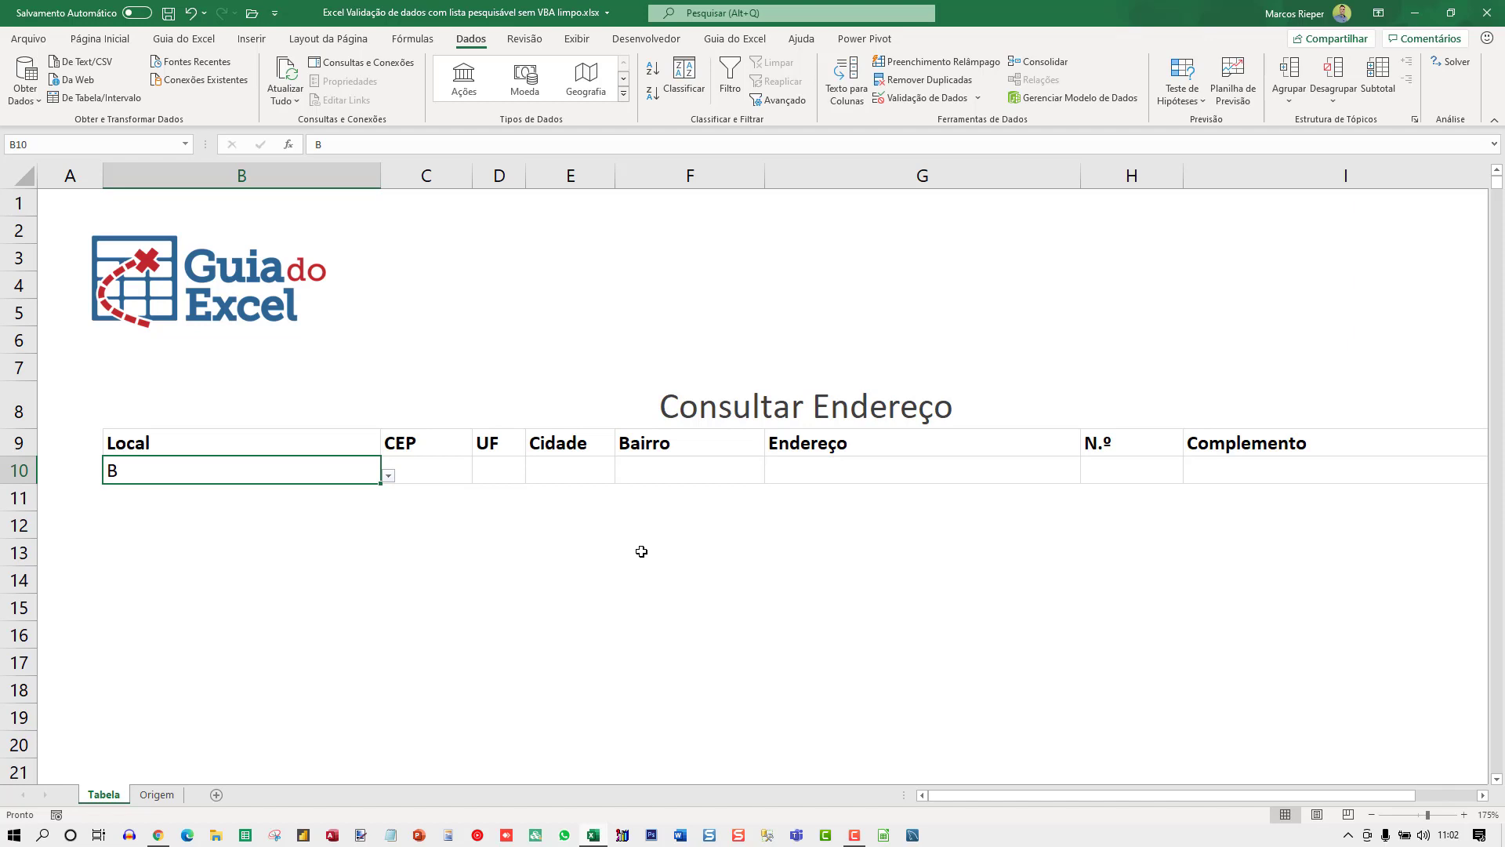
- Replace the search term in the Local cell B10 with LAC and view the drop-down suggestions
text(LAC)
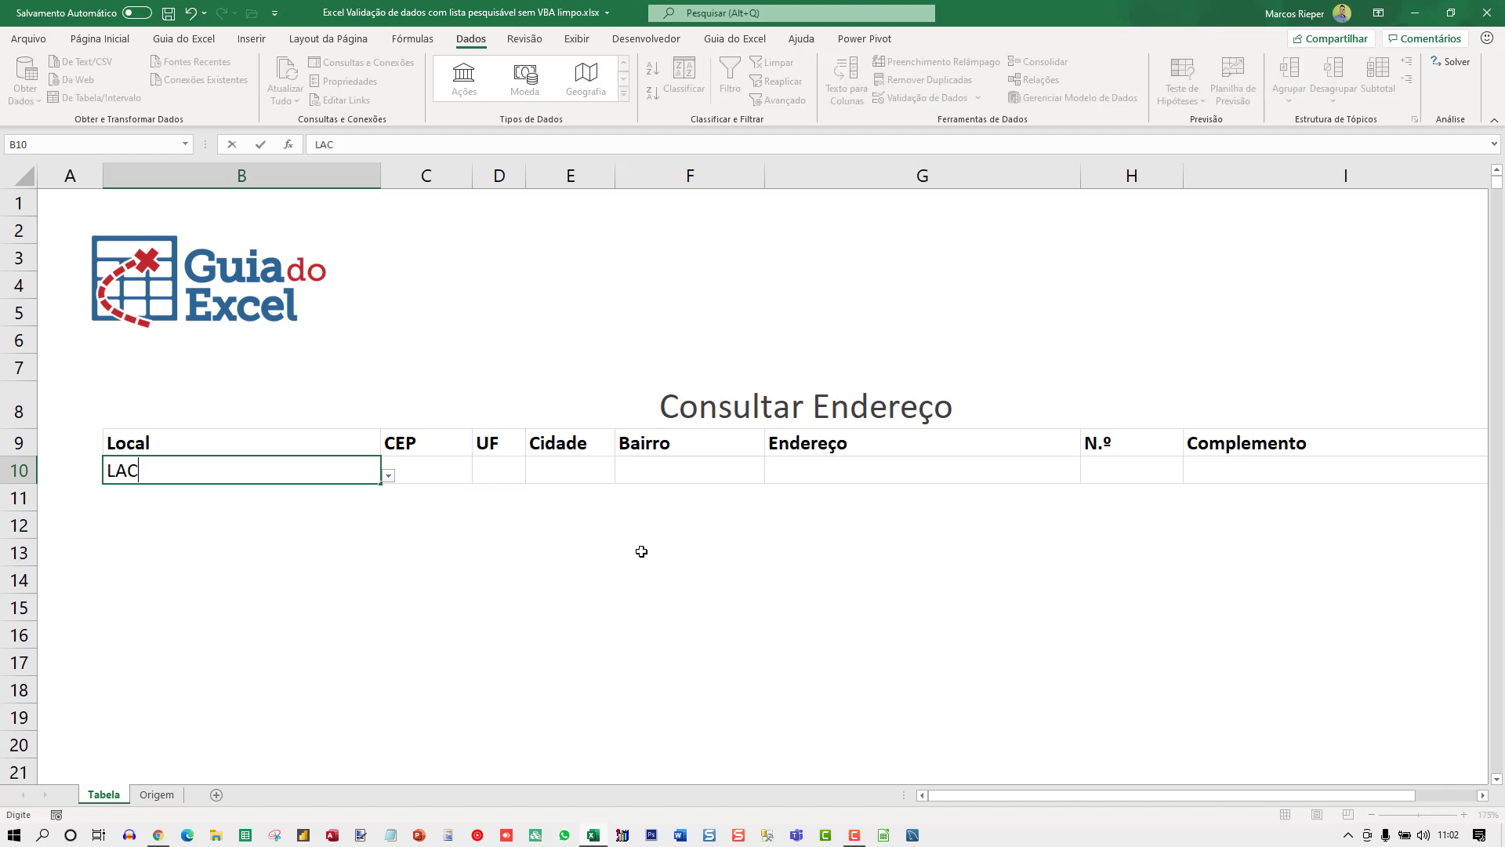
key(ctrl+Return)
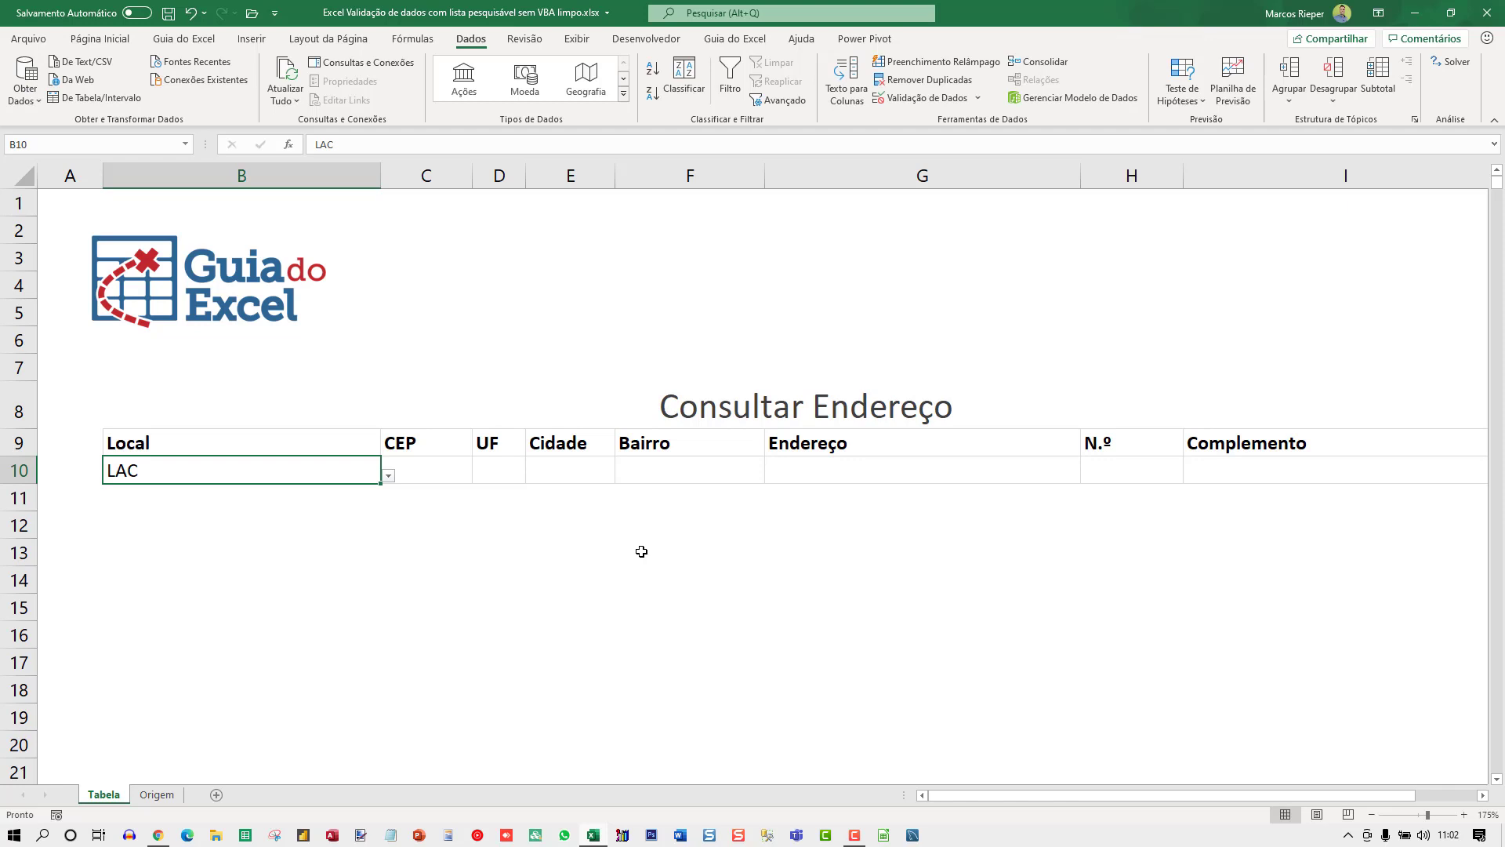
key(alt+Down)
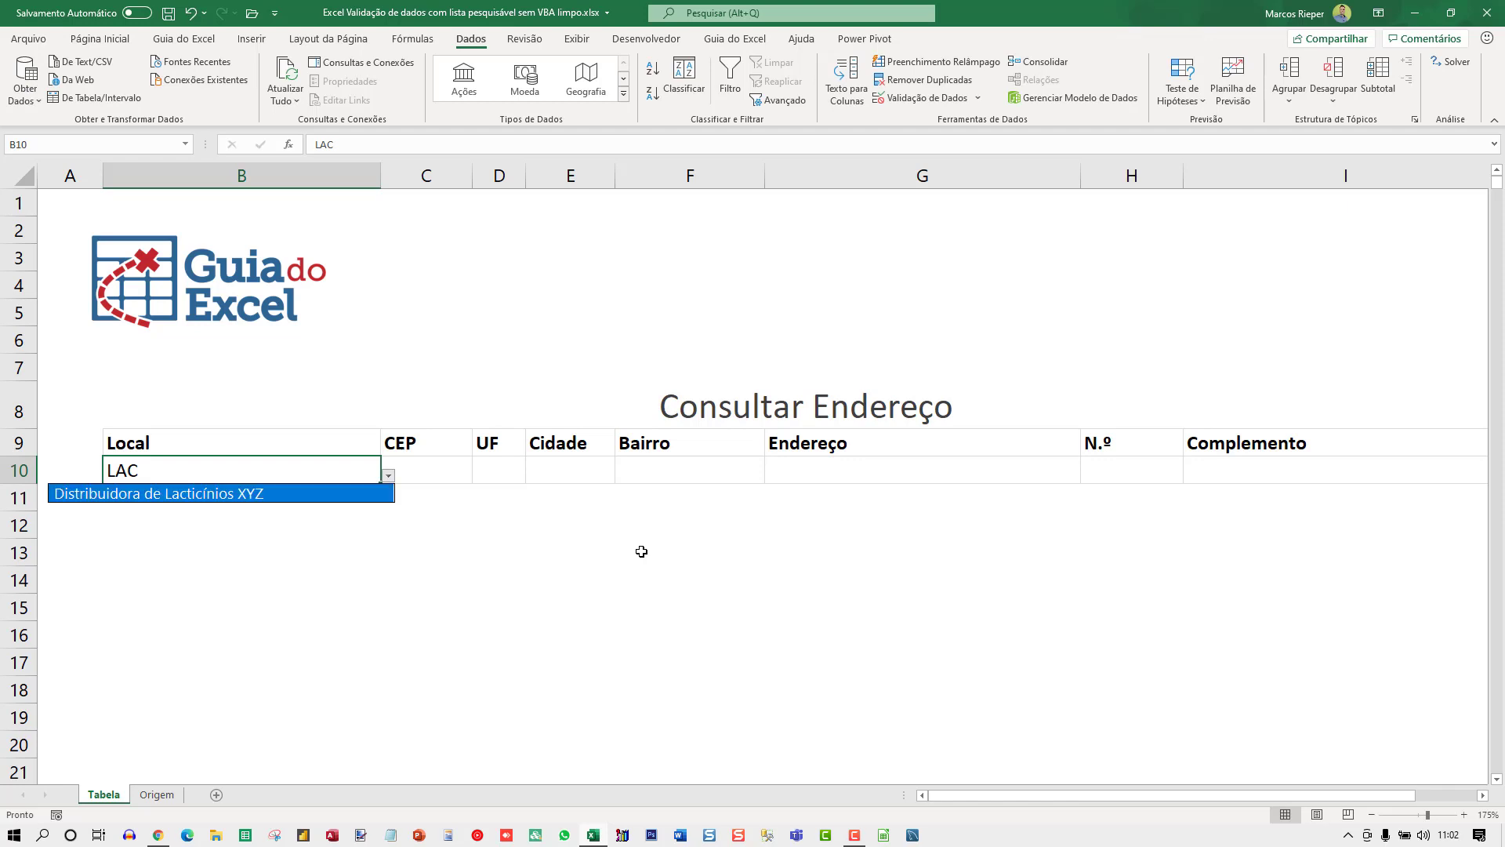
key(Escape)
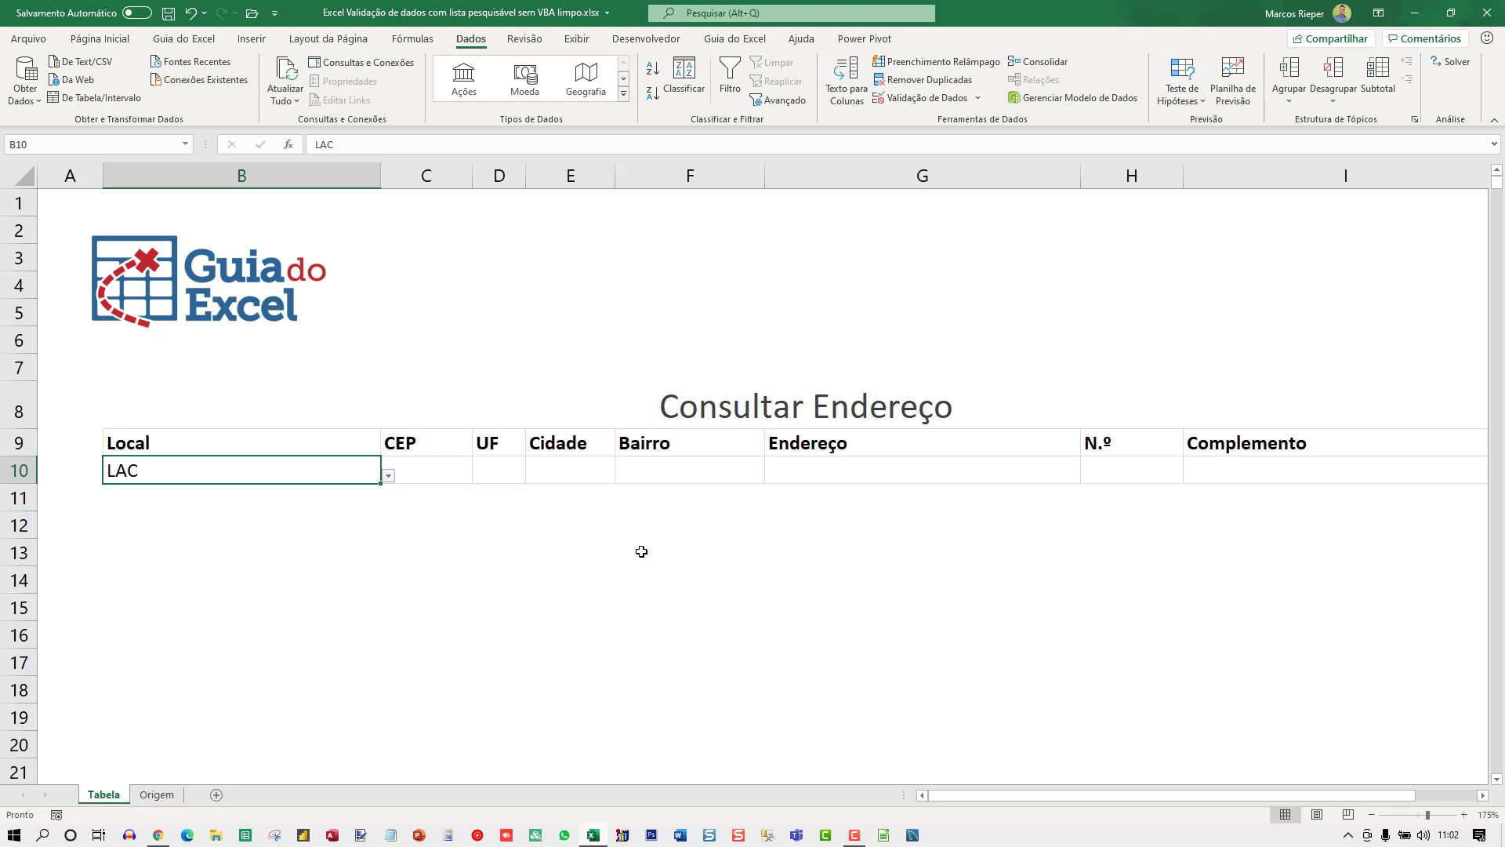
- Search for ME in the Local cell B10 and pick Wall Street Mercado from the drop-down suggestions
text(ME)
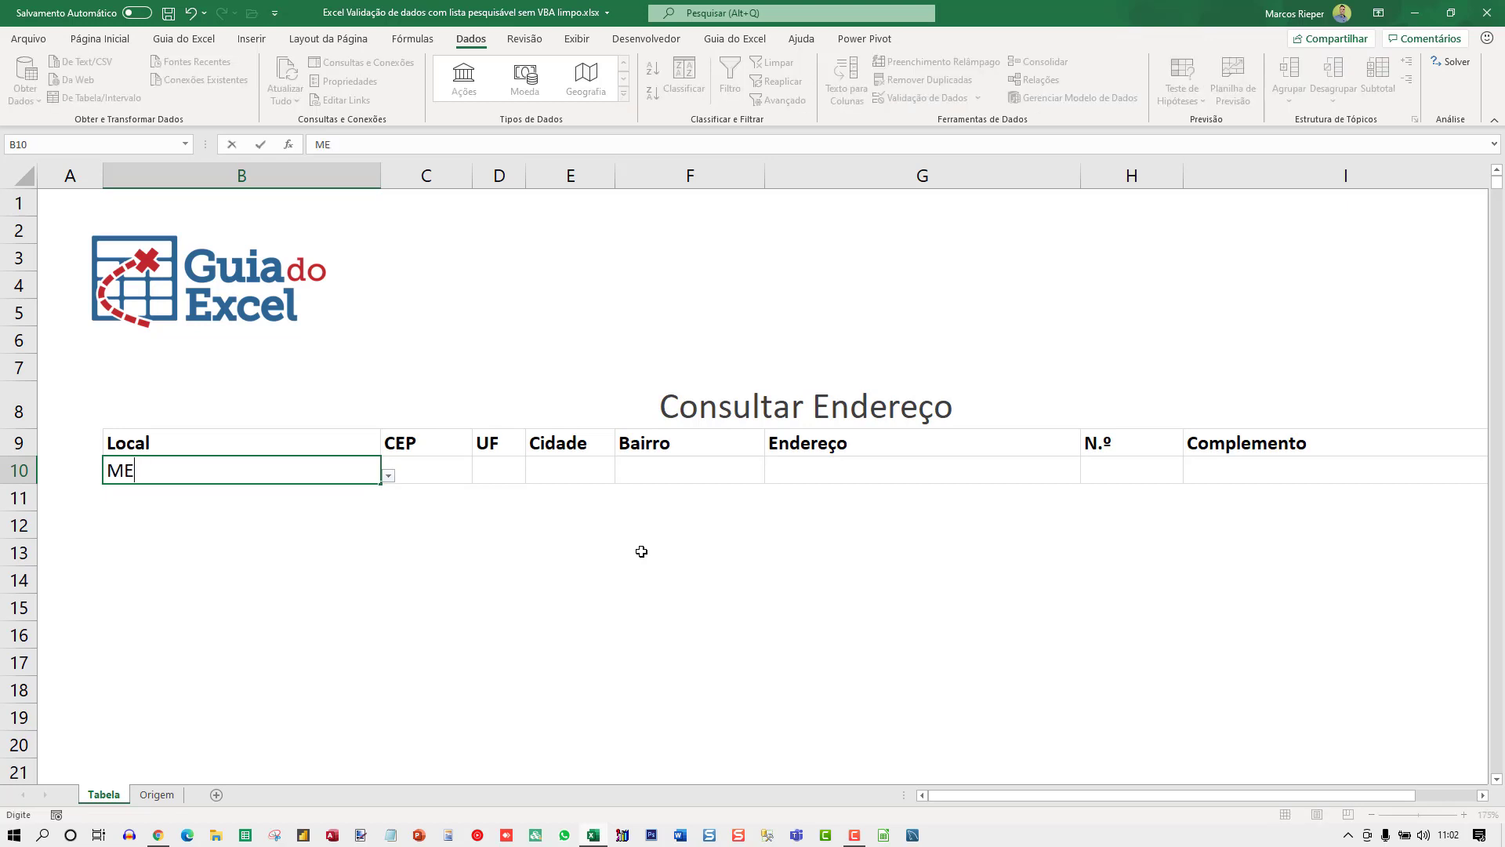
key(ctrl+Return)
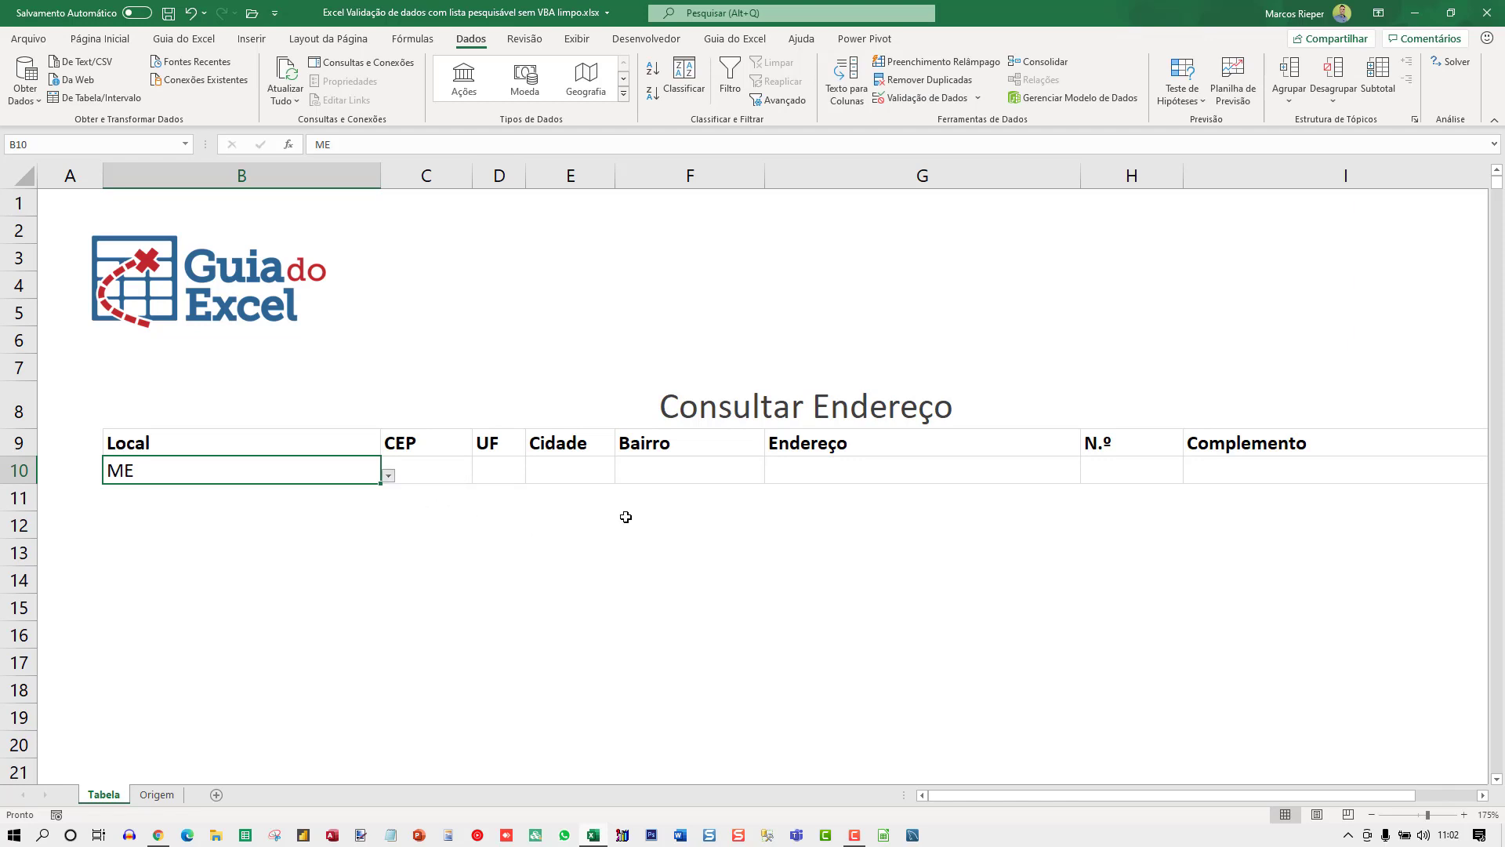
key(alt+Down)
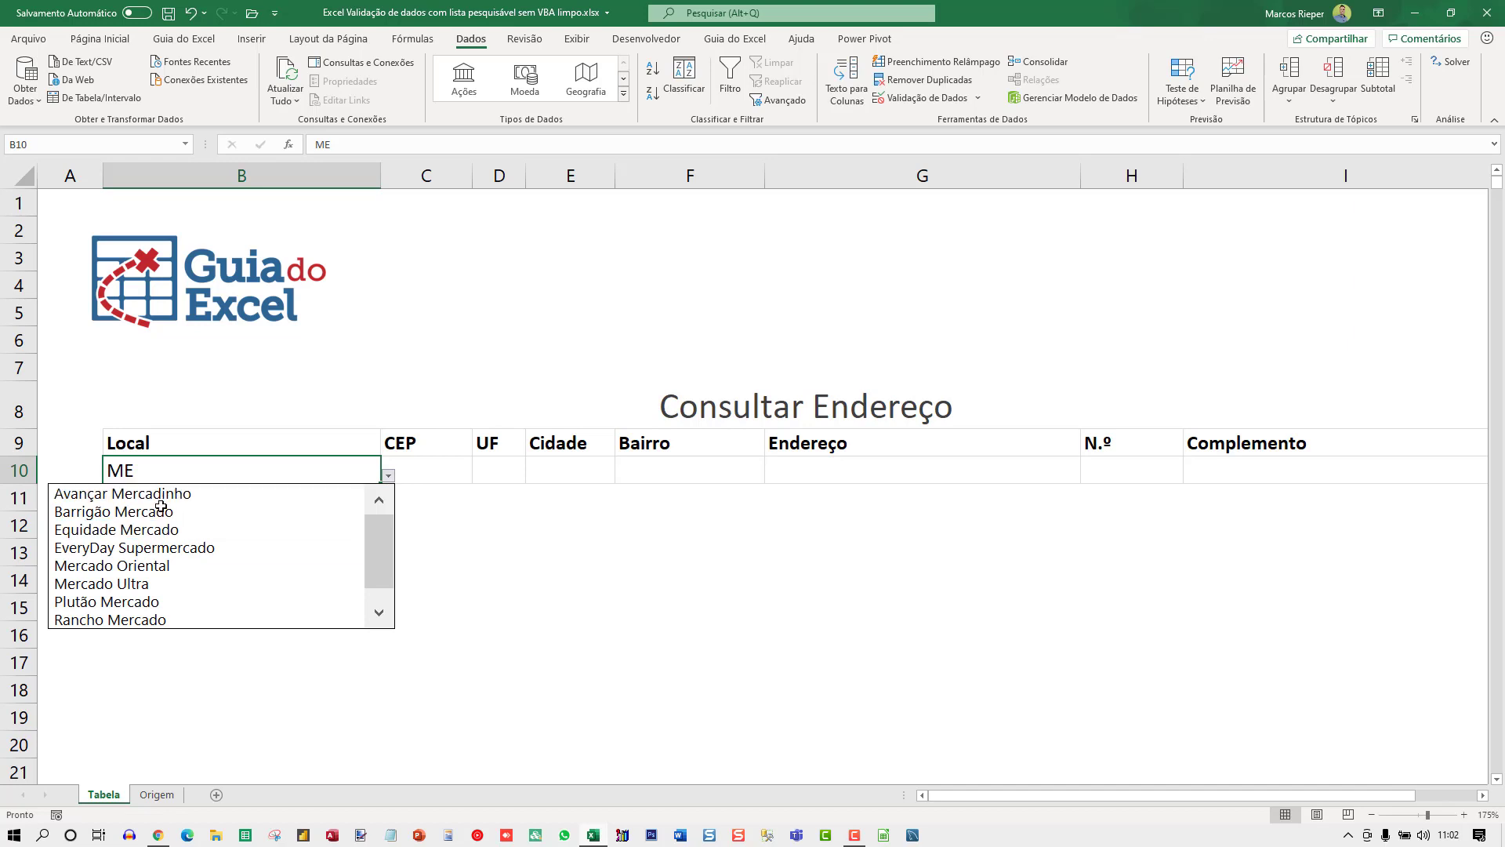
scroll(382, 549, down, 1)
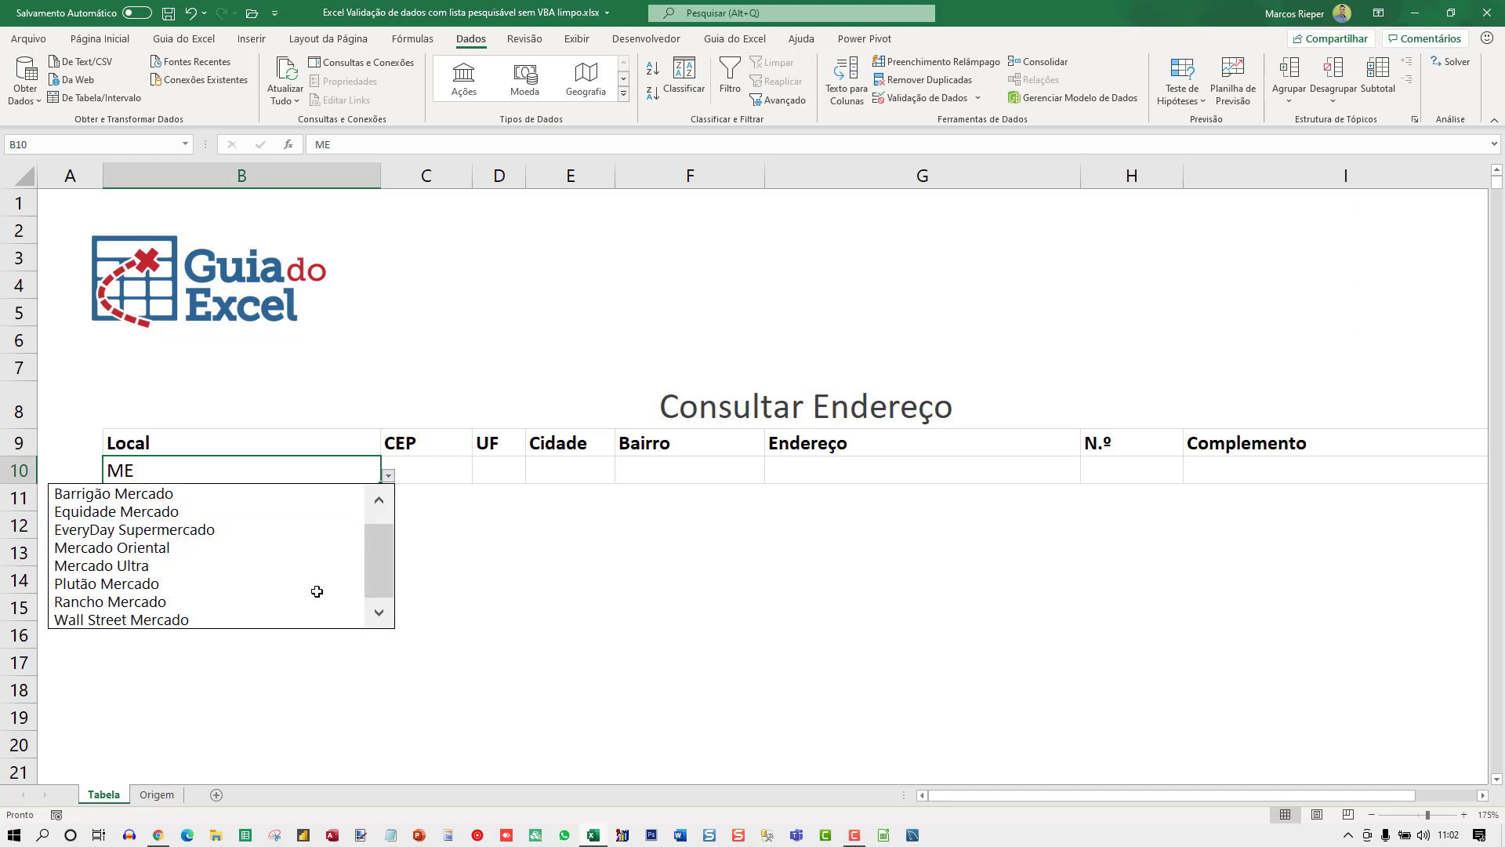
click(177, 619)
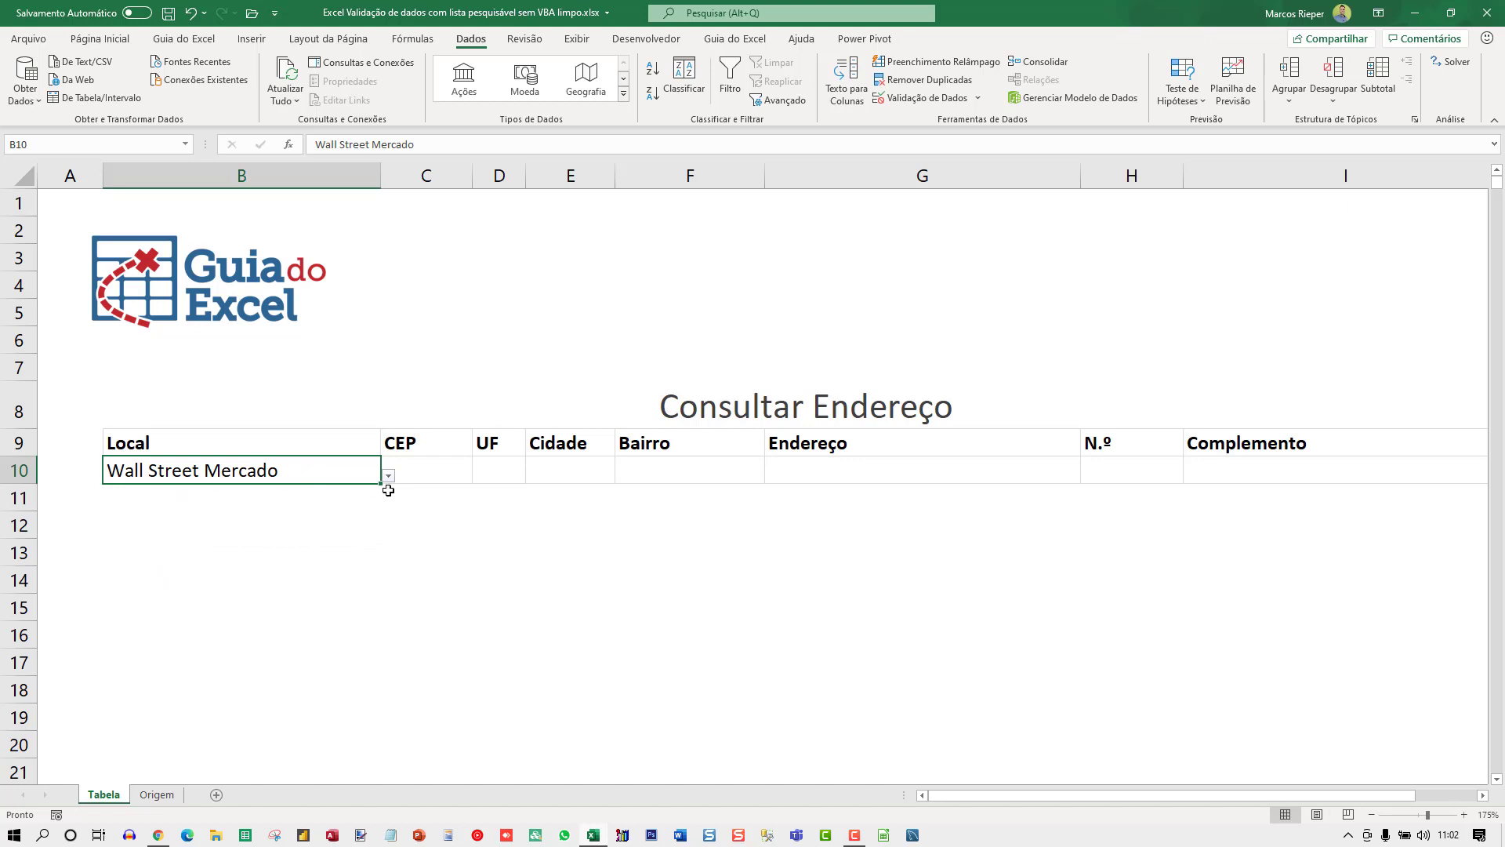
- Start a FILTRO formula in the CEP cell C10 of the Tabela sheet with Origem!C10:I27 as the array
drag(412, 473, 1262, 477)
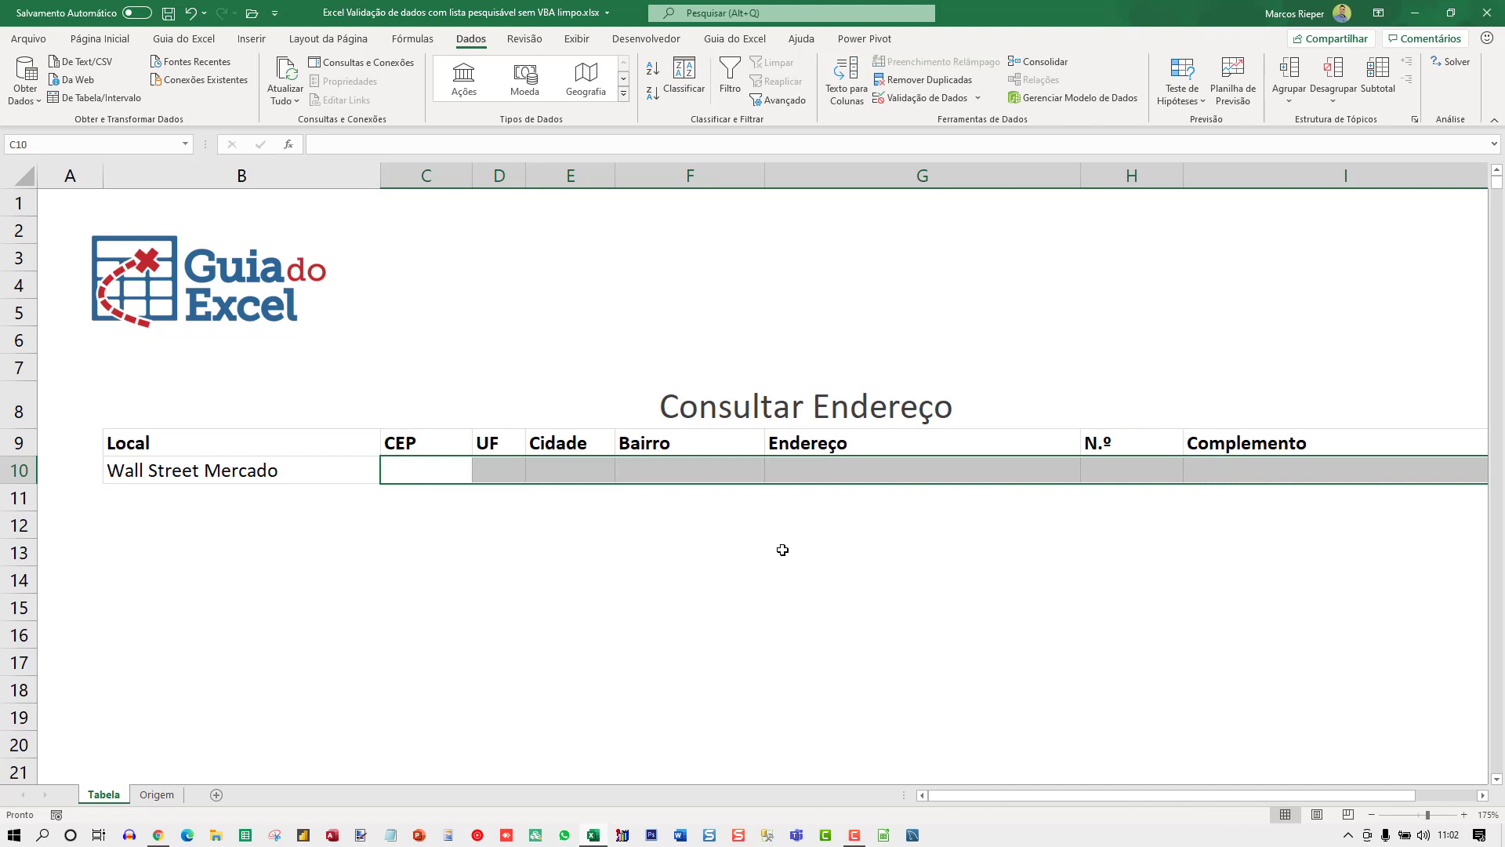
scroll(790, 545, down, 1)
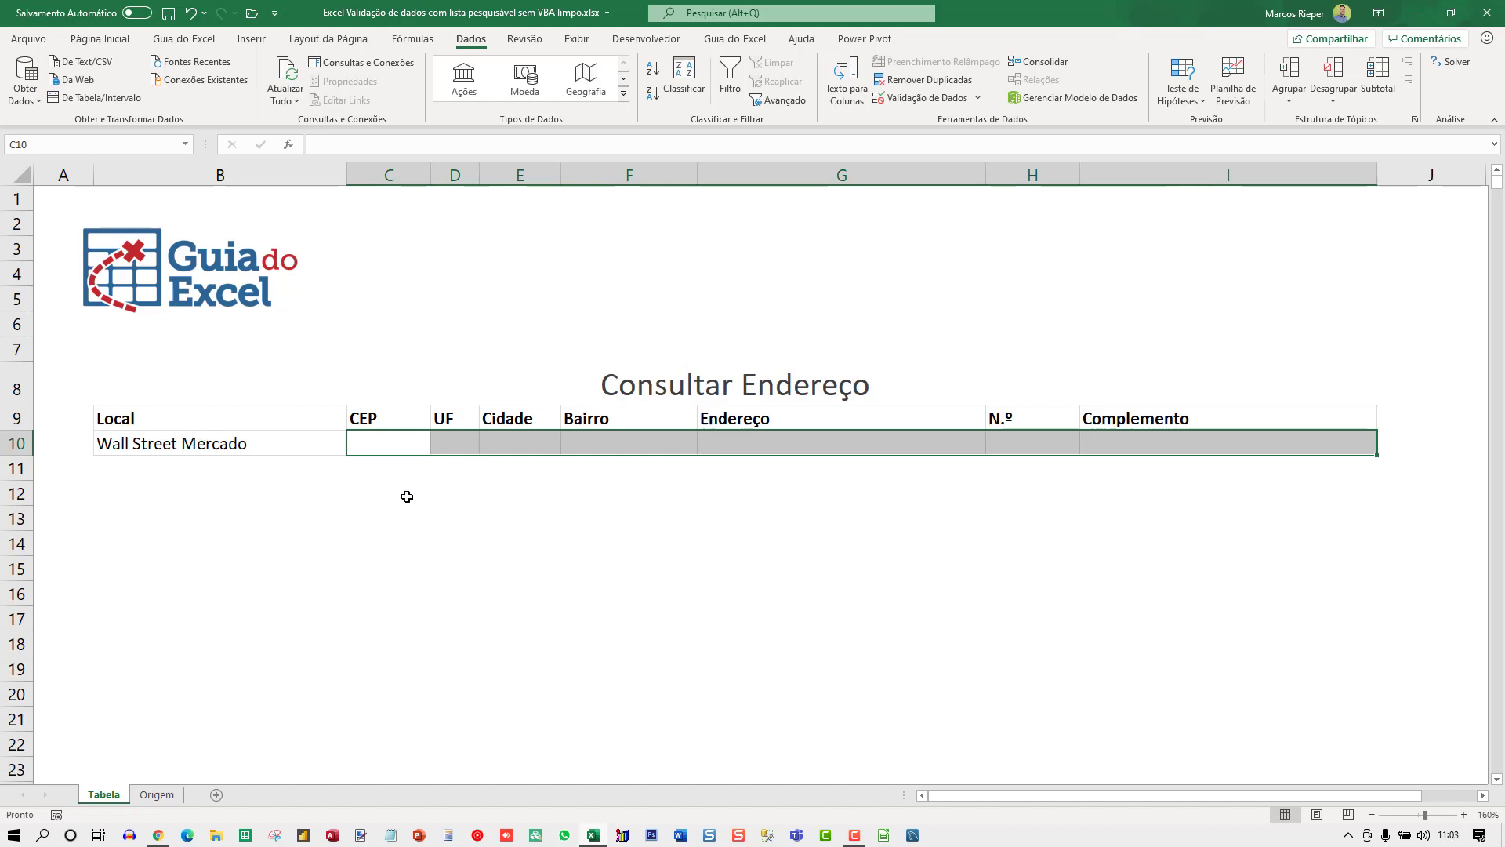
key(Left)
key(Right)
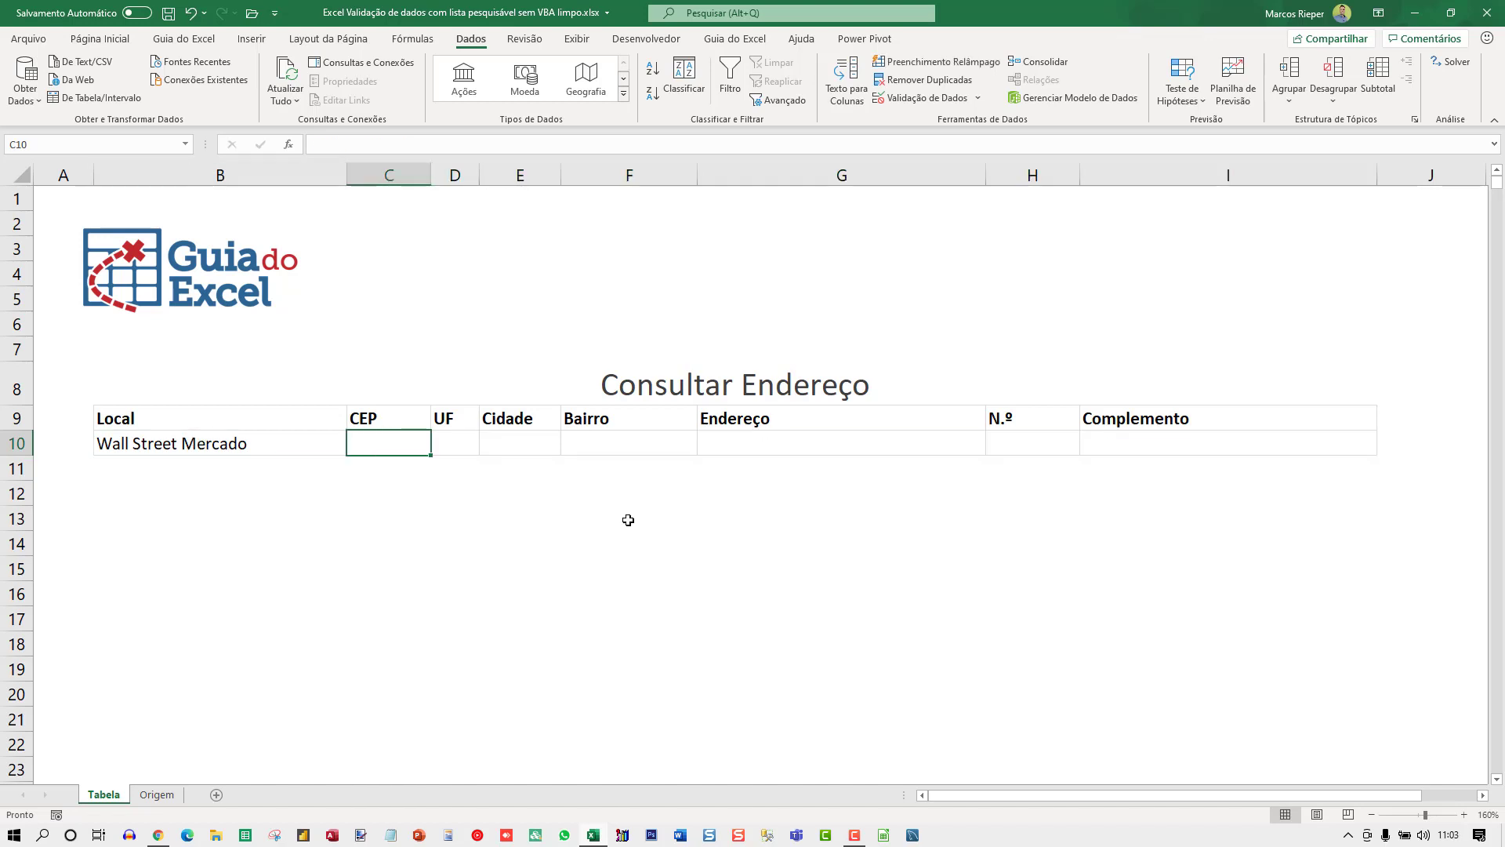
text(=FILTRO)
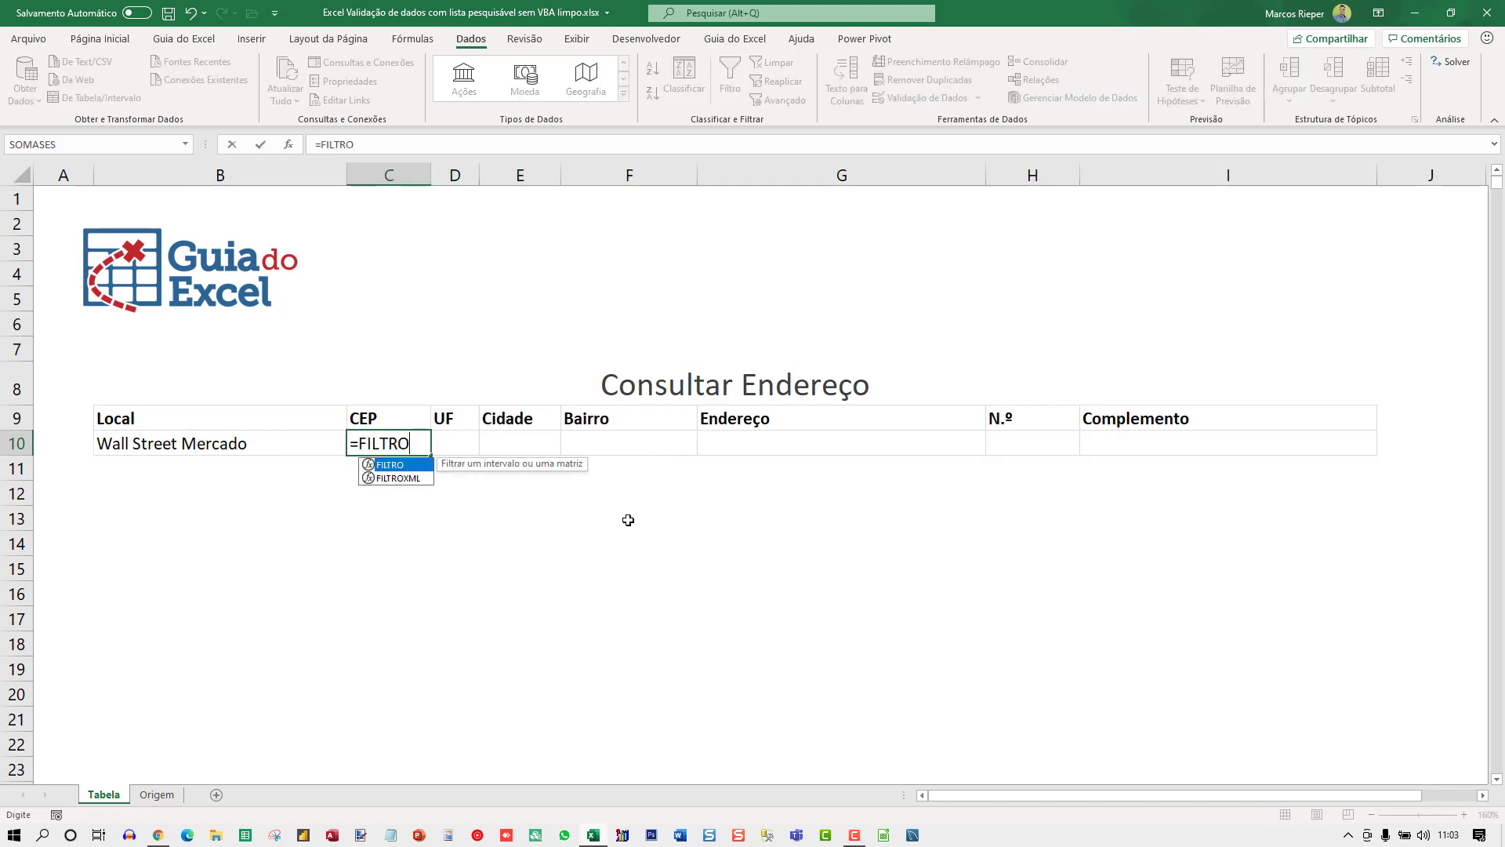
text(()
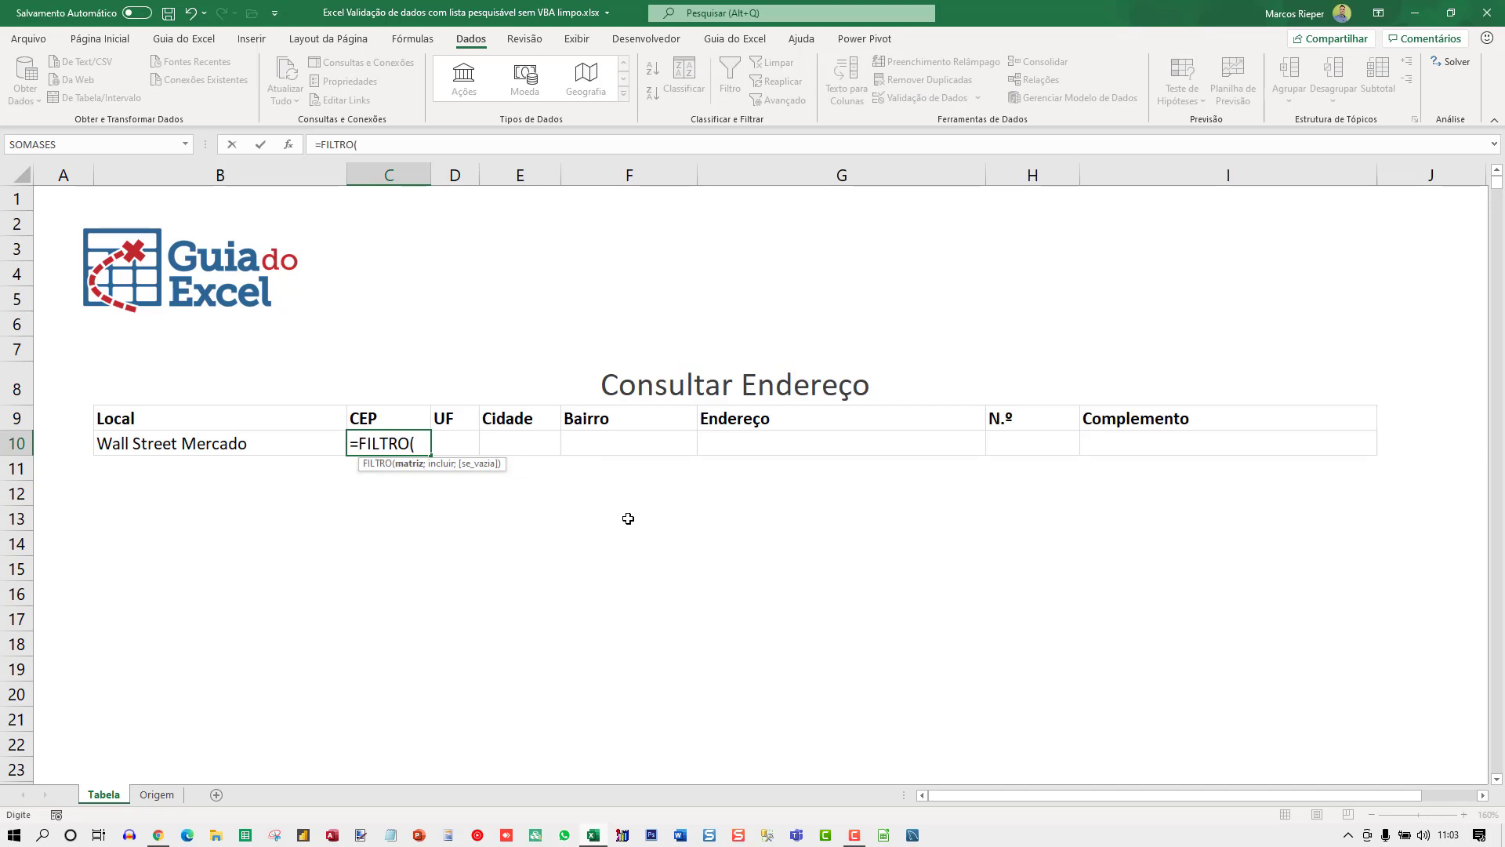
click(166, 794)
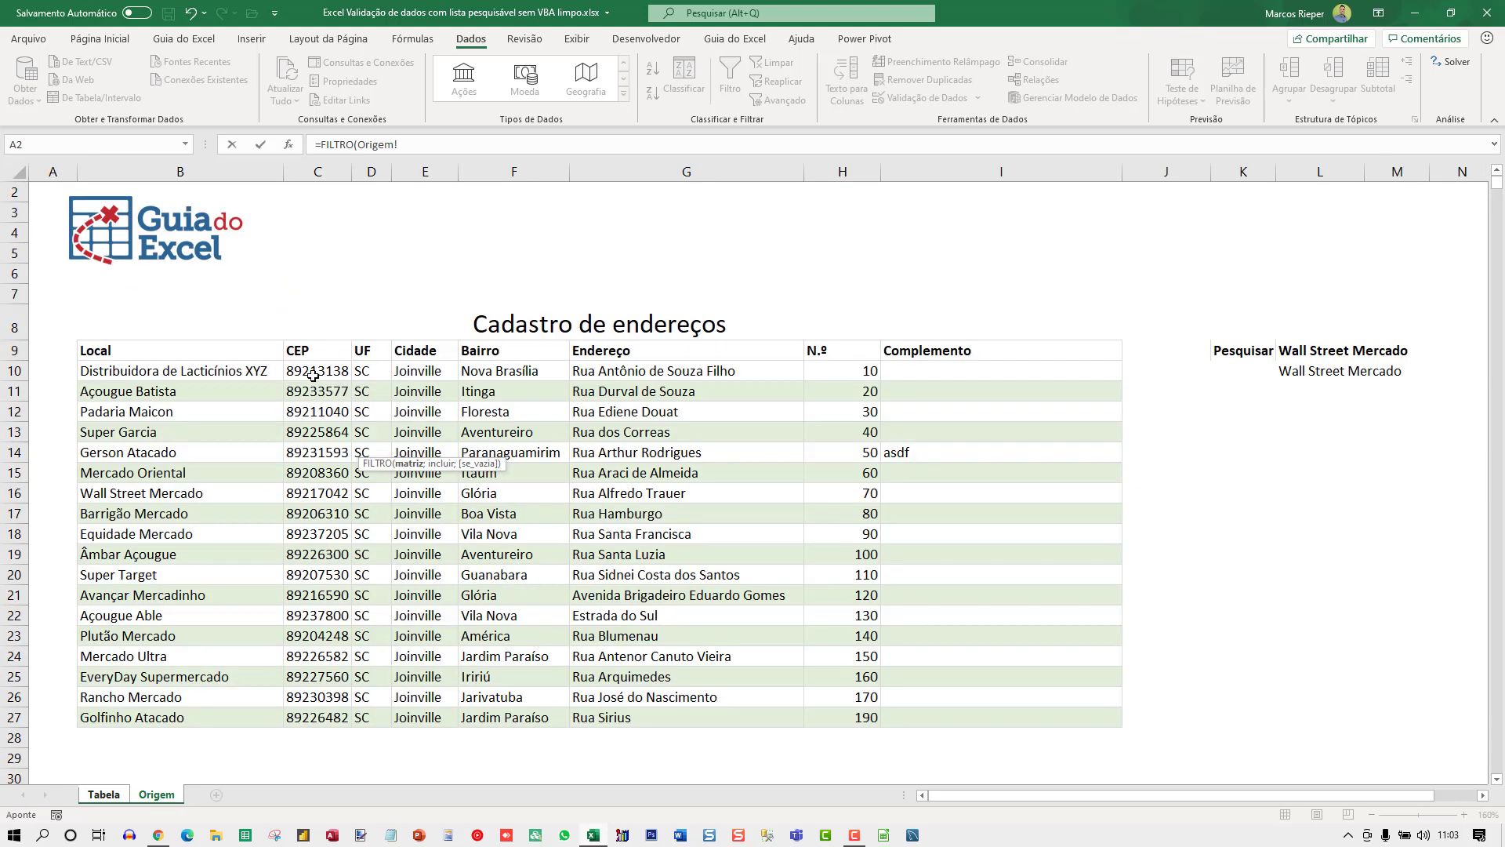
drag(312, 374, 1120, 723)
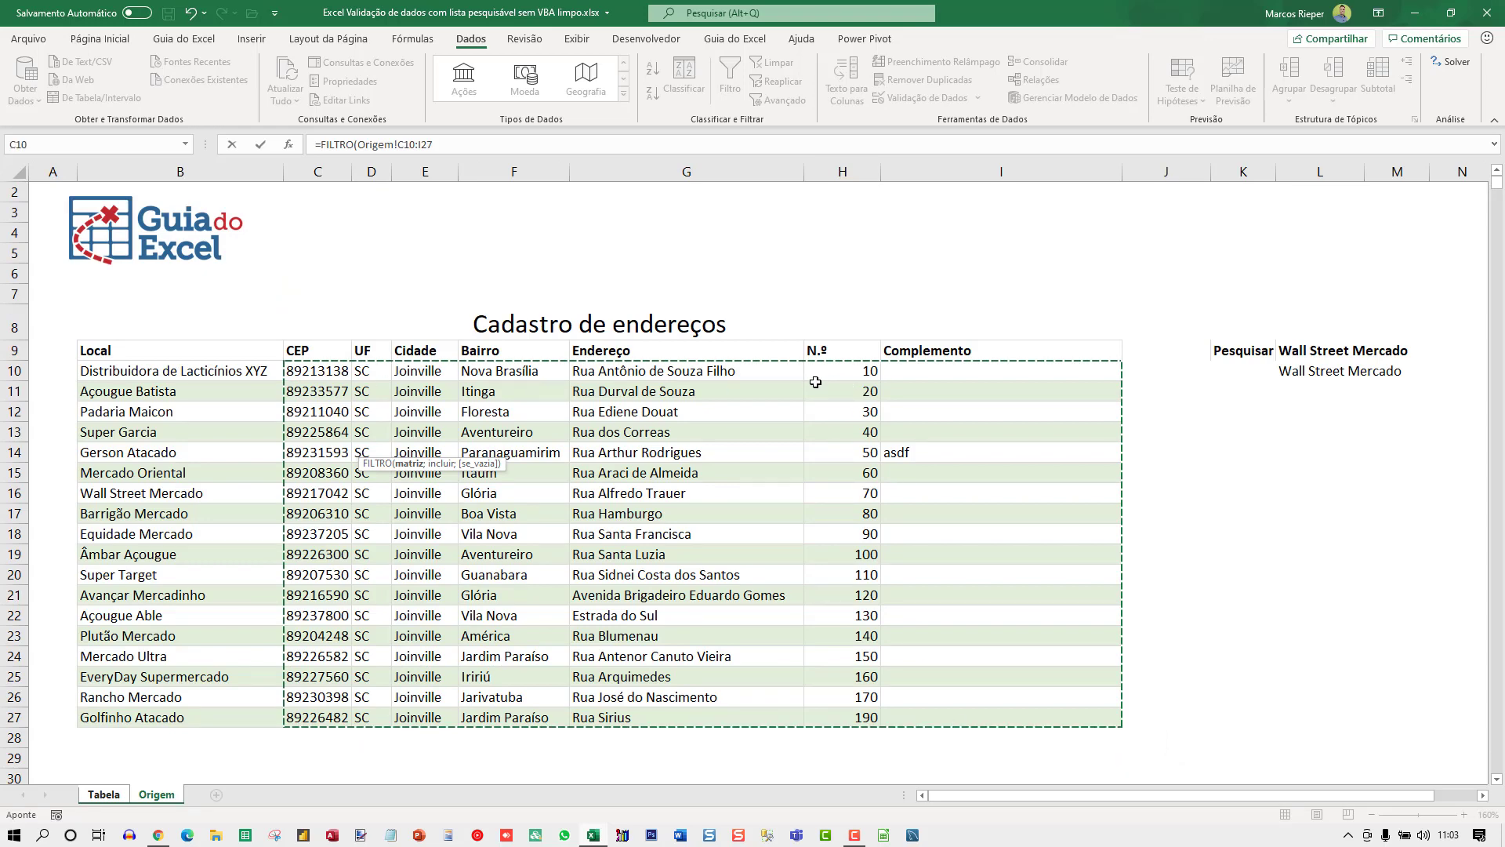
- Complete the FILTRO formula with the criterion (Origem!B10:B27=Tabela!B10) so the address details match the chosen Local
text(;)
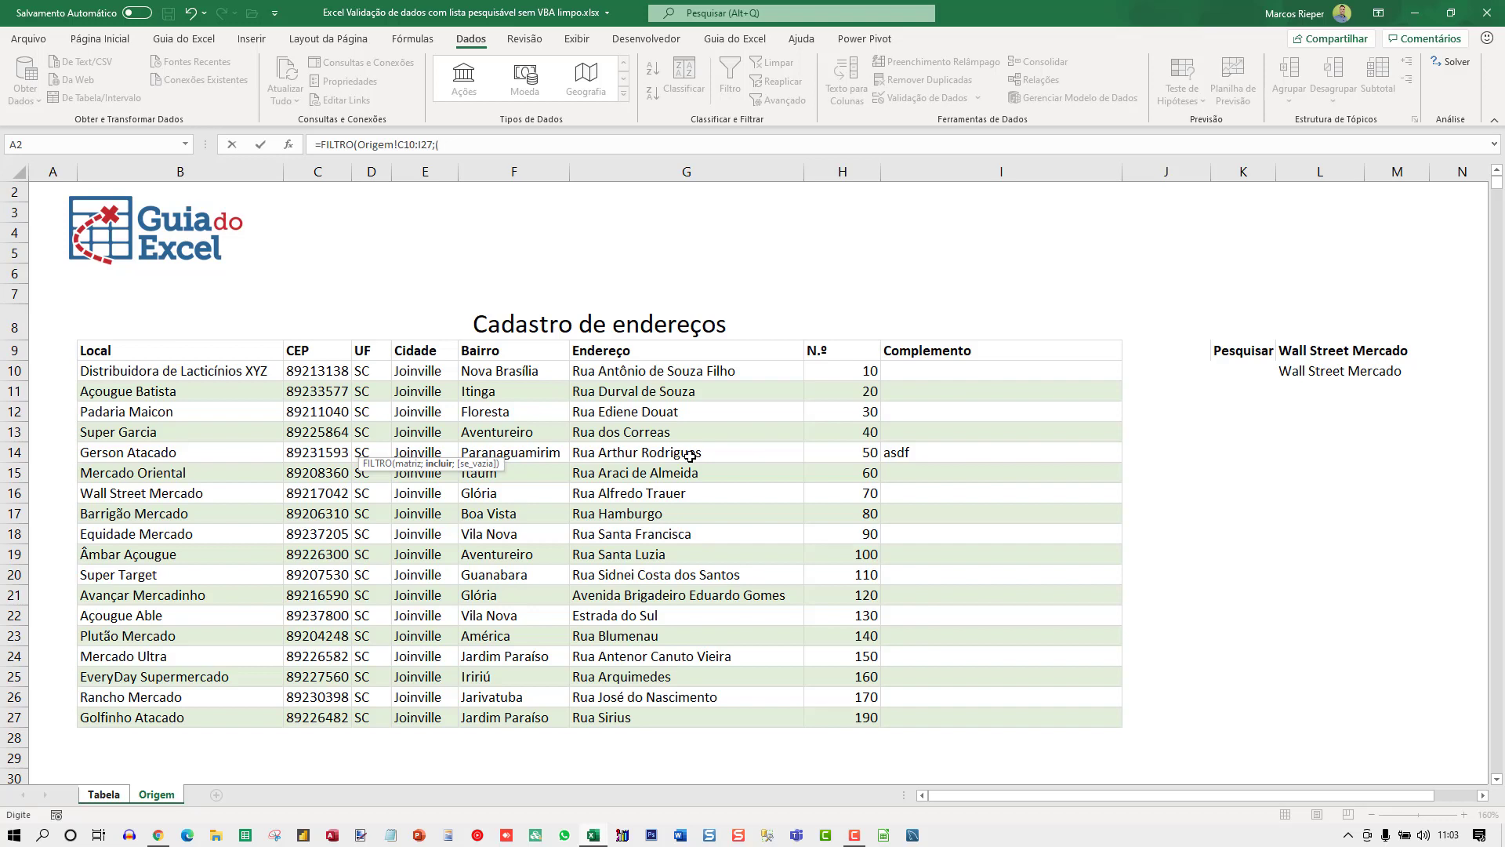
text(()
click(149, 374)
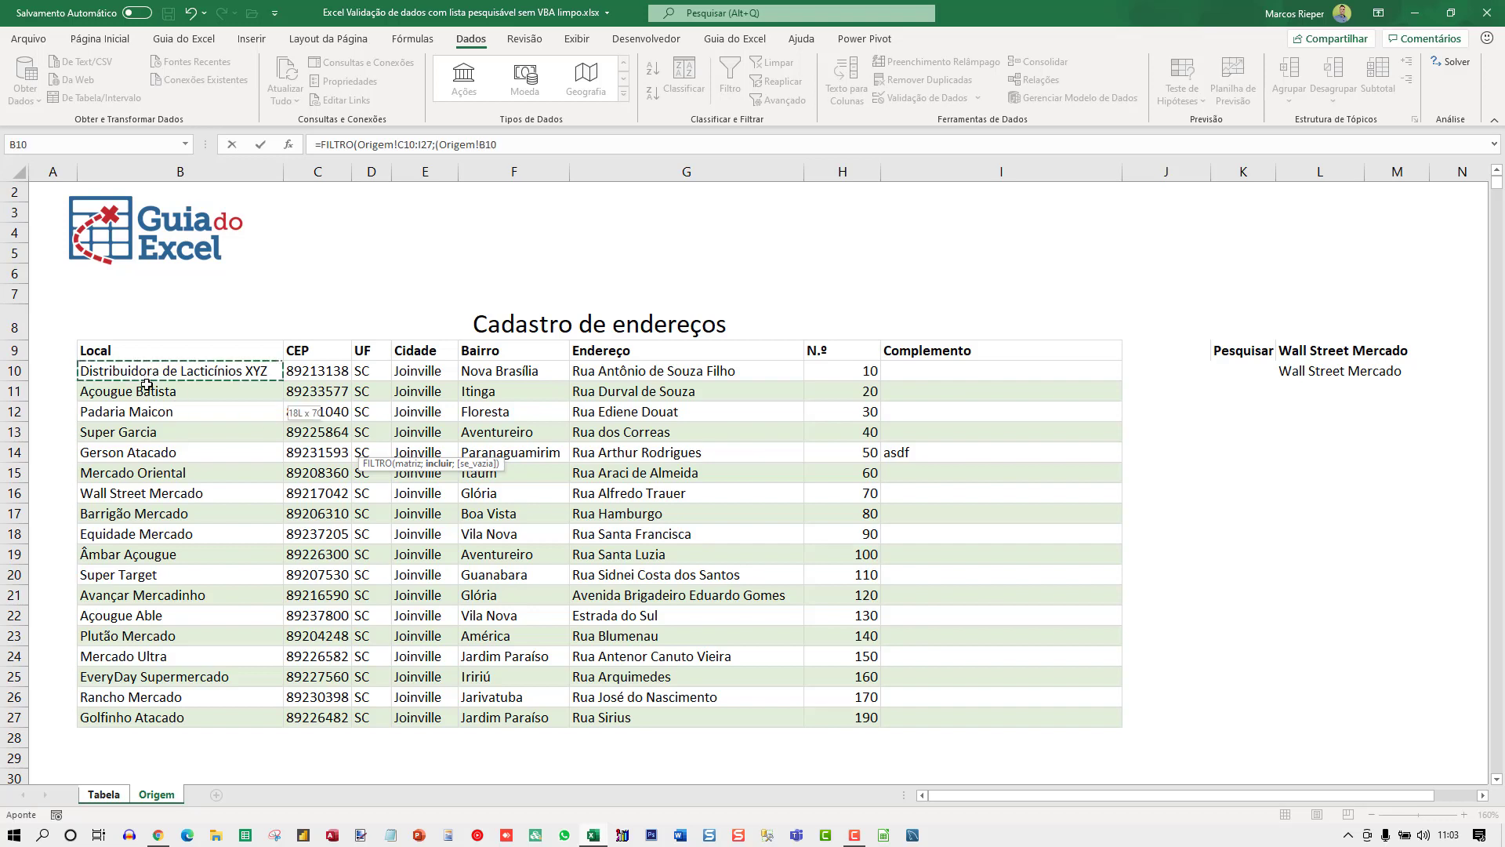
drag(146, 384, 161, 717)
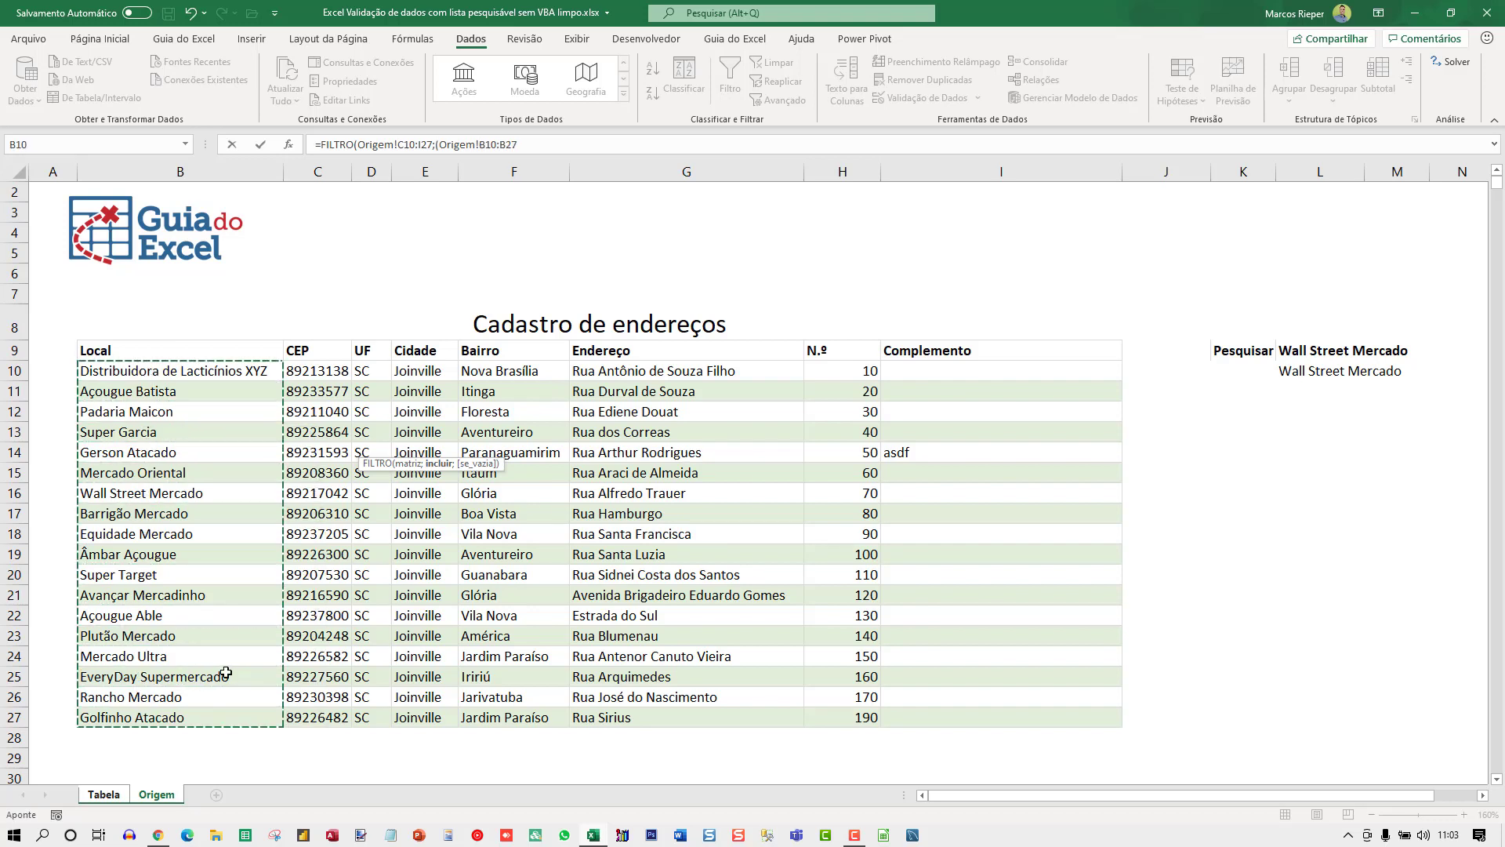
text(=)
click(103, 795)
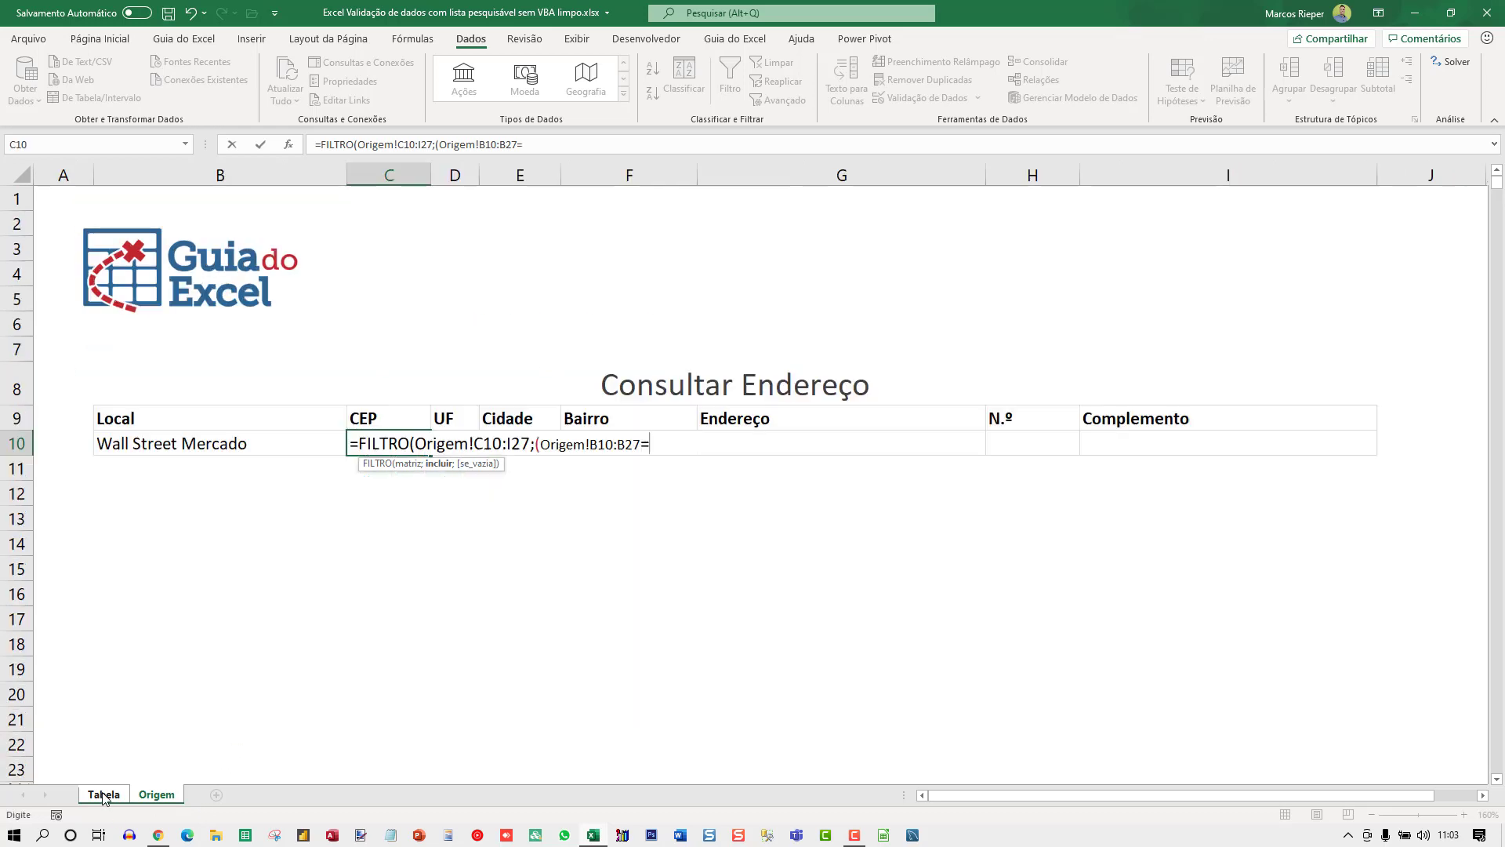
click(179, 446)
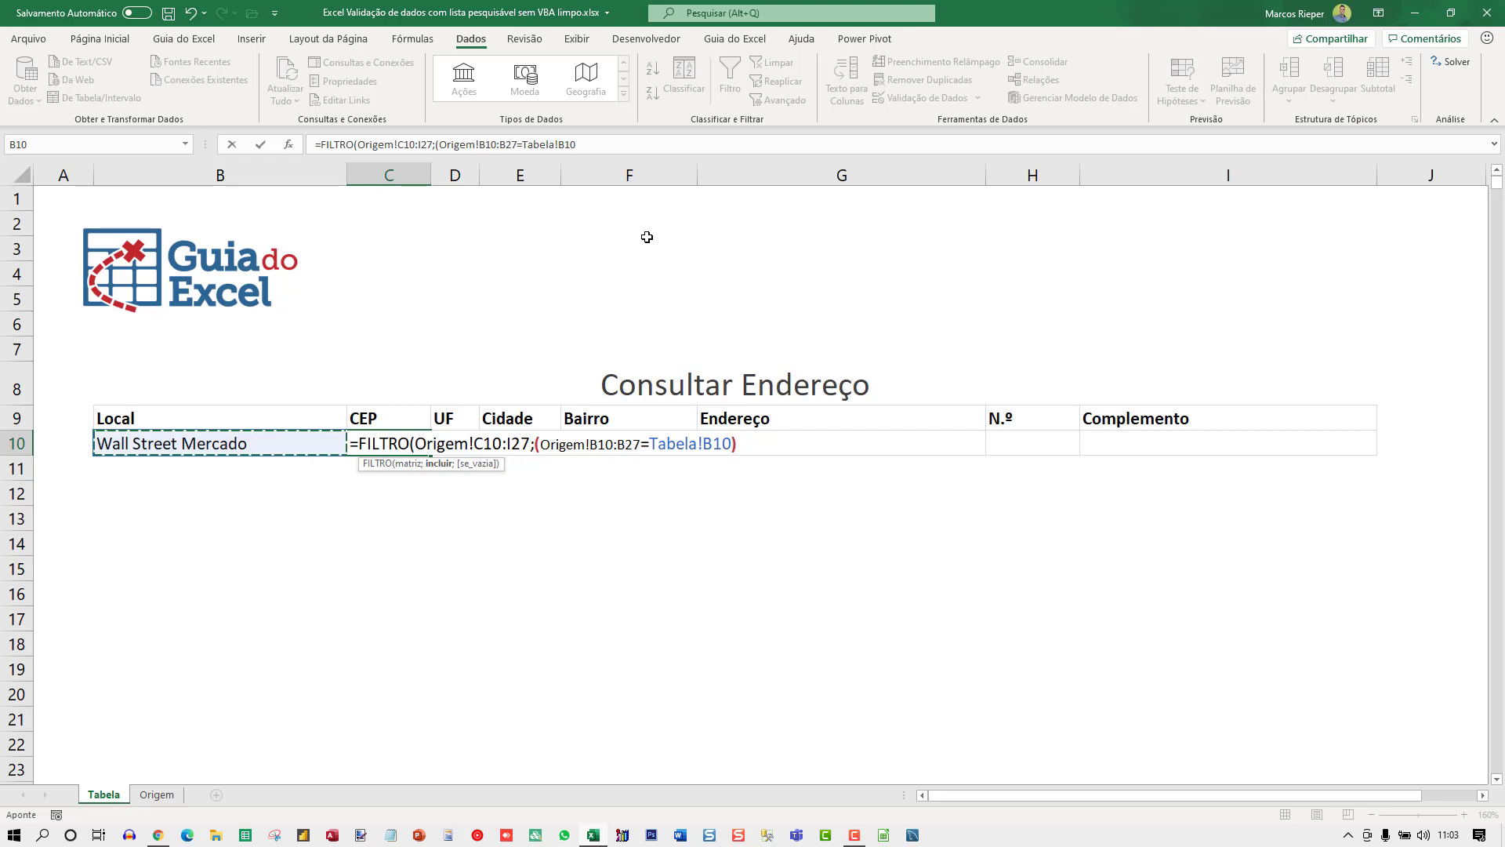
text())
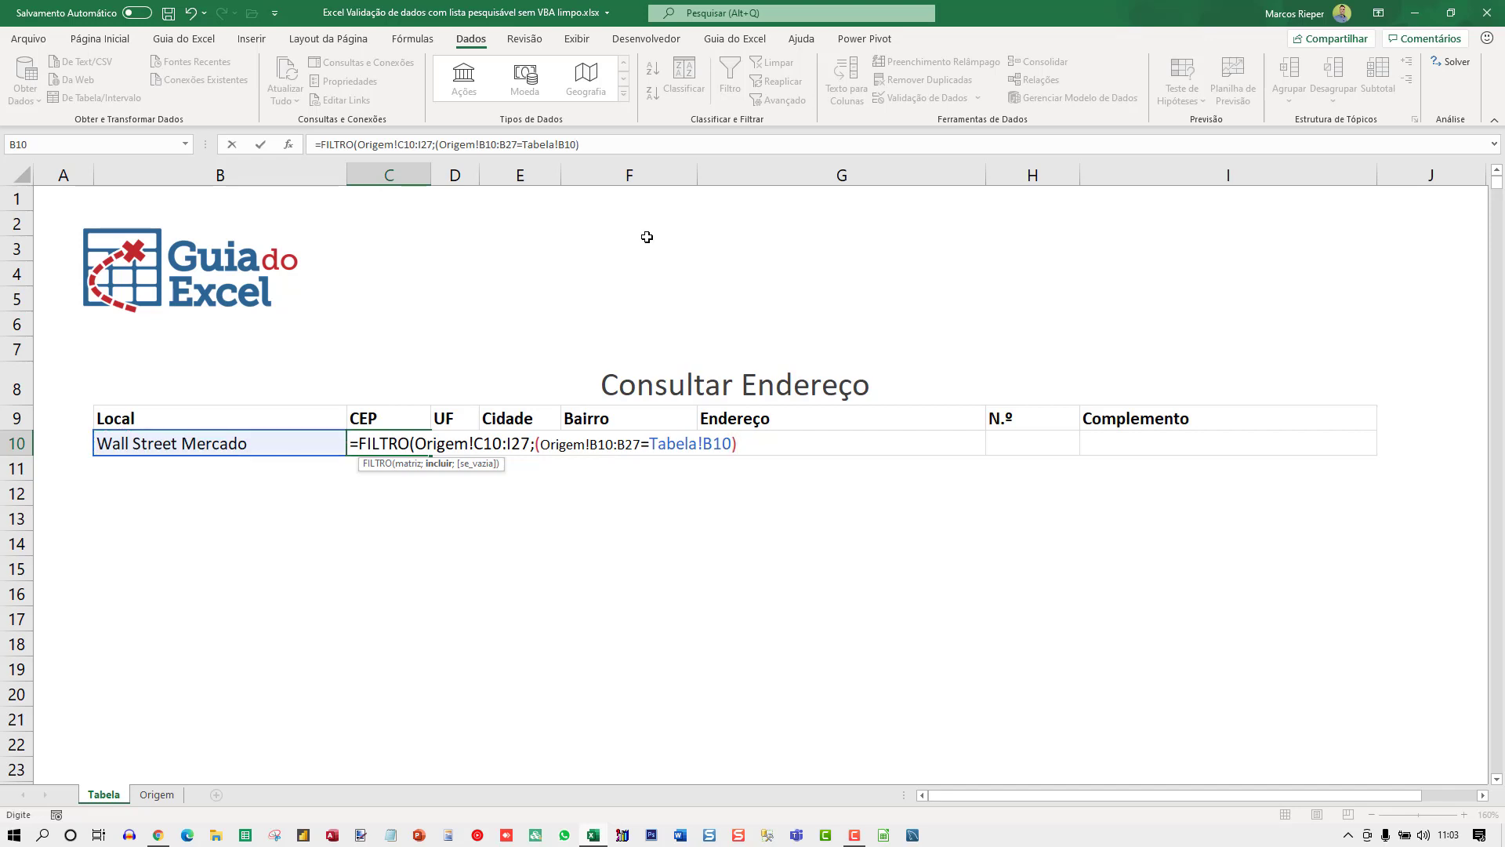
text())
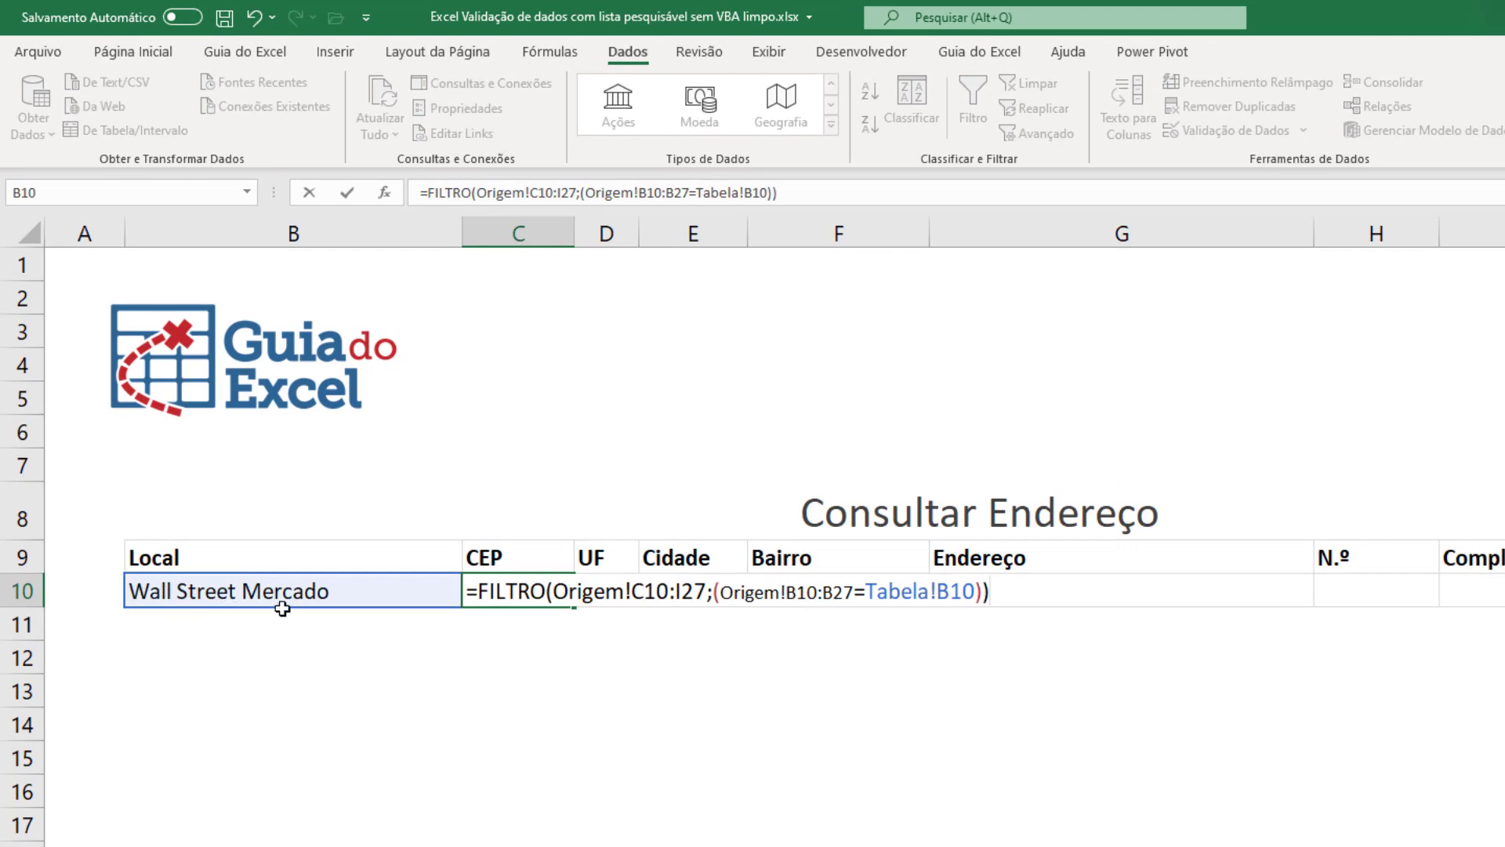
key(Return)
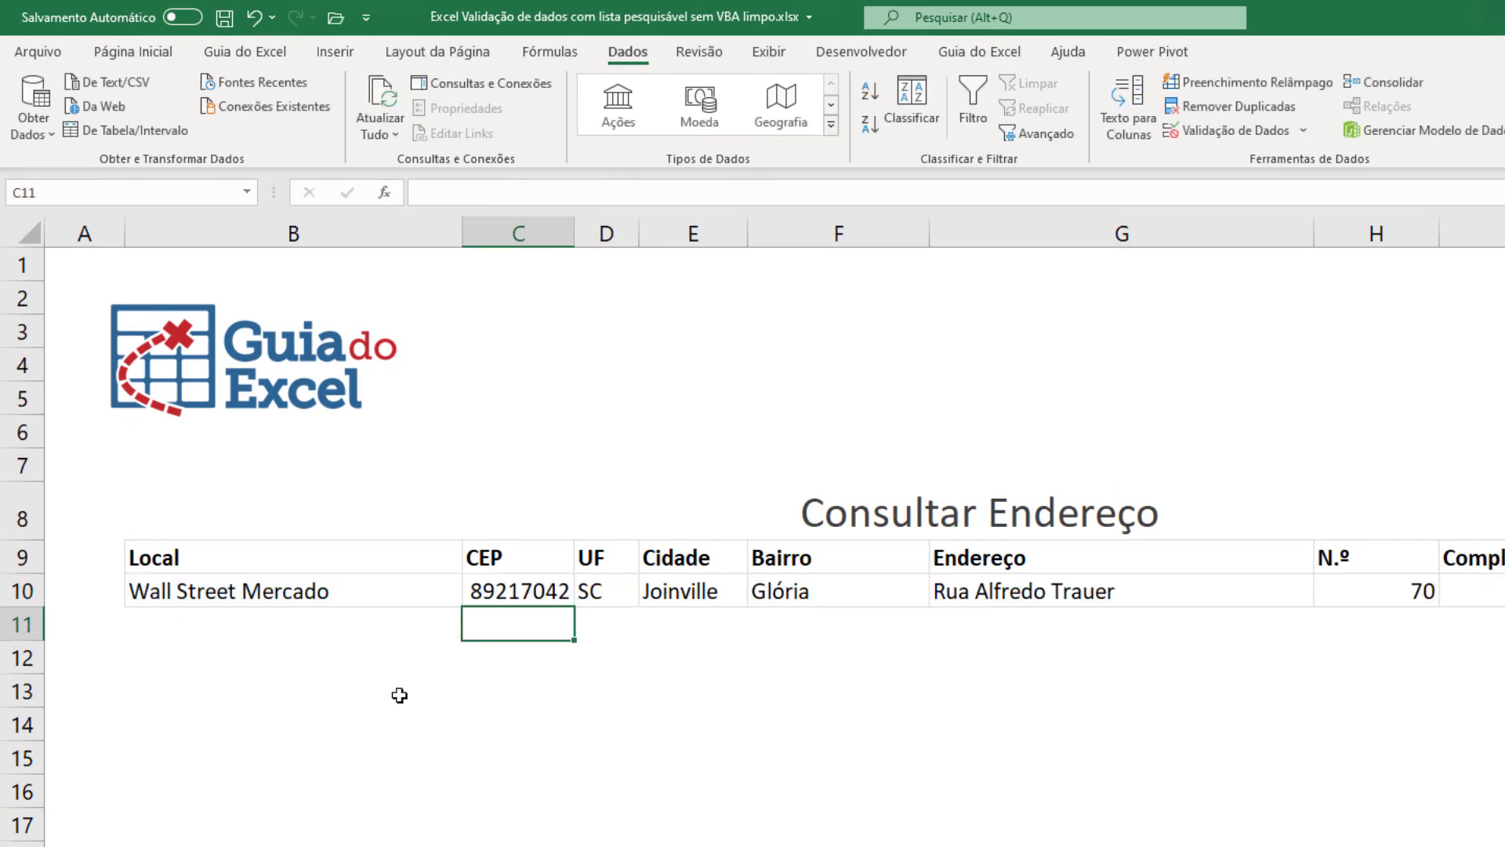
- Search for A in the Local cell B10 and pick Avançar Mercadinho from the drop-down suggestions
key(Up)
key(Left)
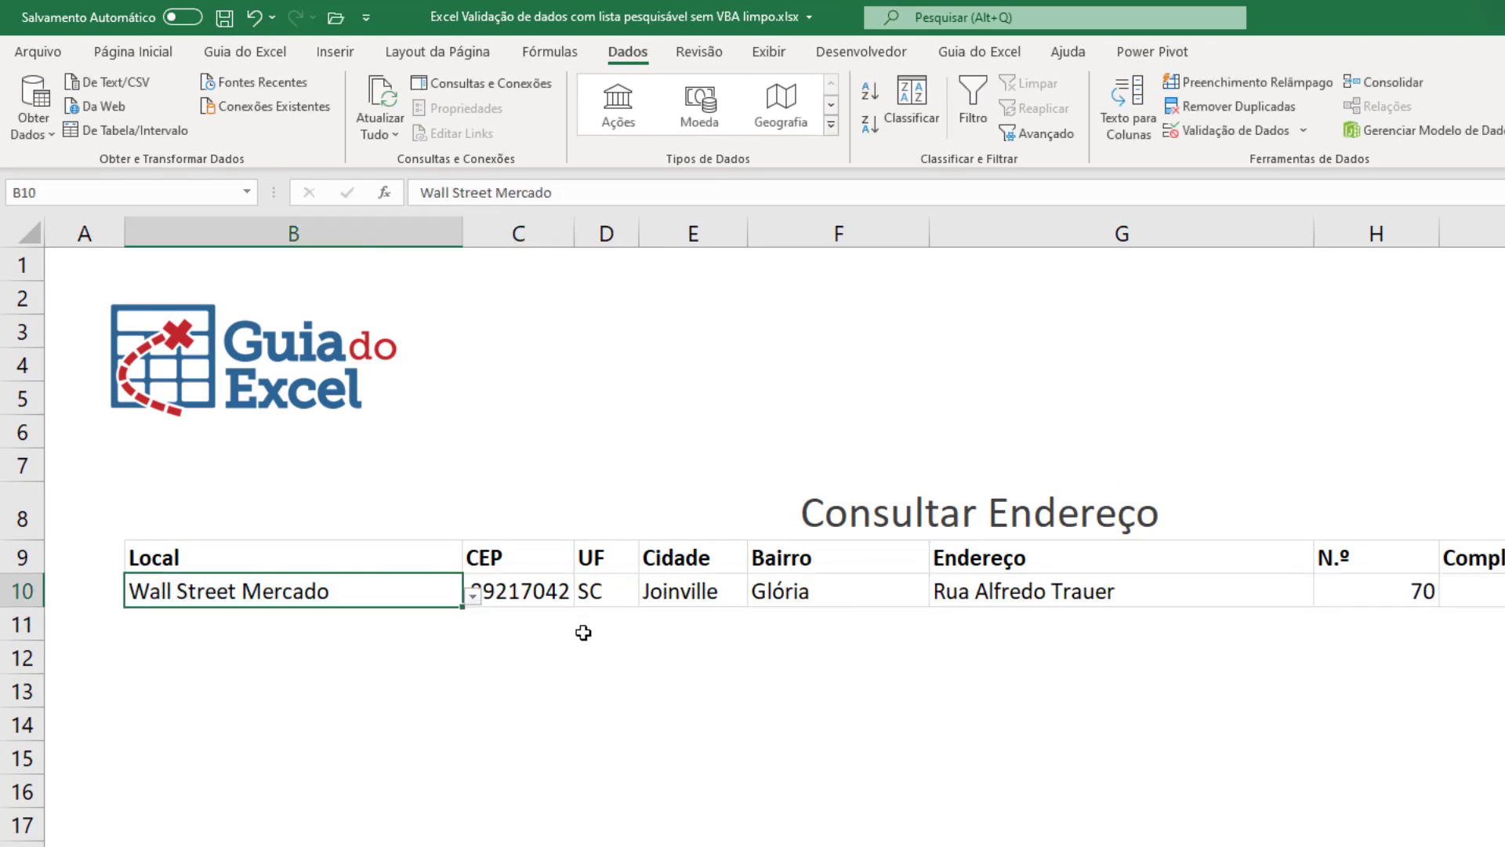
key(alt+Down)
key(Escape)
text(A)
key(Return)
key(Up)
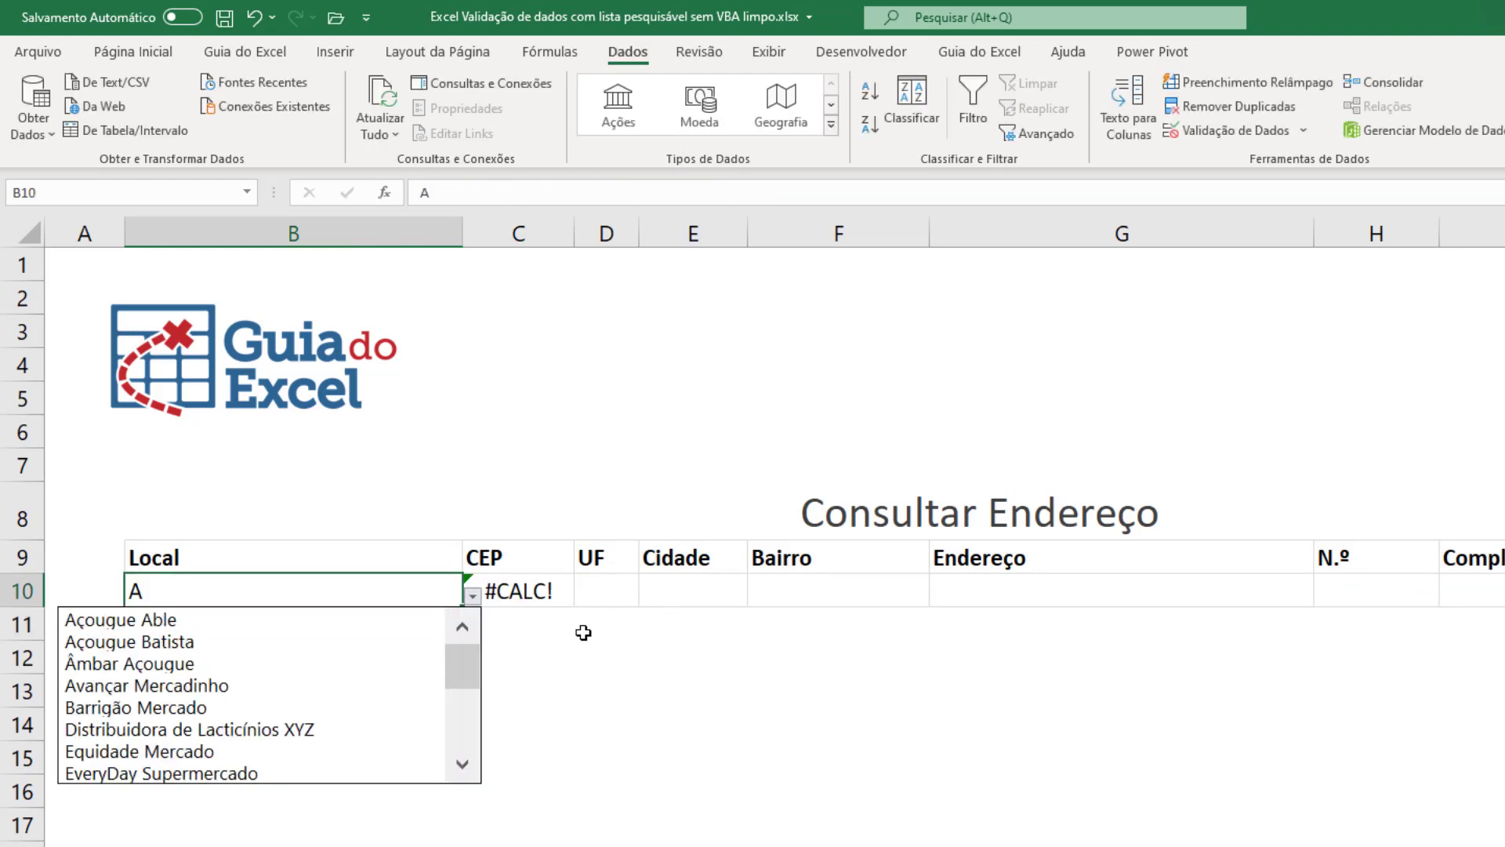
key(Return)
- Add "" as the se_vazia argument of the FILTRO formula in C10, and test it by entering A in the Local cell B10
key(Right)
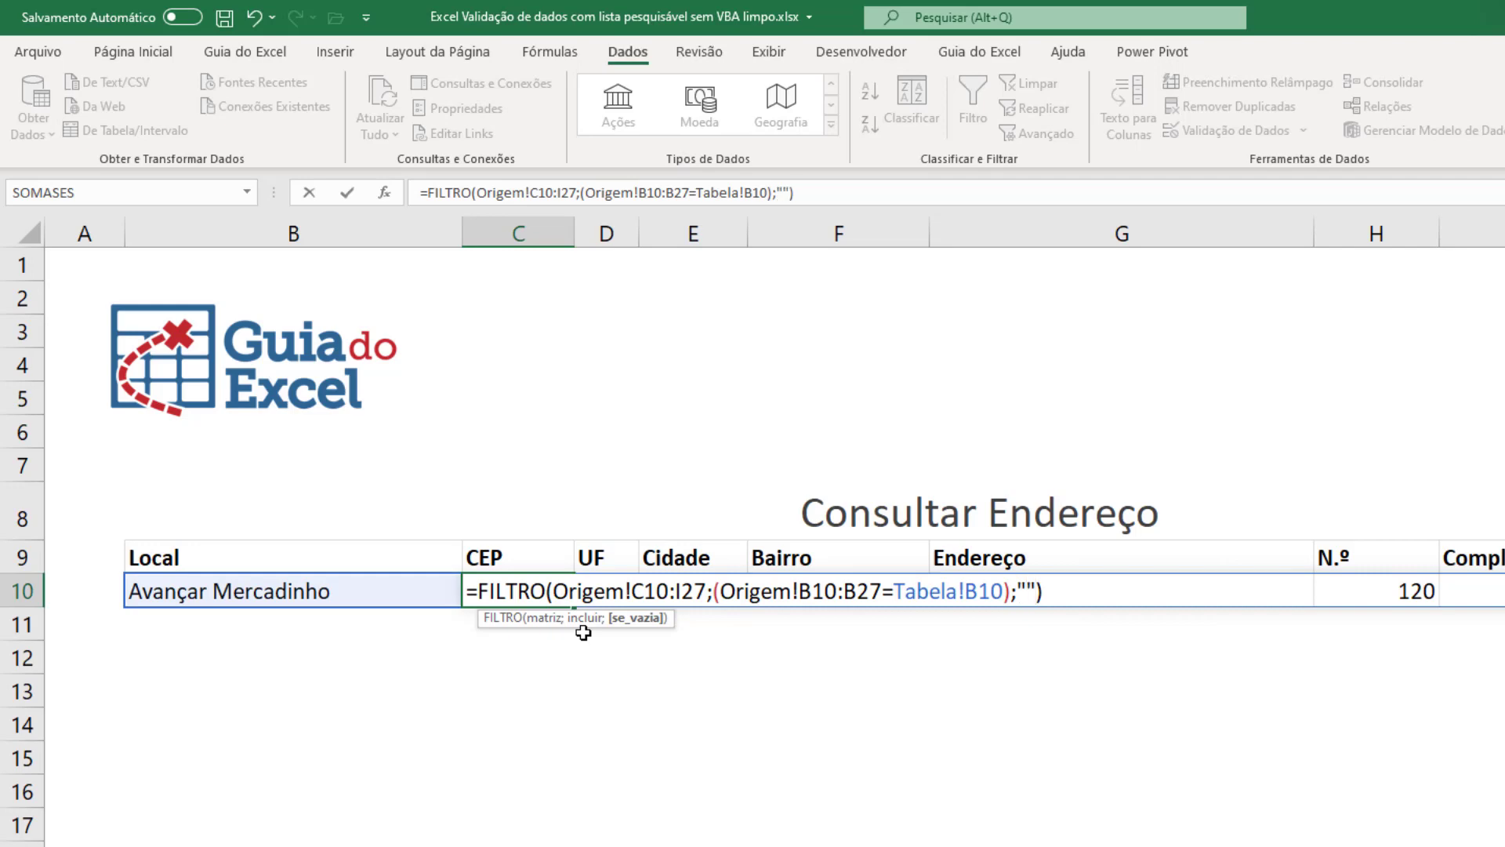
key(Return)
key(Up)
key(Left)
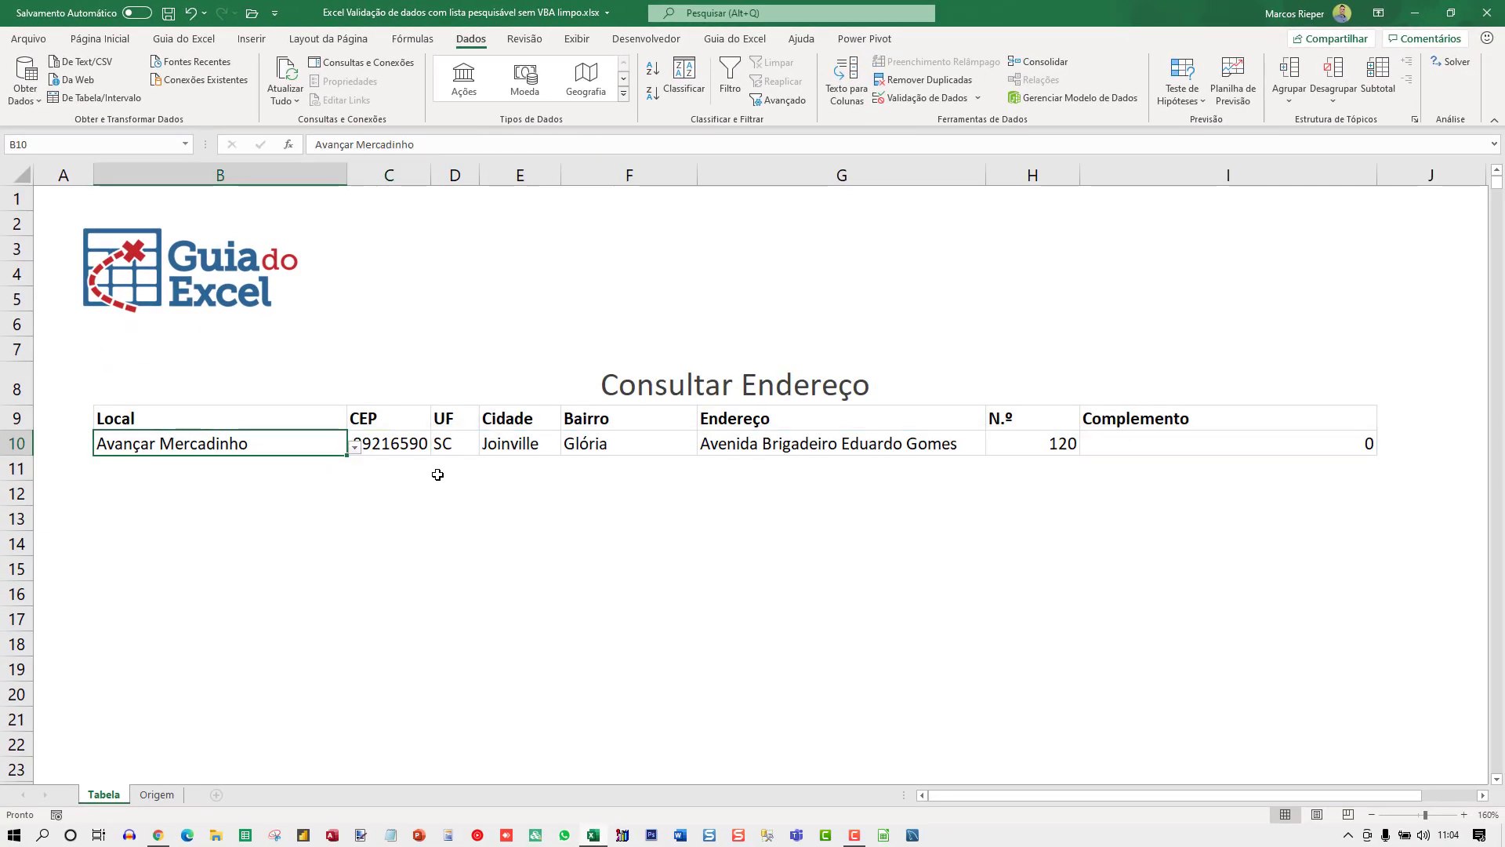
text(A)
key(Return)
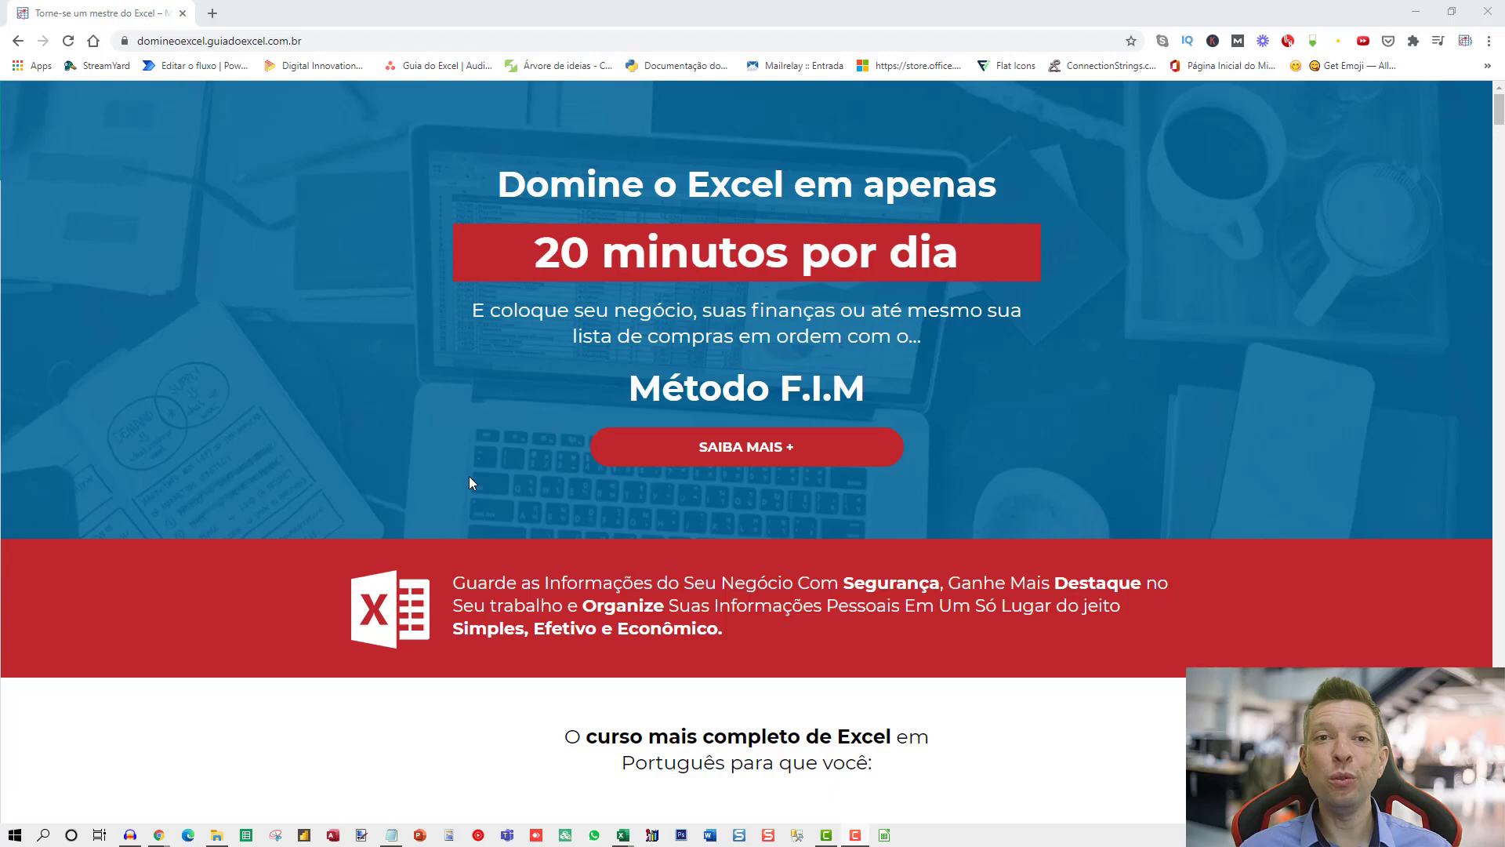
- Look through the Excel Master course page, covering the modules, lesson lists, testimonials, bonuses, guarantee and price
scroll(469, 476, down, 10)
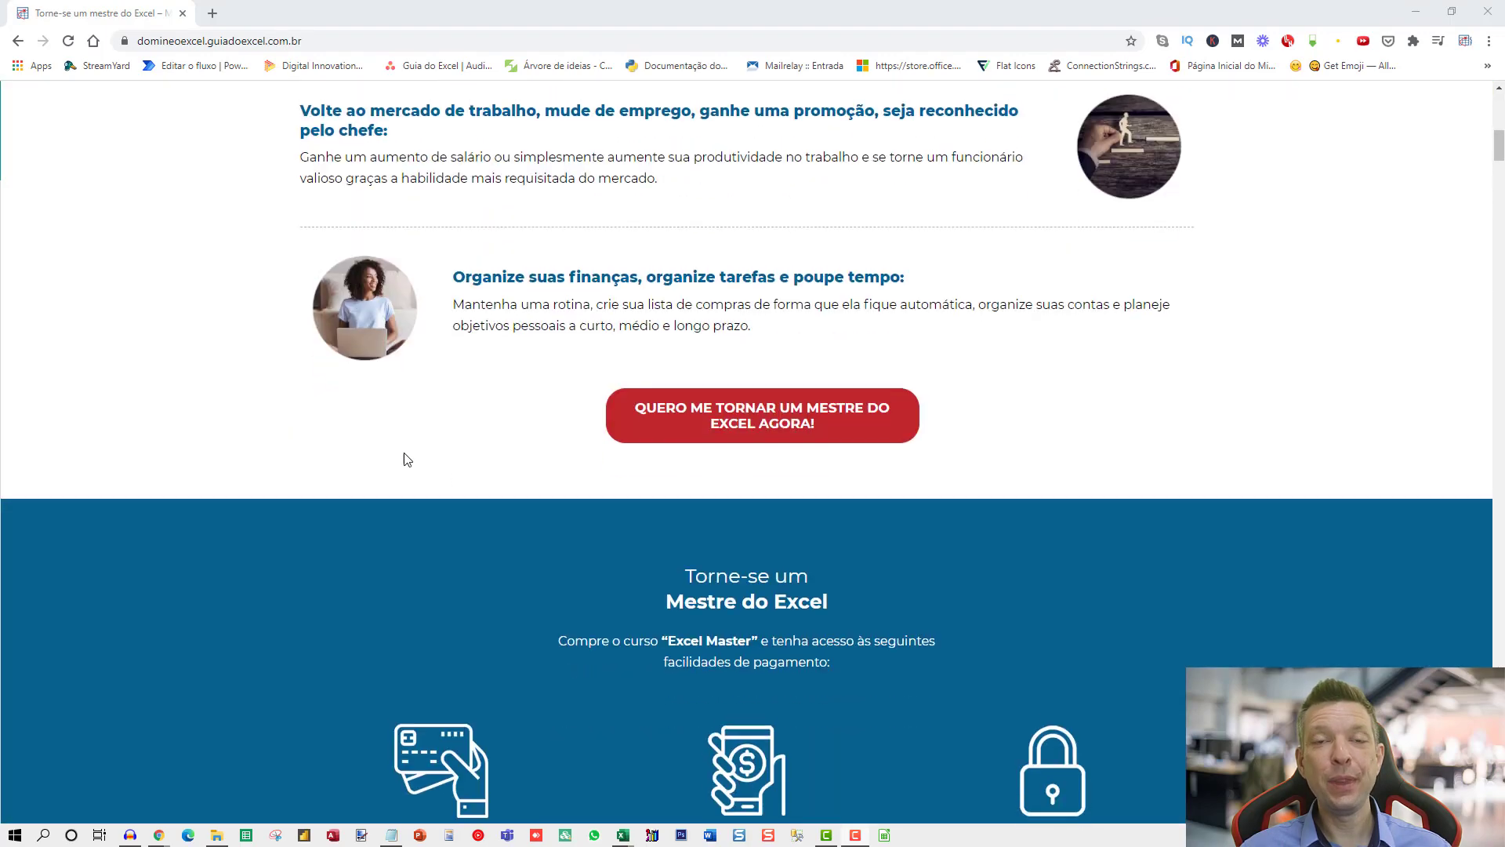
scroll(407, 459, down, 18)
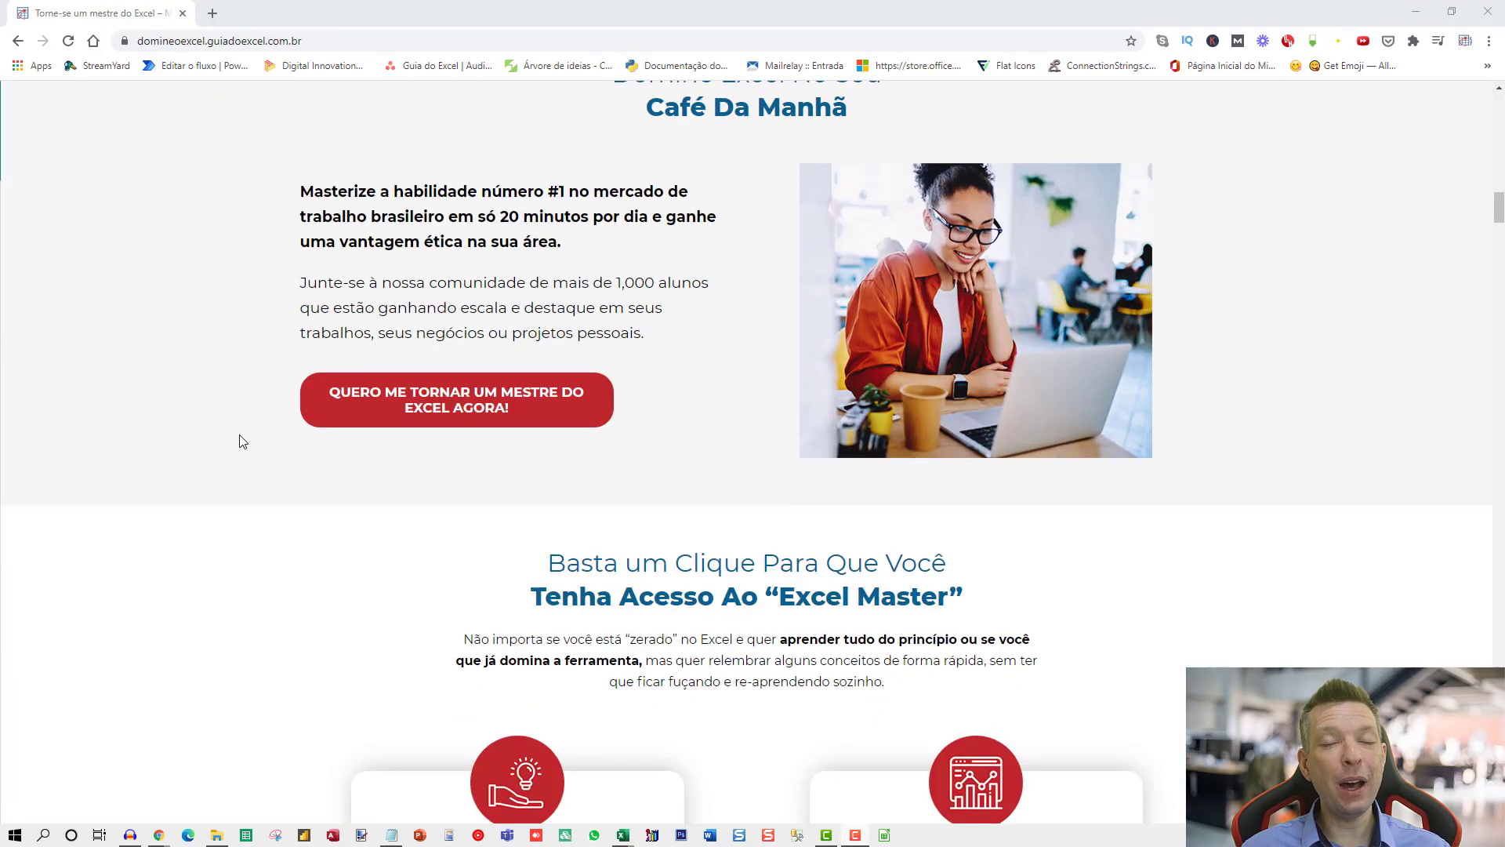
scroll(239, 444, down, 20)
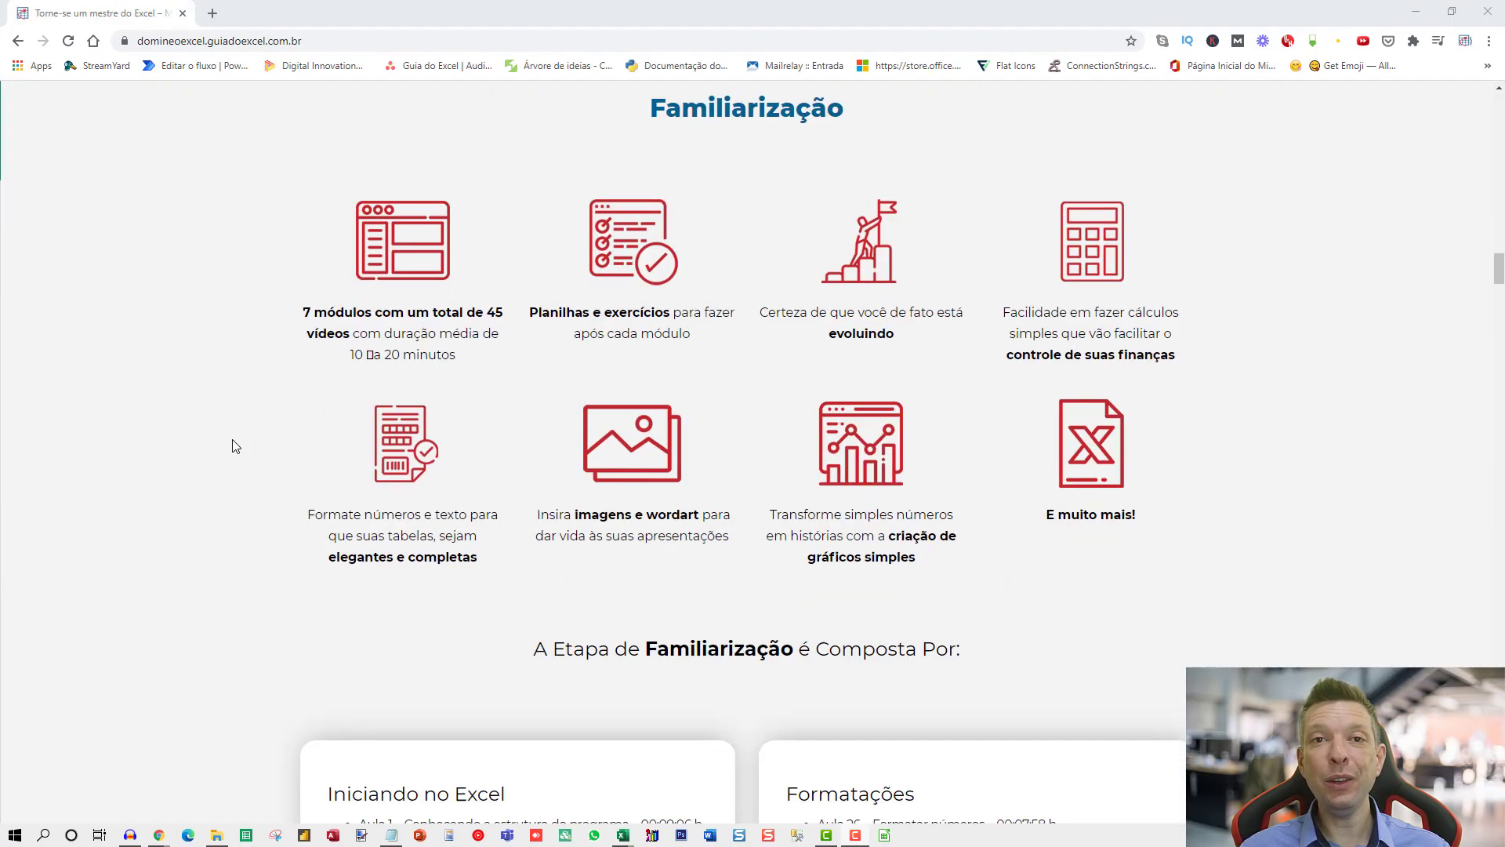
scroll(235, 446, down, 20)
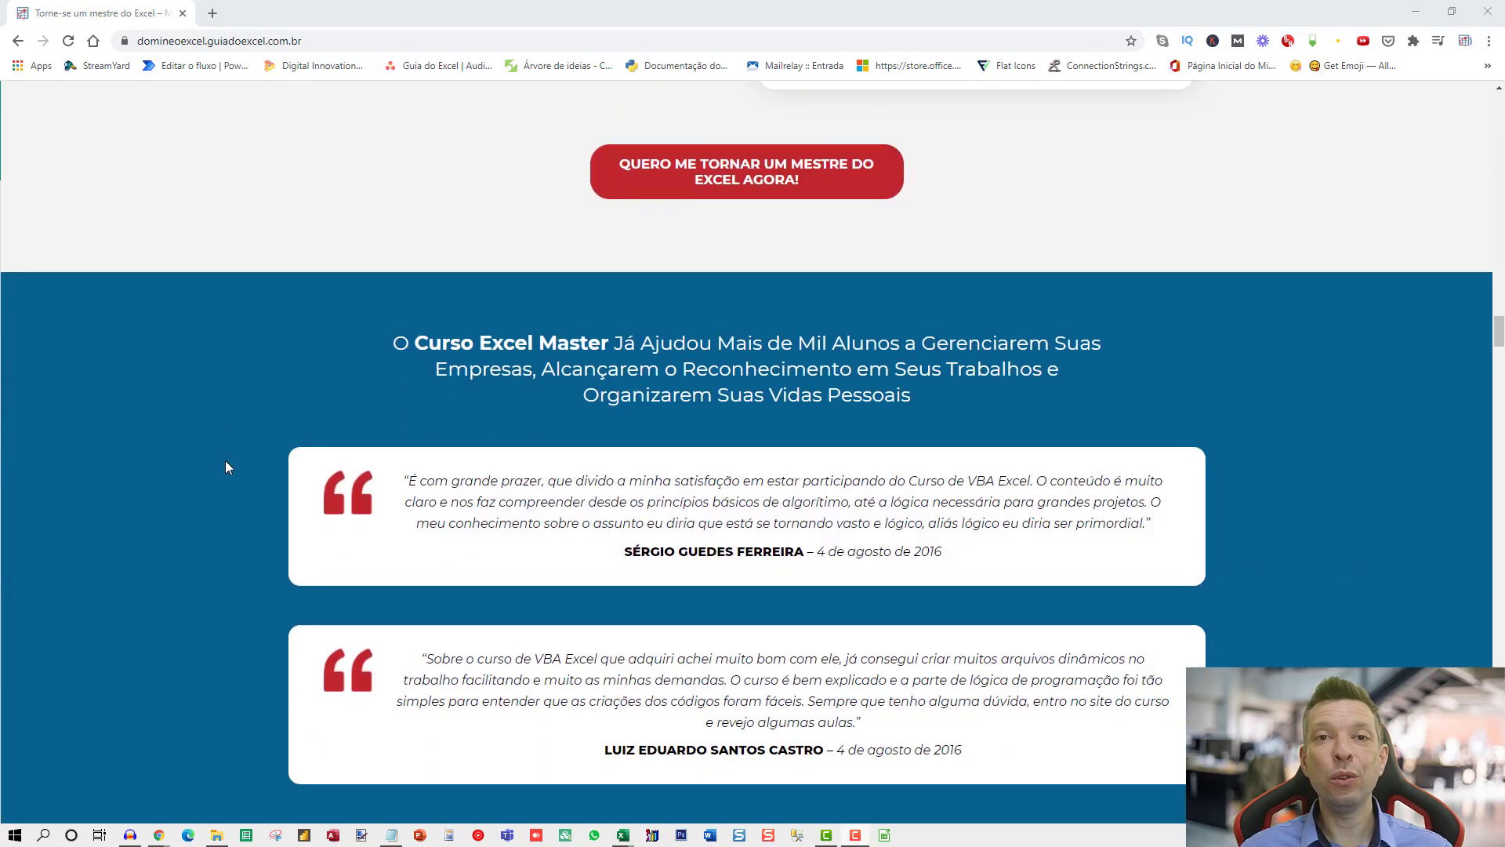
scroll(228, 466, down, 20)
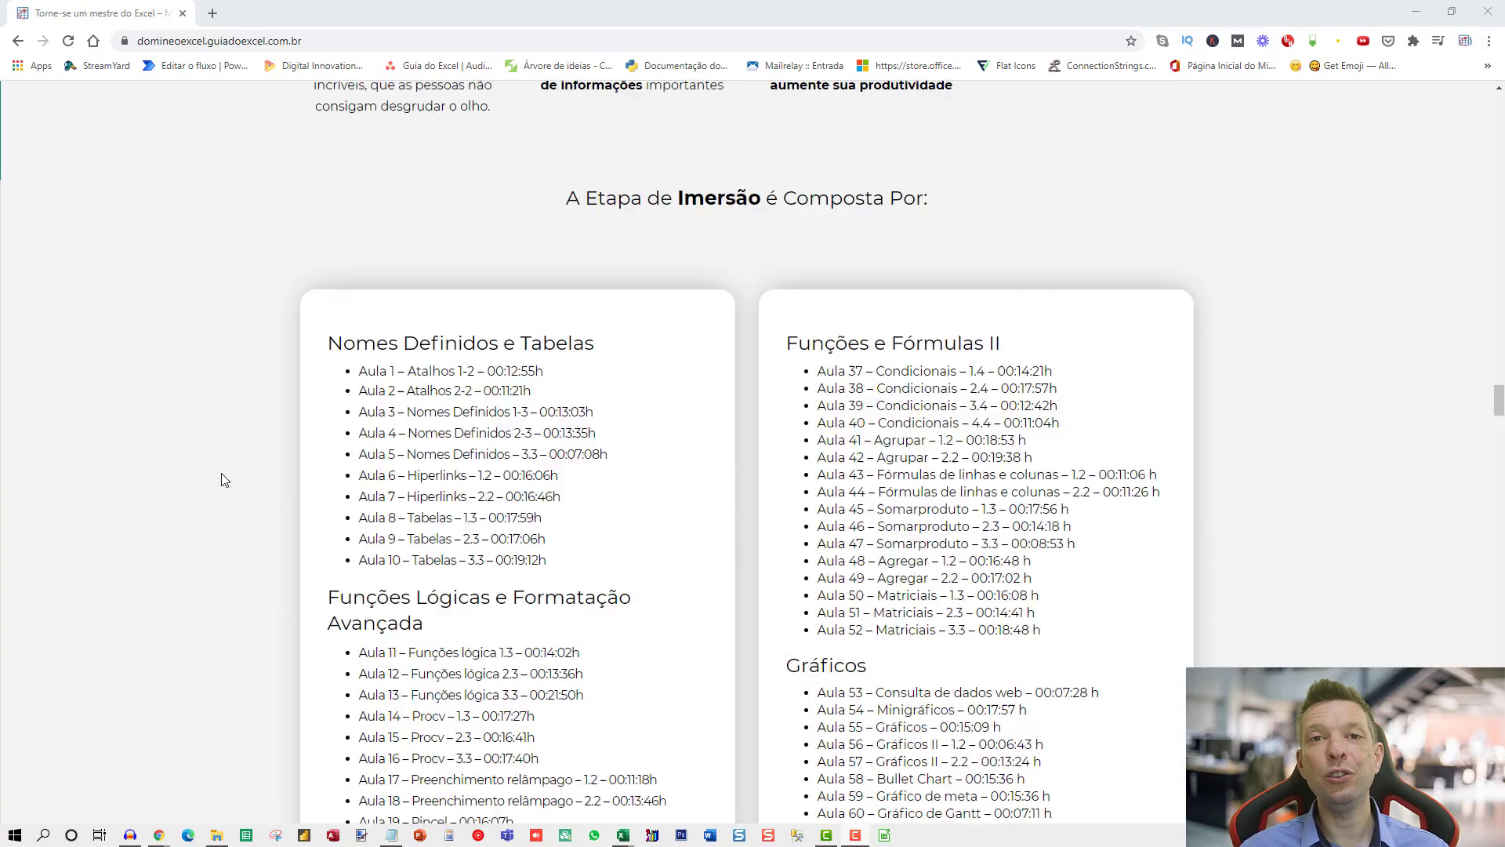
scroll(223, 481, down, 20)
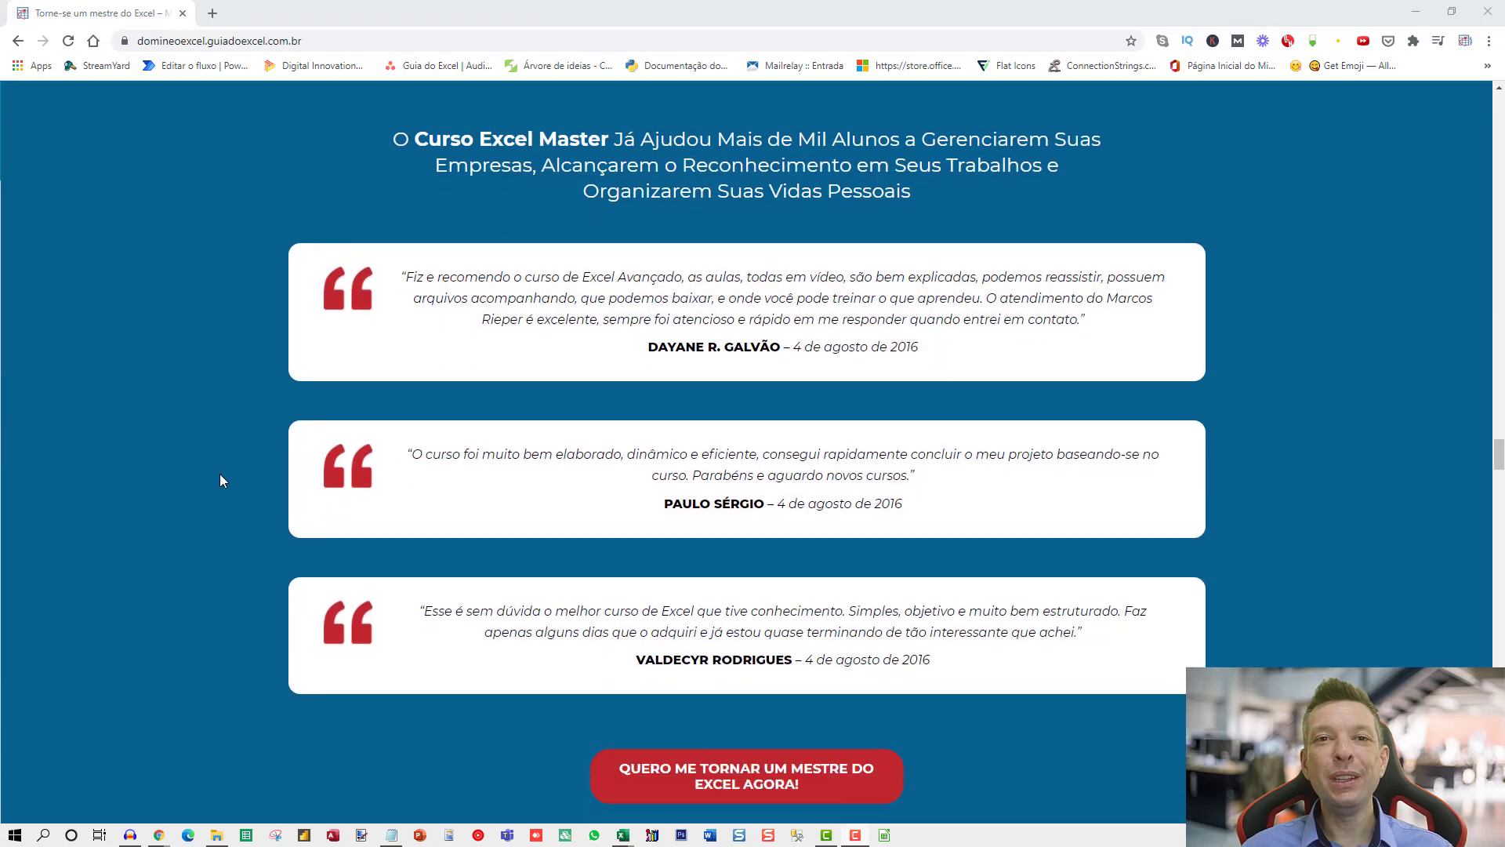
scroll(220, 492, down, 20)
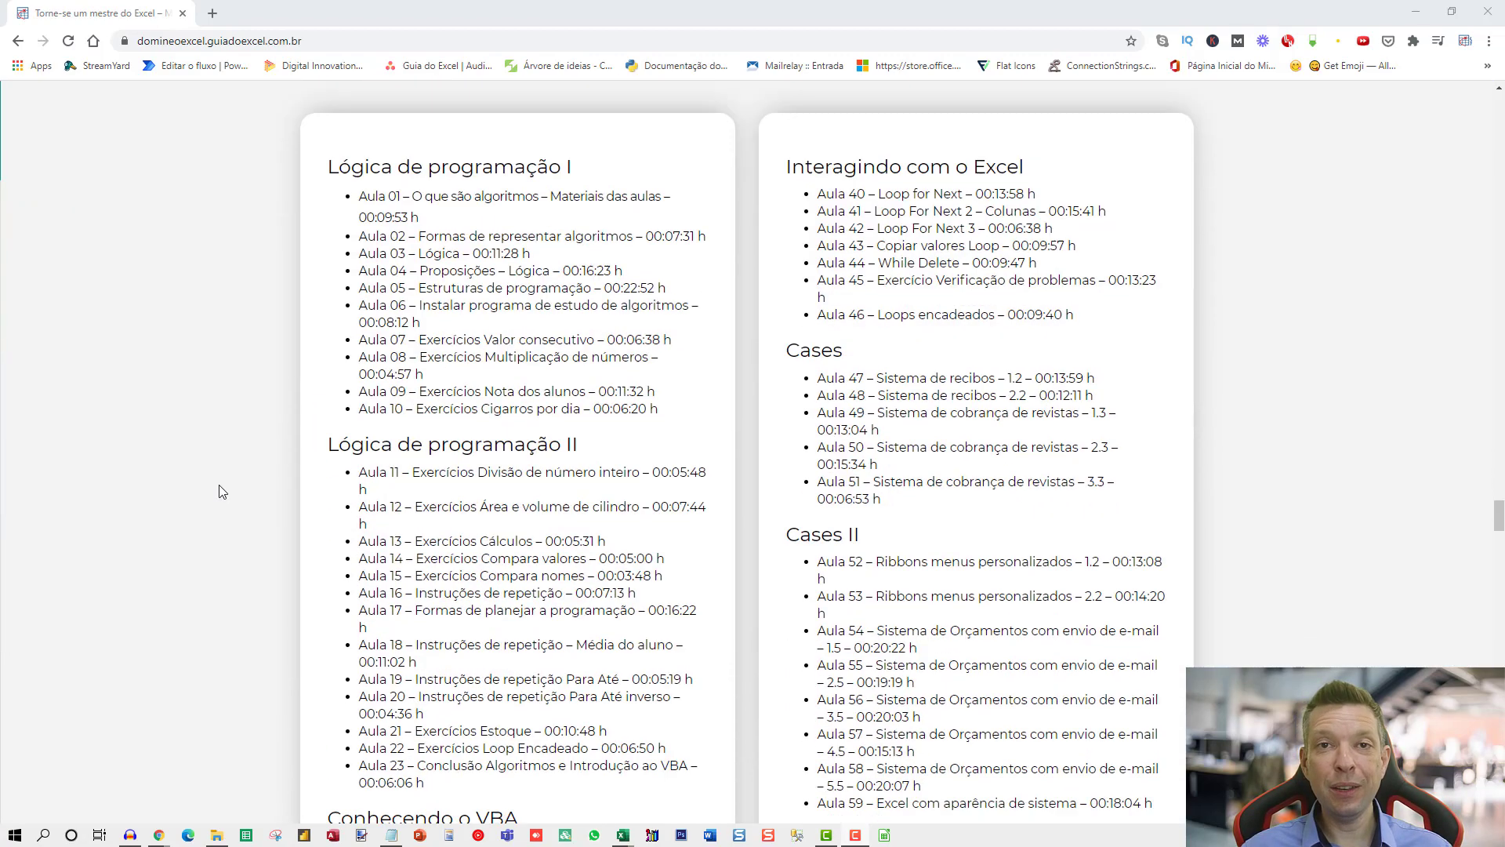
scroll(222, 495, down, 20)
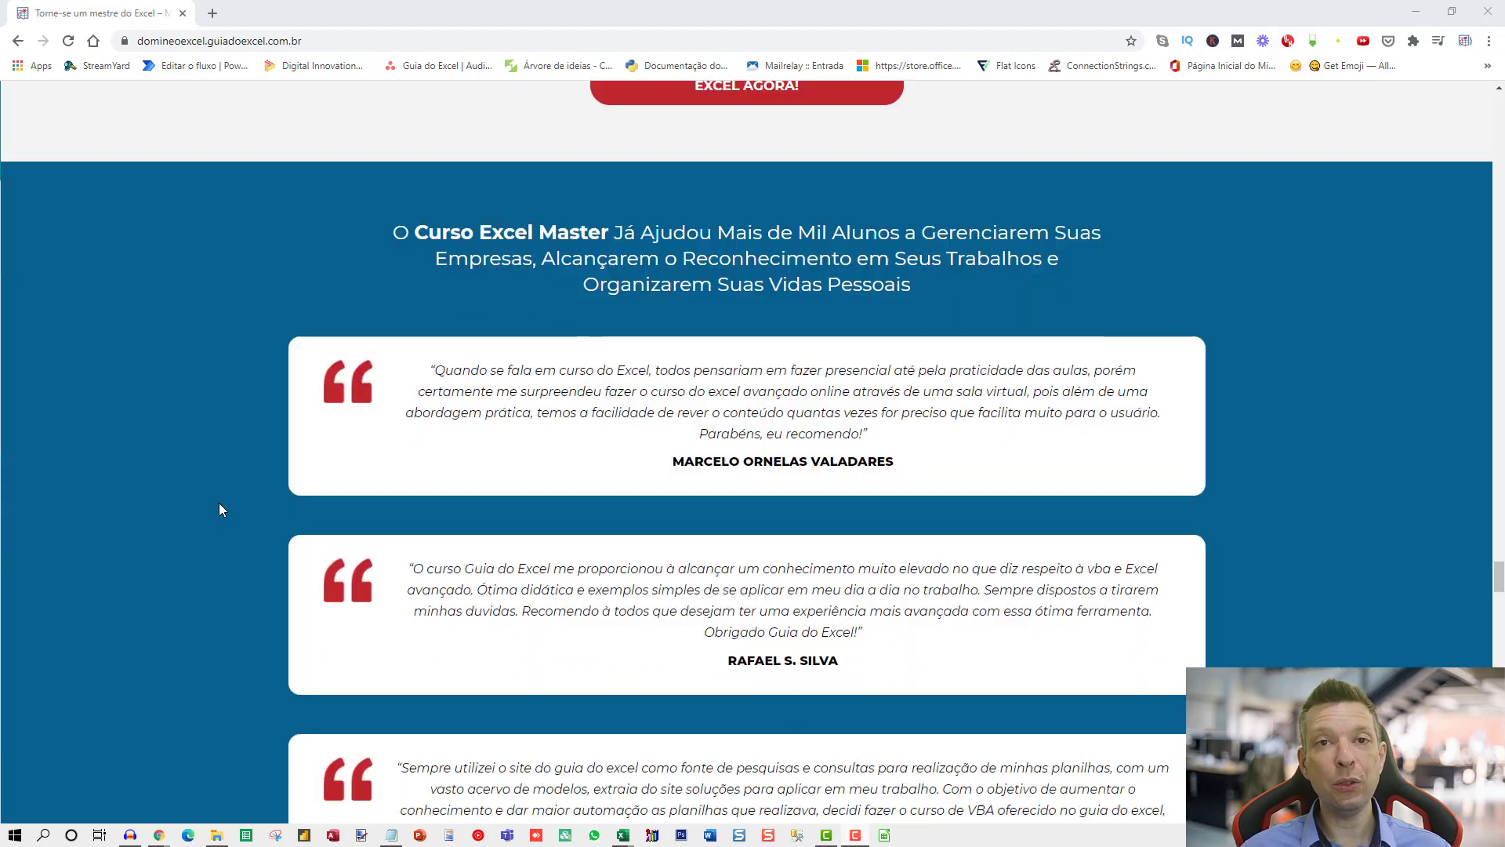
scroll(219, 514, down, 20)
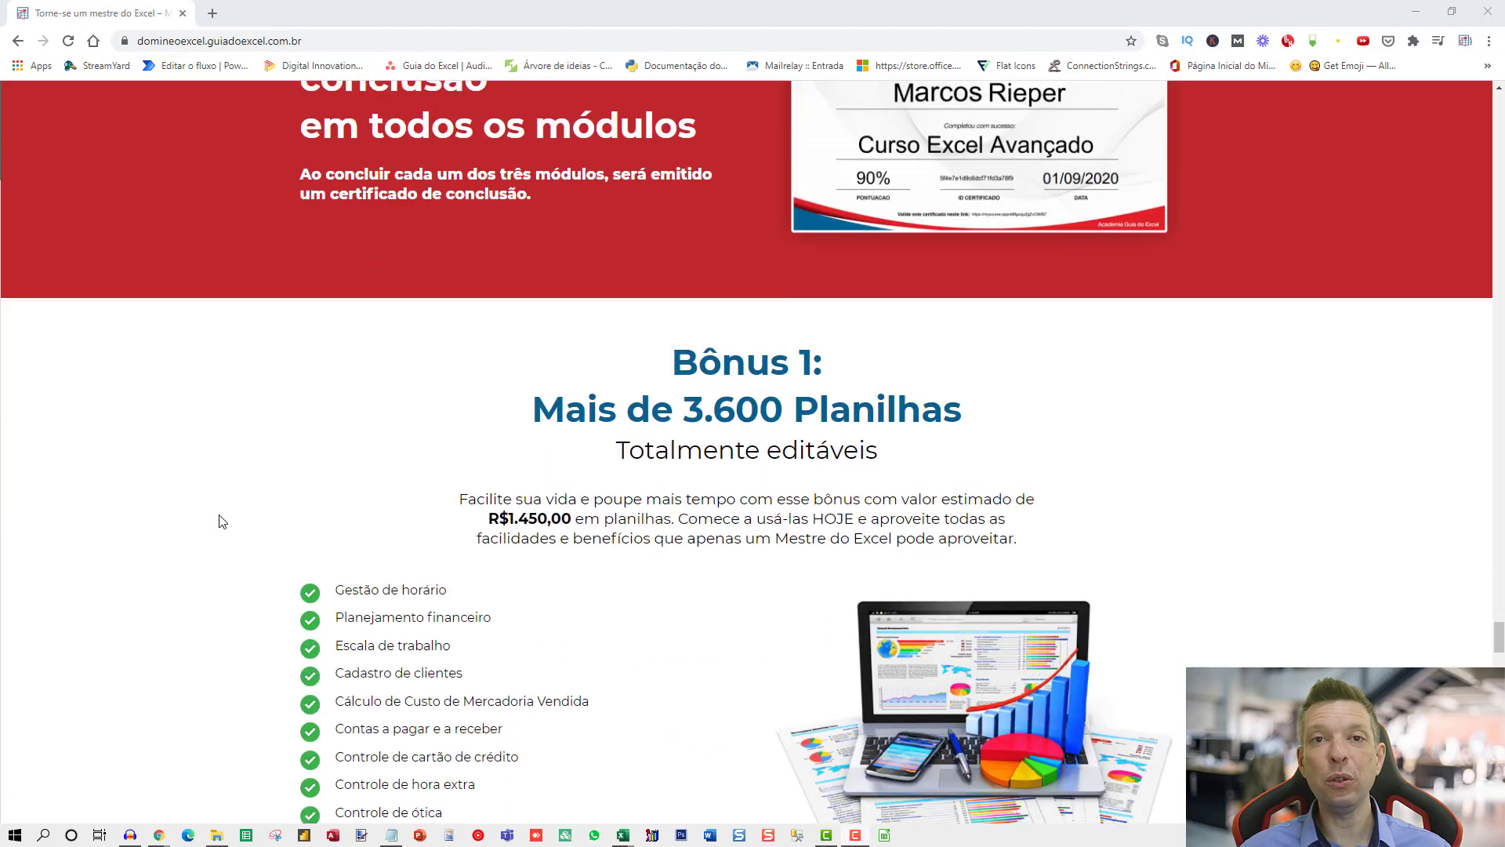
scroll(222, 527, down, 20)
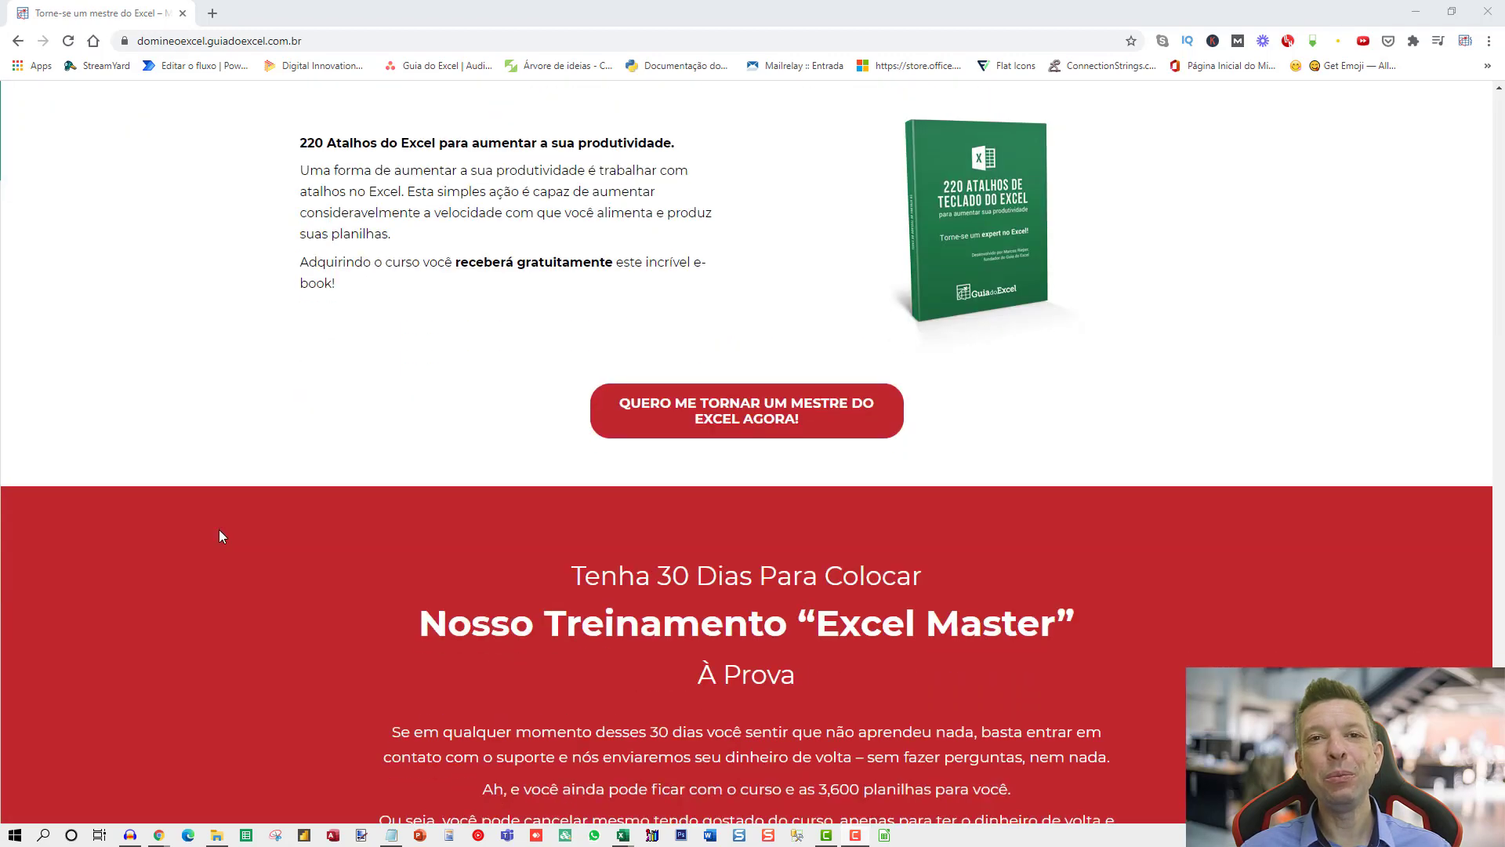
scroll(219, 538, down, 20)
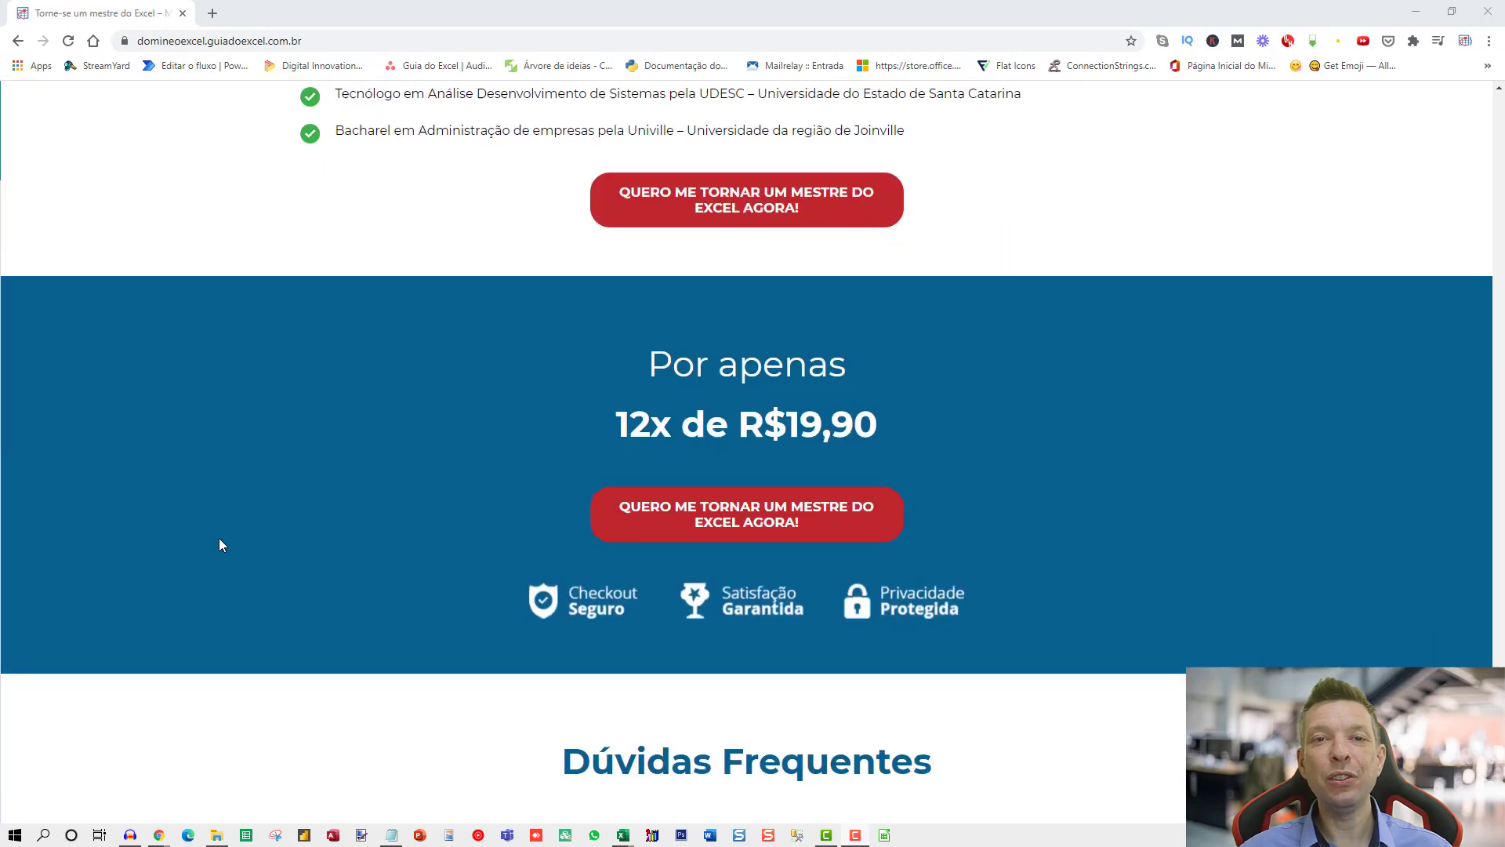